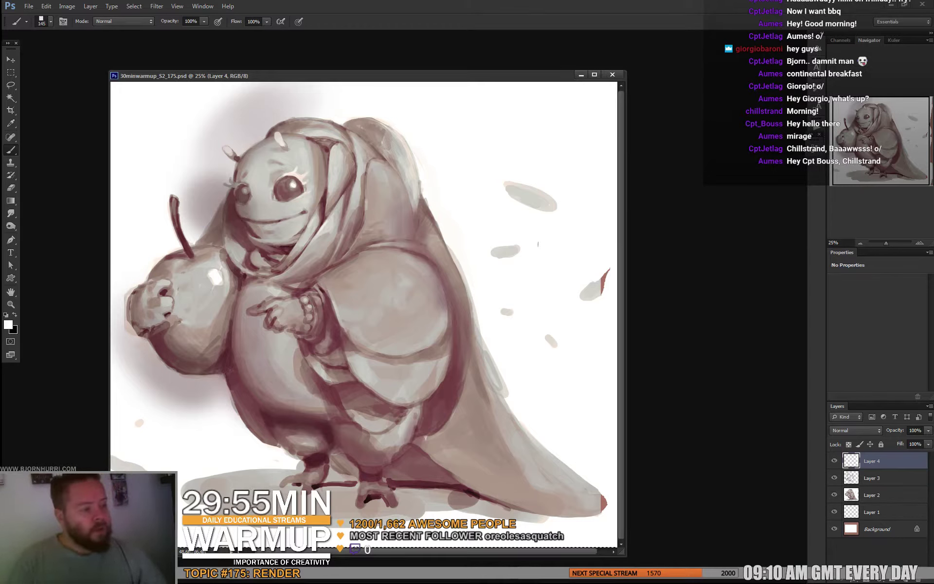
Stamp all visible artwork onto a new layer and open that layer in the Liquify filter
{"action": "key", "text": "ctrl+shift+alt+e"}
{"action": "left_click", "coordinate": [157, 6]}
{"action": "left_click", "coordinate": [200, 72]}
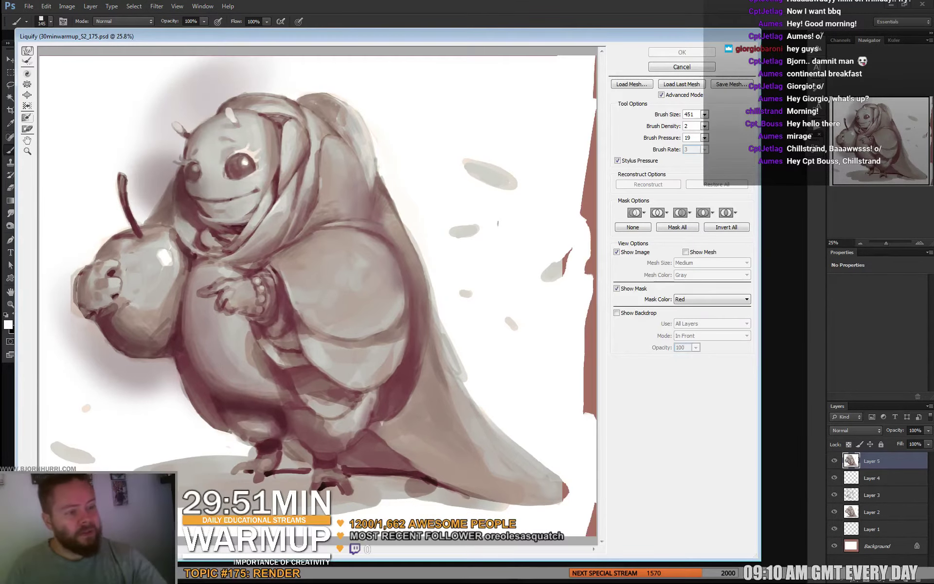
Bloat the creature's face in Liquify using a brush size of 1801
{"action": "left_click", "coordinate": [28, 95]}
{"action": "left_click", "coordinate": [705, 115]}
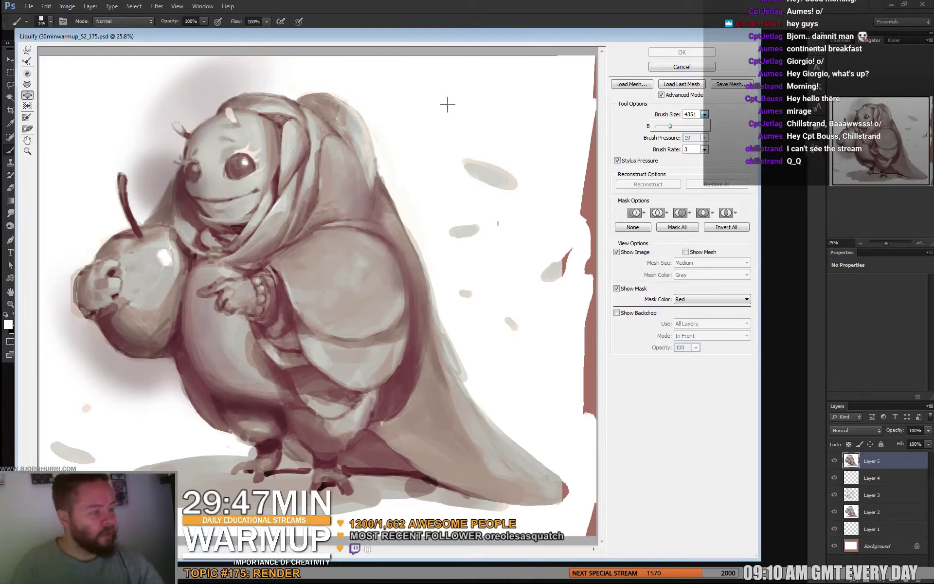
{"action": "left_click", "coordinate": [662, 126]}
{"action": "left_click", "coordinate": [221, 172]}
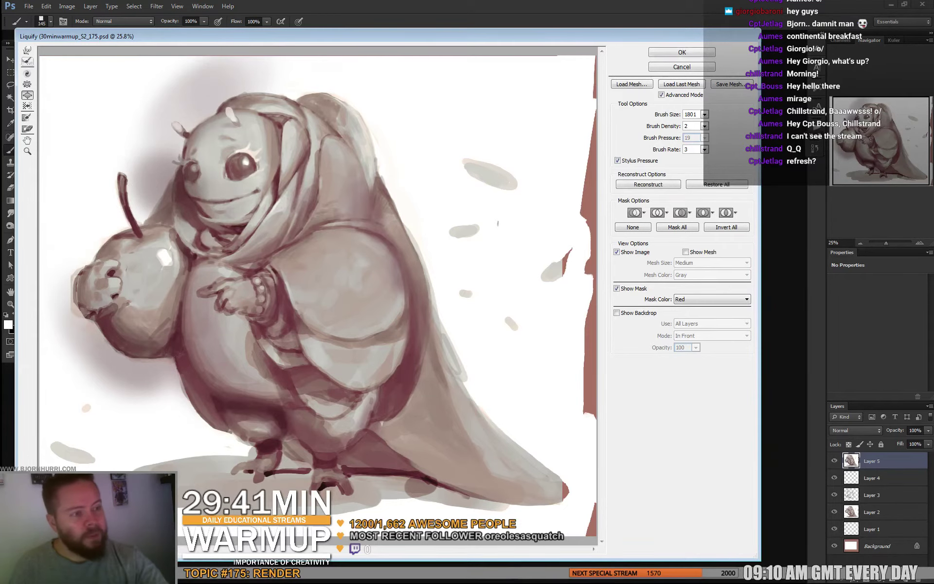
Reshape the creature's head, body and feet with the Forward Warp tool at brush size 1801
{"action": "left_click", "coordinate": [28, 51]}
{"action": "mouse_move", "coordinate": [182, 148]}
{"action": "left_mouse_down"}
{"action": "mouse_move", "coordinate": [164, 142]}
{"action": "mouse_move", "coordinate": [185, 123]}
{"action": "left_mouse_up"}
{"action": "mouse_move", "coordinate": [243, 136]}
{"action": "left_mouse_down"}
{"action": "mouse_move", "coordinate": [279, 150]}
{"action": "mouse_move", "coordinate": [270, 213]}
{"action": "mouse_move", "coordinate": [322, 201]}
{"action": "mouse_move", "coordinate": [328, 232]}
{"action": "mouse_move", "coordinate": [289, 235]}
{"action": "mouse_move", "coordinate": [300, 236]}
{"action": "mouse_move", "coordinate": [300, 222]}
{"action": "mouse_move", "coordinate": [350, 174]}
{"action": "mouse_move", "coordinate": [387, 105]}
{"action": "mouse_move", "coordinate": [425, 148]}
{"action": "mouse_move", "coordinate": [419, 175]}
{"action": "left_mouse_up"}
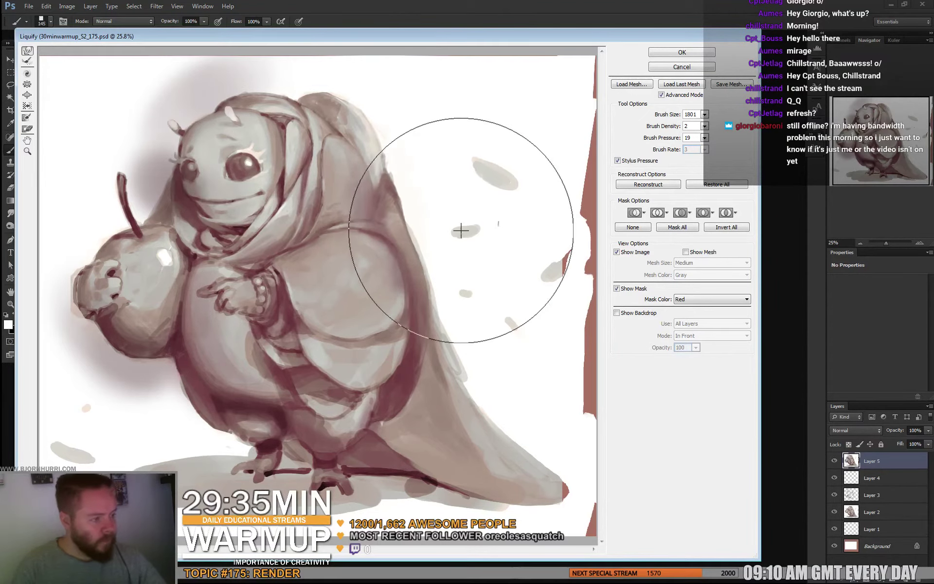
{"action": "mouse_move", "coordinate": [317, 453]}
{"action": "left_mouse_down"}
{"action": "mouse_move", "coordinate": [243, 467]}
{"action": "mouse_move", "coordinate": [407, 474]}
{"action": "mouse_move", "coordinate": [385, 427]}
{"action": "mouse_move", "coordinate": [306, 349]}
{"action": "mouse_move", "coordinate": [209, 335]}
{"action": "mouse_move", "coordinate": [187, 376]}
{"action": "mouse_move", "coordinate": [136, 365]}
{"action": "mouse_move", "coordinate": [100, 262]}
{"action": "mouse_move", "coordinate": [65, 277]}
{"action": "mouse_move", "coordinate": [113, 276]}
{"action": "mouse_move", "coordinate": [82, 228]}
{"action": "mouse_move", "coordinate": [142, 126]}
{"action": "mouse_move", "coordinate": [187, 171]}
{"action": "left_mouse_up"}
Reduce the Liquify brush size to 751 and refine the shape of the face, mouth and hood
{"action": "left_click", "coordinate": [705, 114]}
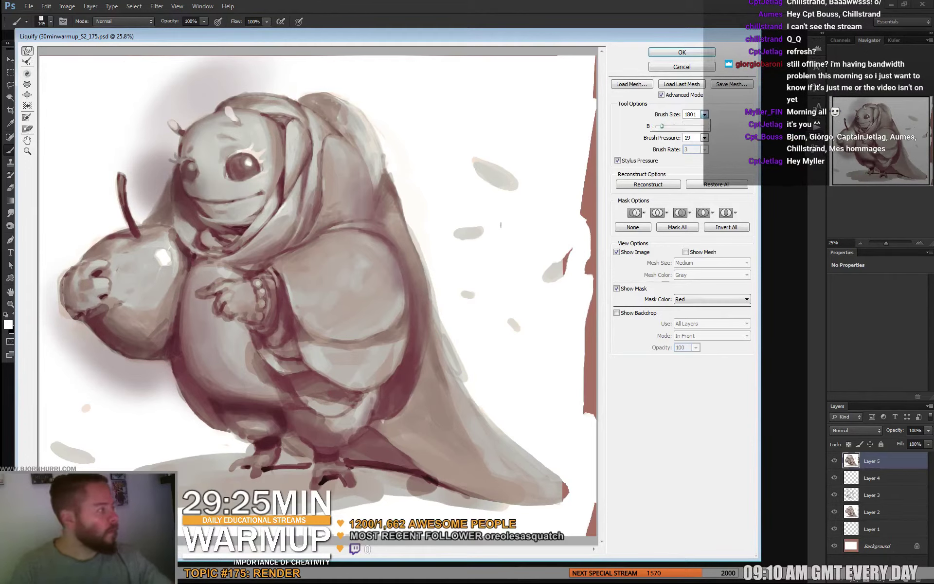
{"action": "left_click_drag", "start_coordinate": [661, 126], "coordinate": [659, 126]}
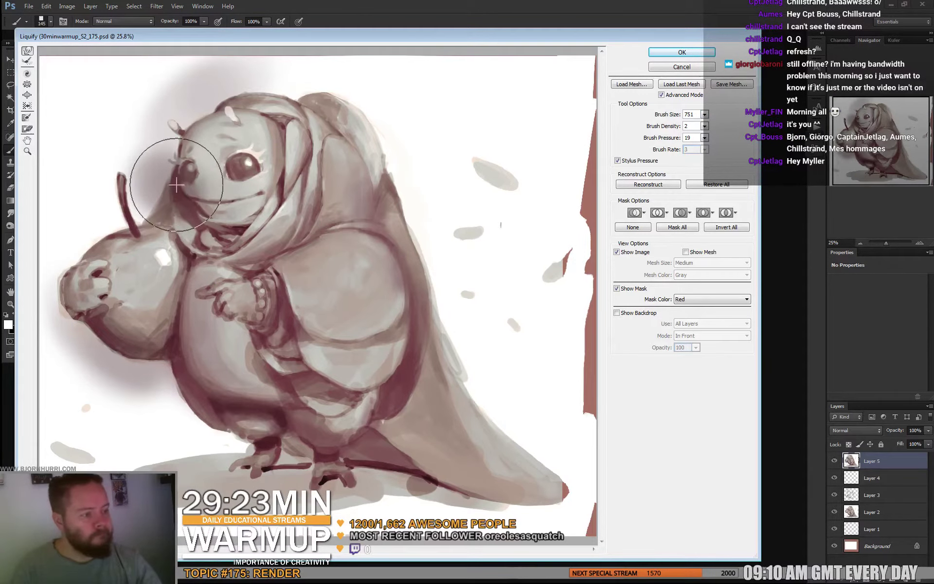
{"action": "mouse_move", "coordinate": [189, 190]}
{"action": "left_mouse_down"}
{"action": "mouse_move", "coordinate": [176, 156]}
{"action": "mouse_move", "coordinate": [197, 222]}
{"action": "mouse_move", "coordinate": [168, 197]}
{"action": "mouse_move", "coordinate": [197, 217]}
{"action": "left_mouse_up"}
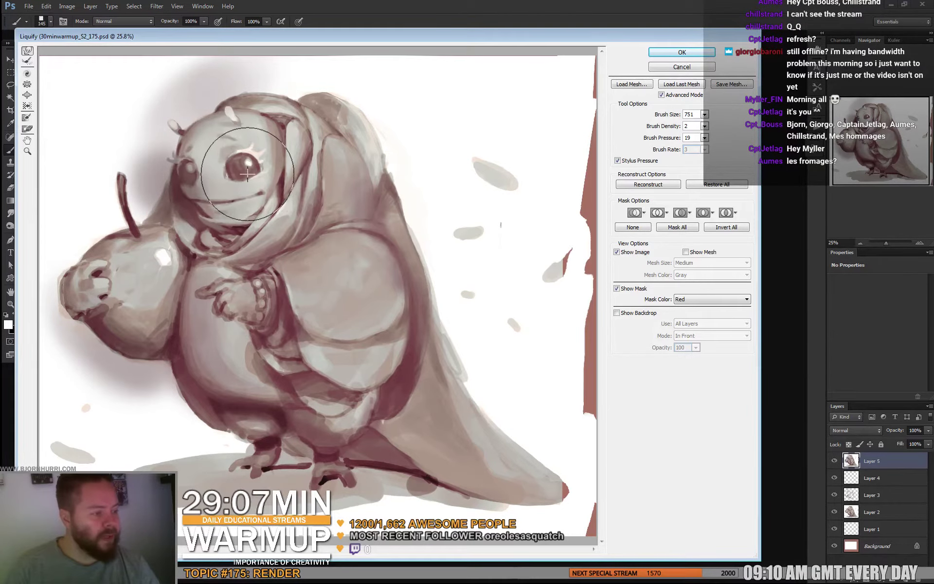
{"action": "mouse_move", "coordinate": [238, 170]}
{"action": "left_mouse_down"}
{"action": "mouse_move", "coordinate": [252, 145]}
{"action": "mouse_move", "coordinate": [259, 169]}
{"action": "mouse_move", "coordinate": [225, 170]}
{"action": "mouse_move", "coordinate": [234, 181]}
{"action": "mouse_move", "coordinate": [219, 180]}
{"action": "mouse_move", "coordinate": [247, 186]}
{"action": "mouse_move", "coordinate": [223, 211]}
{"action": "mouse_move", "coordinate": [225, 227]}
{"action": "mouse_move", "coordinate": [259, 212]}
{"action": "mouse_move", "coordinate": [213, 243]}
{"action": "mouse_move", "coordinate": [199, 218]}
{"action": "mouse_move", "coordinate": [207, 206]}
{"action": "mouse_move", "coordinate": [197, 205]}
{"action": "mouse_move", "coordinate": [200, 223]}
{"action": "mouse_move", "coordinate": [254, 217]}
{"action": "mouse_move", "coordinate": [290, 131]}
{"action": "mouse_move", "coordinate": [306, 137]}
{"action": "mouse_move", "coordinate": [333, 102]}
{"action": "mouse_move", "coordinate": [259, 79]}
{"action": "mouse_move", "coordinate": [276, 81]}
{"action": "mouse_move", "coordinate": [237, 89]}
{"action": "mouse_move", "coordinate": [243, 69]}
{"action": "left_mouse_up"}
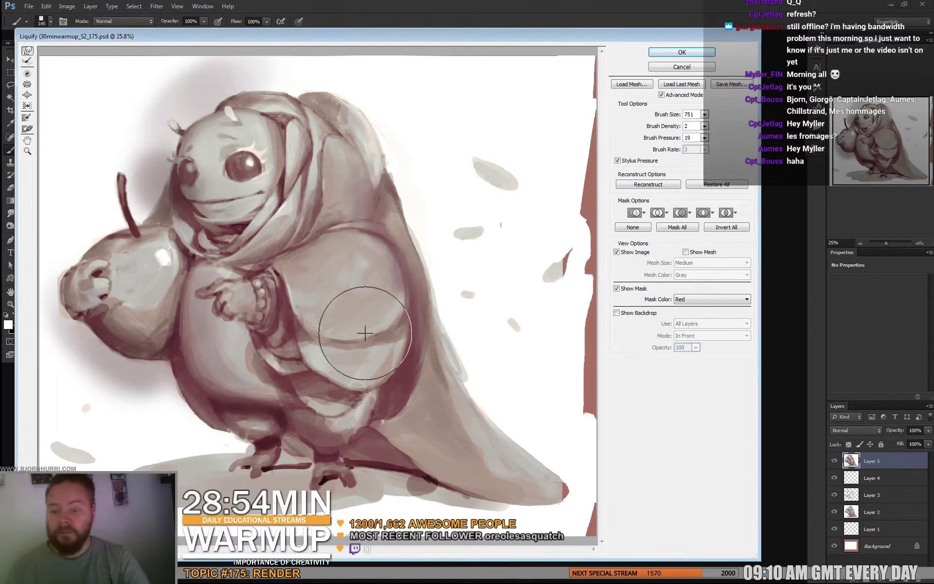
Warp the feet and tail with the Liquify brush at size 5551, apply the filter and compare before and after
{"action": "left_click", "coordinate": [704, 114]}
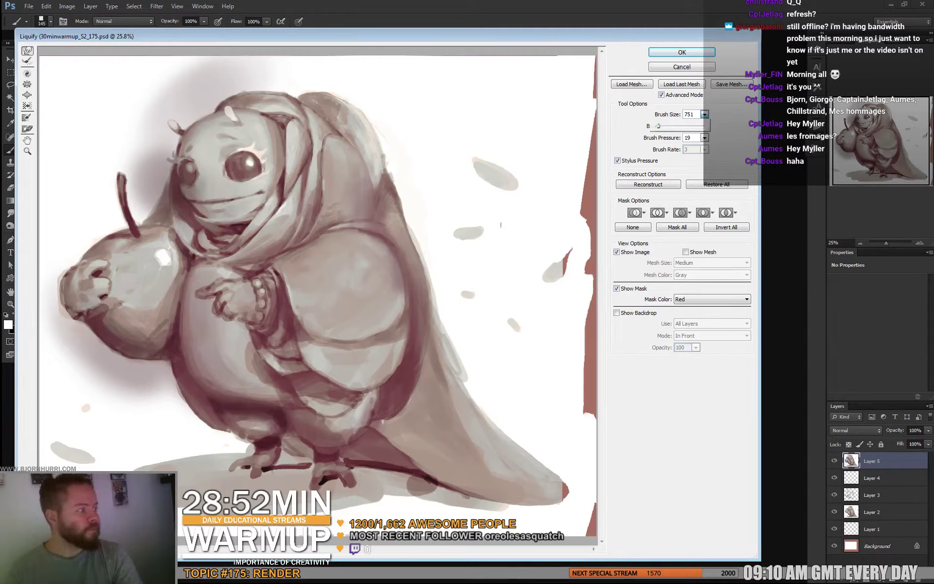
{"action": "left_click_drag", "start_coordinate": [678, 126], "coordinate": [674, 126]}
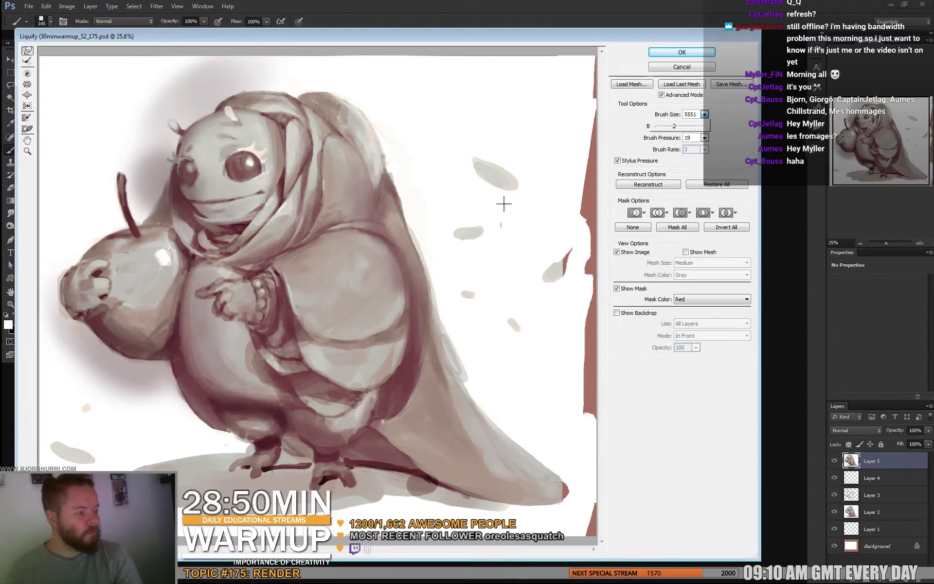
{"action": "left_click_drag", "start_coordinate": [186, 485], "coordinate": [196, 485]}
{"action": "mouse_move", "coordinate": [461, 498]}
{"action": "left_mouse_down"}
{"action": "mouse_move", "coordinate": [445, 452]}
{"action": "mouse_move", "coordinate": [392, 375]}
{"action": "mouse_move", "coordinate": [438, 302]}
{"action": "mouse_move", "coordinate": [471, 313]}
{"action": "left_mouse_up"}
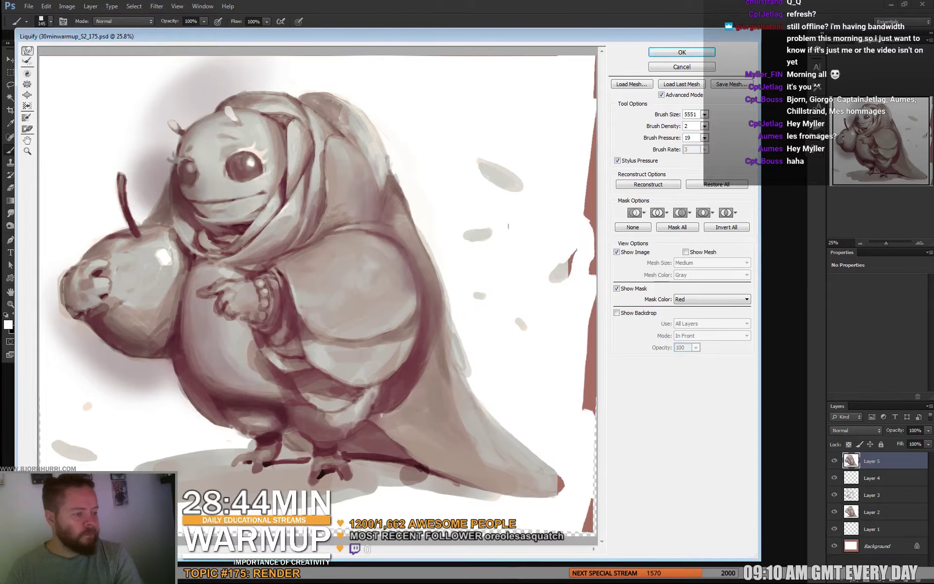
{"action": "key", "text": "Return"}
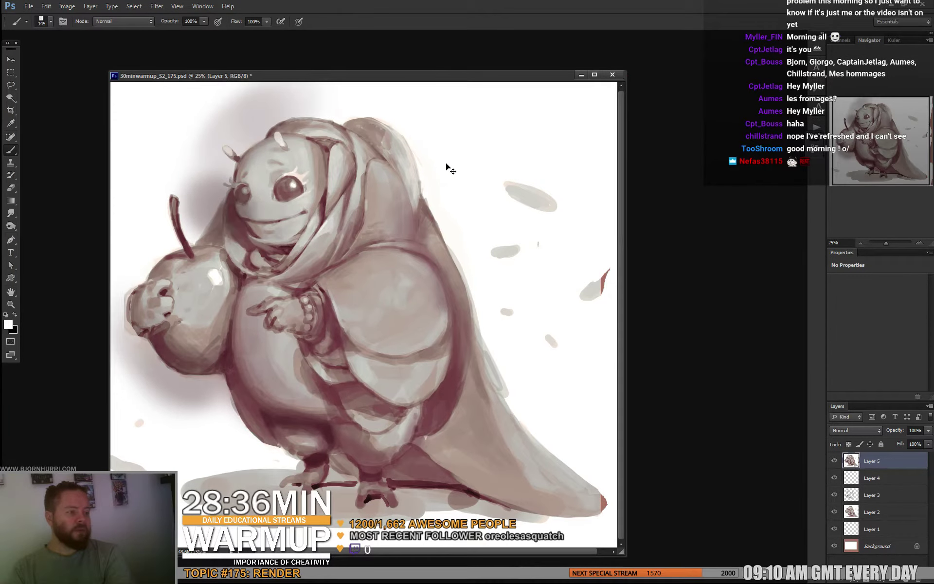
{"action": "key", "text": "ctrl+z"}
{"action": "key", "text": "ctrl+z"}
{"action": "key", "text": "ctrl+z"}
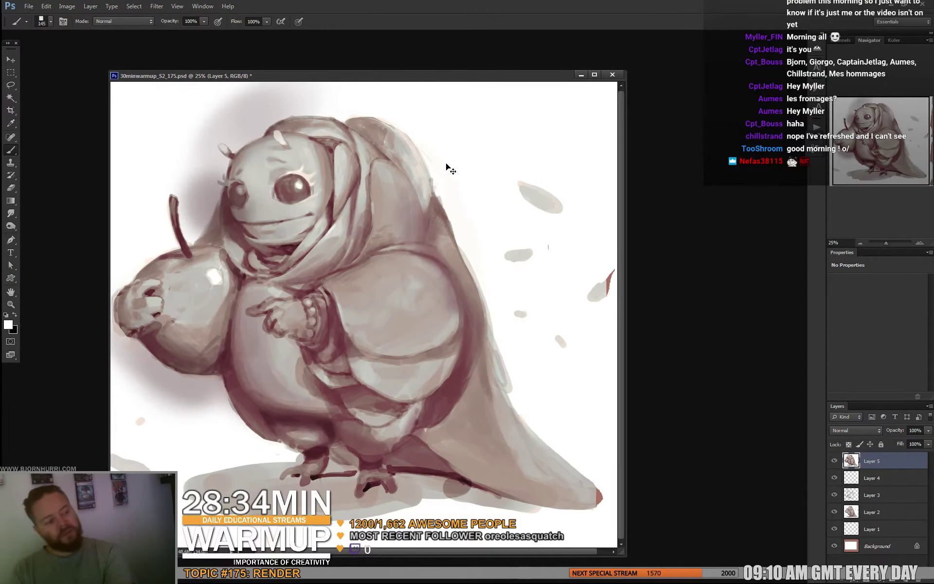
Add two new layers and set up the soft round brush at 422 px with 0% hardness for painting
{"action": "key", "text": "ctrl+shift+alt+n"}
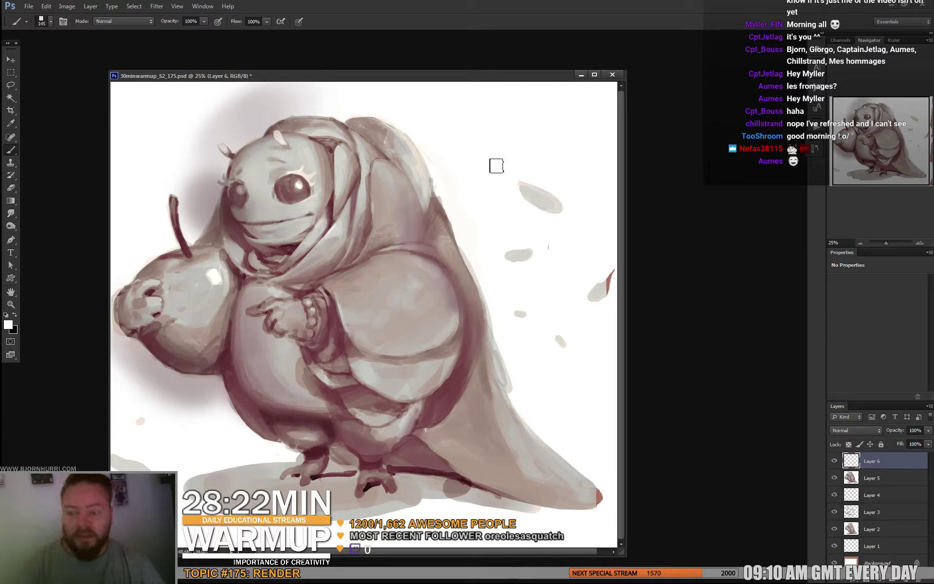
{"action": "key", "text": "ctrl+shift+alt+n"}
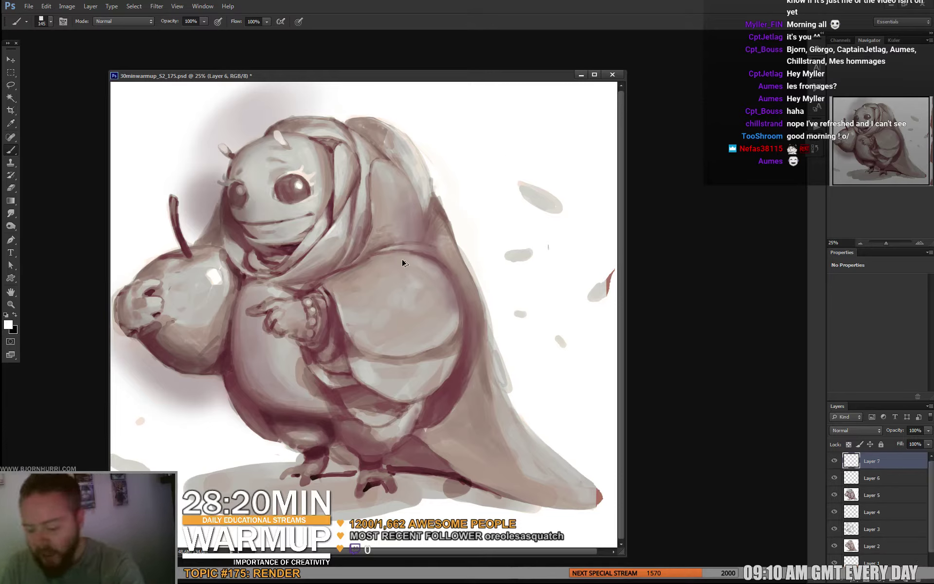
{"action": "right_click", "coordinate": [405, 258]}
{"action": "left_click", "coordinate": [380, 294]}
{"action": "left_click_drag", "start_coordinate": [410, 249], "coordinate": [417, 249]}
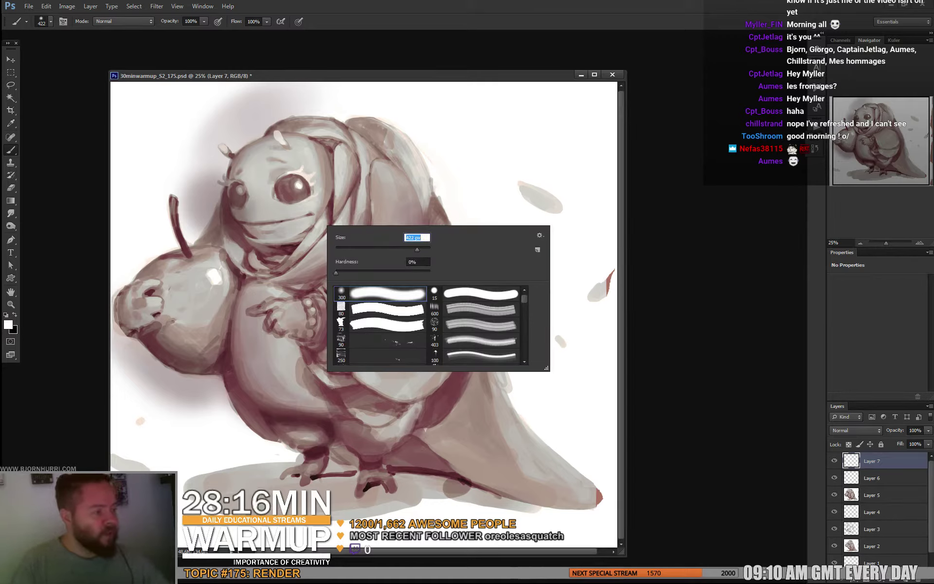
{"action": "key", "text": "Return"}
{"action": "mouse_move", "coordinate": [292, 100]}
{"action": "left_mouse_down"}
{"action": "mouse_move", "coordinate": [385, 137]}
{"action": "mouse_move", "coordinate": [386, 191]}
{"action": "left_mouse_up"}
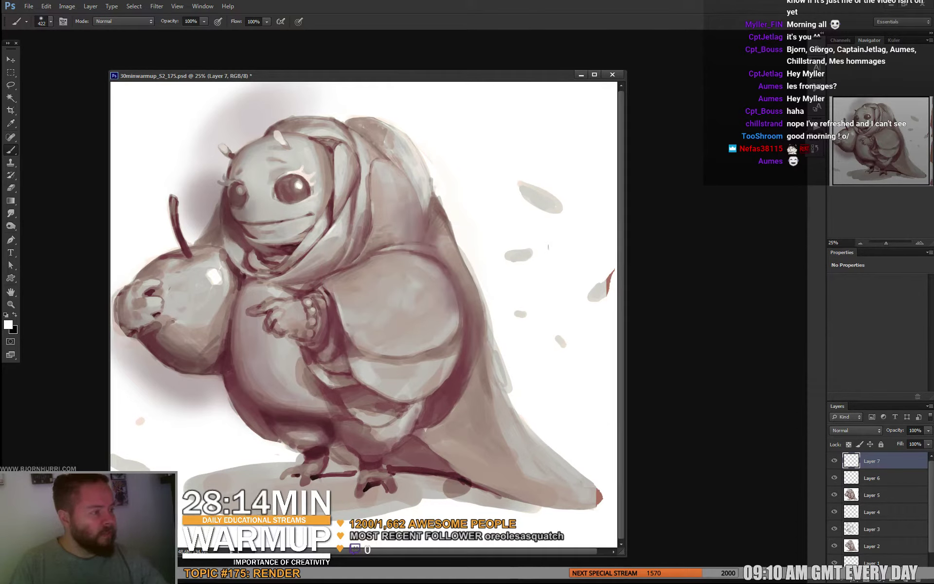
Choose a light pink foreground color and softly tint the creature's back above the large arm
{"action": "left_click", "coordinate": [8, 324]}
{"action": "left_click", "coordinate": [150, 456]}
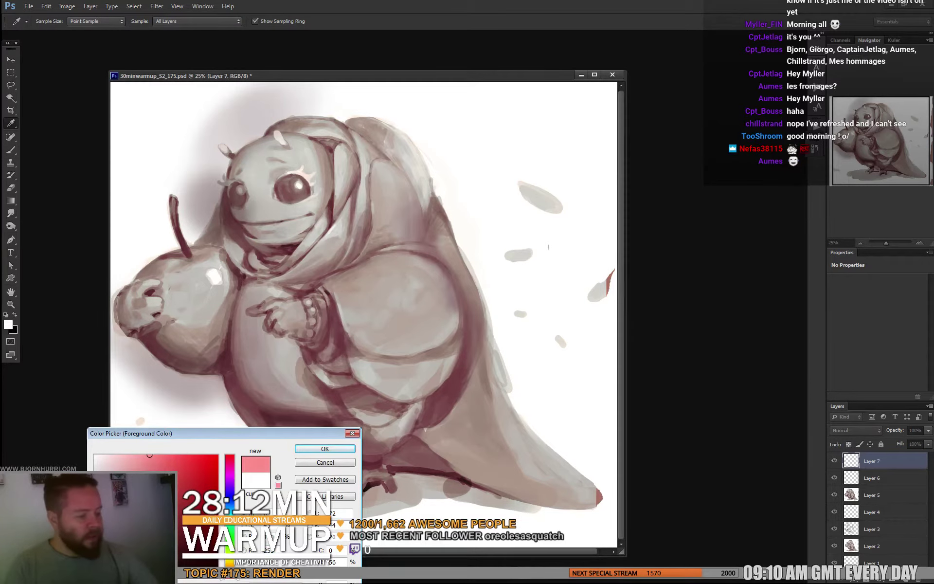
{"action": "key", "text": "Return"}
{"action": "left_click_drag", "start_coordinate": [423, 214], "coordinate": [416, 251]}
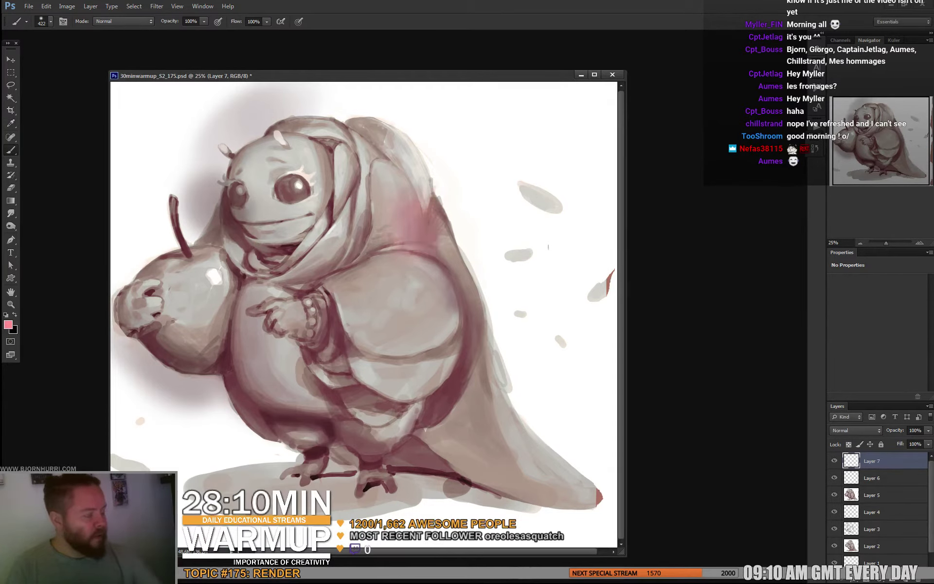
{"action": "key", "text": "e"}
{"action": "key", "text": "b"}
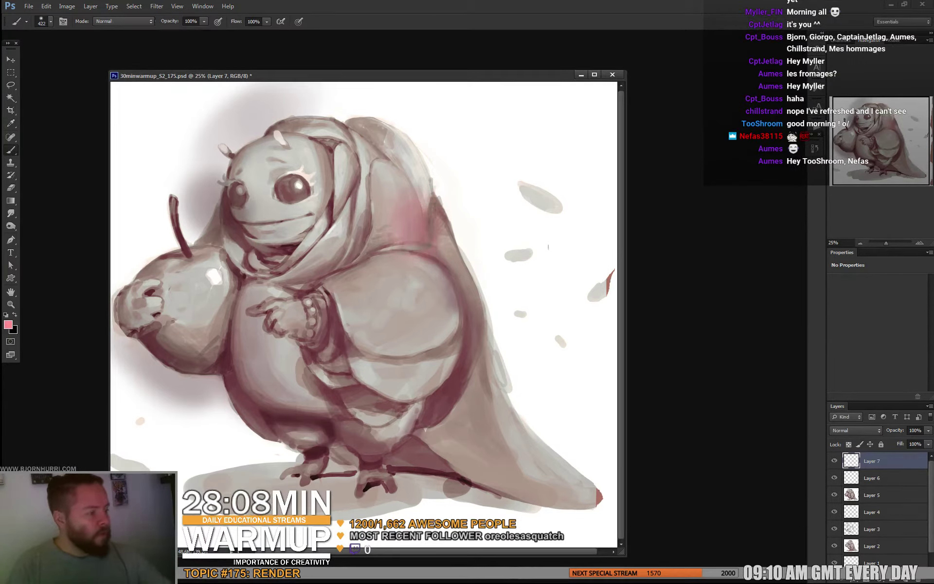
Brush soft pink glows over the top of the hood and above the head
{"action": "mouse_move", "coordinate": [358, 110]}
{"action": "left_mouse_down"}
{"action": "mouse_move", "coordinate": [377, 127]}
{"action": "mouse_move", "coordinate": [378, 103]}
{"action": "left_mouse_up"}
{"action": "key", "text": "e"}
{"action": "key", "text": "b"}
{"action": "left_click_drag", "start_coordinate": [307, 102], "coordinate": [268, 122]}
{"action": "key", "text": "e"}
{"action": "right_click", "coordinate": [291, 146]}
{"action": "left_click_drag", "start_coordinate": [303, 170], "coordinate": [315, 170]}
{"action": "key", "text": "Return"}
{"action": "key", "text": "b"}
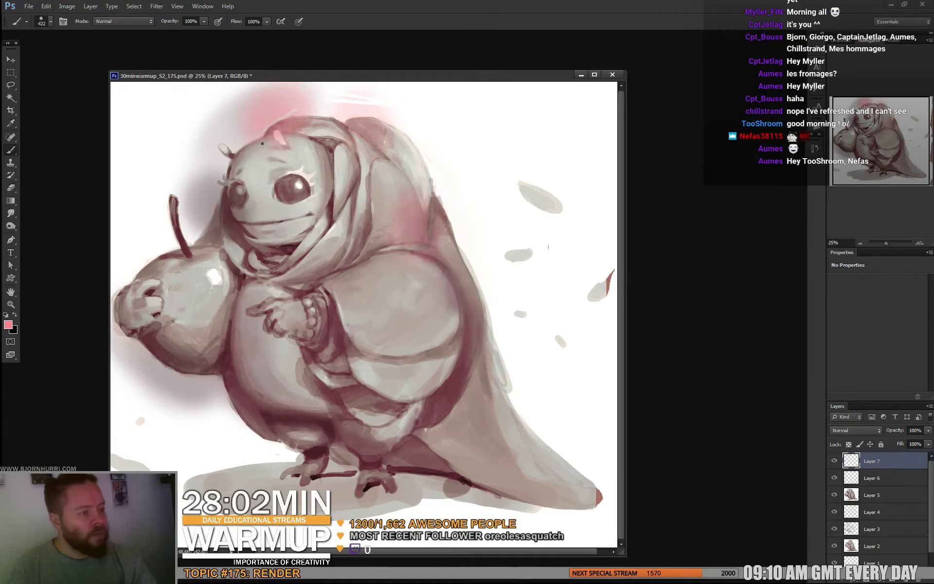
Paint the small antennae on the head pink with the soft brush at 56 px
{"action": "right_click", "coordinate": [263, 142]}
{"action": "left_click_drag", "start_coordinate": [221, 144], "coordinate": [226, 151]}
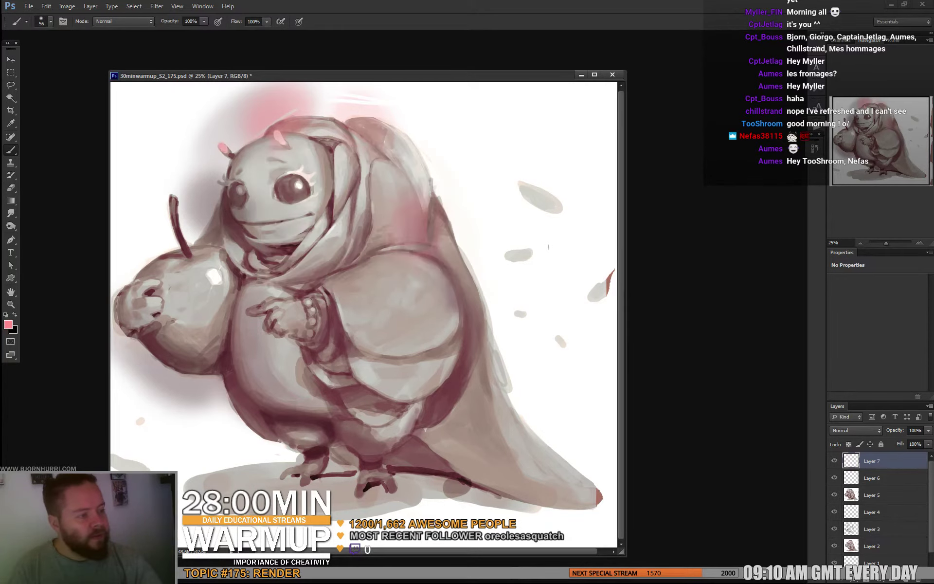
{"action": "scroll", "coordinate": [363, 314], "scroll_direction": "right", "scroll_amount": 1}
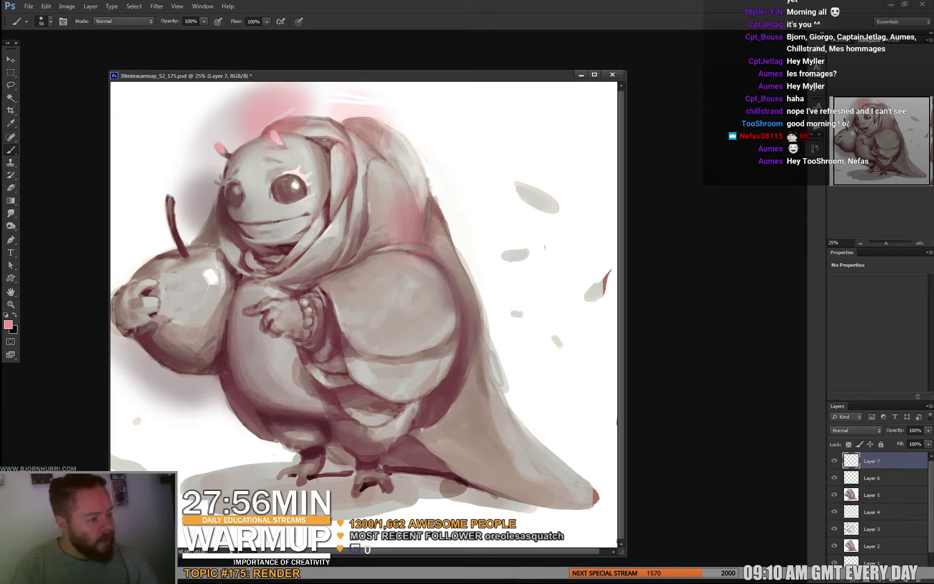
{"action": "key", "text": "e"}
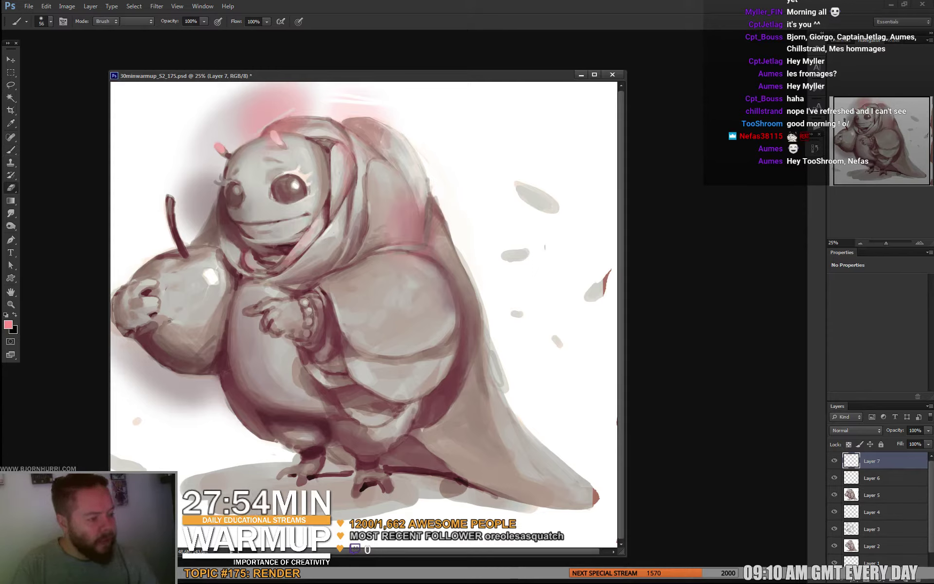
{"action": "key", "text": "b"}
Enlarge the soft brush to 267 px and paint pink haze along the creature's back and around the tail tip
{"action": "right_click", "coordinate": [266, 252]}
{"action": "left_click_drag", "start_coordinate": [300, 275], "coordinate": [327, 275]}
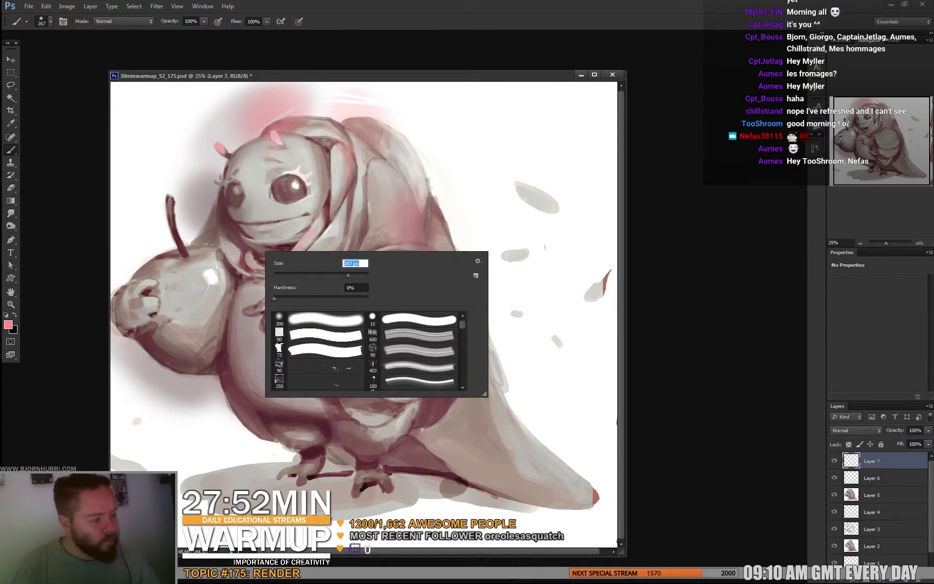
{"action": "key", "text": "Return"}
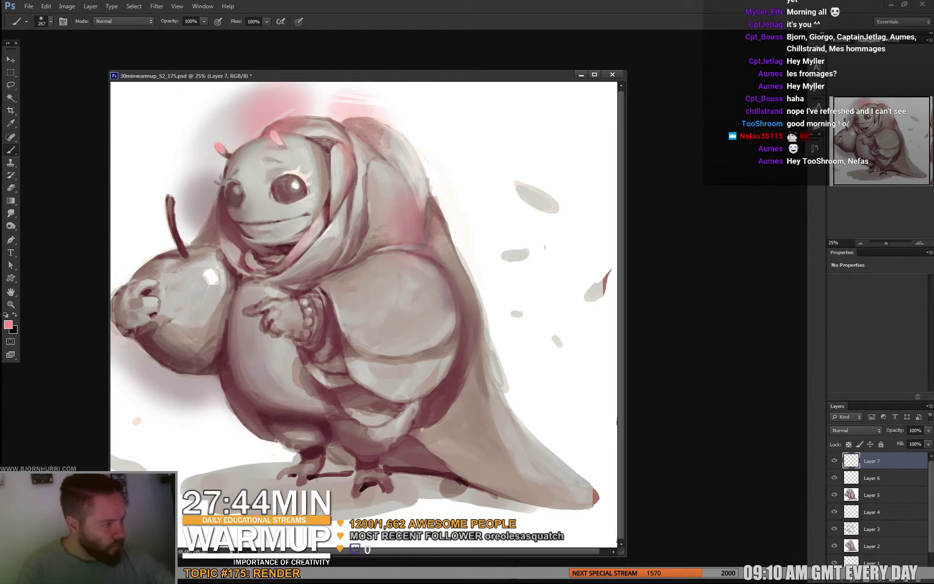
{"action": "left_click_drag", "start_coordinate": [443, 178], "coordinate": [431, 179]}
{"action": "left_click", "coordinate": [431, 179]}
{"action": "mouse_move", "coordinate": [487, 380]}
{"action": "left_mouse_down"}
{"action": "mouse_move", "coordinate": [570, 464]}
{"action": "mouse_move", "coordinate": [540, 511]}
{"action": "mouse_move", "coordinate": [559, 525]}
{"action": "mouse_move", "coordinate": [584, 514]}
{"action": "left_mouse_up"}
{"action": "left_click_drag", "start_coordinate": [516, 520], "coordinate": [460, 517]}
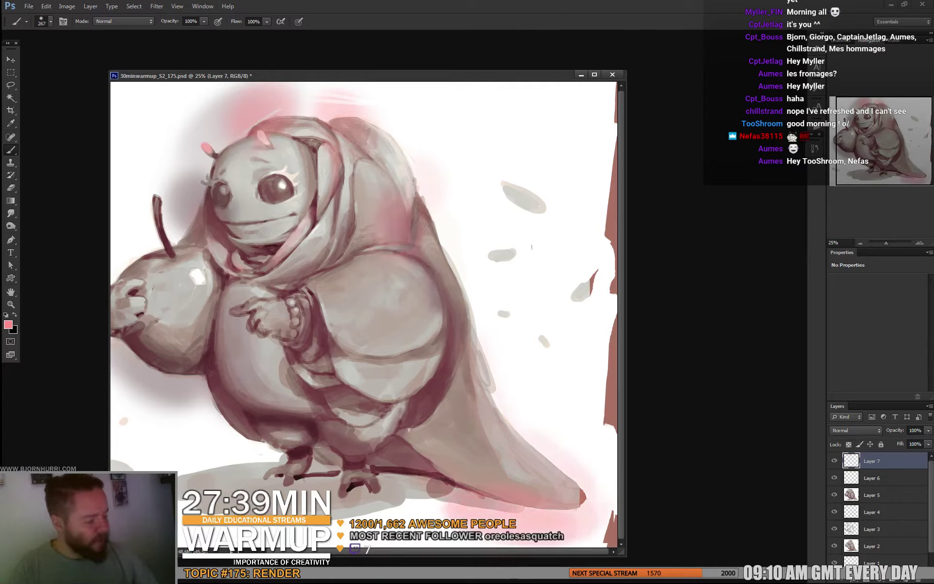
{"action": "left_click_drag", "start_coordinate": [589, 460], "coordinate": [588, 469]}
{"action": "mouse_move", "coordinate": [582, 516]}
{"action": "left_mouse_down"}
{"action": "mouse_move", "coordinate": [583, 475]}
{"action": "mouse_move", "coordinate": [540, 431]}
{"action": "left_mouse_up"}
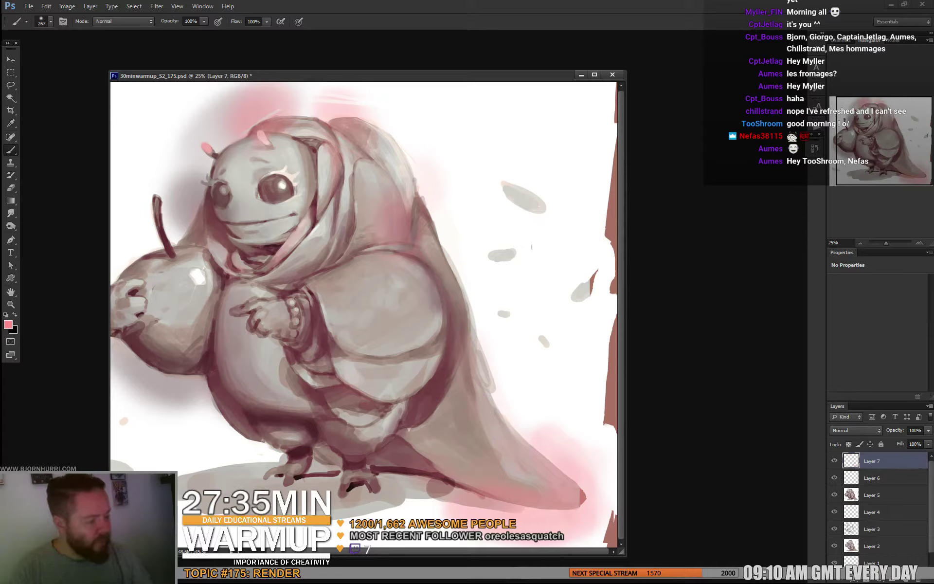
Tint the cloth folds beneath the large arm and around the sleeve with soft pink strokes
{"action": "key", "text": "e"}
{"action": "key", "text": "b"}
{"action": "left_click_drag", "start_coordinate": [321, 399], "coordinate": [329, 416]}
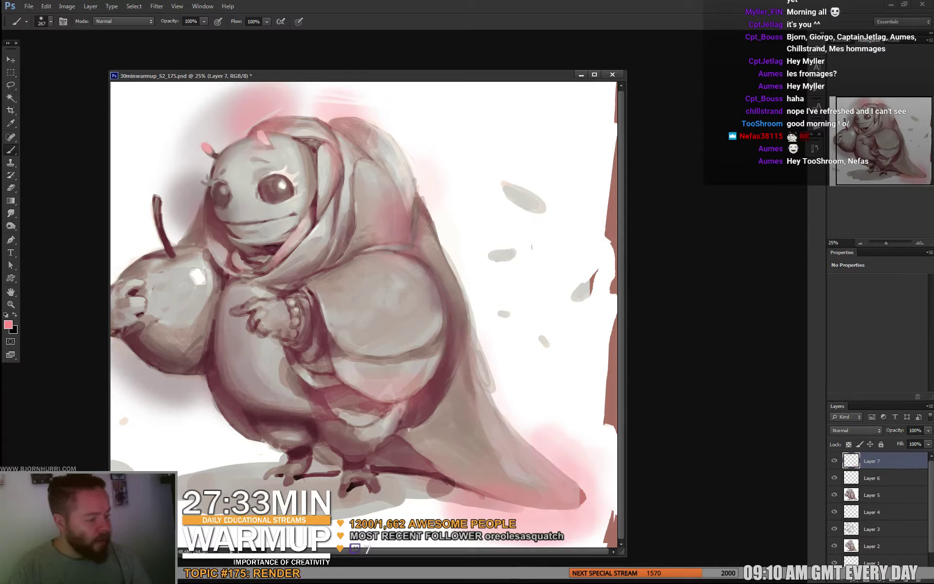
{"action": "key", "text": "e"}
{"action": "key", "text": "b"}
{"action": "left_click_drag", "start_coordinate": [307, 377], "coordinate": [332, 387]}
{"action": "key", "text": "e"}
{"action": "key", "text": "b"}
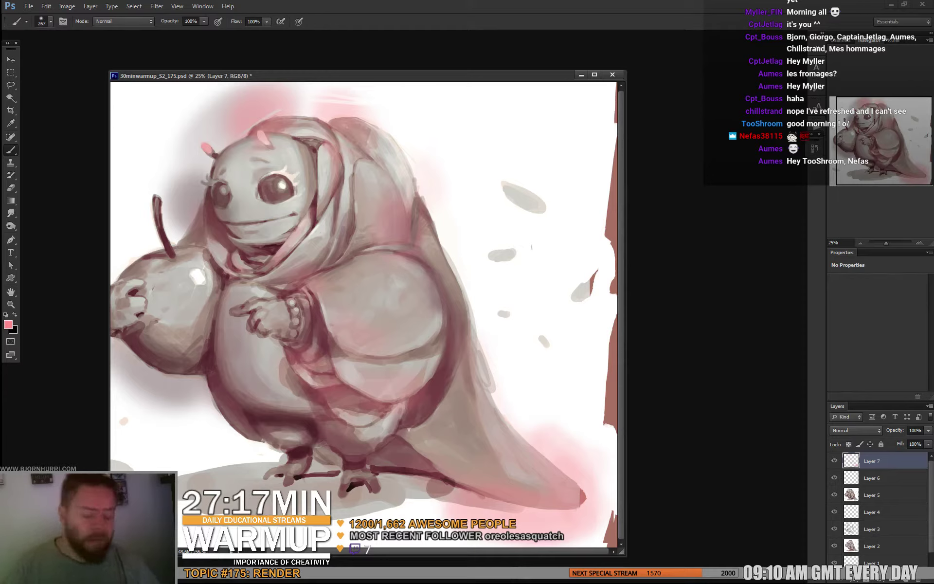
Switch to the square 80 px brush preset and set its size to 76 px
{"action": "right_click", "coordinate": [374, 215]}
{"action": "left_click", "coordinate": [428, 298]}
{"action": "left_click", "coordinate": [394, 239]}
{"action": "key", "text": "Return"}
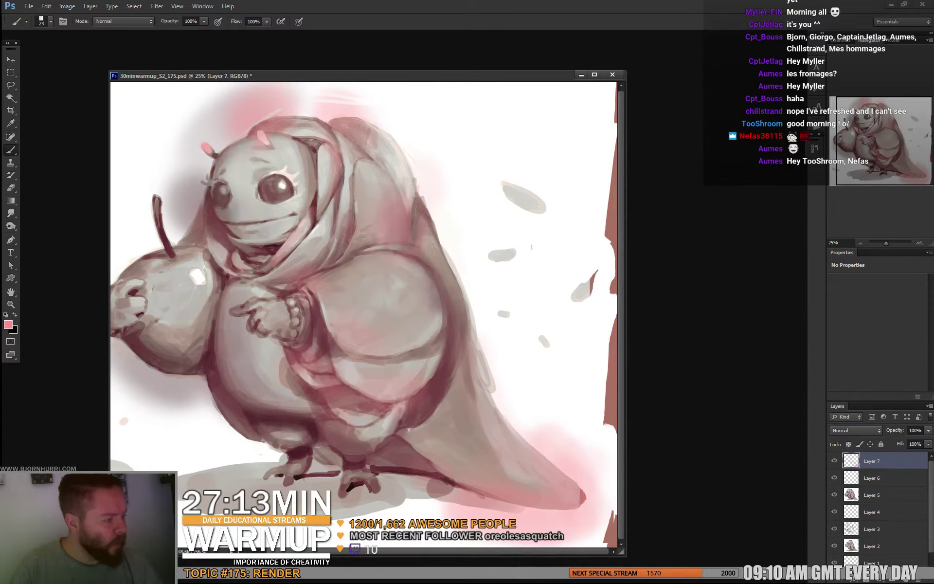
{"action": "right_click", "coordinate": [381, 215]}
{"action": "type", "text": "76"}
{"action": "key", "text": "Return"}
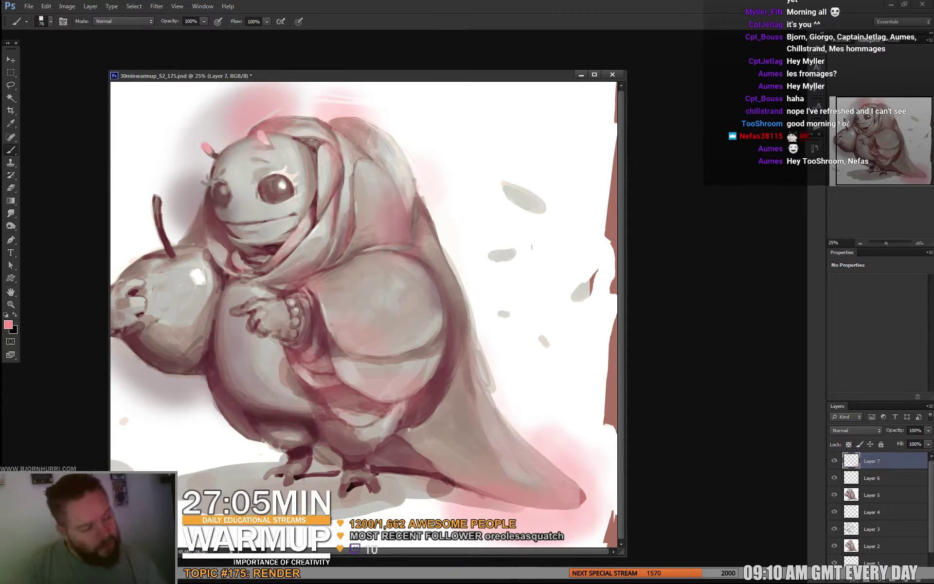
Select the soft round brush preset and set its size to 78 px
{"action": "right_click", "coordinate": [330, 124]}
{"action": "left_click", "coordinate": [383, 192]}
{"action": "left_click_drag", "start_coordinate": [373, 170], "coordinate": [433, 170]}
{"action": "left_click", "coordinate": [374, 148]}
{"action": "key", "text": "Return"}
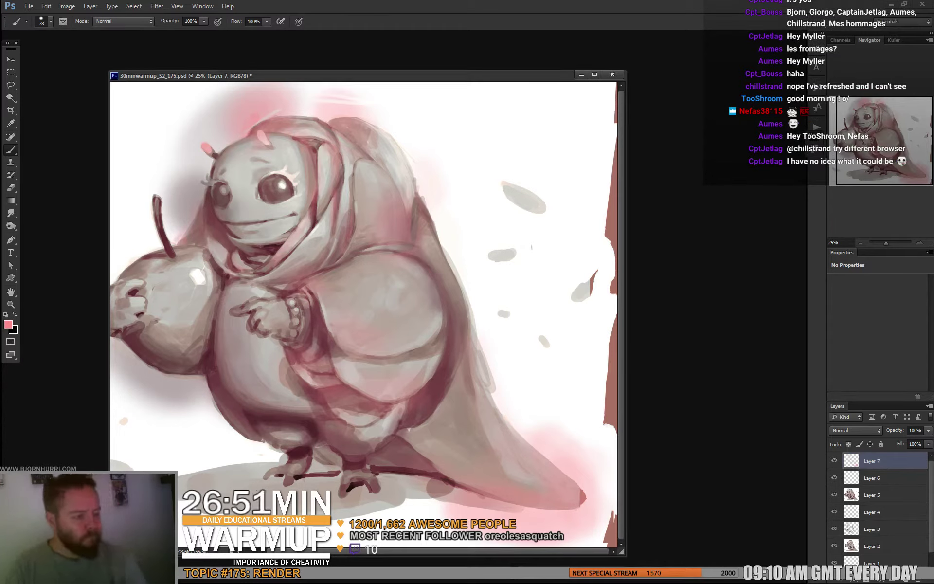
Add a new layer on top and set its blend mode to Overlay
{"action": "key", "text": "ctrl+shift+alt+n"}
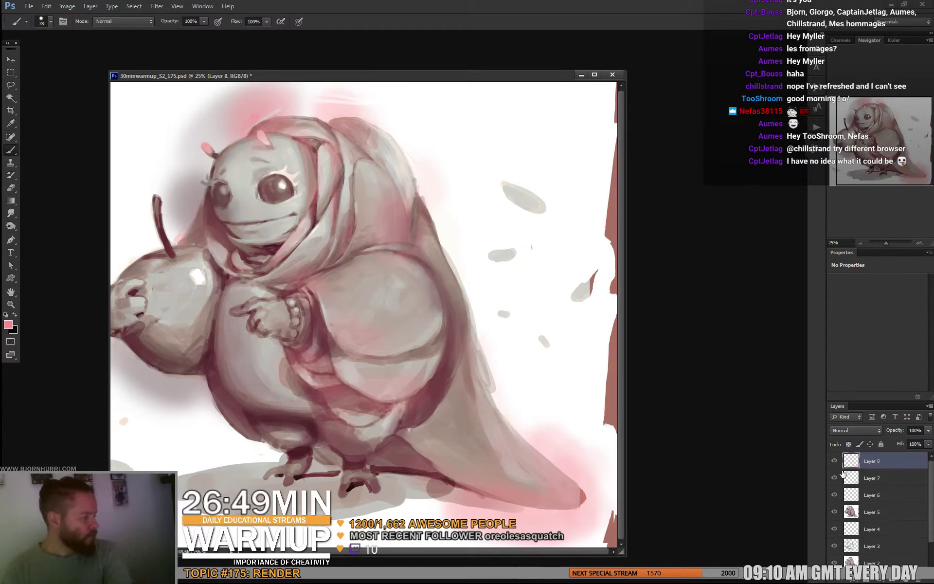
{"action": "left_click", "coordinate": [855, 430]}
{"action": "left_click", "coordinate": [844, 298]}
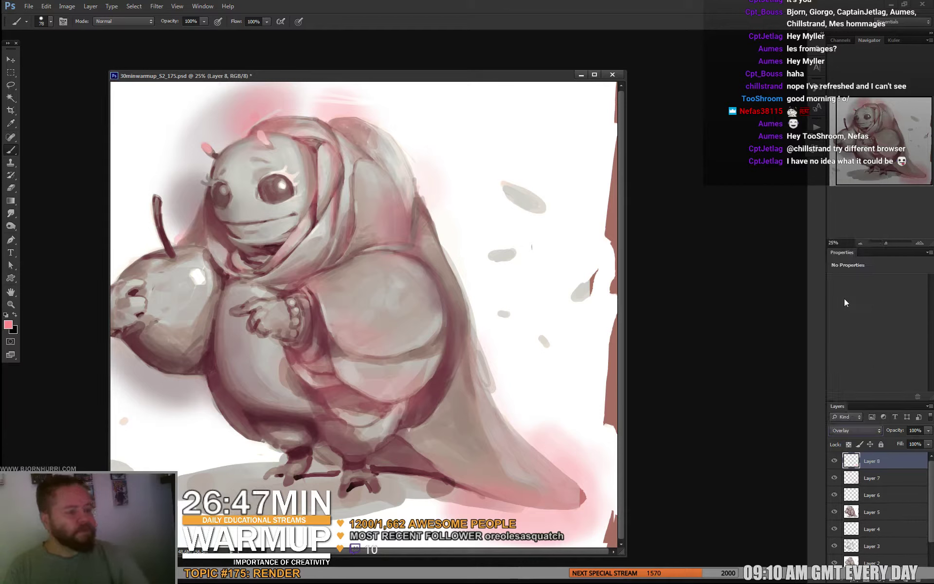
Set the foreground color to dark red and paint over the apple with a 267 px hard brush
{"action": "left_click", "coordinate": [7, 325]}
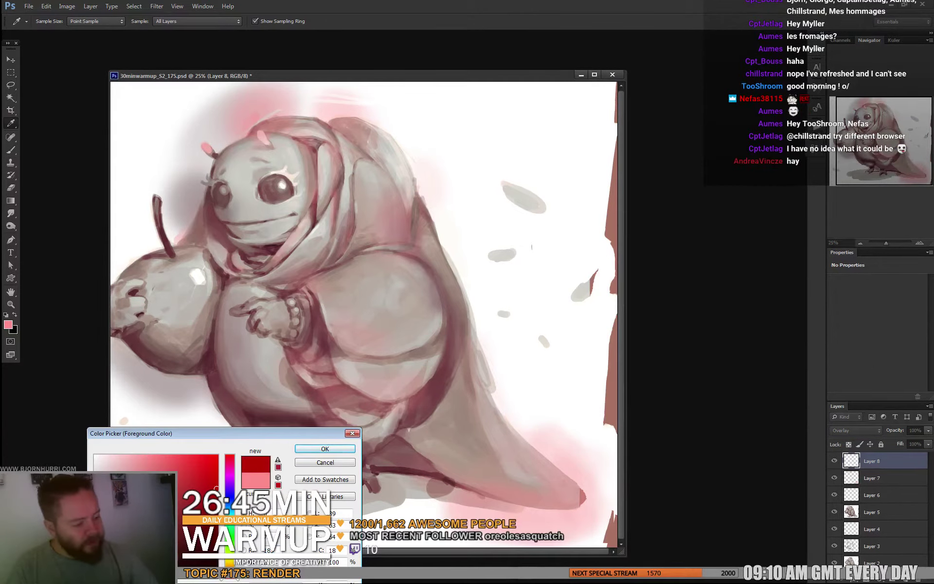
{"action": "key", "text": "Return"}
{"action": "right_click", "coordinate": [186, 324]}
{"action": "left_click", "coordinate": [233, 349]}
{"action": "left_click", "coordinate": [165, 337]}
{"action": "mouse_move", "coordinate": [165, 336]}
{"action": "left_mouse_down"}
{"action": "mouse_move", "coordinate": [140, 345]}
{"action": "mouse_move", "coordinate": [163, 289]}
{"action": "mouse_move", "coordinate": [145, 267]}
{"action": "mouse_move", "coordinate": [179, 276]}
{"action": "mouse_move", "coordinate": [190, 257]}
{"action": "mouse_move", "coordinate": [207, 282]}
{"action": "mouse_move", "coordinate": [200, 345]}
{"action": "mouse_move", "coordinate": [222, 292]}
{"action": "mouse_move", "coordinate": [173, 374]}
{"action": "mouse_move", "coordinate": [143, 384]}
{"action": "mouse_move", "coordinate": [127, 346]}
{"action": "mouse_move", "coordinate": [132, 329]}
{"action": "mouse_move", "coordinate": [146, 379]}
{"action": "mouse_move", "coordinate": [210, 388]}
{"action": "mouse_move", "coordinate": [223, 281]}
{"action": "left_mouse_up"}
Undo the last stroke and erase the stray red around the apple's edges beside the creature's body
{"action": "key", "text": "e"}
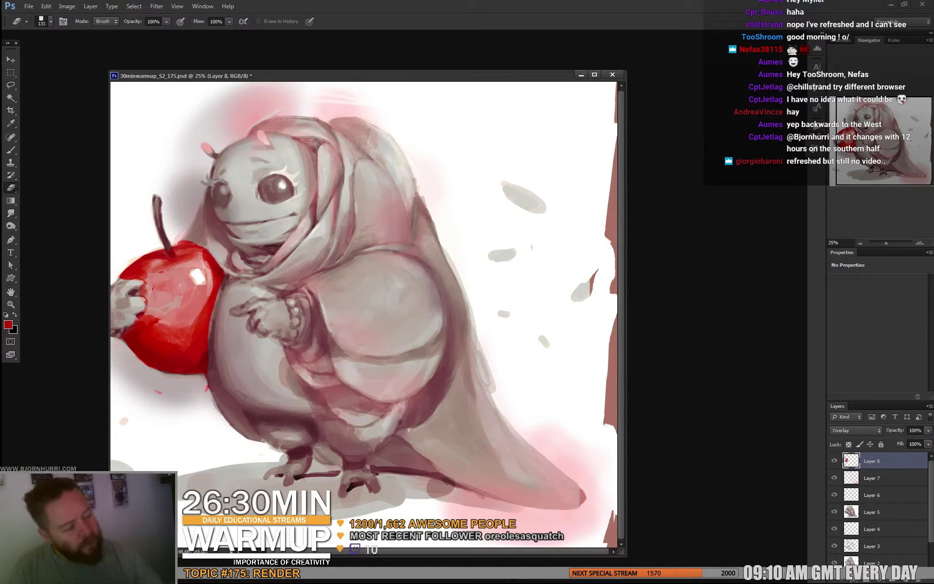
{"action": "key", "text": "ctrl+z"}
{"action": "mouse_move", "coordinate": [216, 329]}
{"action": "left_mouse_down"}
{"action": "mouse_move", "coordinate": [223, 289]}
{"action": "mouse_move", "coordinate": [219, 298]}
{"action": "left_mouse_up"}
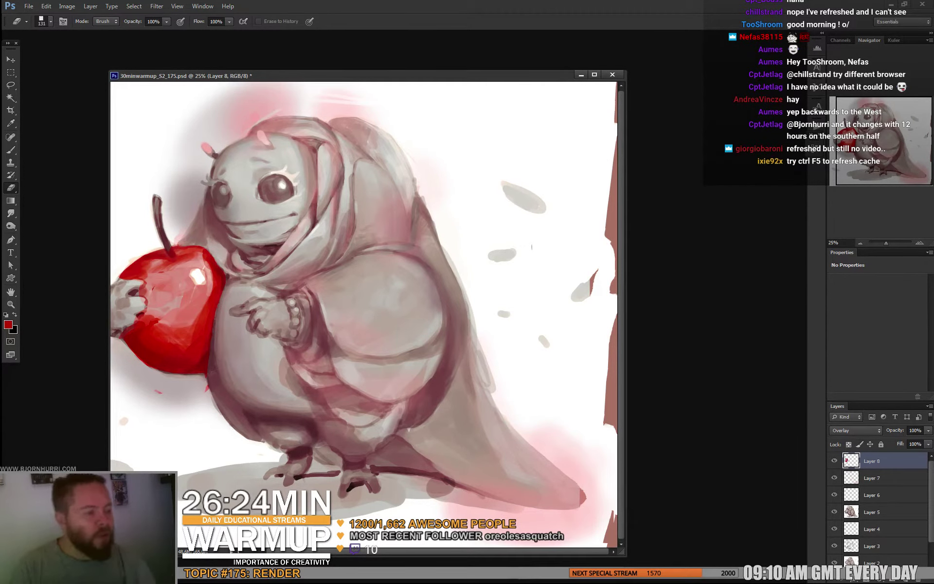
{"action": "left_click_drag", "start_coordinate": [164, 280], "coordinate": [180, 279]}
Set the brush size to 13 px and then 66 px to refine the apple's red coloring
{"action": "key", "text": "b"}
{"action": "right_click", "coordinate": [181, 280]}
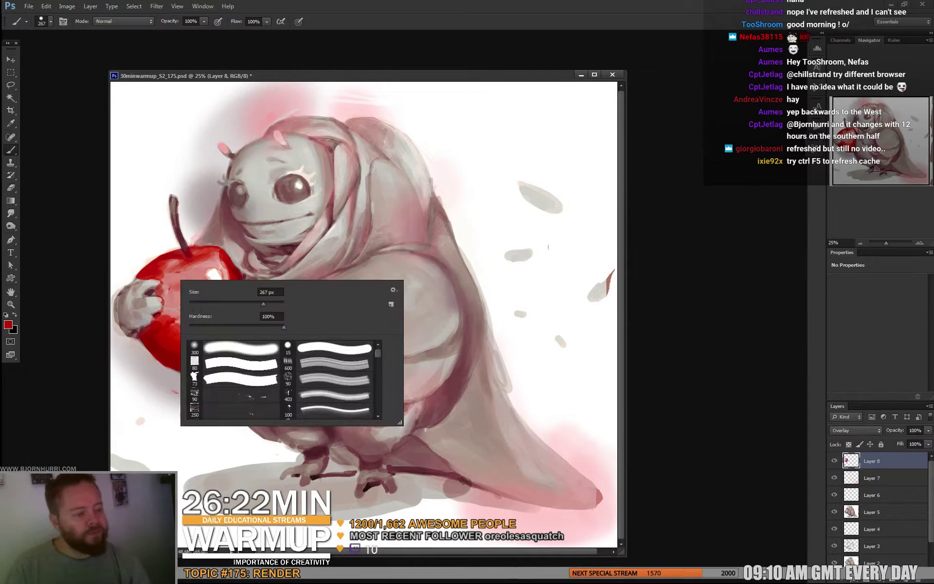
{"action": "left_click", "coordinate": [197, 304]}
{"action": "key", "text": "Return"}
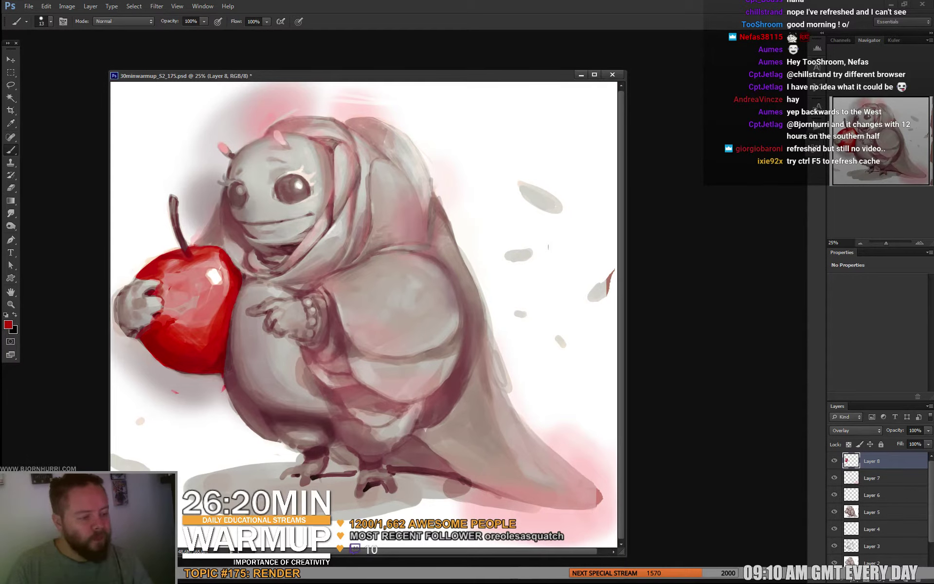
{"action": "right_click", "coordinate": [211, 291]}
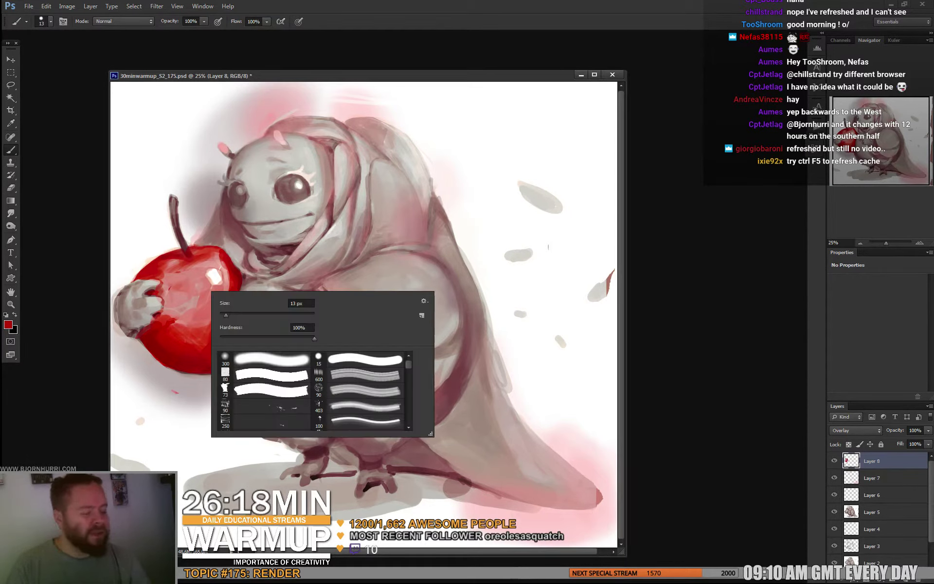
{"action": "type", "text": "66"}
{"action": "key", "text": "Return"}
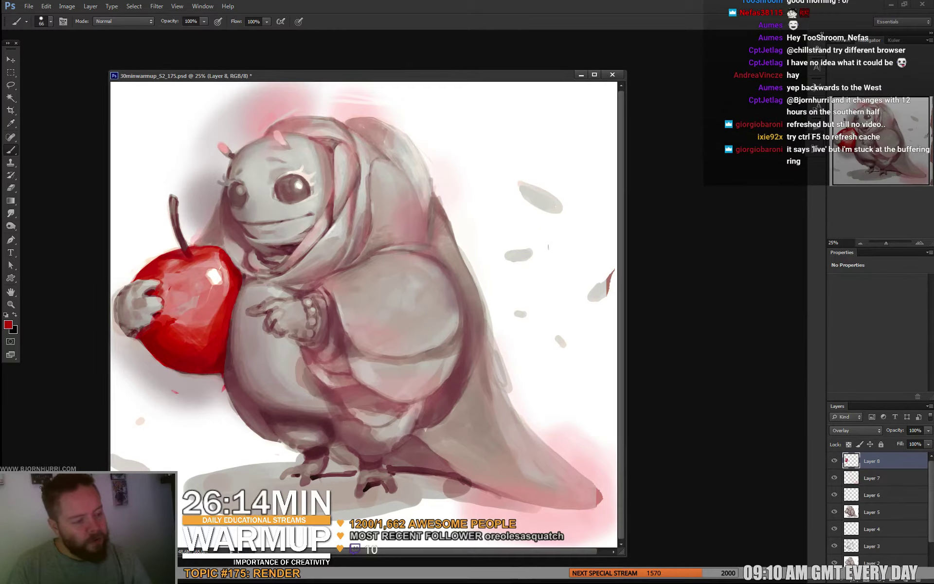
{"action": "key", "text": "e"}
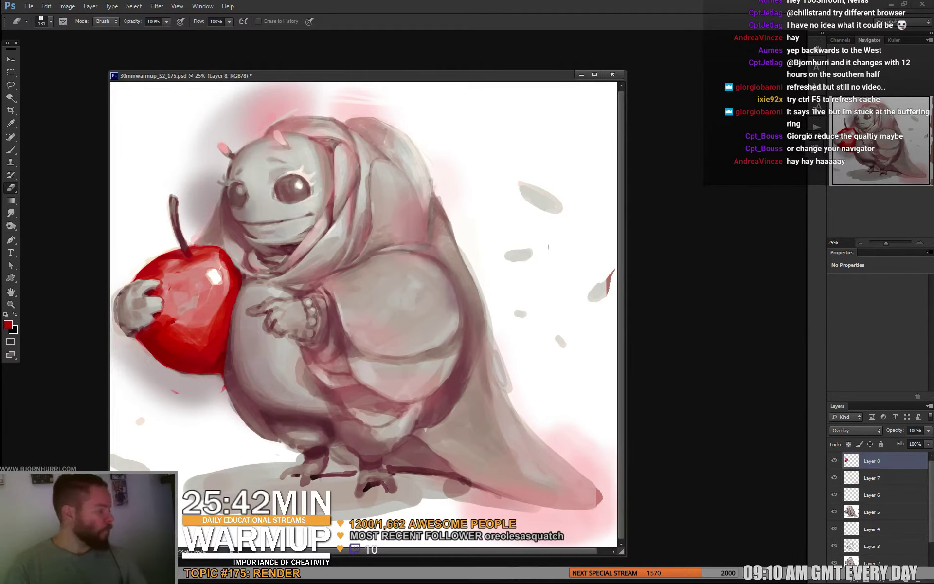
Add a new layer in Overlay mode and change the foreground color to teal green
{"action": "key", "text": "ctrl+shift+alt+n"}
{"action": "left_click", "coordinate": [845, 430]}
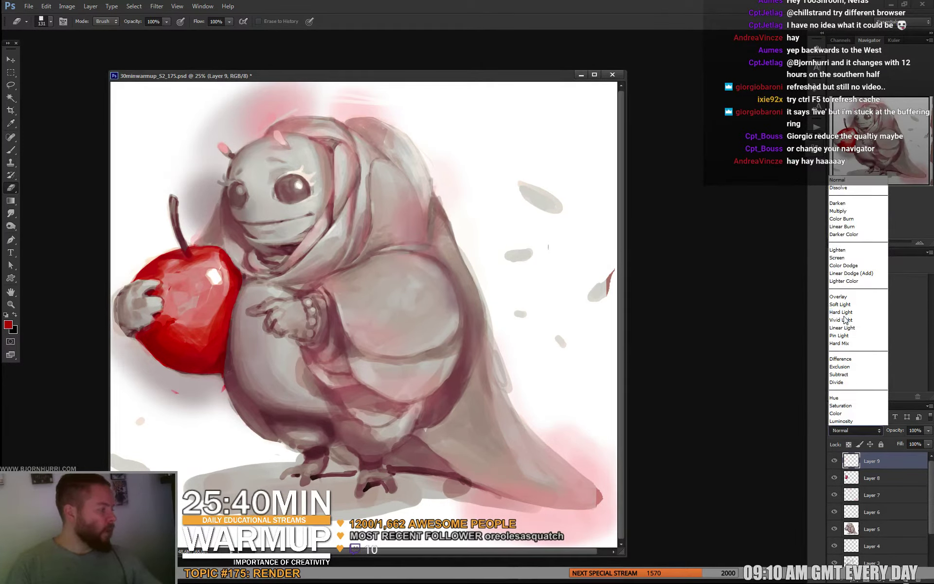
{"action": "left_click", "coordinate": [843, 298]}
{"action": "left_click", "coordinate": [7, 324]}
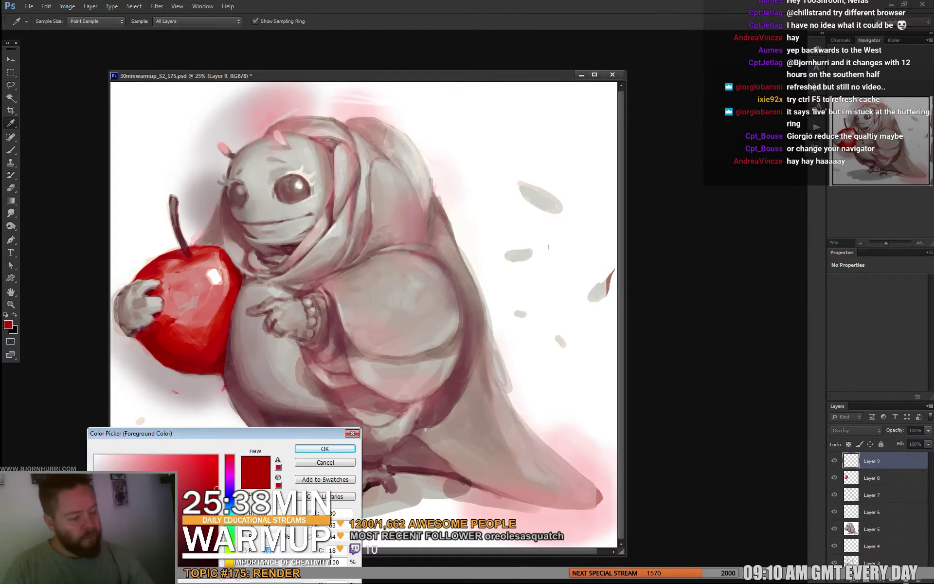
{"action": "key", "text": "Return"}
Tint the hand holding the apple and the creature's face with teal green, erasing any overspill
{"action": "key", "text": "e"}
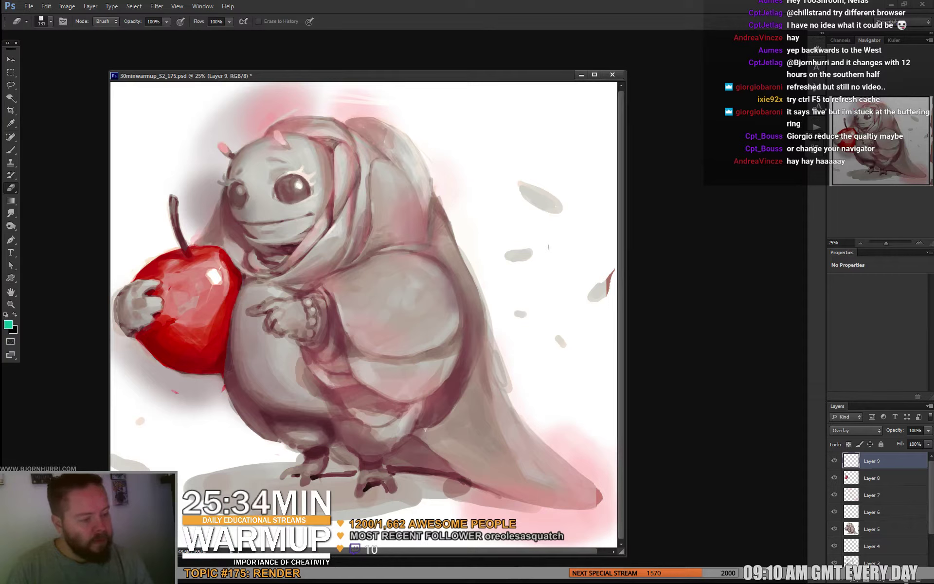
{"action": "key", "text": "b"}
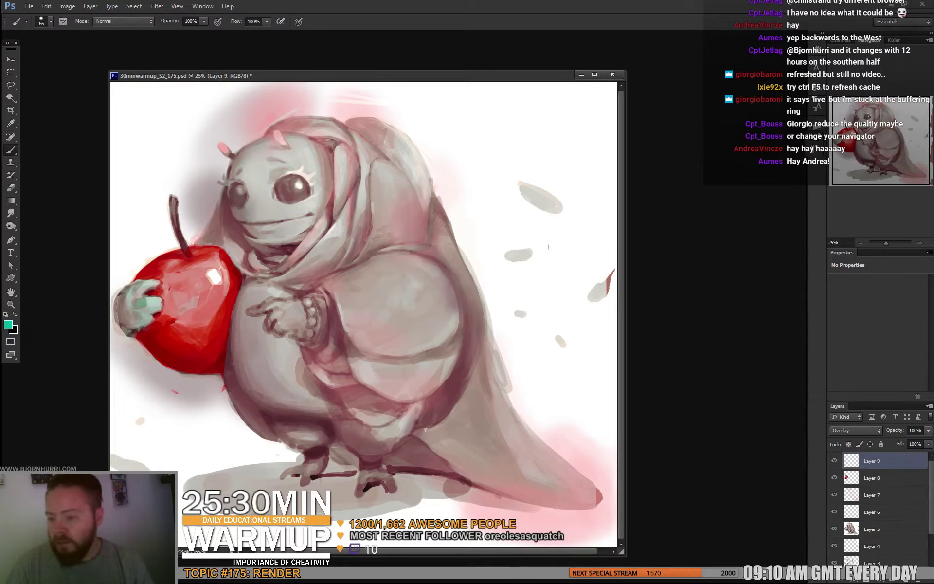
{"action": "key", "text": "e"}
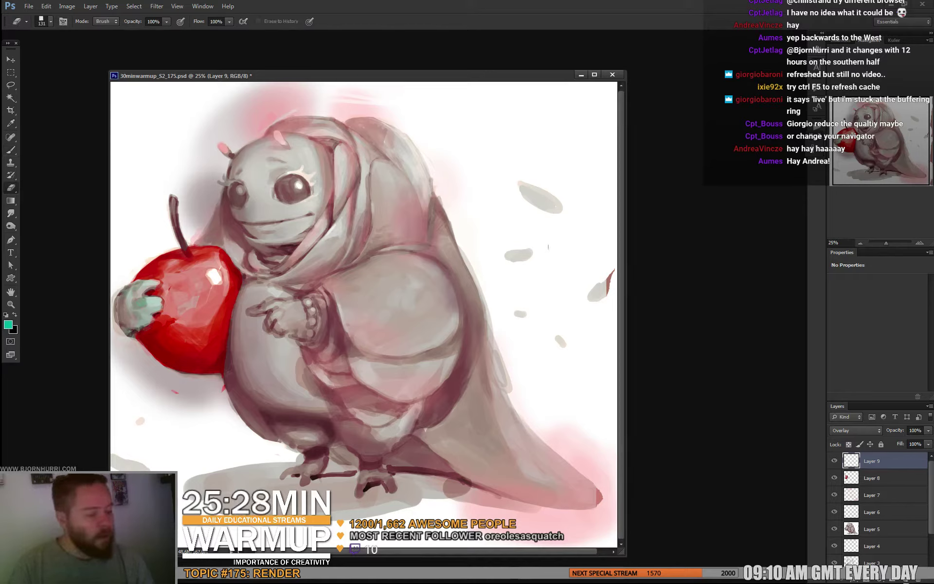
{"action": "key", "text": "b"}
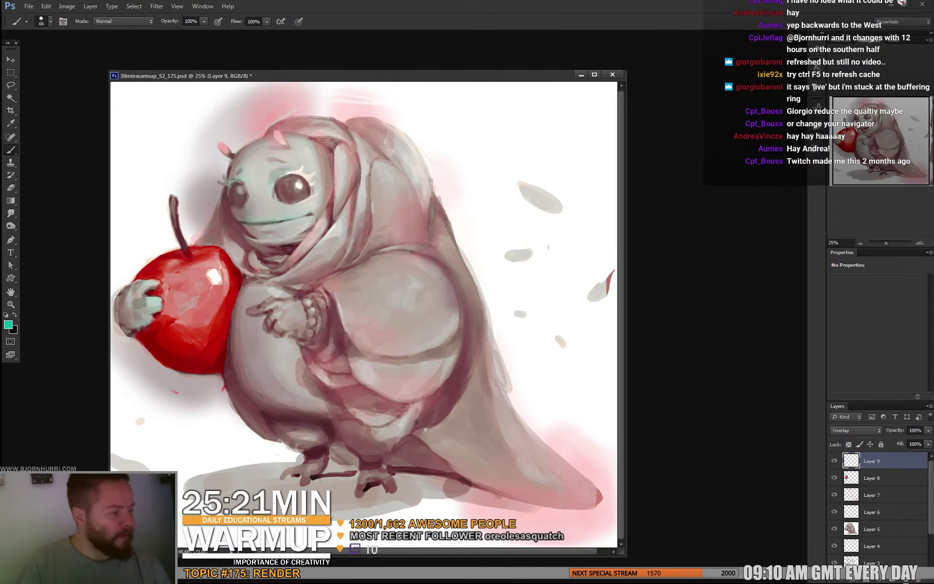
Set the brush size to 16 px and then 88 px to tint the face and pointing hand with teal green
{"action": "right_click", "coordinate": [292, 142]}
{"action": "left_click", "coordinate": [382, 154]}
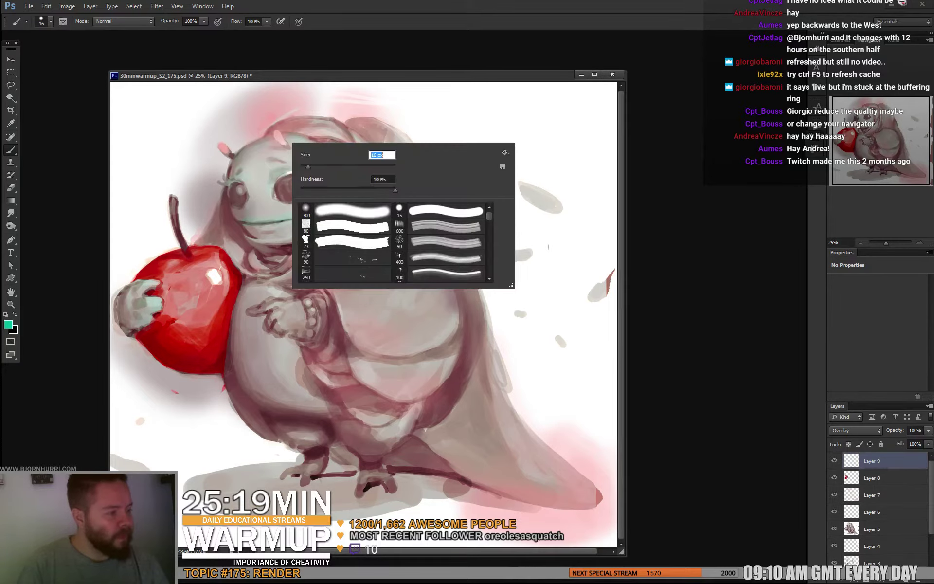
{"action": "type", "text": "16"}
{"action": "key", "text": "Return"}
{"action": "right_click", "coordinate": [314, 208]}
{"action": "double_click", "coordinate": [404, 222]}
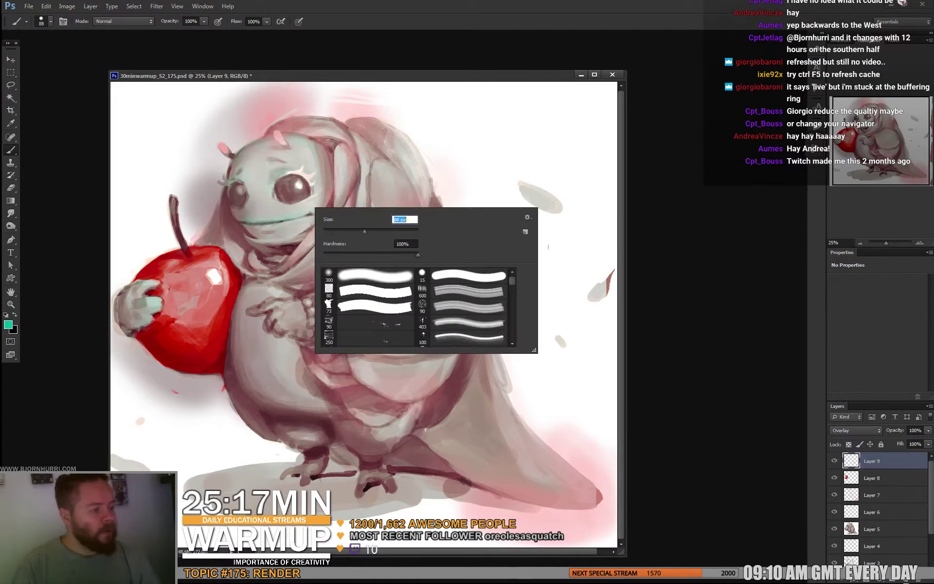
{"action": "type", "text": "88"}
{"action": "key", "text": "Return"}
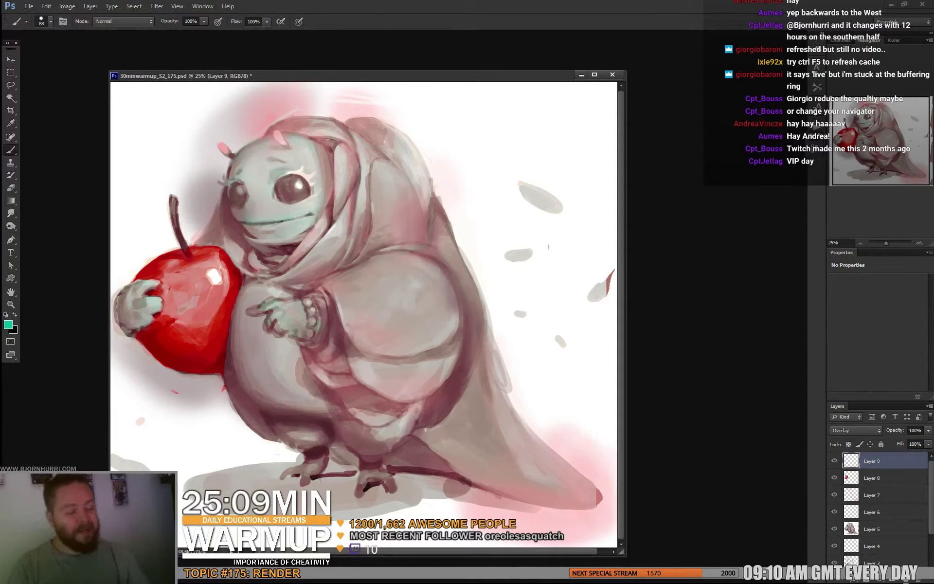
Add two new layers, set the top one to Soft Light, and change the foreground color to pale yellow
{"action": "key", "text": "ctrl+shift+alt+n"}
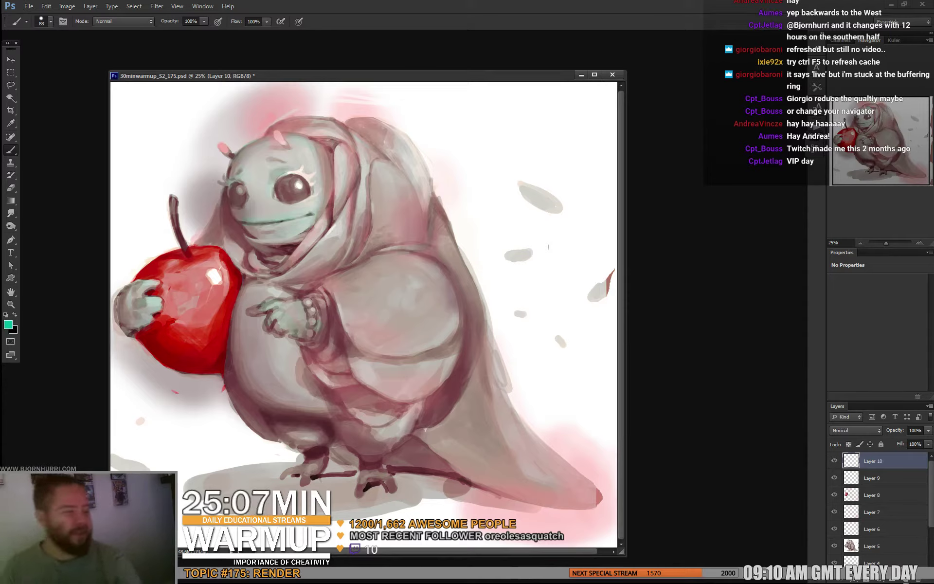
{"action": "key", "text": "ctrl+shift+alt+n"}
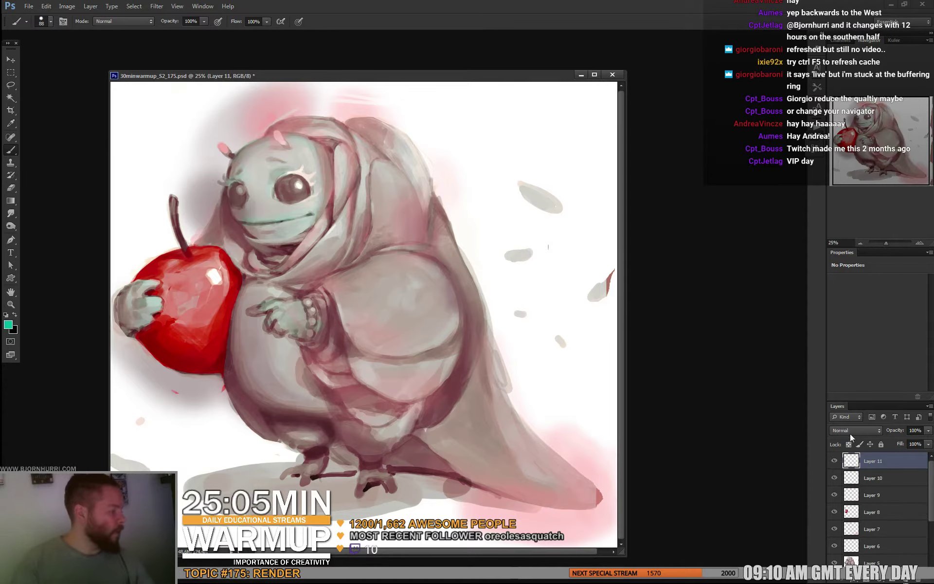
{"action": "left_click", "coordinate": [849, 431]}
{"action": "left_click", "coordinate": [844, 304]}
{"action": "left_click", "coordinate": [8, 324]}
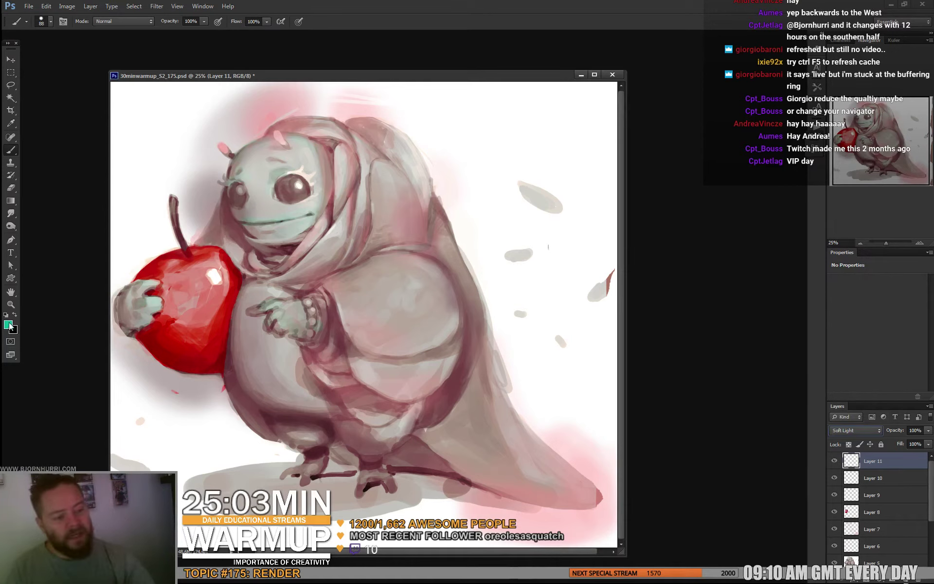
{"action": "left_click_drag", "start_coordinate": [217, 488], "coordinate": [155, 455]}
{"action": "left_click", "coordinate": [325, 449]}
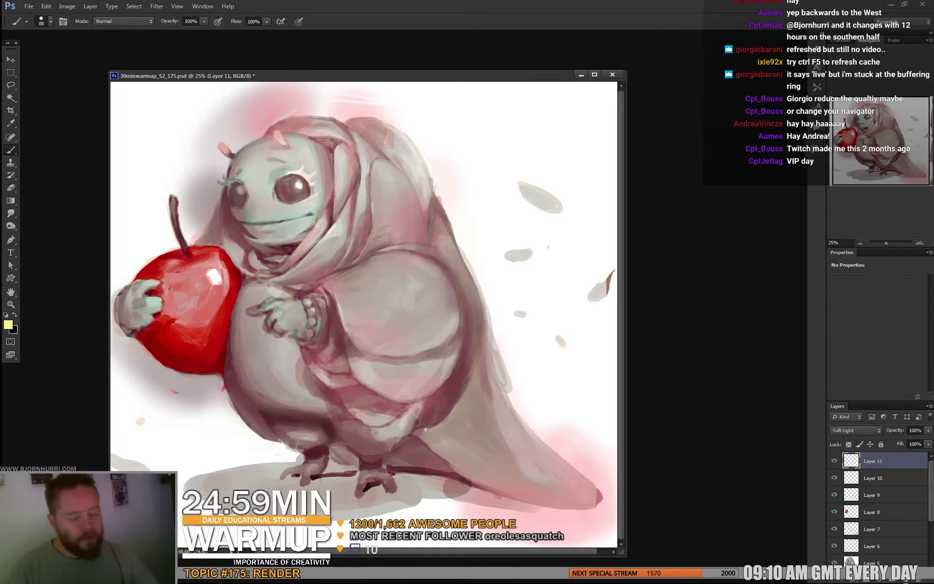
Select the soft round brush preset, set its size to 182 px, and tint the face pale yellow
{"action": "key", "text": "b"}
{"action": "right_click", "coordinate": [287, 244]}
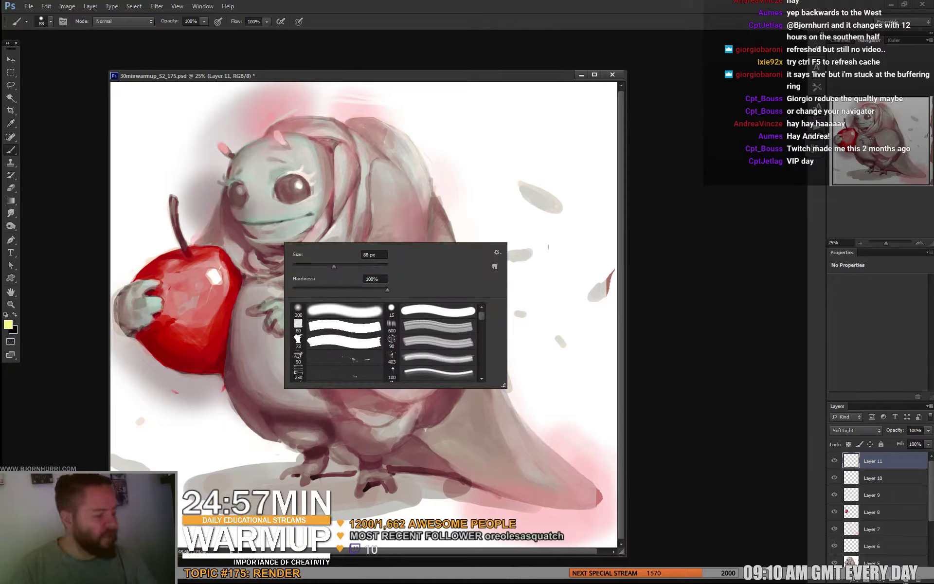
{"action": "left_click", "coordinate": [344, 311]}
{"action": "left_click_drag", "start_coordinate": [367, 266], "coordinate": [359, 266]}
{"action": "key", "text": "Return"}
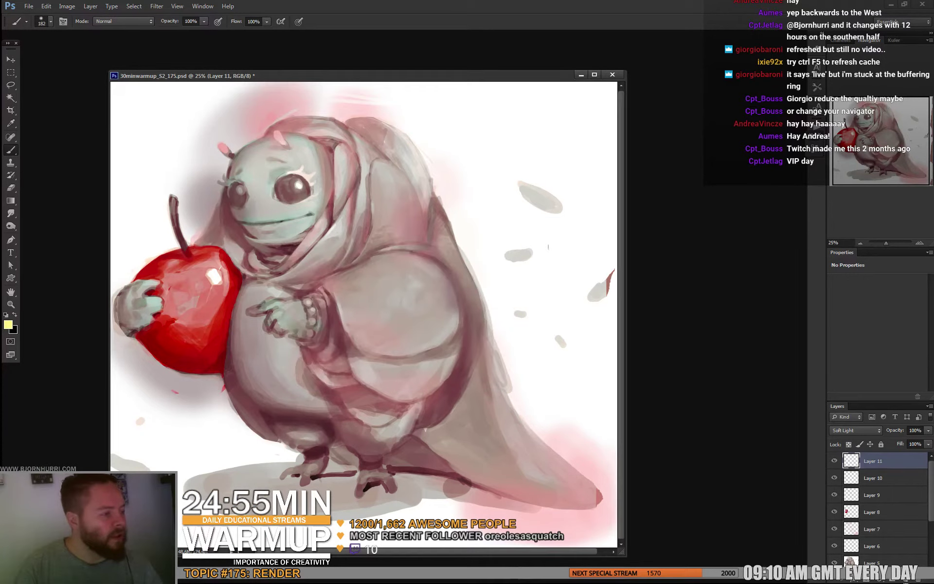
Set the soft brush size to 66 px and then 83 px to continue the pale yellow tint on the face
{"action": "right_click", "coordinate": [333, 214]}
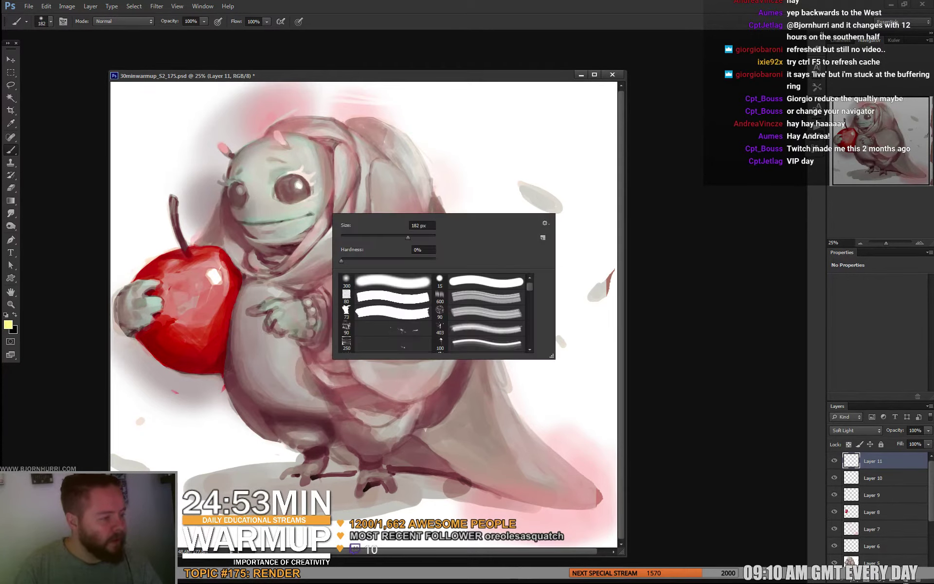
{"action": "key", "text": "Return"}
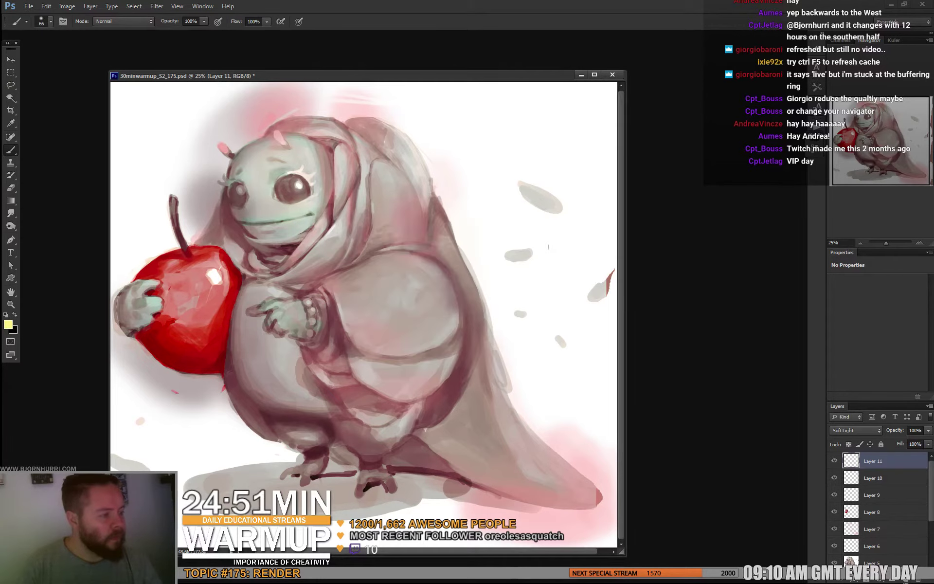
{"action": "right_click", "coordinate": [340, 206]}
{"action": "left_click", "coordinate": [436, 228]}
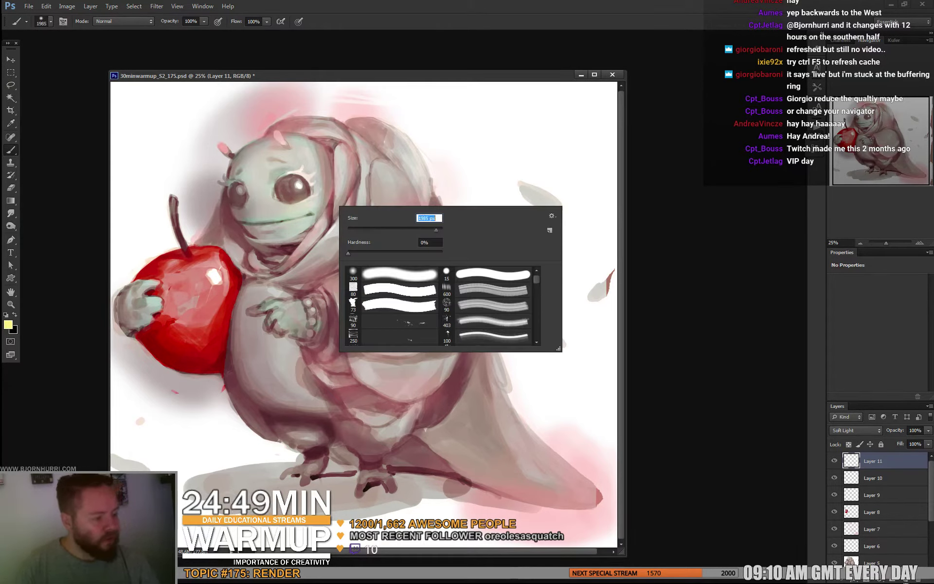
{"action": "type", "text": "83"}
{"action": "key", "text": "Return"}
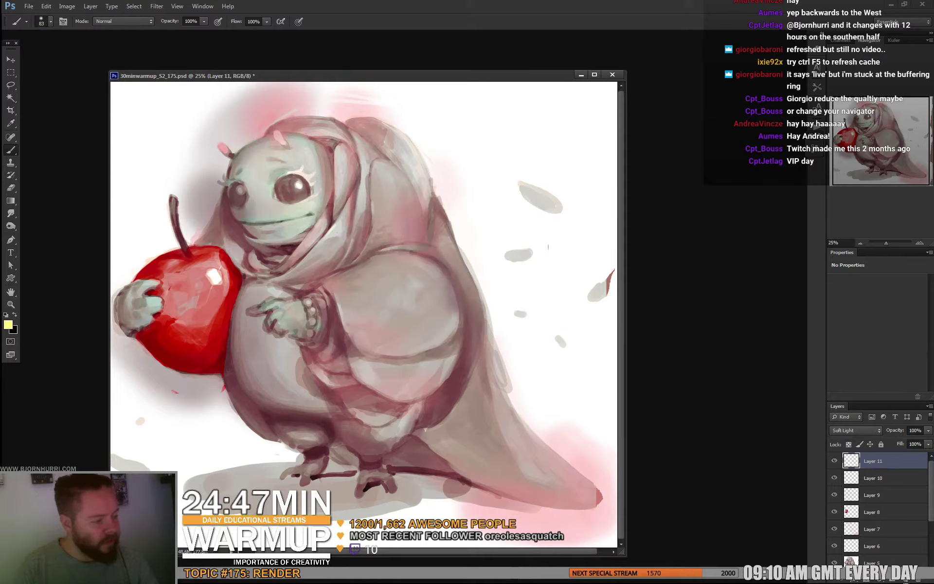
Set the soft brush size to 391 px and then 75 px to tint the pointing hand pale yellow
{"action": "right_click", "coordinate": [337, 288]}
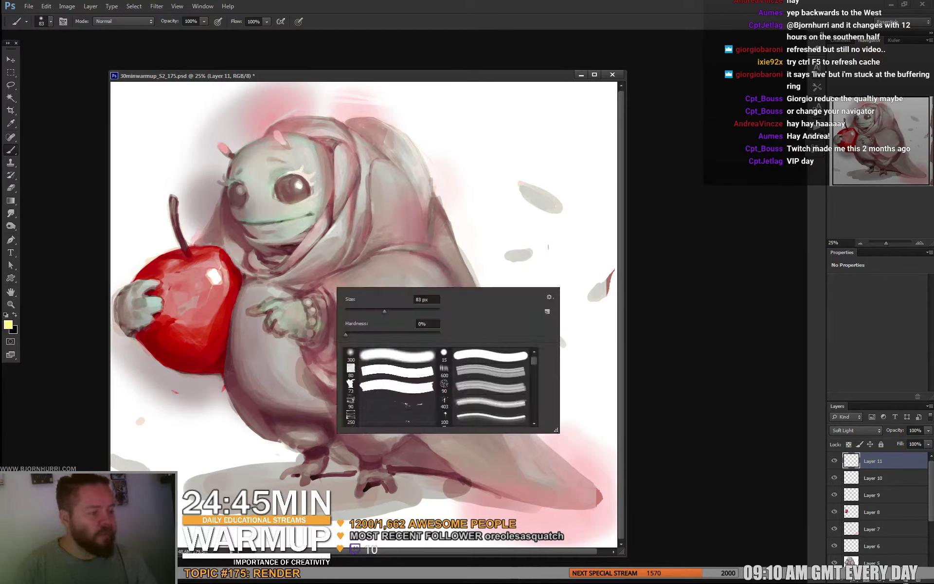
{"action": "left_click", "coordinate": [425, 310]}
{"action": "key", "text": "Return"}
{"action": "right_click", "coordinate": [300, 298]}
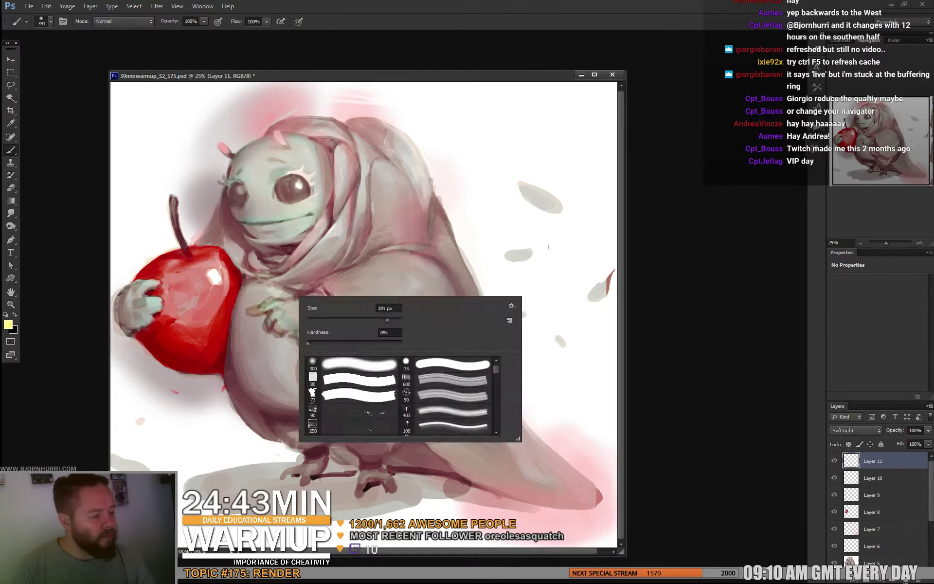
{"action": "type", "text": "75"}
{"action": "key", "text": "Return"}
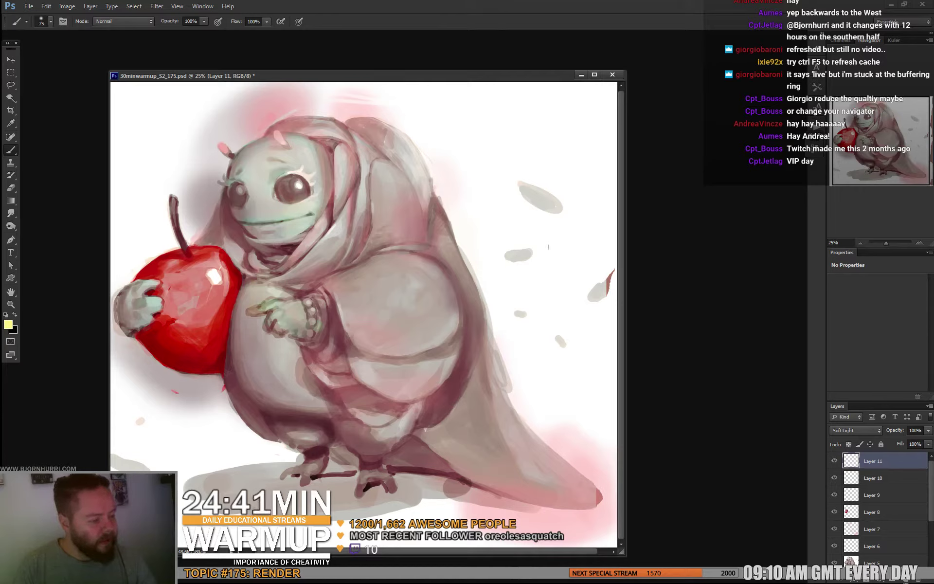
Tint the belly pale yellow with the soft brush at 246 px and the apple-holding hand at 62 px
{"action": "right_click", "coordinate": [269, 378]}
{"action": "type", "text": "246"}
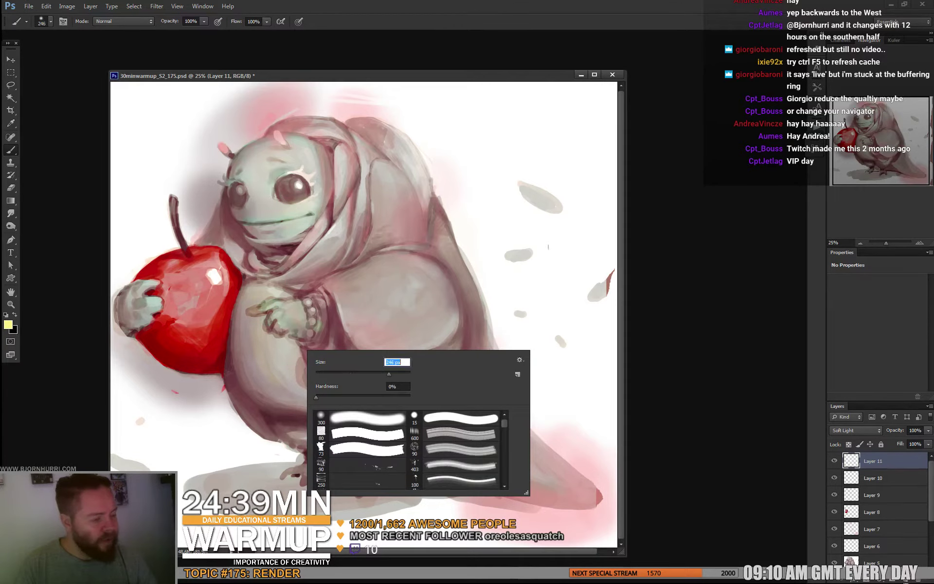
{"action": "key", "text": "Return"}
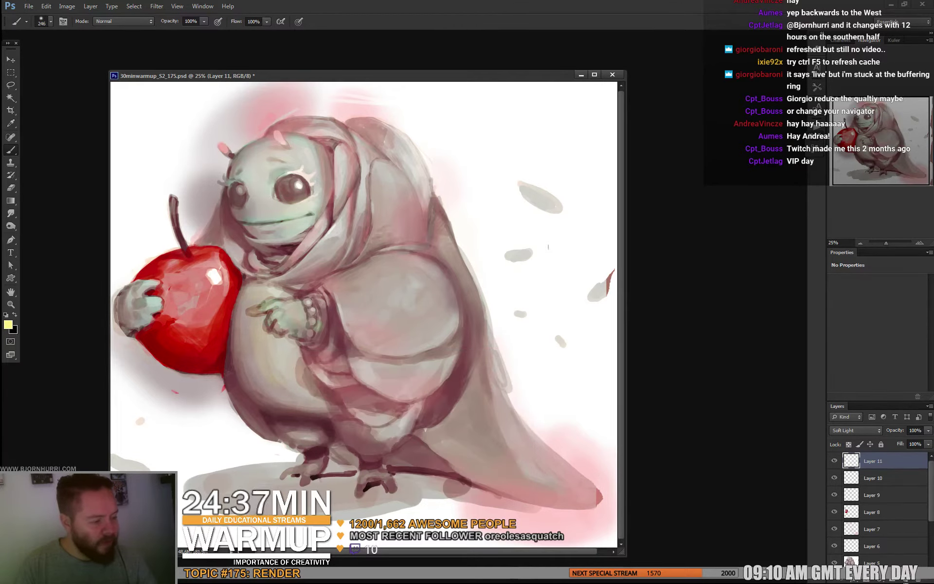
{"action": "right_click", "coordinate": [303, 357]}
{"action": "type", "text": "62"}
{"action": "key", "text": "Return"}
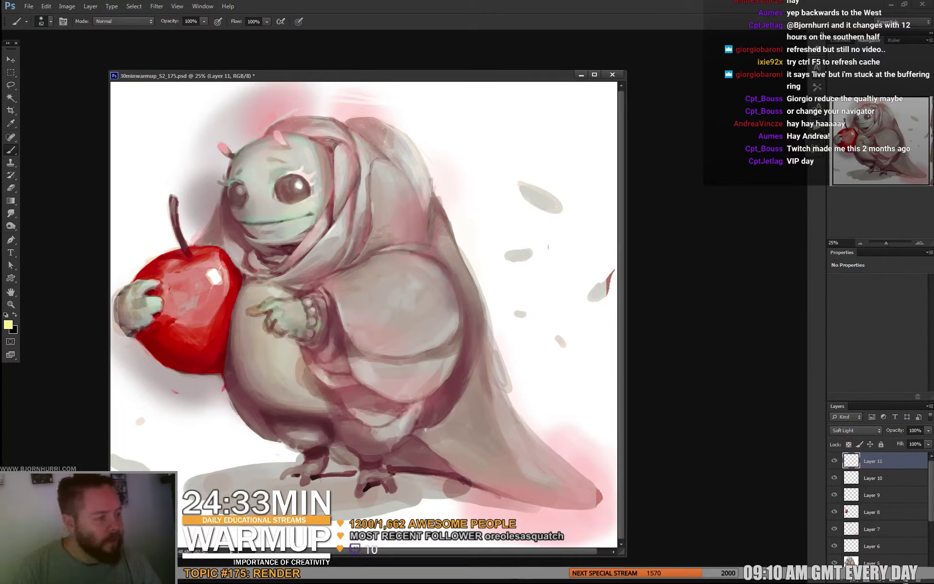
Set the soft brush size to 257 px
{"action": "right_click", "coordinate": [406, 184]}
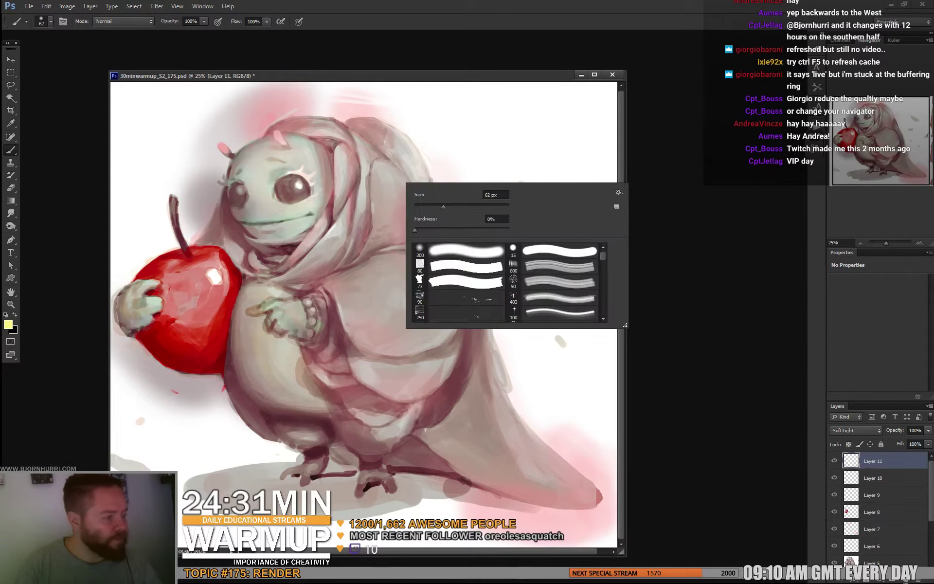
{"action": "left_click_drag", "start_coordinate": [464, 207], "coordinate": [477, 207]}
{"action": "key", "text": "Return"}
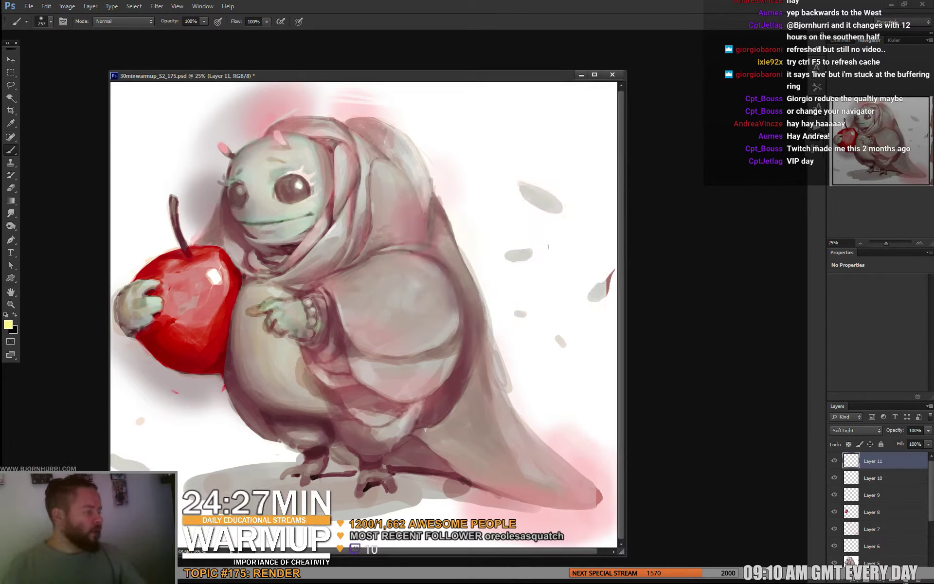
Add a new layer in Overlay mode and tint the cloth over the creature's back pale yellow with the soft brush
{"action": "left_click", "coordinate": [905, 581]}
{"action": "left_click", "coordinate": [855, 430]}
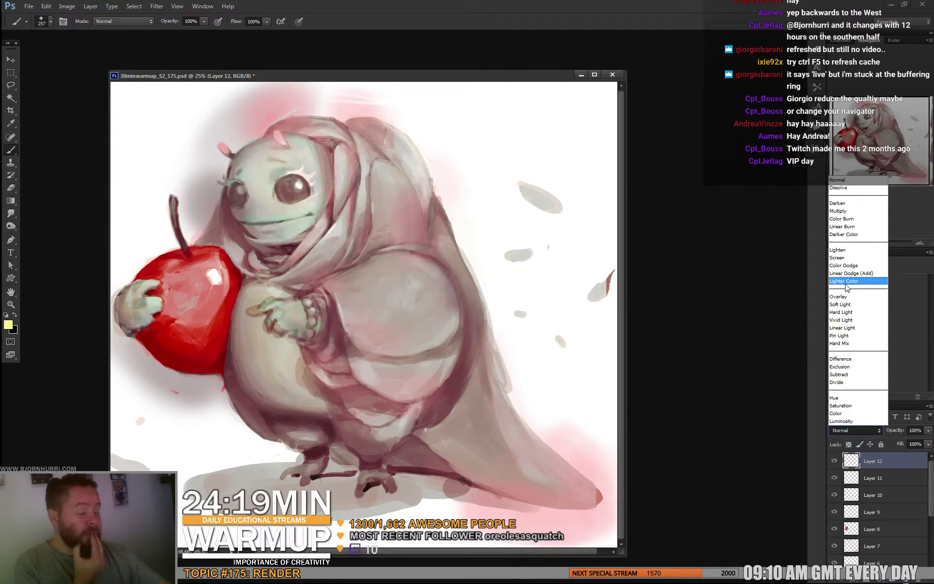
{"action": "left_click", "coordinate": [852, 296]}
{"action": "mouse_move", "coordinate": [399, 158]}
{"action": "left_mouse_down"}
{"action": "mouse_move", "coordinate": [382, 195]}
{"action": "mouse_move", "coordinate": [394, 214]}
{"action": "mouse_move", "coordinate": [383, 132]}
{"action": "mouse_move", "coordinate": [428, 192]}
{"action": "left_mouse_up"}
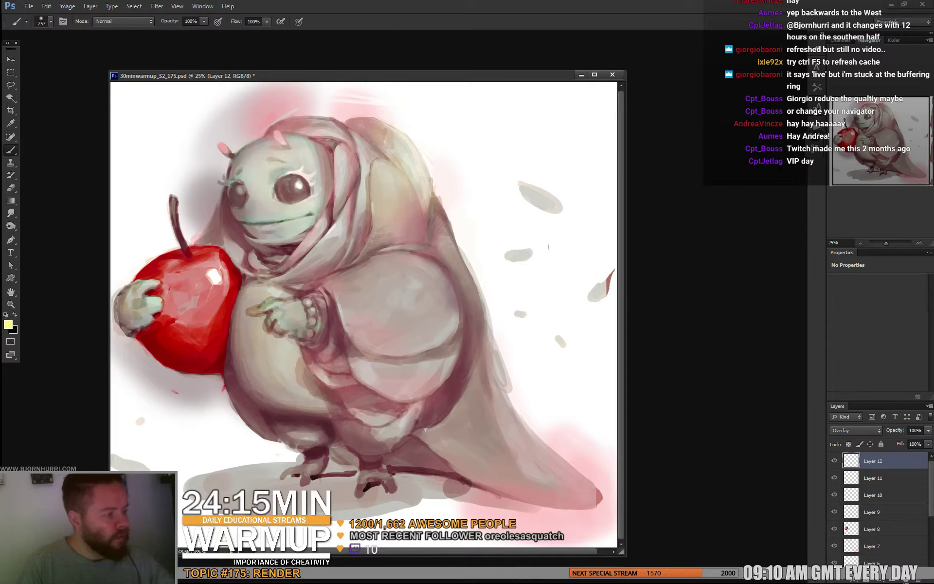
Clean the tint on the back with a soft 300 px eraser, then brush pale yellow onto the hood folds and lower cloak
{"action": "key", "text": "e"}
{"action": "right_click", "coordinate": [398, 128]}
{"action": "double_click", "coordinate": [469, 243]}
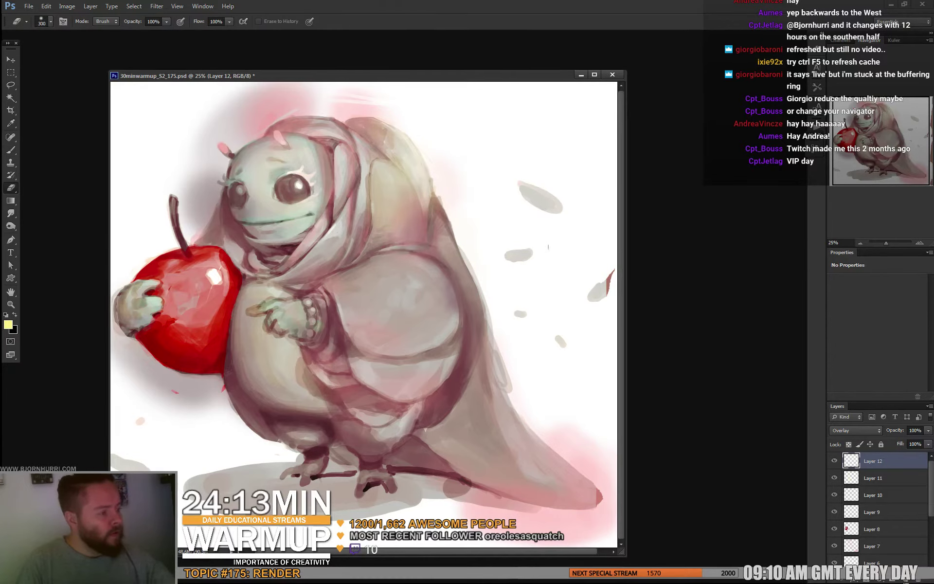
{"action": "key", "text": "b"}
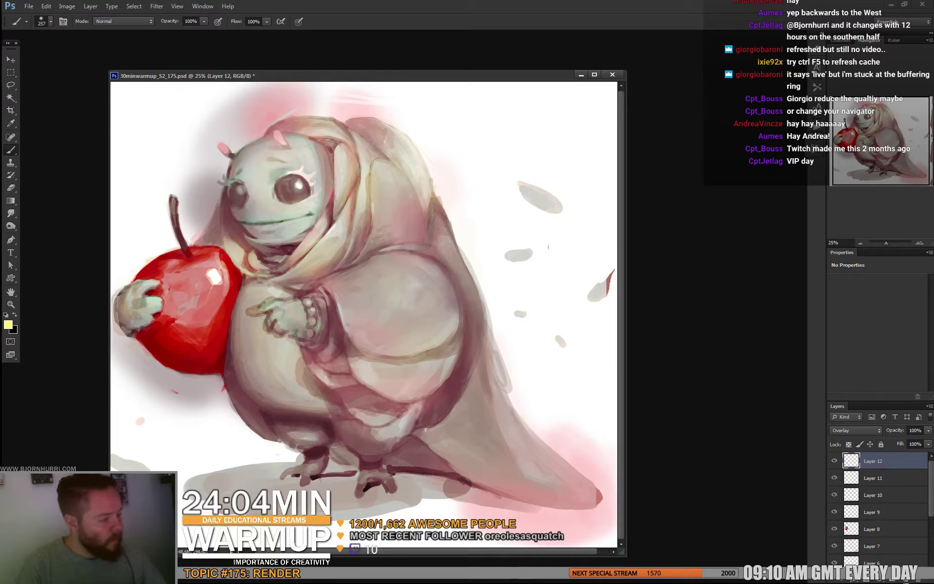
{"action": "left_click_drag", "start_coordinate": [452, 423], "coordinate": [458, 438]}
{"action": "left_click_drag", "start_coordinate": [528, 452], "coordinate": [494, 365]}
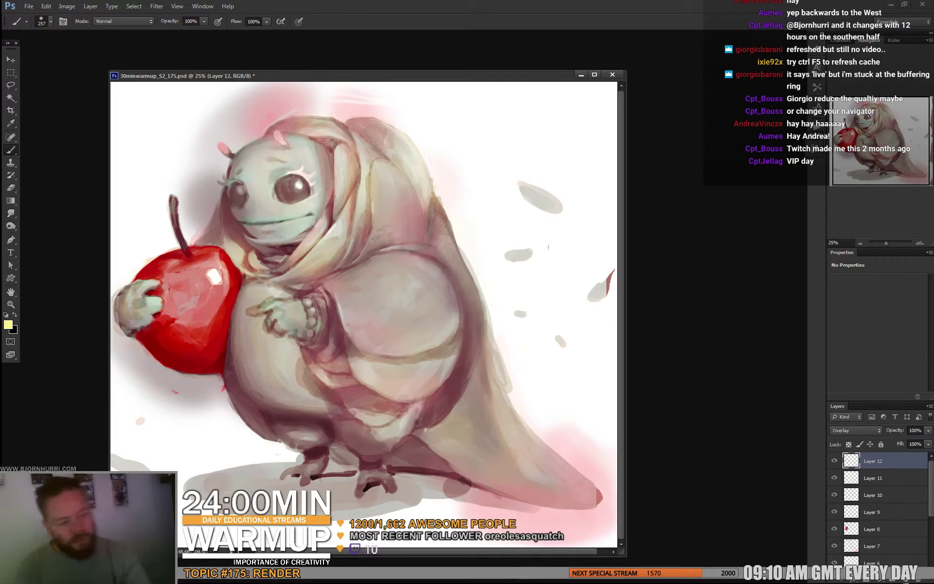
Adjust the yellow cloth tint with Hue/Saturation, setting Saturation to -55 and Lightness to +24
{"action": "key", "text": "ctrl+u"}
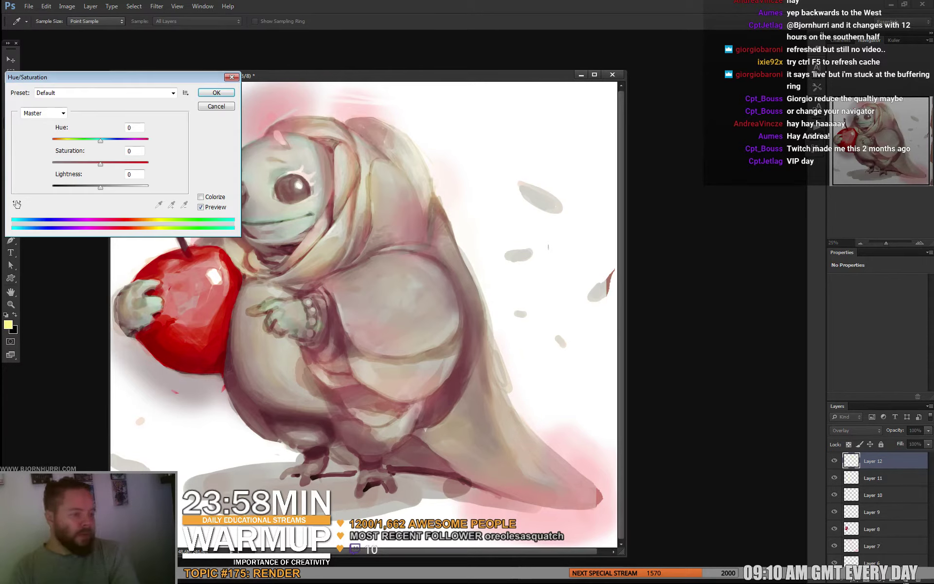
{"action": "mouse_move", "coordinate": [100, 164]}
{"action": "left_mouse_down"}
{"action": "mouse_move", "coordinate": [74, 163]}
{"action": "mouse_move", "coordinate": [112, 187]}
{"action": "left_mouse_up"}
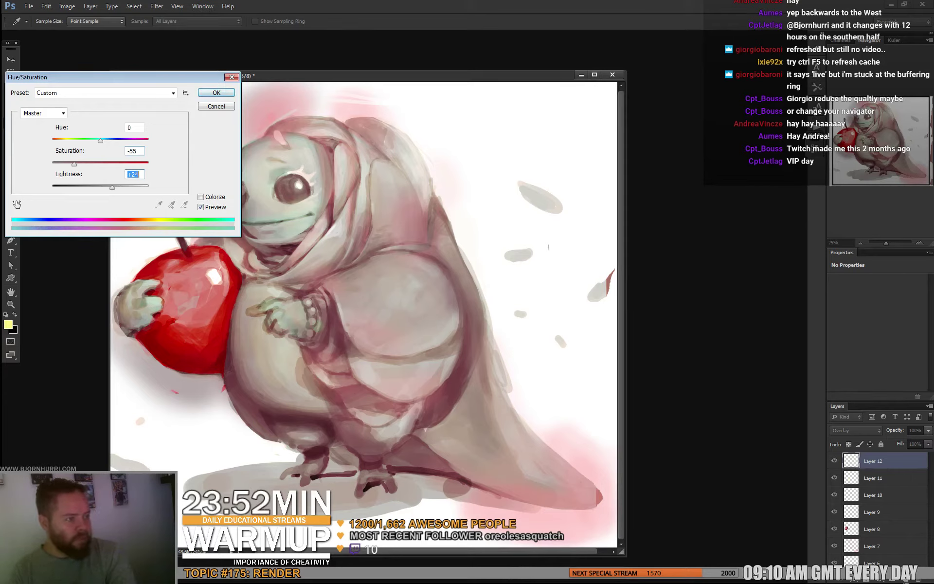
{"action": "key", "text": "Return"}
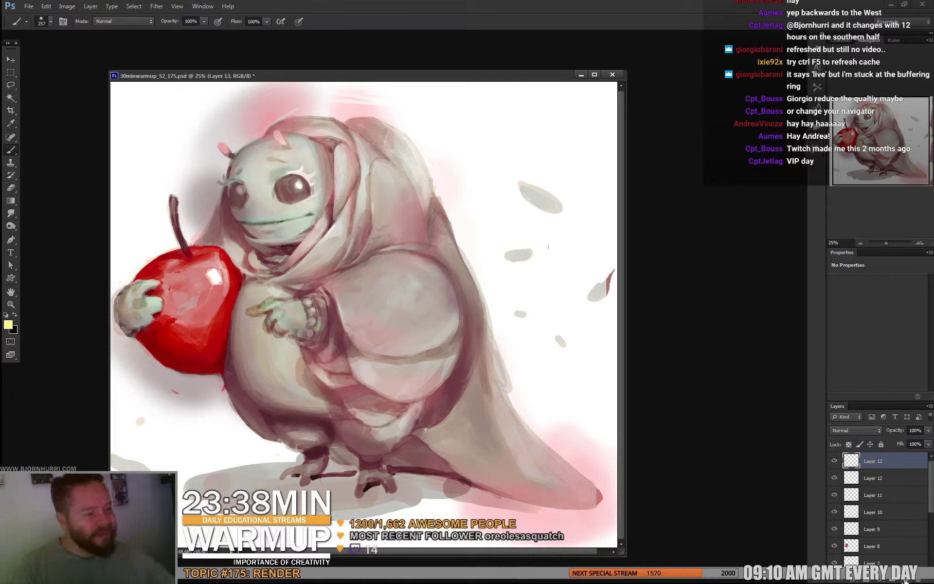
Sample a dark maroon from the painting and desaturate it into a dark grey-purple foreground color
{"action": "left_click", "coordinate": [179, 234], "text": "alt"}
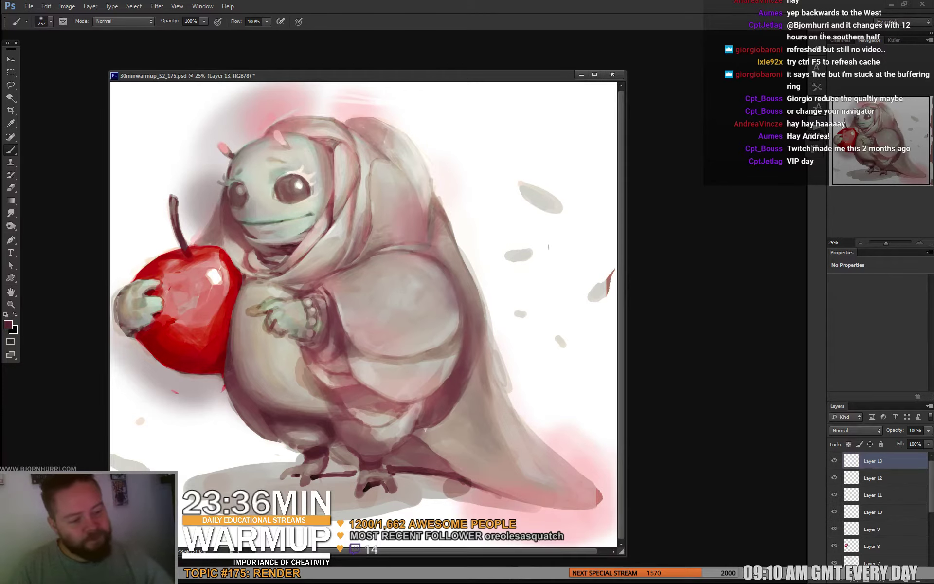
{"action": "key", "text": "n"}
{"action": "left_click_drag", "start_coordinate": [116, 541], "coordinate": [110, 540]}
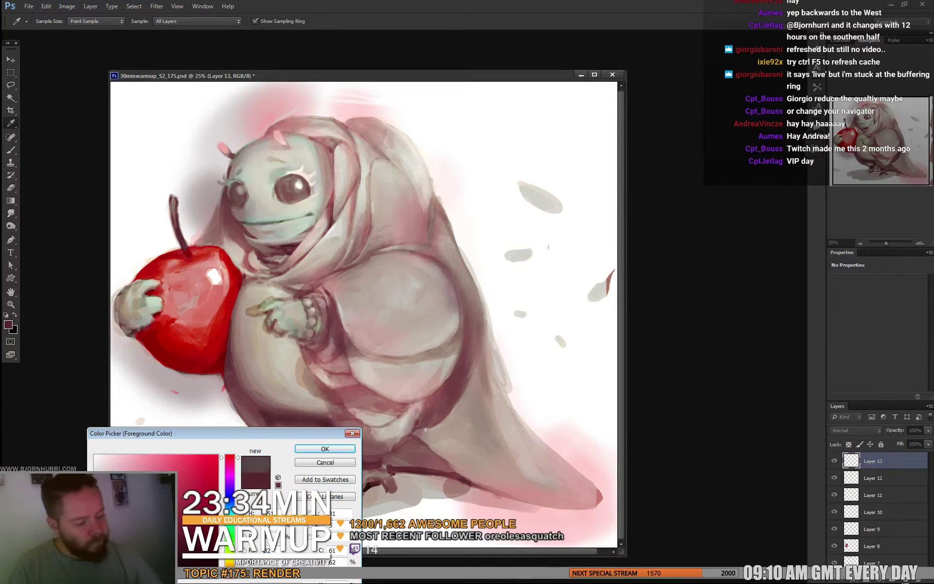
{"action": "left_click", "coordinate": [325, 449]}
Set the round brush to 100% hardness and paint a dark background above the creature and down beside the apple
{"action": "right_click", "coordinate": [450, 129]}
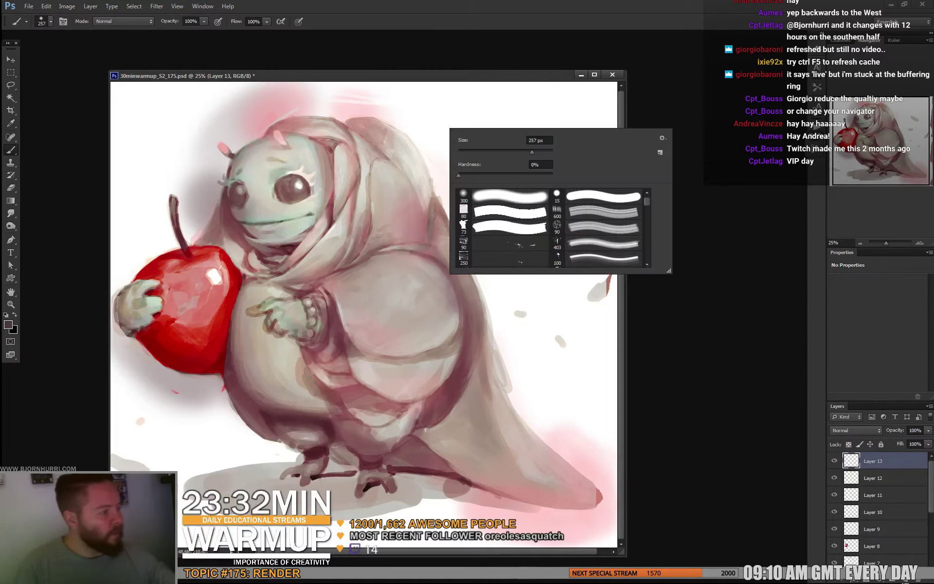
{"action": "left_click", "coordinate": [503, 196]}
{"action": "left_click", "coordinate": [553, 174]}
{"action": "mouse_move", "coordinate": [391, 93]}
{"action": "left_mouse_down"}
{"action": "mouse_move", "coordinate": [437, 131]}
{"action": "mouse_move", "coordinate": [470, 206]}
{"action": "mouse_move", "coordinate": [450, 118]}
{"action": "mouse_move", "coordinate": [416, 90]}
{"action": "mouse_move", "coordinate": [492, 160]}
{"action": "mouse_move", "coordinate": [501, 154]}
{"action": "mouse_move", "coordinate": [257, 91]}
{"action": "mouse_move", "coordinate": [162, 100]}
{"action": "mouse_move", "coordinate": [136, 106]}
{"action": "mouse_move", "coordinate": [145, 206]}
{"action": "mouse_move", "coordinate": [130, 211]}
{"action": "mouse_move", "coordinate": [118, 260]}
{"action": "mouse_move", "coordinate": [100, 270]}
{"action": "left_mouse_up"}
{"action": "right_click", "coordinate": [156, 236]}
{"action": "left_click", "coordinate": [201, 259]}
{"action": "mouse_move", "coordinate": [152, 233]}
{"action": "left_mouse_down"}
{"action": "mouse_move", "coordinate": [129, 270]}
{"action": "mouse_move", "coordinate": [160, 247]}
{"action": "mouse_move", "coordinate": [130, 276]}
{"action": "mouse_move", "coordinate": [113, 323]}
{"action": "mouse_move", "coordinate": [116, 346]}
{"action": "mouse_move", "coordinate": [127, 340]}
{"action": "left_mouse_up"}
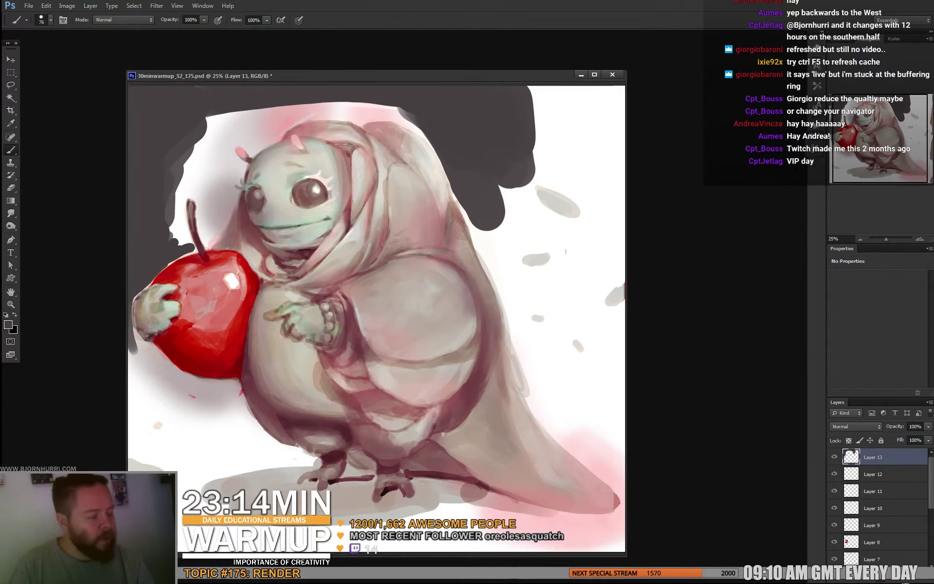
Switch to full-screen view and extend the dark background around the antennae and head
{"action": "key", "text": "f"}
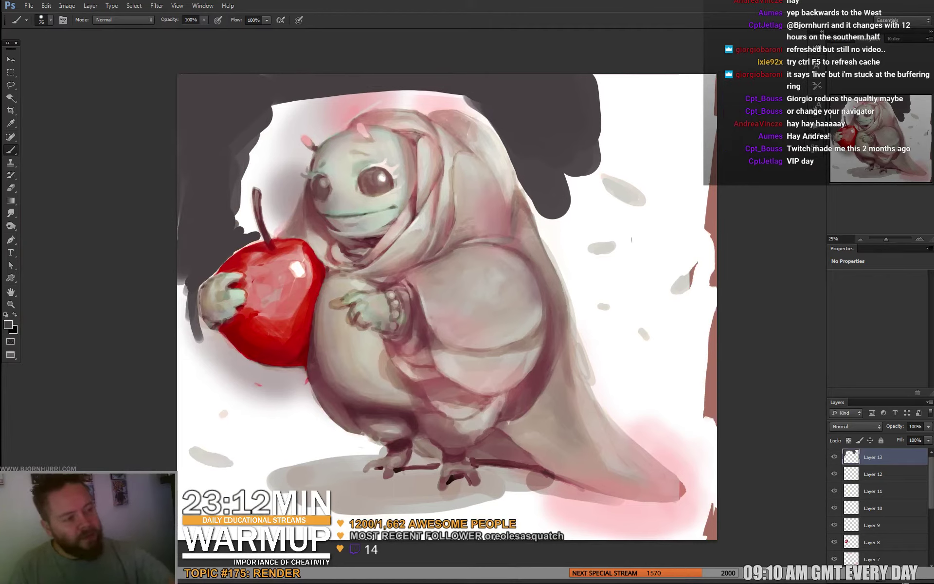
{"action": "mouse_move", "coordinate": [236, 195]}
{"action": "left_mouse_down"}
{"action": "mouse_move", "coordinate": [245, 228]}
{"action": "mouse_move", "coordinate": [249, 160]}
{"action": "mouse_move", "coordinate": [284, 109]}
{"action": "mouse_move", "coordinate": [269, 165]}
{"action": "mouse_move", "coordinate": [304, 145]}
{"action": "mouse_move", "coordinate": [313, 127]}
{"action": "mouse_move", "coordinate": [300, 180]}
{"action": "left_mouse_up"}
{"action": "right_click", "coordinate": [347, 170]}
{"action": "left_click", "coordinate": [493, 239]}
{"action": "left_click_drag", "start_coordinate": [437, 218], "coordinate": [450, 218]}
{"action": "left_click_drag", "start_coordinate": [362, 194], "coordinate": [420, 194]}
Set the hard brush to 61 px and paint the background up to the hood's top edge, undoing misplaced strokes
{"action": "right_click", "coordinate": [316, 188]}
{"action": "type", "text": "61"}
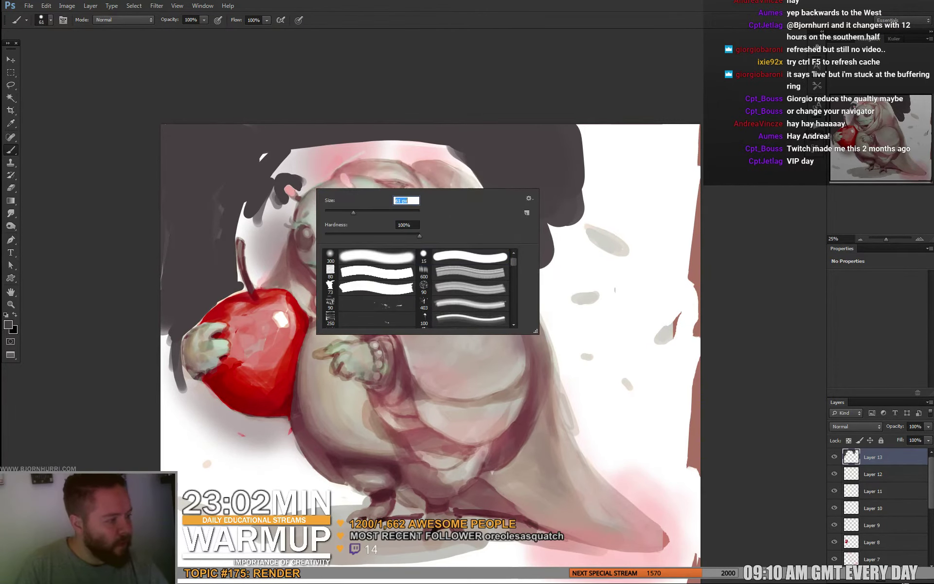
{"action": "key", "text": "Return"}
{"action": "mouse_move", "coordinate": [323, 178]}
{"action": "left_mouse_down"}
{"action": "mouse_move", "coordinate": [360, 153]}
{"action": "mouse_move", "coordinate": [464, 164]}
{"action": "mouse_move", "coordinate": [409, 154]}
{"action": "left_mouse_up"}
{"action": "key", "text": "ctrl+alt+z"}
{"action": "key", "text": "ctrl+alt+z"}
{"action": "key", "text": "ctrl+alt+z"}
{"action": "key", "text": "ctrl+alt+z"}
{"action": "key", "text": "ctrl+alt+z"}
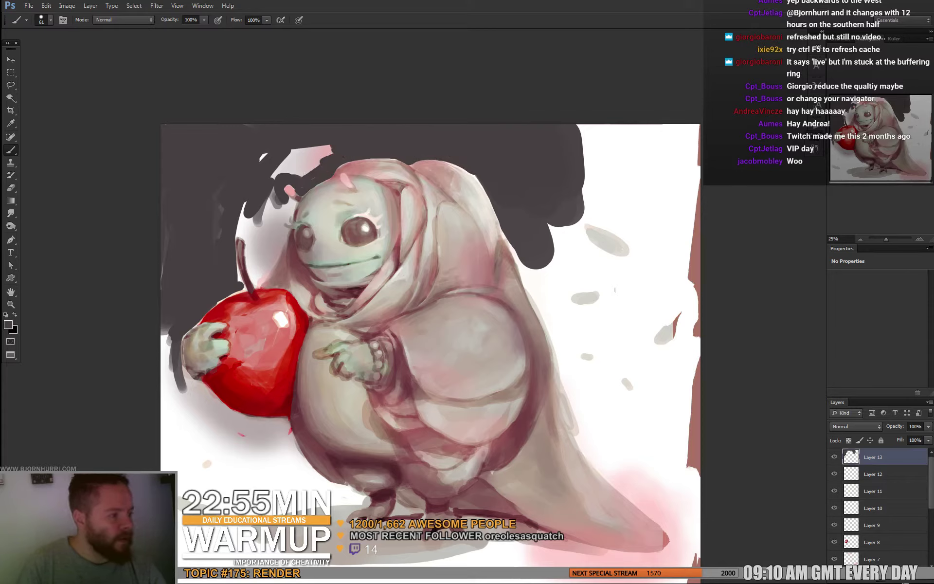
Undo stray strokes near the antennae and fill the gap between the face and the apple stem with the background color
{"action": "key", "text": "ctrl+alt+z"}
{"action": "key", "text": "ctrl+alt+z"}
{"action": "key", "text": "ctrl+alt+z"}
{"action": "key", "text": "ctrl+alt+z"}
{"action": "key", "text": "ctrl+alt+z"}
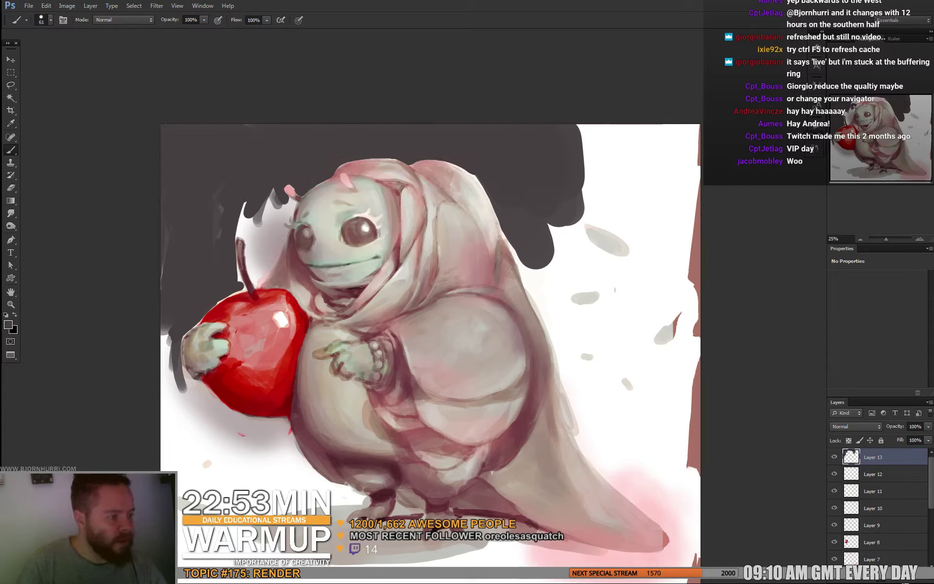
{"action": "key", "text": "ctrl+alt+z"}
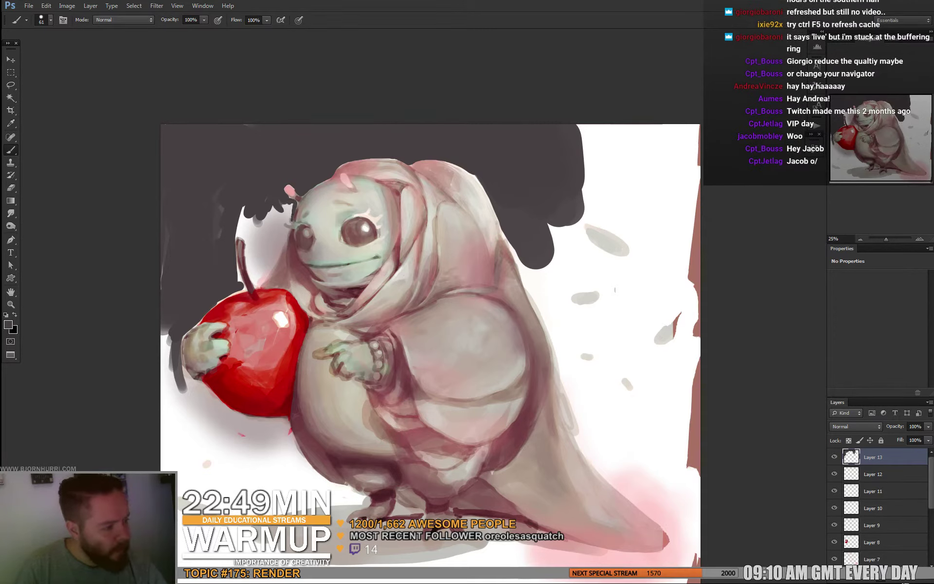
{"action": "mouse_move", "coordinate": [290, 223]}
{"action": "left_mouse_down"}
{"action": "mouse_move", "coordinate": [267, 271]}
{"action": "mouse_move", "coordinate": [247, 262]}
{"action": "mouse_move", "coordinate": [240, 209]}
{"action": "mouse_move", "coordinate": [239, 237]}
{"action": "mouse_move", "coordinate": [260, 244]}
{"action": "mouse_move", "coordinate": [272, 245]}
{"action": "mouse_move", "coordinate": [287, 217]}
{"action": "mouse_move", "coordinate": [270, 222]}
{"action": "mouse_move", "coordinate": [266, 249]}
{"action": "mouse_move", "coordinate": [275, 240]}
{"action": "left_mouse_up"}
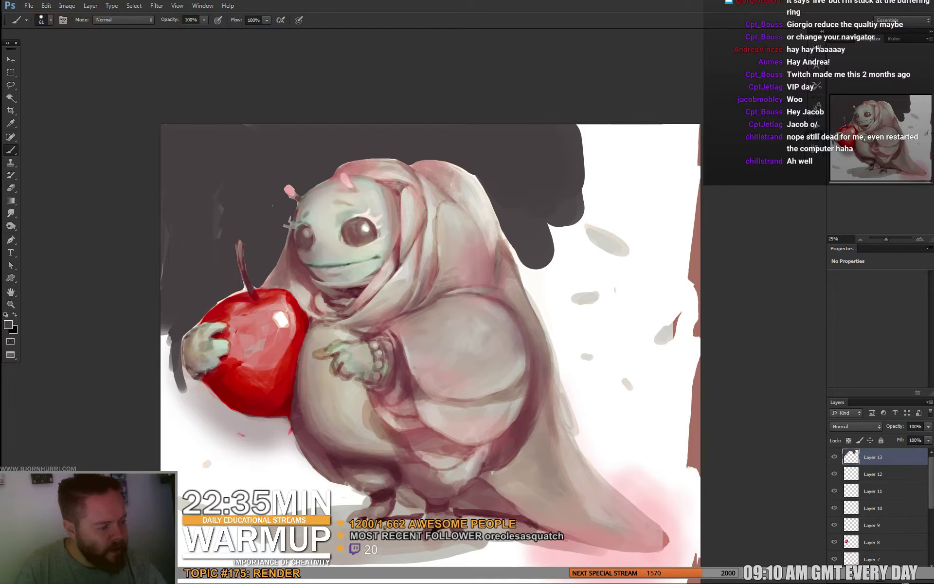
{"action": "left_click_drag", "start_coordinate": [273, 253], "coordinate": [300, 219]}
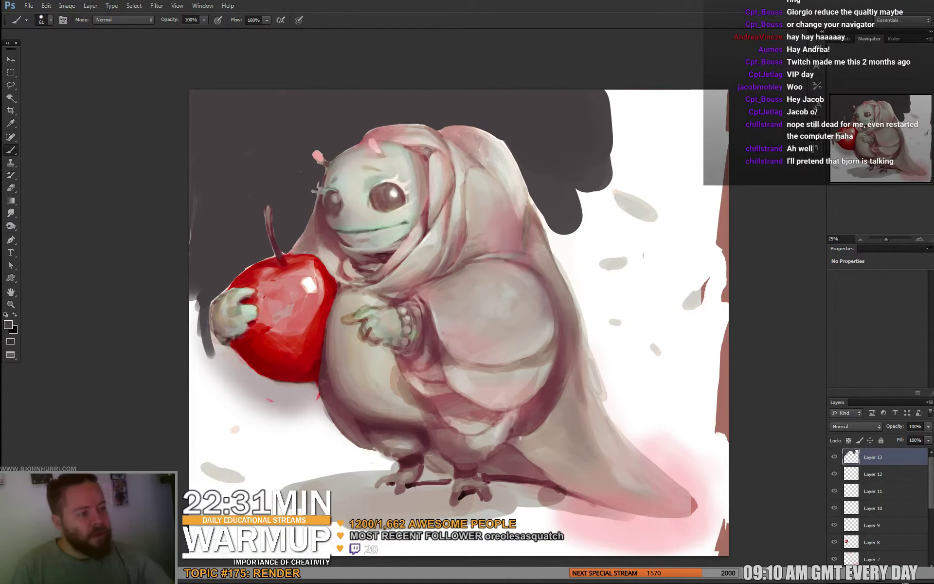
Paint the dark background along the back of the cloak down to its tail, enlarging the hard brush to 112 px
{"action": "left_click_drag", "start_coordinate": [438, 292], "coordinate": [364, 271]}
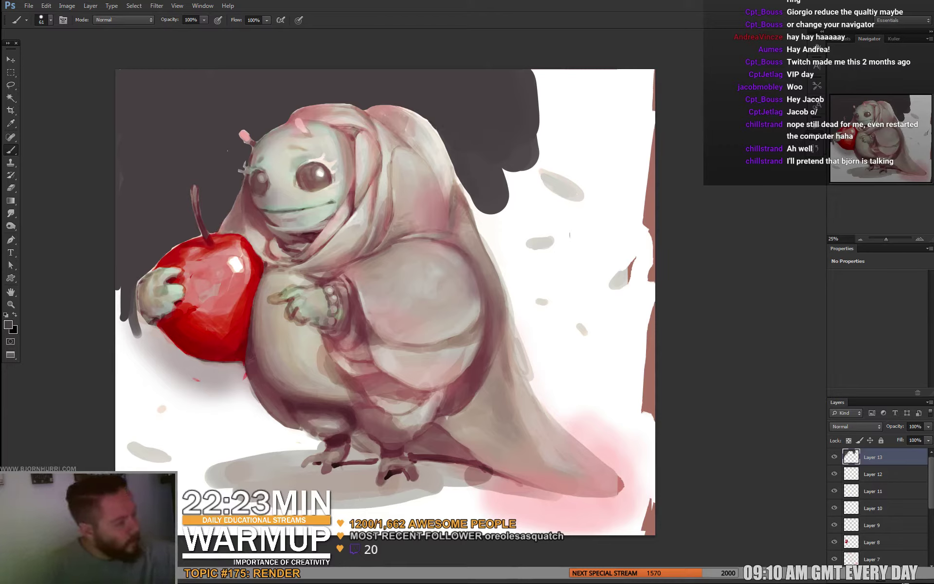
{"action": "mouse_move", "coordinate": [454, 172]}
{"action": "left_mouse_down"}
{"action": "mouse_move", "coordinate": [506, 272]}
{"action": "mouse_move", "coordinate": [529, 349]}
{"action": "left_mouse_up"}
{"action": "right_click", "coordinate": [533, 328]}
{"action": "left_click", "coordinate": [592, 351]}
{"action": "left_click_drag", "start_coordinate": [487, 214], "coordinate": [543, 389]}
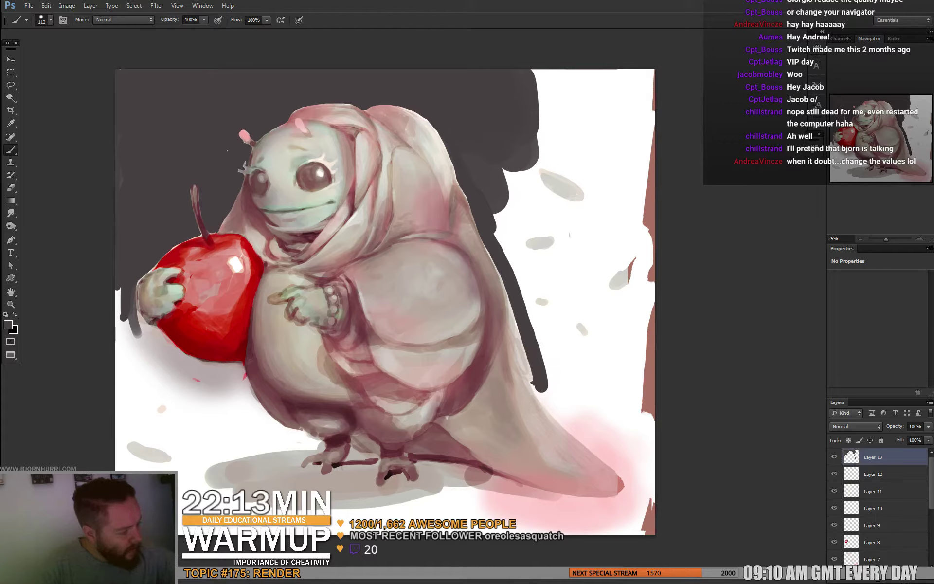
{"action": "mouse_move", "coordinate": [535, 389]}
{"action": "left_mouse_down"}
{"action": "mouse_move", "coordinate": [552, 408]}
{"action": "mouse_move", "coordinate": [626, 470]}
{"action": "left_mouse_up"}
{"action": "mouse_move", "coordinate": [574, 418]}
{"action": "left_mouse_down"}
{"action": "mouse_move", "coordinate": [533, 382]}
{"action": "mouse_move", "coordinate": [548, 364]}
{"action": "mouse_move", "coordinate": [496, 219]}
{"action": "mouse_move", "coordinate": [509, 175]}
{"action": "left_mouse_up"}
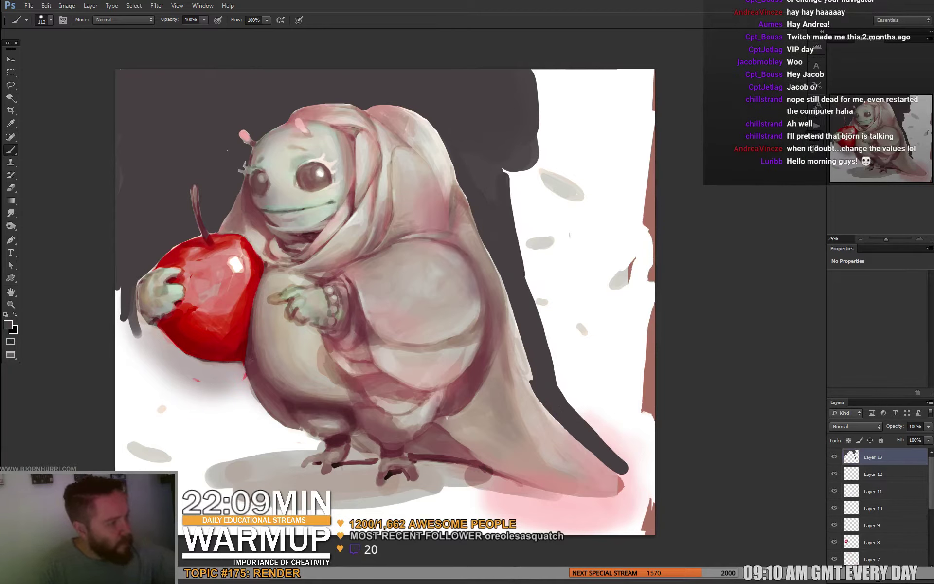
Paint the dark background around the floating petals behind the creature, leaving the petal shapes light
{"action": "mouse_move", "coordinate": [567, 230]}
{"action": "left_mouse_down"}
{"action": "mouse_move", "coordinate": [523, 251]}
{"action": "mouse_move", "coordinate": [565, 239]}
{"action": "mouse_move", "coordinate": [588, 218]}
{"action": "mouse_move", "coordinate": [575, 174]}
{"action": "mouse_move", "coordinate": [544, 191]}
{"action": "mouse_move", "coordinate": [570, 194]}
{"action": "mouse_move", "coordinate": [542, 169]}
{"action": "mouse_move", "coordinate": [520, 218]}
{"action": "left_mouse_up"}
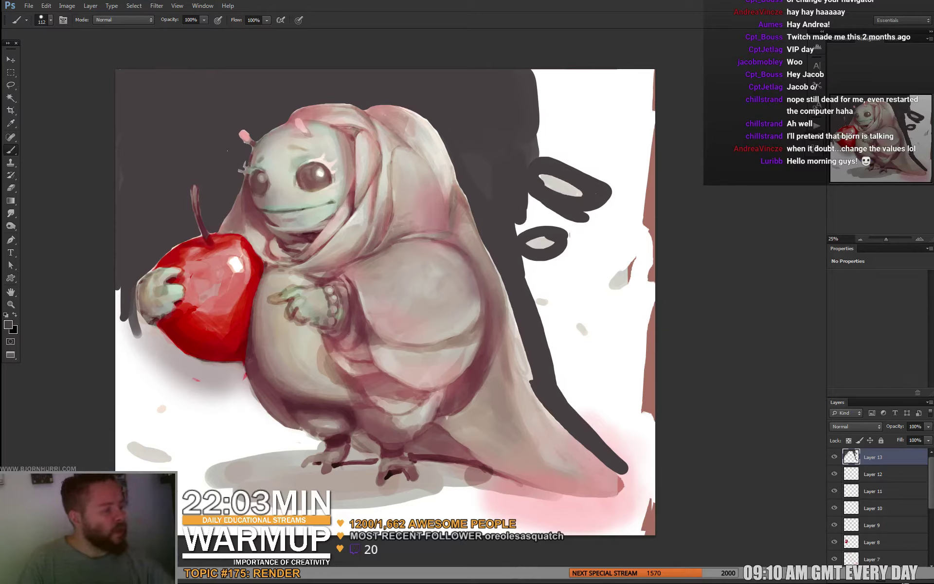
{"action": "mouse_move", "coordinate": [538, 88]}
{"action": "left_mouse_down"}
{"action": "mouse_move", "coordinate": [541, 73]}
{"action": "mouse_move", "coordinate": [651, 75]}
{"action": "mouse_move", "coordinate": [650, 101]}
{"action": "mouse_move", "coordinate": [547, 95]}
{"action": "mouse_move", "coordinate": [632, 136]}
{"action": "mouse_move", "coordinate": [530, 156]}
{"action": "mouse_move", "coordinate": [654, 192]}
{"action": "mouse_move", "coordinate": [628, 141]}
{"action": "mouse_move", "coordinate": [647, 110]}
{"action": "mouse_move", "coordinate": [540, 117]}
{"action": "left_mouse_up"}
{"action": "mouse_move", "coordinate": [528, 197]}
{"action": "left_mouse_down"}
{"action": "mouse_move", "coordinate": [519, 226]}
{"action": "mouse_move", "coordinate": [597, 224]}
{"action": "mouse_move", "coordinate": [608, 205]}
{"action": "mouse_move", "coordinate": [645, 200]}
{"action": "mouse_move", "coordinate": [577, 264]}
{"action": "mouse_move", "coordinate": [635, 259]}
{"action": "mouse_move", "coordinate": [611, 290]}
{"action": "mouse_move", "coordinate": [652, 232]}
{"action": "mouse_move", "coordinate": [653, 264]}
{"action": "mouse_move", "coordinate": [632, 303]}
{"action": "left_mouse_up"}
{"action": "mouse_move", "coordinate": [614, 214]}
{"action": "left_mouse_down"}
{"action": "mouse_move", "coordinate": [572, 260]}
{"action": "mouse_move", "coordinate": [528, 274]}
{"action": "mouse_move", "coordinate": [552, 293]}
{"action": "mouse_move", "coordinate": [547, 310]}
{"action": "mouse_move", "coordinate": [557, 275]}
{"action": "mouse_move", "coordinate": [586, 284]}
{"action": "mouse_move", "coordinate": [579, 355]}
{"action": "mouse_move", "coordinate": [650, 305]}
{"action": "mouse_move", "coordinate": [620, 308]}
{"action": "mouse_move", "coordinate": [645, 305]}
{"action": "mouse_move", "coordinate": [571, 357]}
{"action": "mouse_move", "coordinate": [611, 413]}
{"action": "mouse_move", "coordinate": [637, 407]}
{"action": "mouse_move", "coordinate": [630, 314]}
{"action": "left_mouse_up"}
Enlarge the brush and cover the remaining white and reddish edge beside the cloak's tail with the background color
{"action": "right_click", "coordinate": [602, 346]}
{"action": "left_click", "coordinate": [675, 370]}
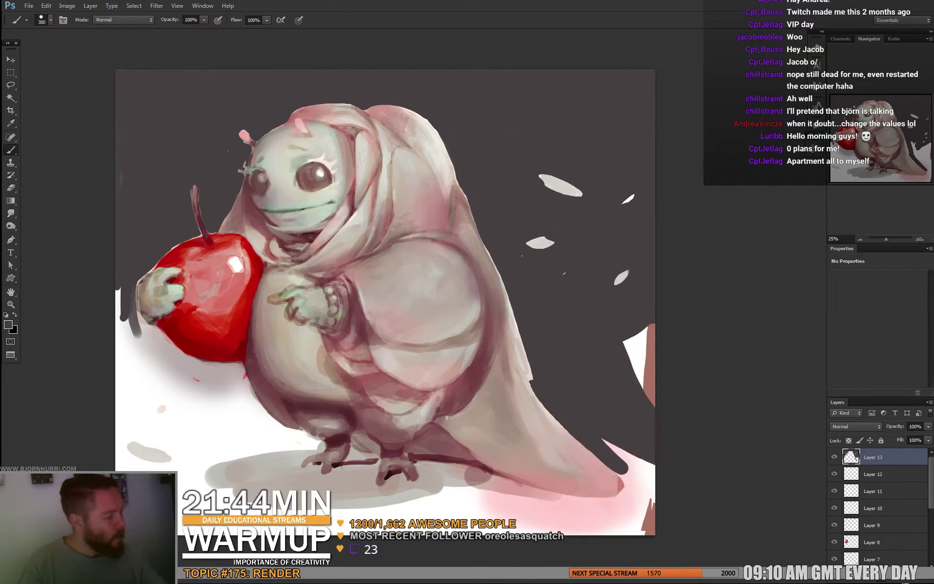
{"action": "left_click_drag", "start_coordinate": [638, 399], "coordinate": [640, 321]}
{"action": "left_click_drag", "start_coordinate": [628, 455], "coordinate": [642, 511]}
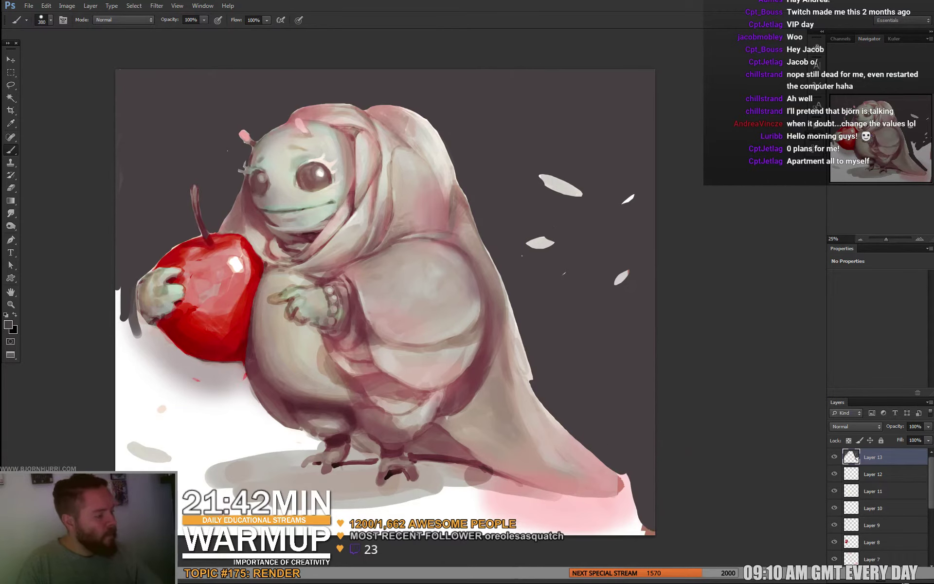
Resize the hard brush and paint the dark background beneath the apple and beside the belly
{"action": "left_click_drag", "start_coordinate": [390, 302], "coordinate": [404, 256]}
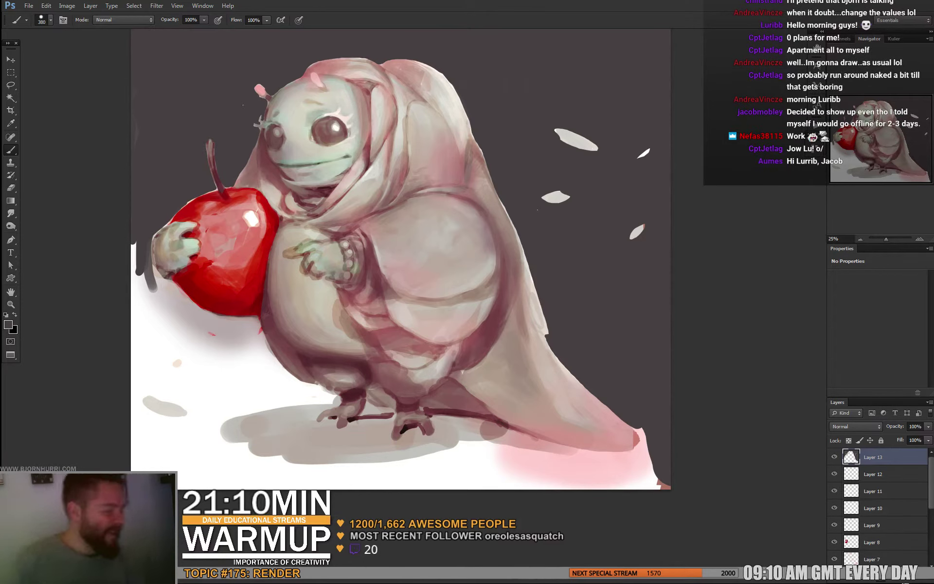
{"action": "mouse_move", "coordinate": [177, 352]}
{"action": "left_mouse_down"}
{"action": "mouse_move", "coordinate": [163, 346]}
{"action": "mouse_move", "coordinate": [147, 275]}
{"action": "mouse_move", "coordinate": [155, 297]}
{"action": "mouse_move", "coordinate": [152, 283]}
{"action": "mouse_move", "coordinate": [185, 307]}
{"action": "mouse_move", "coordinate": [258, 325]}
{"action": "mouse_move", "coordinate": [178, 320]}
{"action": "mouse_move", "coordinate": [240, 335]}
{"action": "left_mouse_up"}
{"action": "right_click", "coordinate": [173, 313]}
{"action": "left_click", "coordinate": [187, 410]}
{"action": "key", "text": "Return"}
{"action": "key", "text": "e"}
{"action": "key", "text": "b"}
{"action": "left_click", "coordinate": [254, 322]}
Set the brush size to 166 px and fill the background below the apple down to the ground shadow, around the petal
{"action": "right_click", "coordinate": [254, 340]}
{"action": "left_click_drag", "start_coordinate": [297, 363], "coordinate": [306, 363]}
{"action": "key", "text": "Return"}
{"action": "mouse_move", "coordinate": [236, 340]}
{"action": "left_mouse_down"}
{"action": "mouse_move", "coordinate": [256, 361]}
{"action": "mouse_move", "coordinate": [272, 360]}
{"action": "mouse_move", "coordinate": [277, 382]}
{"action": "mouse_move", "coordinate": [135, 348]}
{"action": "left_mouse_up"}
{"action": "mouse_move", "coordinate": [229, 362]}
{"action": "left_mouse_down"}
{"action": "mouse_move", "coordinate": [146, 382]}
{"action": "mouse_move", "coordinate": [200, 397]}
{"action": "mouse_move", "coordinate": [210, 413]}
{"action": "mouse_move", "coordinate": [134, 428]}
{"action": "mouse_move", "coordinate": [135, 388]}
{"action": "mouse_move", "coordinate": [146, 401]}
{"action": "mouse_move", "coordinate": [175, 404]}
{"action": "mouse_move", "coordinate": [229, 390]}
{"action": "mouse_move", "coordinate": [278, 411]}
{"action": "mouse_move", "coordinate": [301, 399]}
{"action": "mouse_move", "coordinate": [298, 389]}
{"action": "mouse_move", "coordinate": [335, 398]}
{"action": "mouse_move", "coordinate": [204, 430]}
{"action": "mouse_move", "coordinate": [131, 435]}
{"action": "mouse_move", "coordinate": [219, 445]}
{"action": "left_mouse_up"}
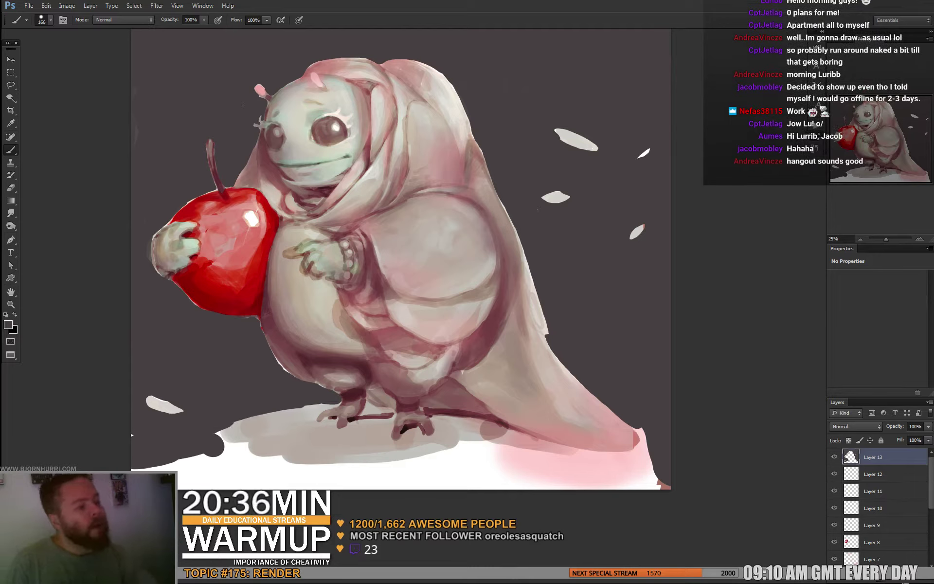
Darken the painted background layer with Hue/Saturation, setting Lightness to -33
{"action": "key", "text": "ctrl+u"}
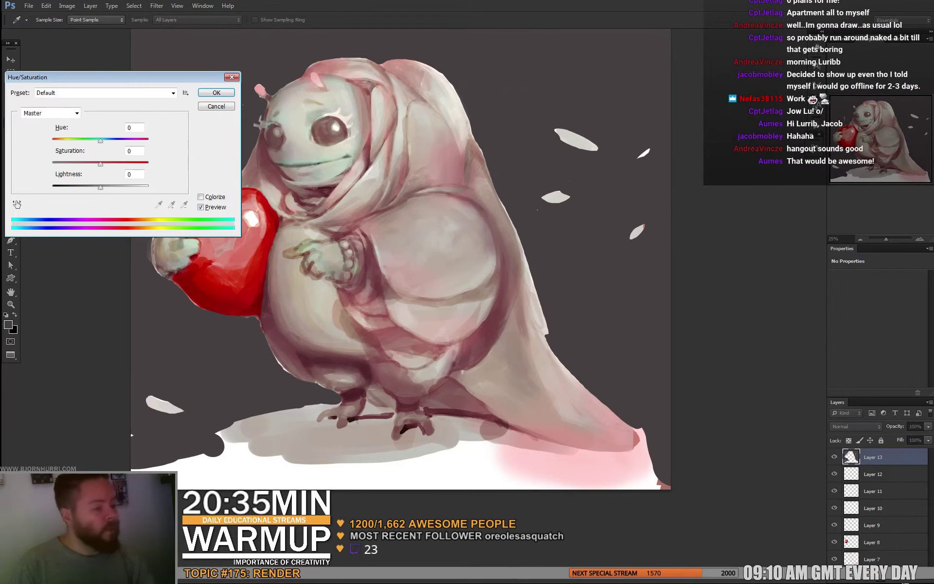
{"action": "left_click_drag", "start_coordinate": [100, 187], "coordinate": [83, 187]}
{"action": "key", "text": "Up"}
{"action": "key", "text": "Up"}
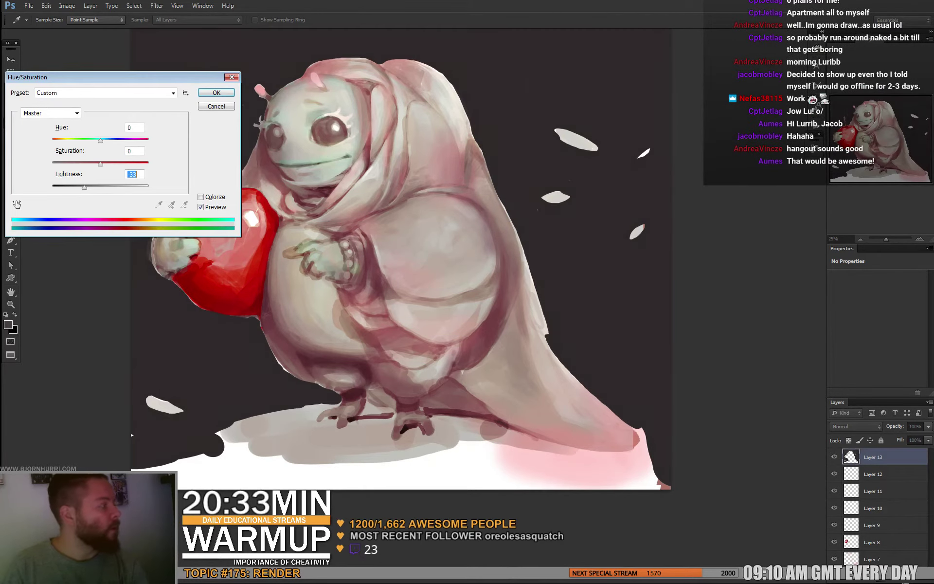
{"action": "key", "text": "Return"}
Add a new layer and set the round brush to 100% hardness, sized 27 px and then 16 px, with a dark maroon color
{"action": "left_click_drag", "start_coordinate": [401, 259], "coordinate": [333, 328]}
{"action": "key", "text": "ctrl+shift+alt+n"}
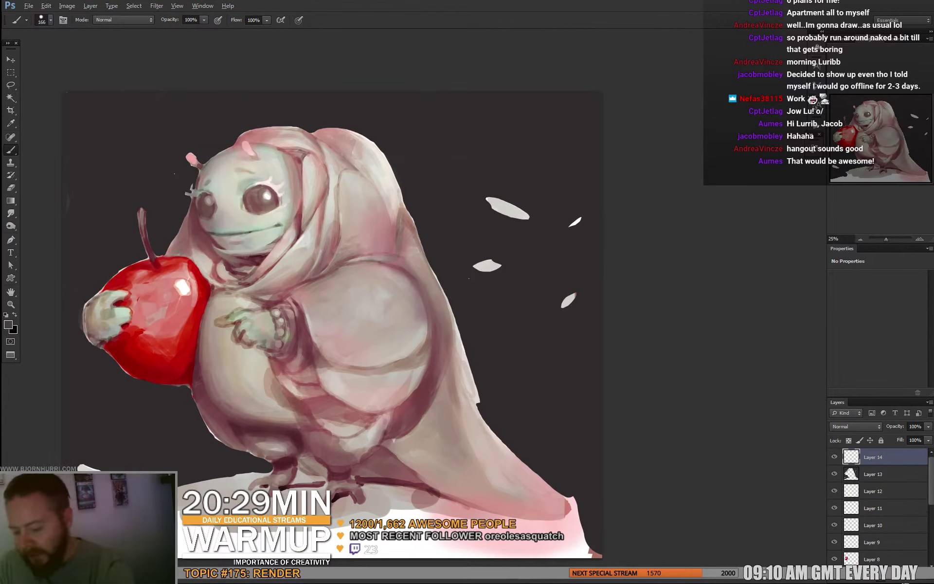
{"action": "left_click_drag", "start_coordinate": [333, 328], "coordinate": [329, 322]}
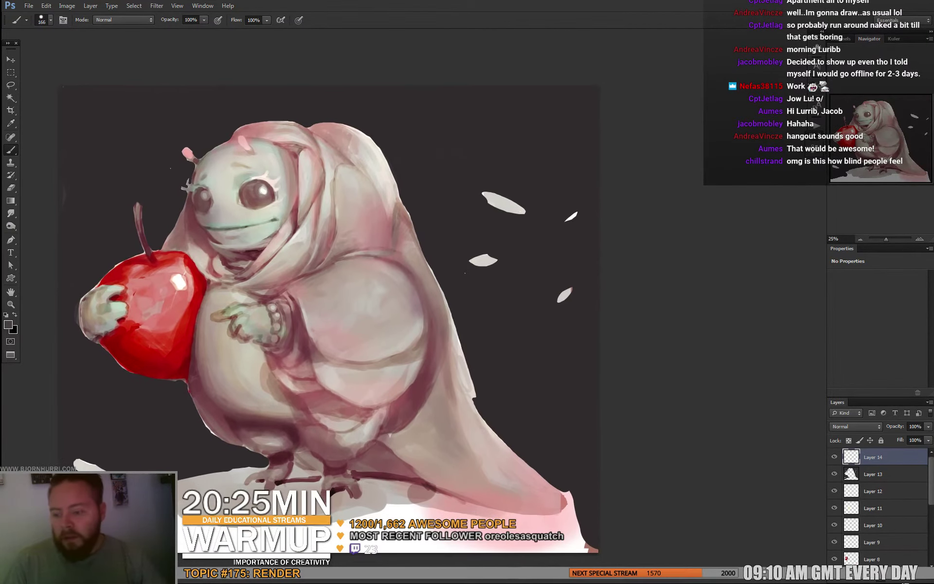
{"action": "right_click", "coordinate": [360, 229]}
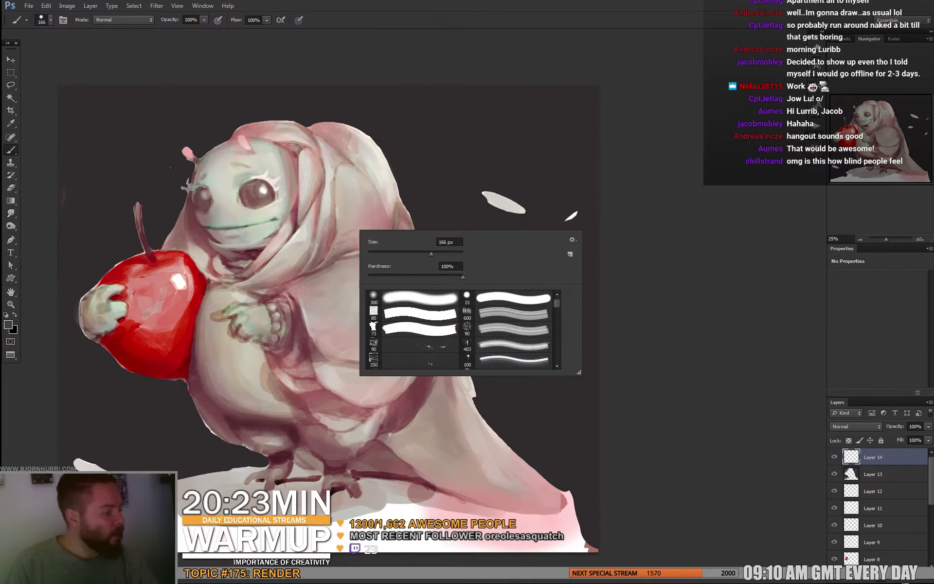
{"action": "left_click", "coordinate": [412, 313]}
{"action": "left_click", "coordinate": [412, 298]}
{"action": "left_click", "coordinate": [462, 276]}
{"action": "left_click", "coordinate": [379, 253]}
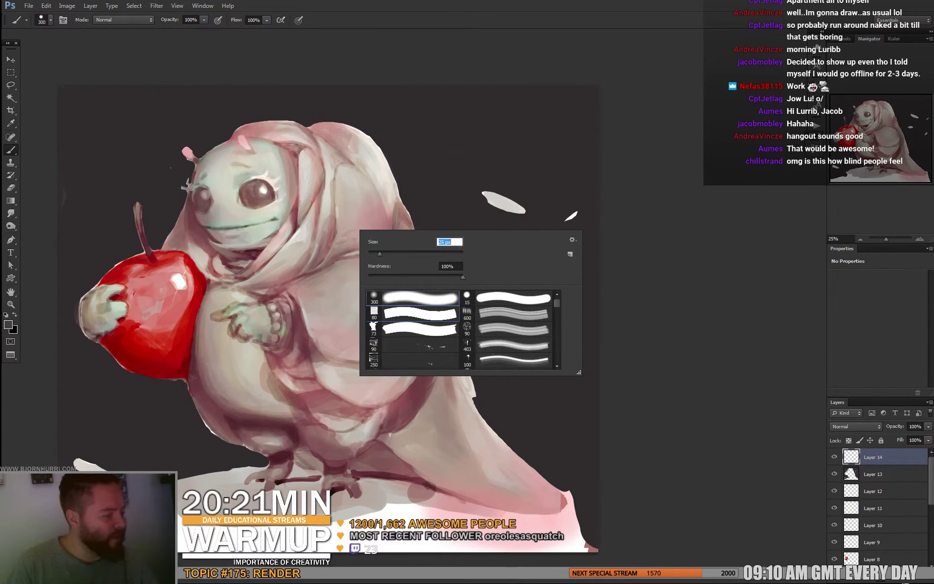
{"action": "key", "text": "Return"}
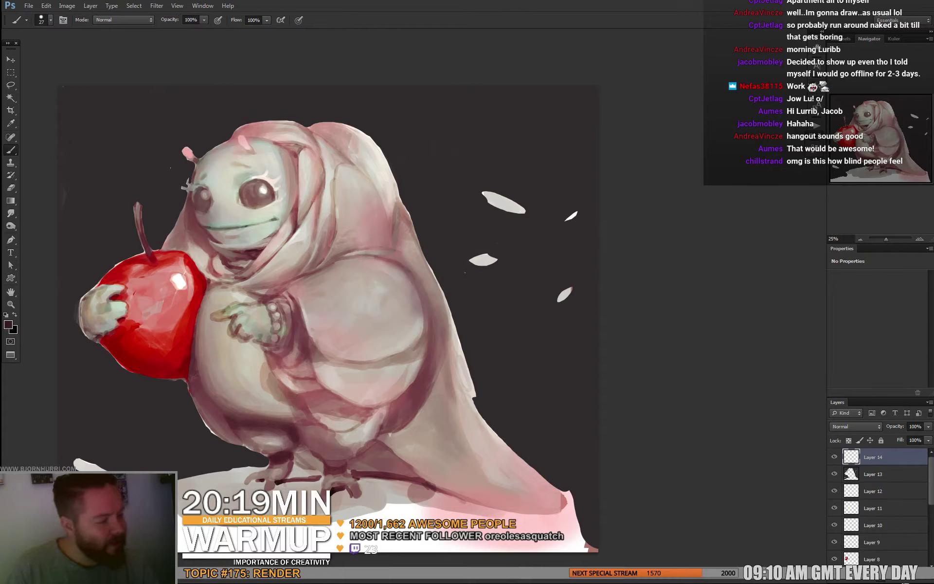
{"action": "right_click", "coordinate": [310, 209]}
{"action": "left_click", "coordinate": [326, 232]}
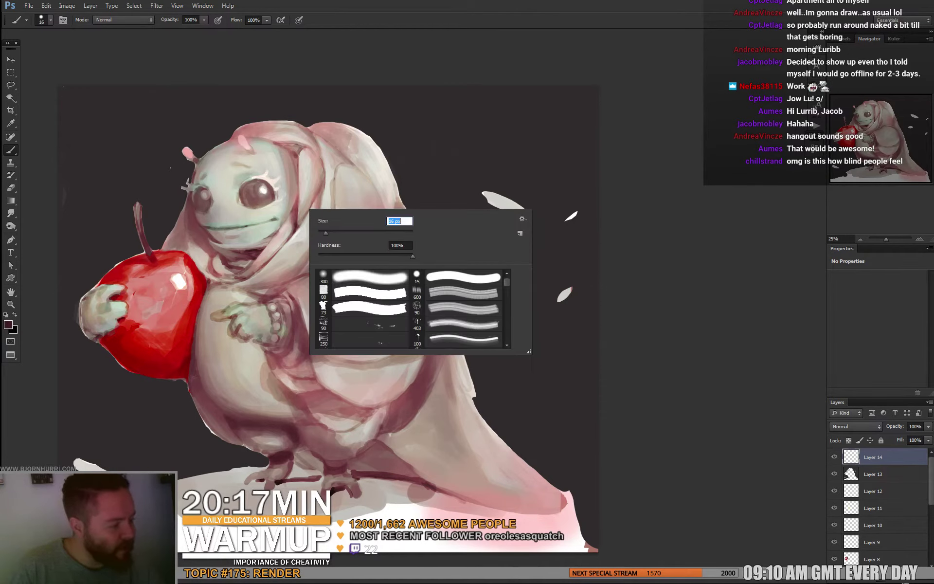
Reduce the hard round brush to 12 px and then 9 px, sampling a dark red from the apple's edge for detailing
{"action": "key", "text": "Return"}
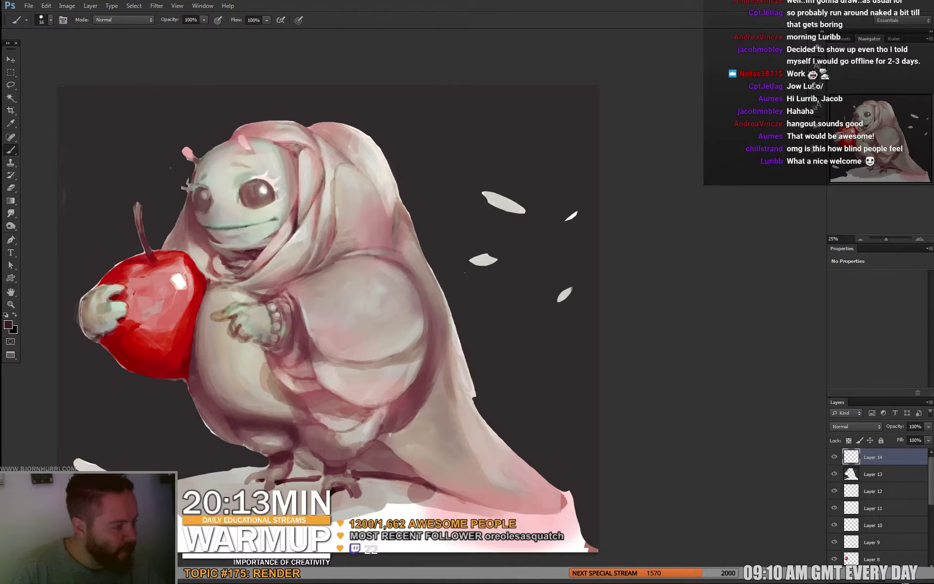
{"action": "right_click", "coordinate": [339, 231]}
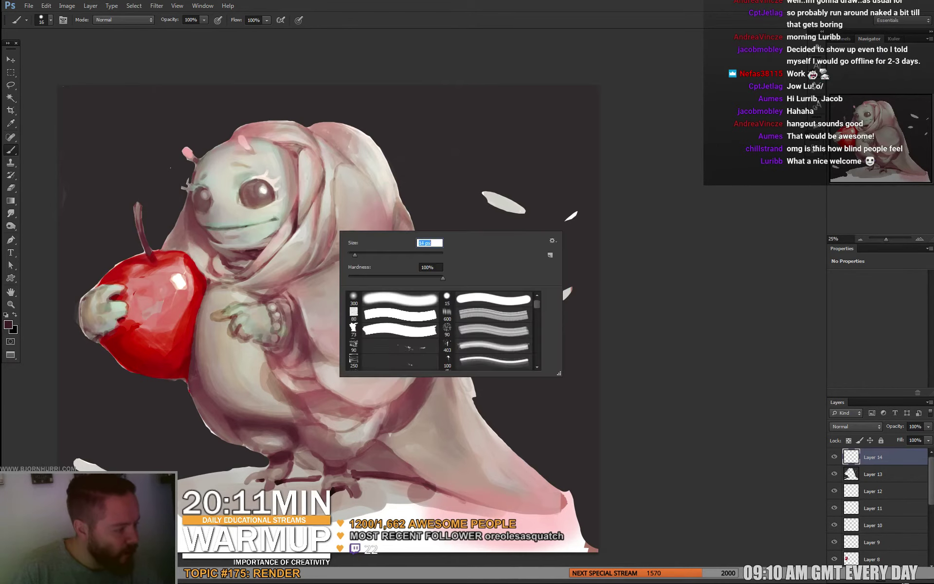
{"action": "left_click", "coordinate": [353, 255]}
{"action": "key", "text": "Return"}
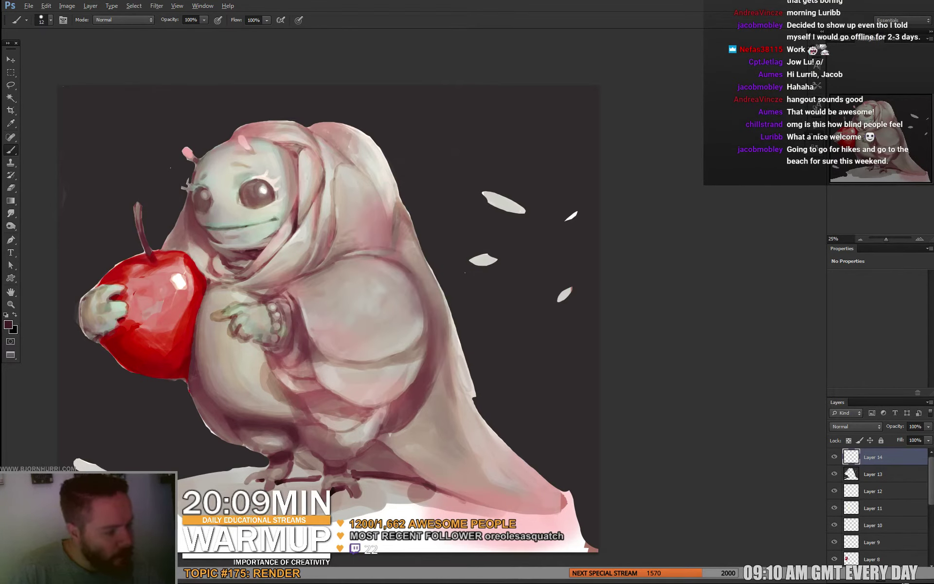
{"action": "left_click", "coordinate": [202, 285], "text": "alt"}
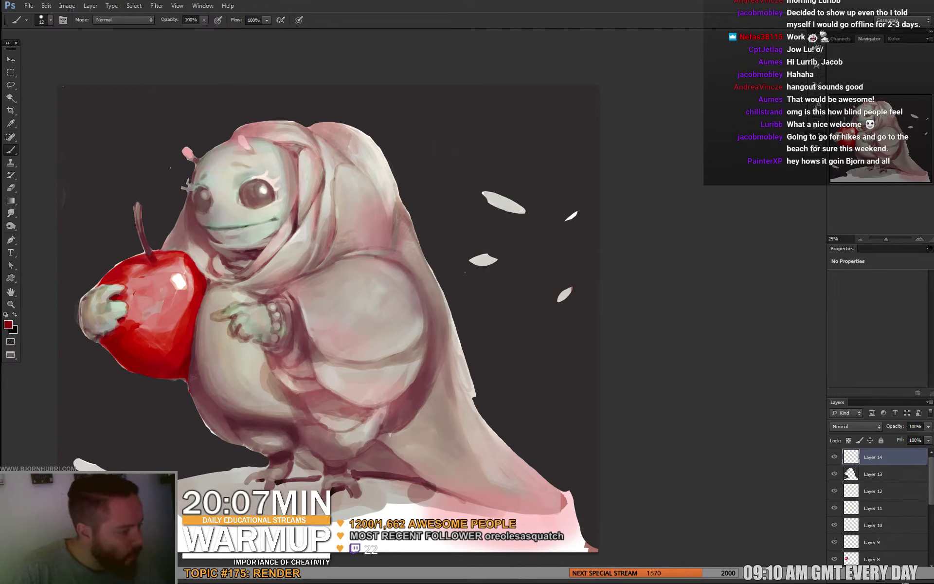
{"action": "right_click", "coordinate": [349, 201]}
{"action": "left_click_drag", "start_coordinate": [363, 225], "coordinate": [361, 225]}
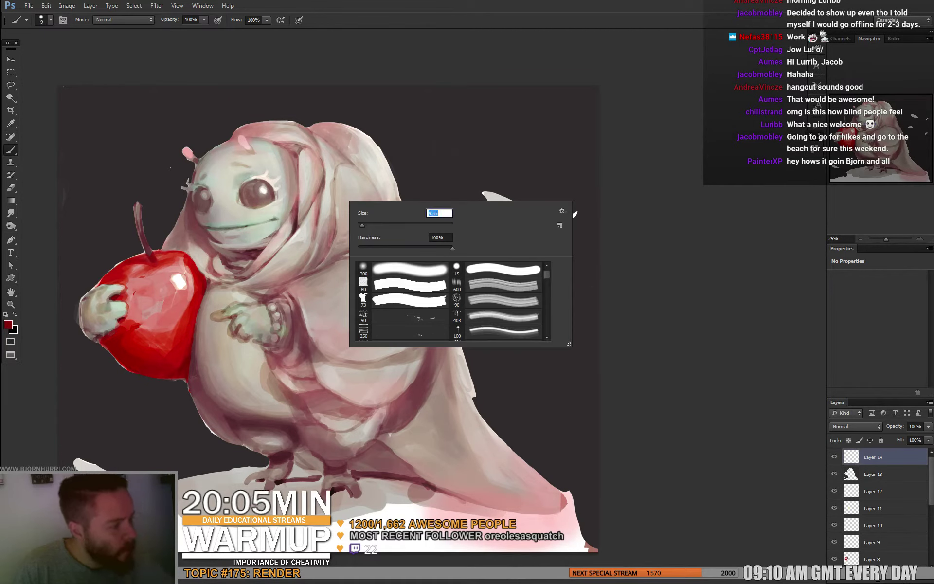
{"action": "key", "text": "Return"}
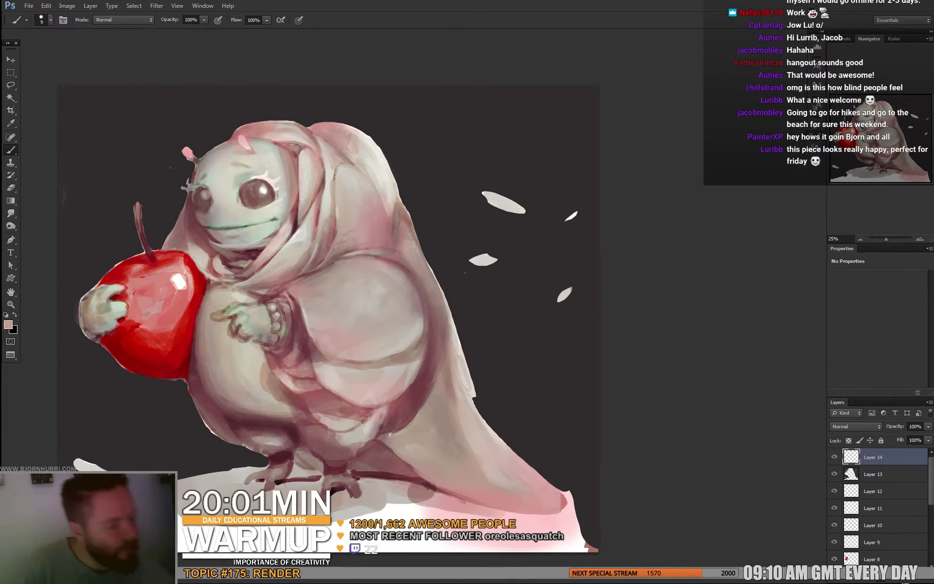
Mix a bright pink foreground color by shifting the sampled peach tone's saturation and hue for fine detailing
{"action": "left_click", "coordinate": [8, 324]}
{"action": "left_click", "coordinate": [141, 455]}
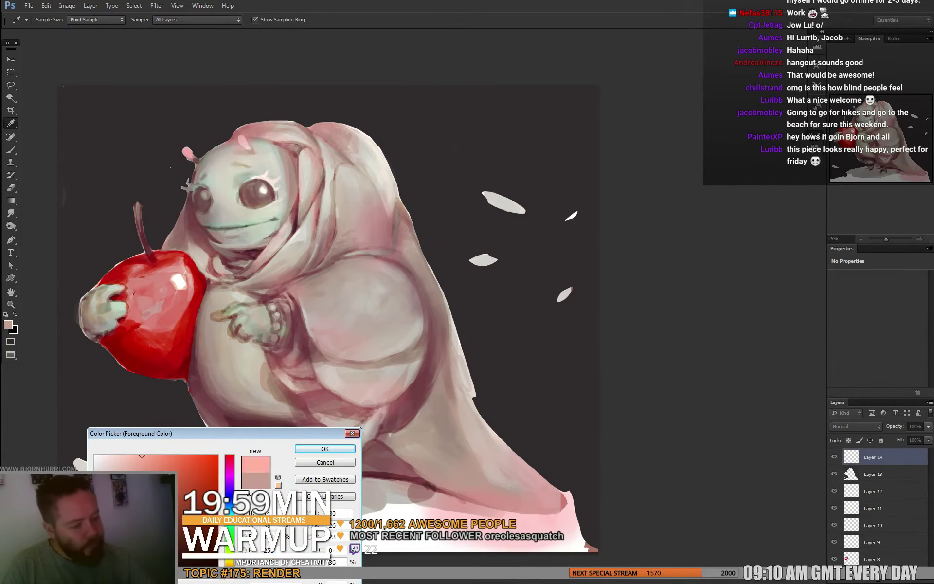
{"action": "left_click", "coordinate": [230, 460]}
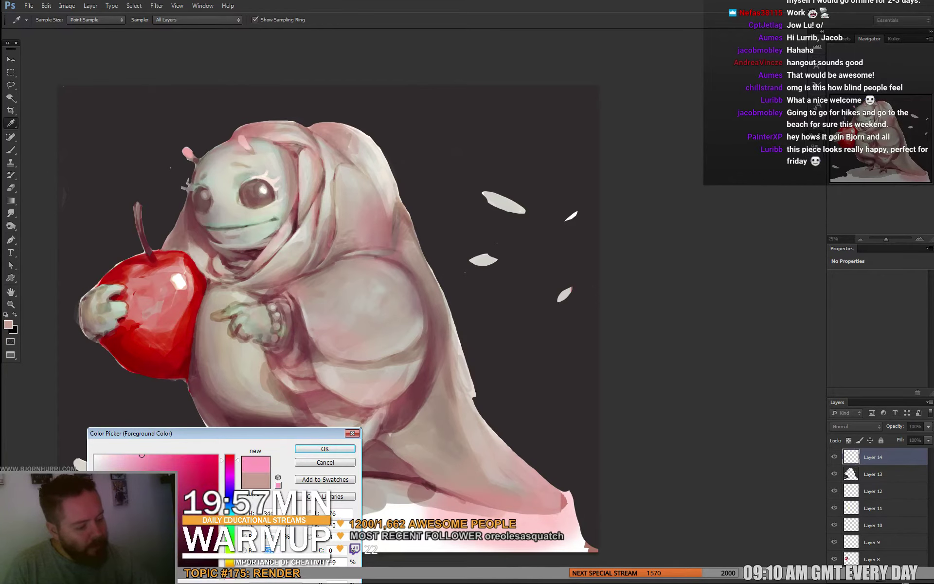
{"action": "key", "text": "Return"}
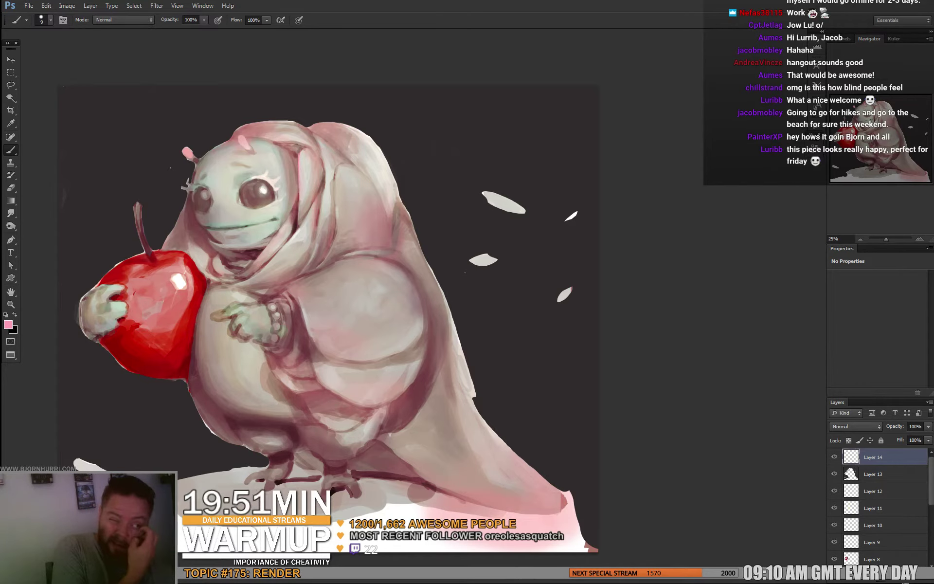
{"action": "left_click_drag", "start_coordinate": [335, 334], "coordinate": [331, 328]}
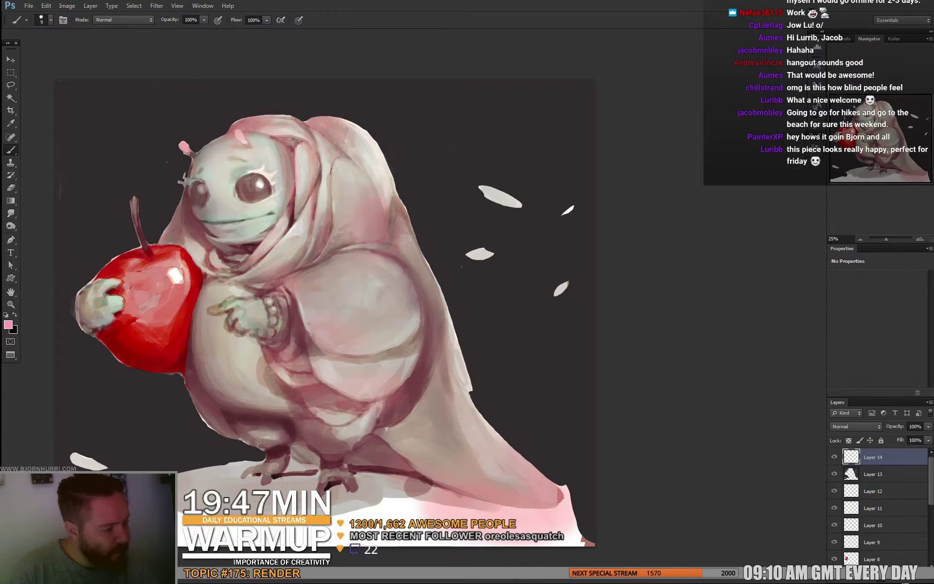
{"action": "scroll", "coordinate": [333, 321], "scroll_direction": "down", "scroll_amount": 3}
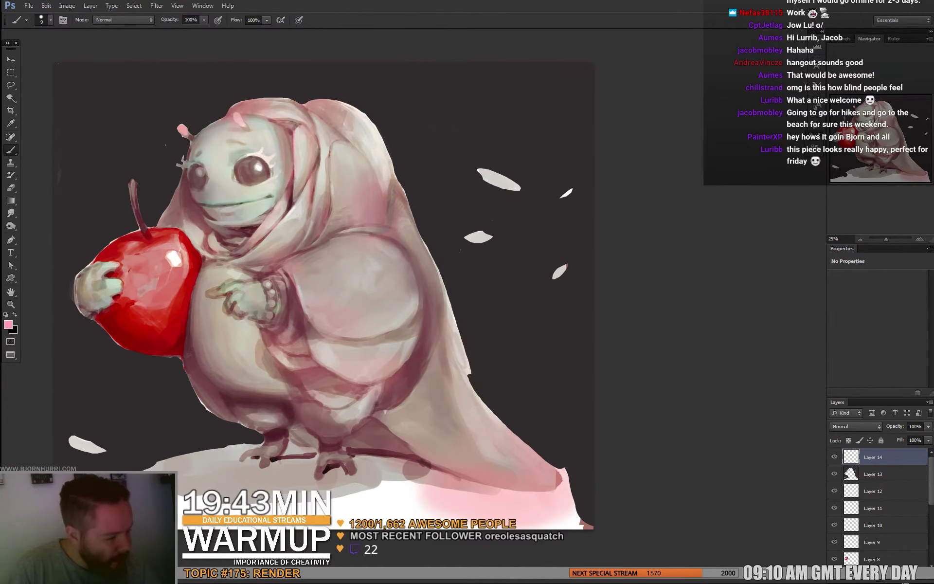
{"action": "left_click_drag", "start_coordinate": [341, 292], "coordinate": [333, 254]}
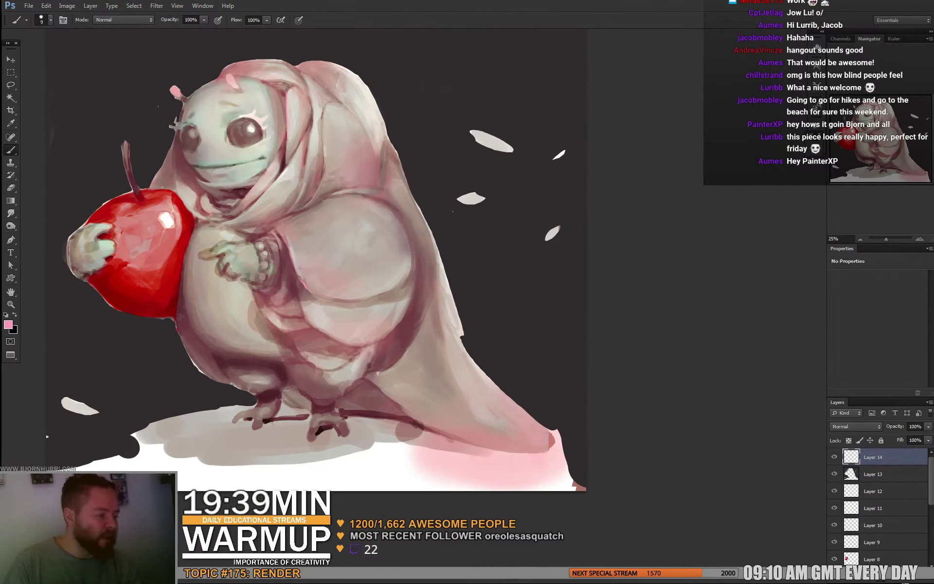
{"action": "left_click_drag", "start_coordinate": [341, 292], "coordinate": [301, 331]}
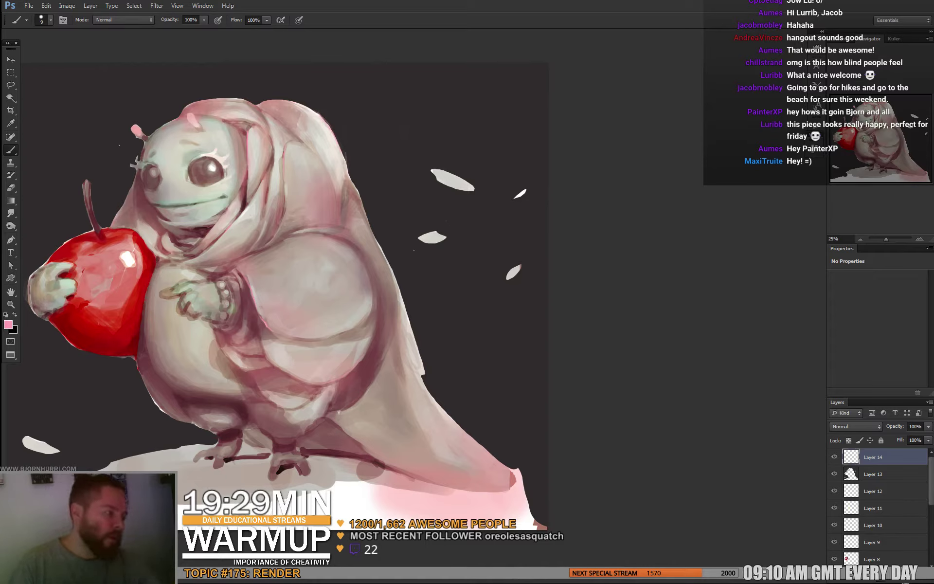
Enlarge the brush to 23 px and refine the hood folds beside the face with sampled light cloth tones and maroon
{"action": "left_click", "coordinate": [351, 161], "text": "alt"}
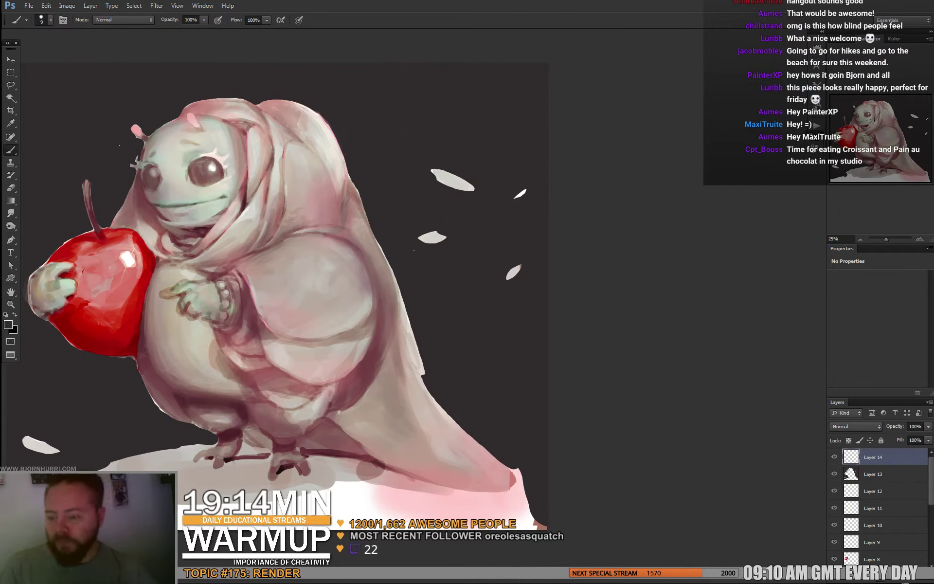
{"action": "left_click_drag", "start_coordinate": [292, 292], "coordinate": [334, 302]}
{"action": "right_click", "coordinate": [299, 179]}
{"action": "left_click", "coordinate": [311, 201]}
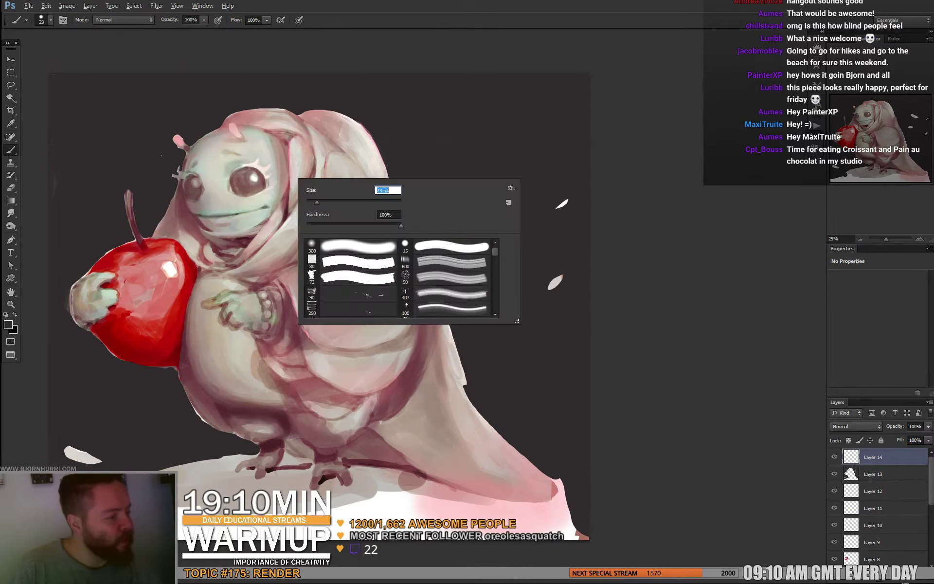
{"action": "left_click", "coordinate": [278, 194], "text": "alt"}
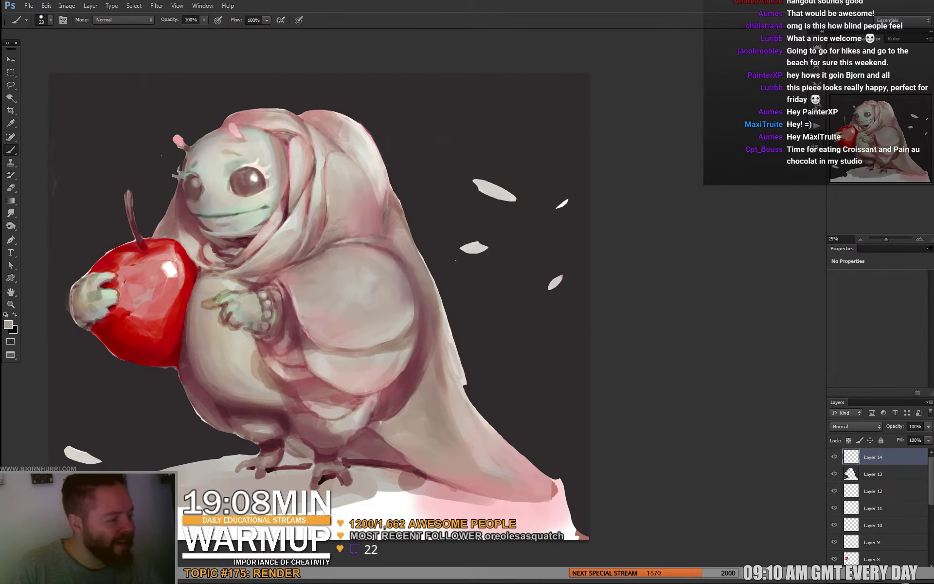
{"action": "left_click", "coordinate": [294, 182], "text": "alt"}
{"action": "left_click", "coordinate": [296, 193], "text": "alt"}
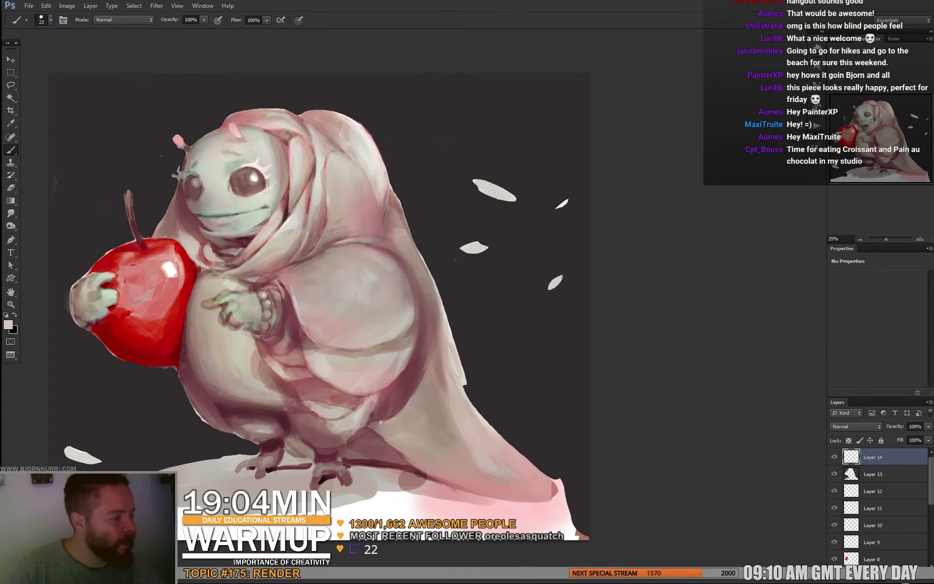
{"action": "left_click_drag", "start_coordinate": [300, 154], "coordinate": [242, 262]}
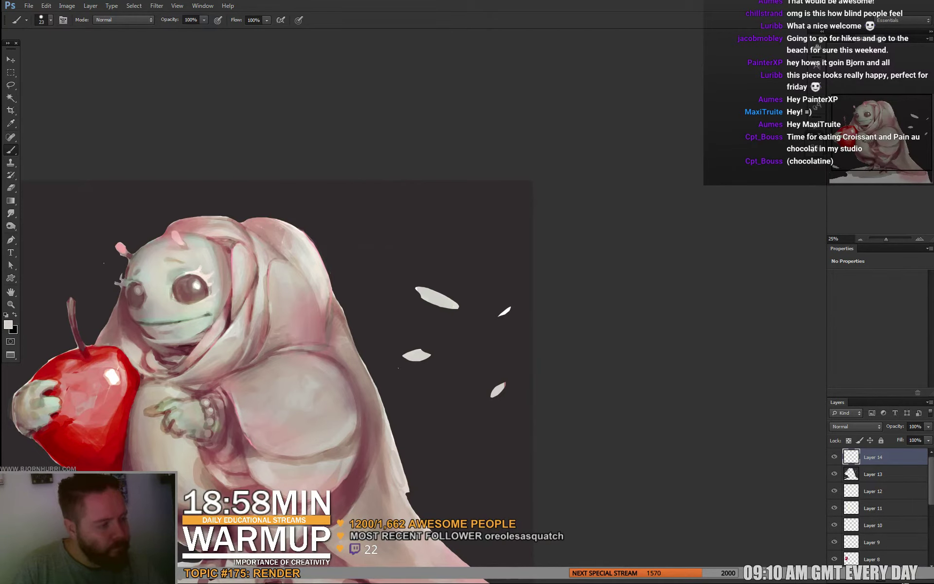
{"action": "left_click_drag", "start_coordinate": [316, 367], "coordinate": [391, 316]}
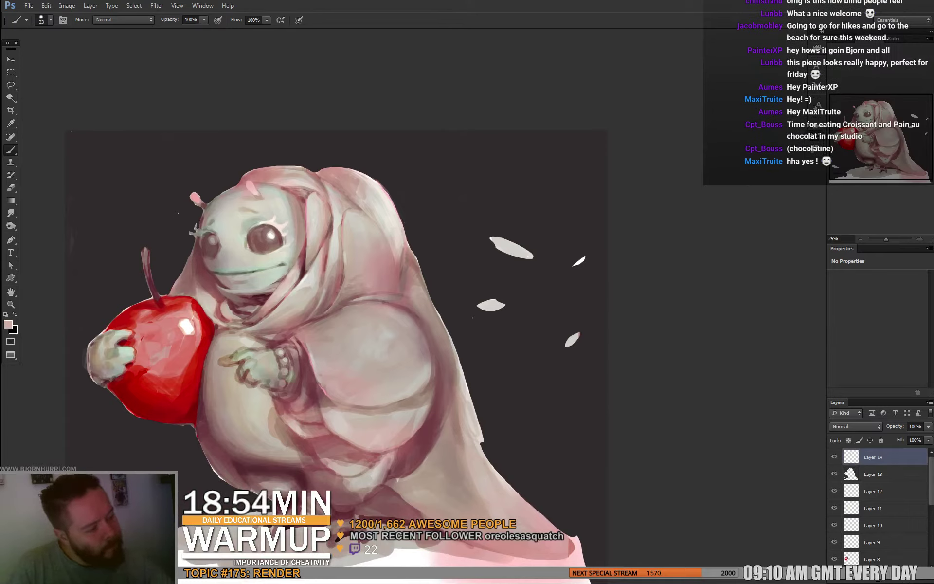
{"action": "left_click", "coordinate": [303, 200], "text": "alt"}
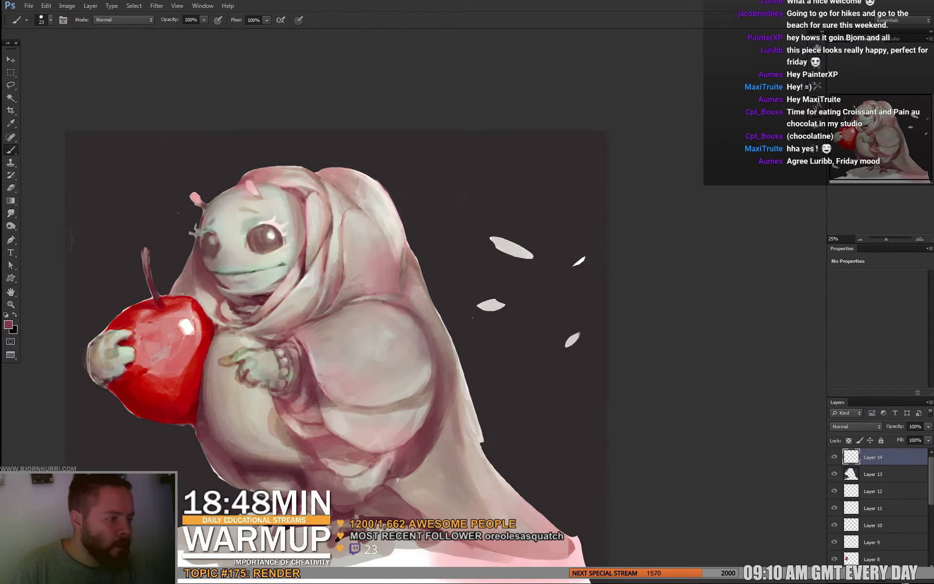
{"action": "left_click_drag", "start_coordinate": [306, 208], "coordinate": [311, 205]}
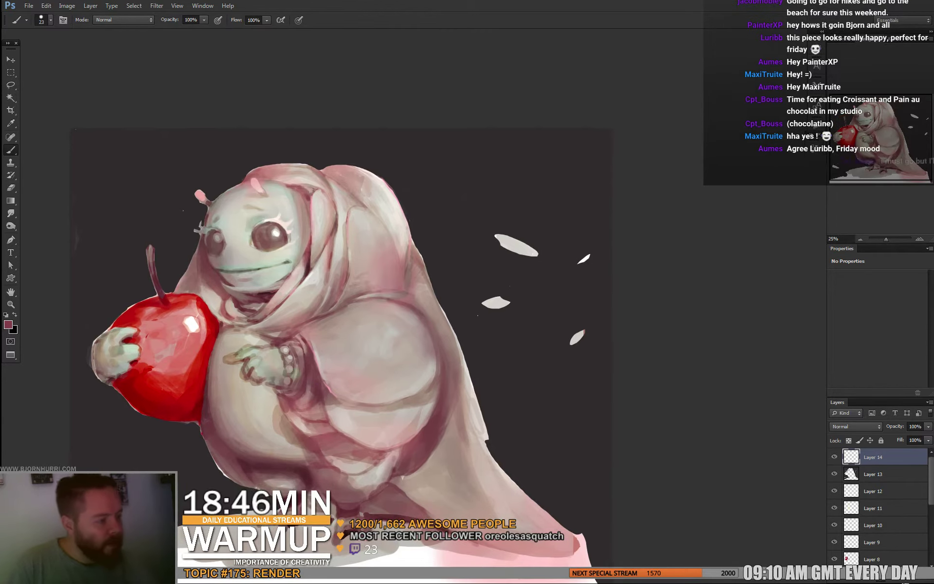
Mix a saturated pink and add accents to the hood folds and antennae with a 12 px brush
{"action": "left_click", "coordinate": [311, 205], "text": "alt"}
{"action": "left_click", "coordinate": [8, 325]}
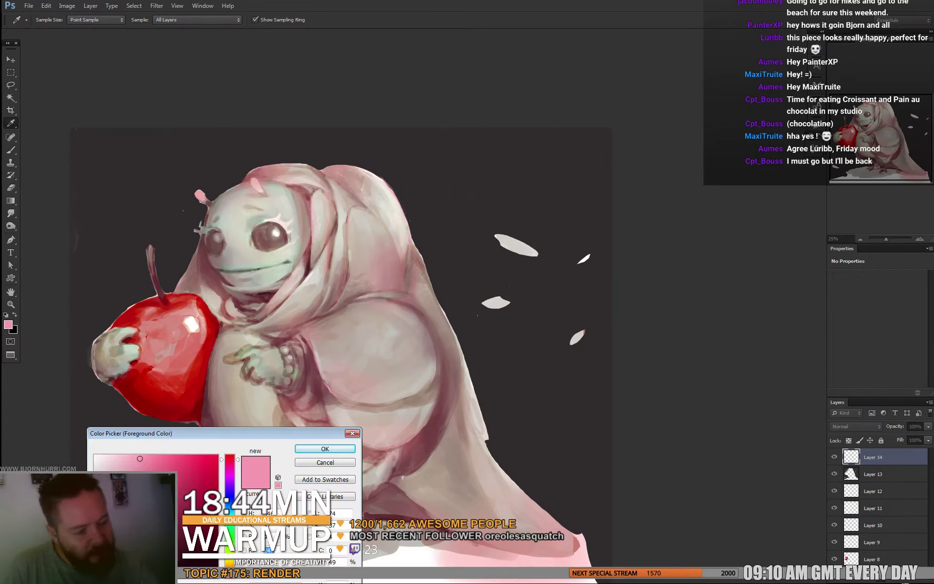
{"action": "left_click", "coordinate": [231, 459]}
{"action": "key", "text": "Return"}
{"action": "right_click", "coordinate": [274, 175]}
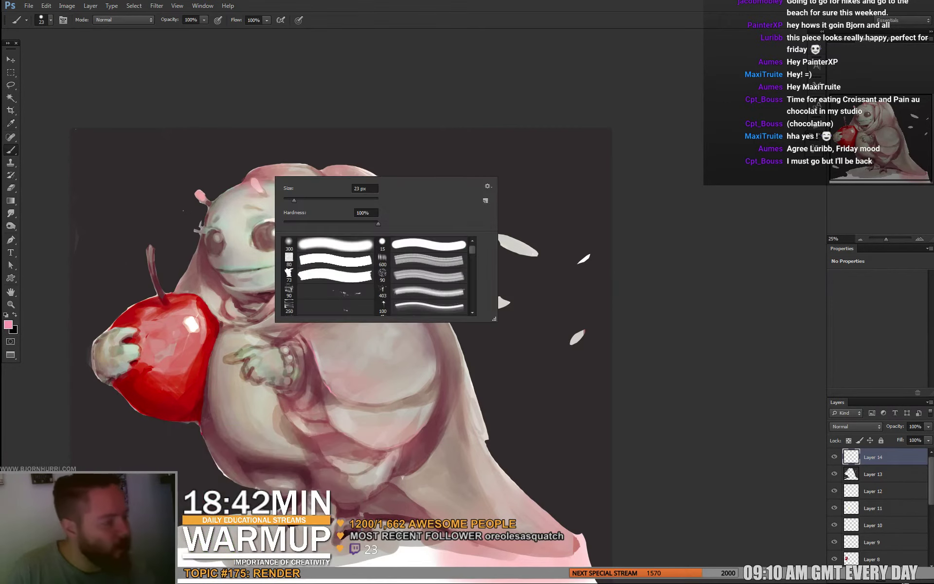
{"action": "left_click", "coordinate": [292, 199]}
{"action": "key", "text": "Return"}
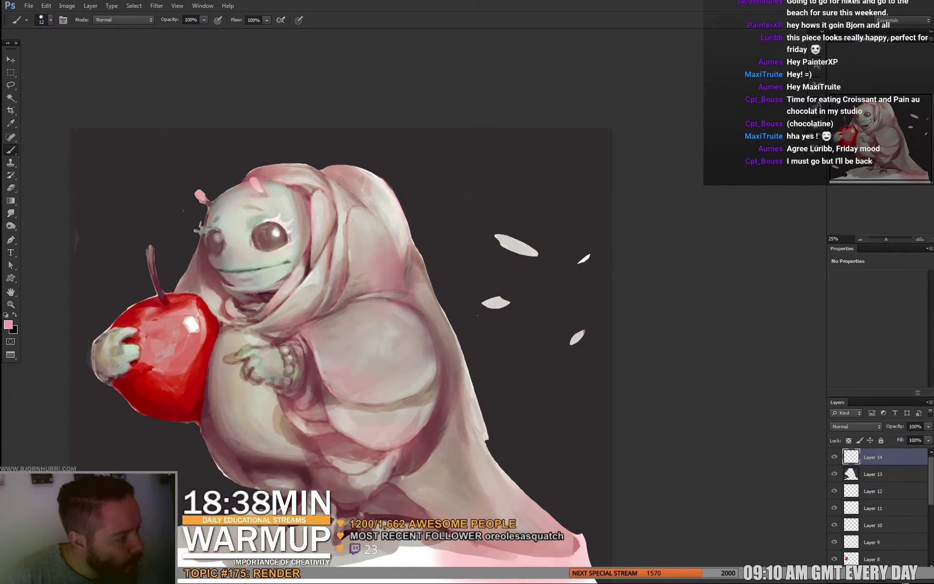
{"action": "left_click_drag", "start_coordinate": [341, 341], "coordinate": [341, 344]}
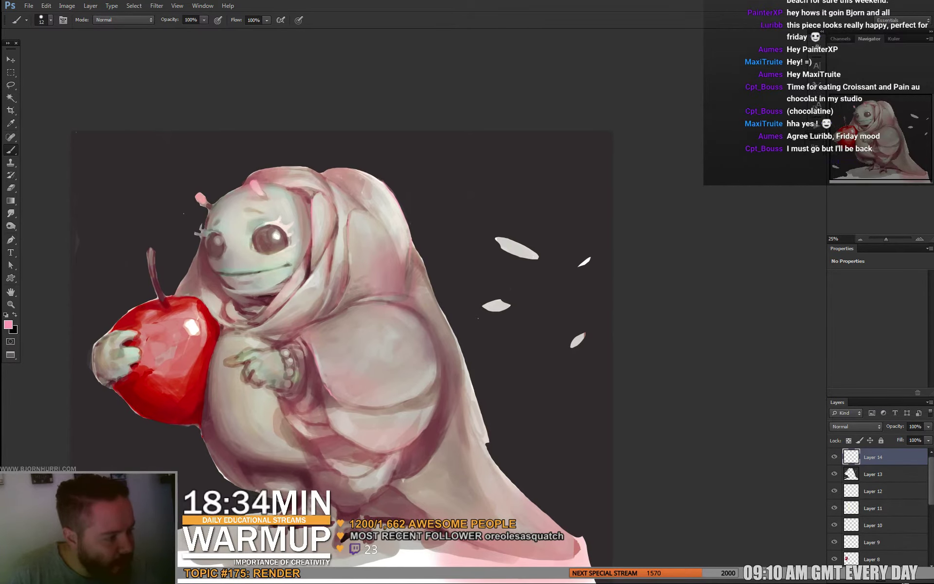
Refine the antennae and their edges with sampled background dark, near-white, apple pink and muted mauve tones
{"action": "left_click", "coordinate": [202, 210], "text": "alt"}
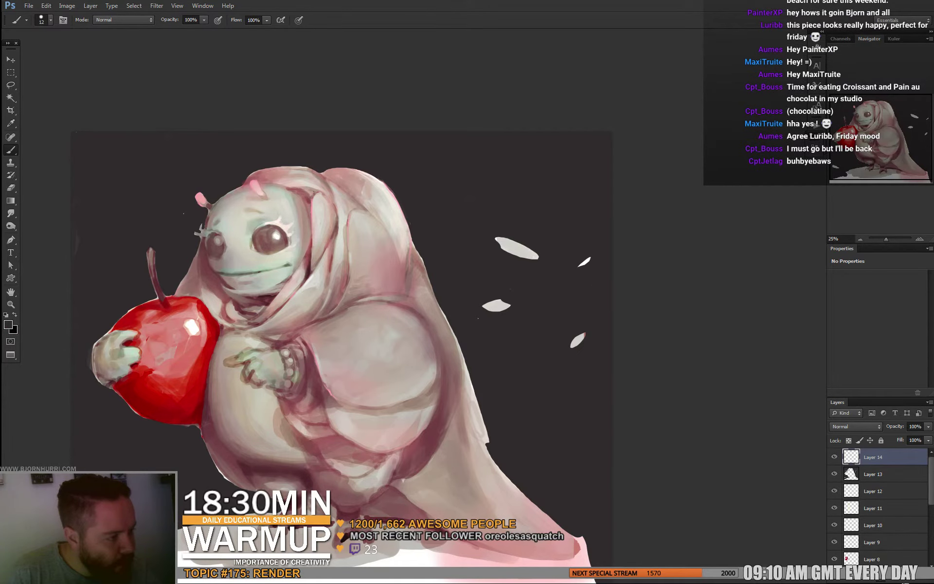
{"action": "left_click_drag", "start_coordinate": [341, 341], "coordinate": [342, 350]}
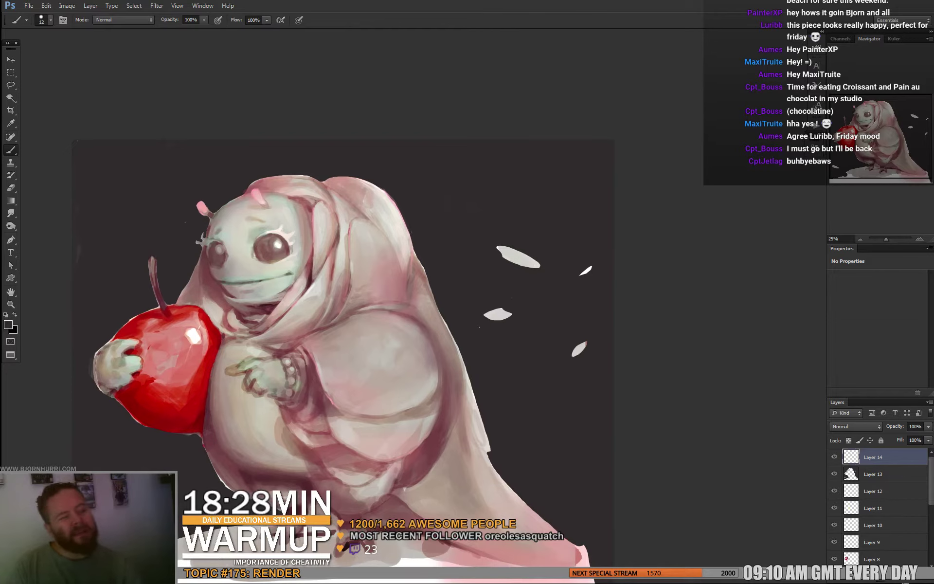
{"action": "left_click", "coordinate": [396, 198], "text": "alt"}
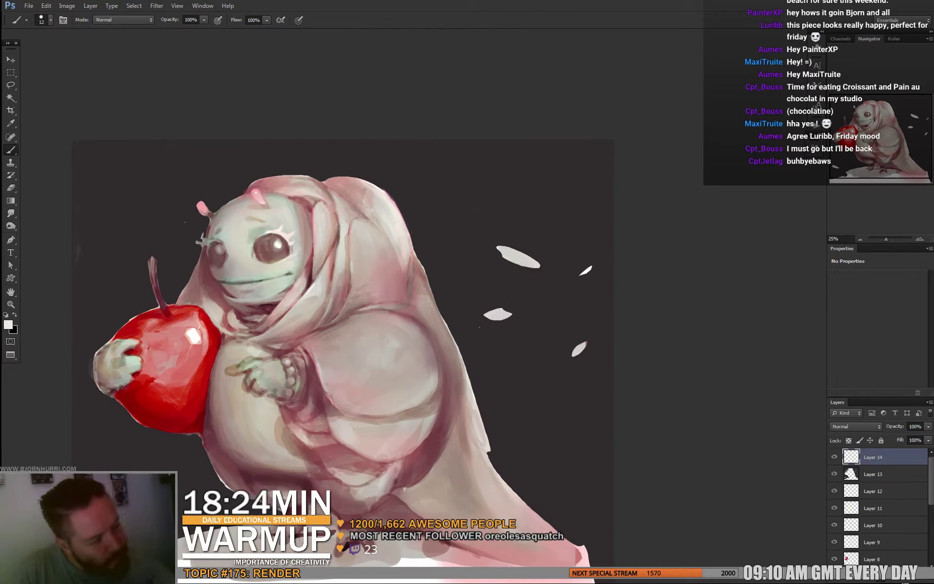
{"action": "left_click_drag", "start_coordinate": [341, 340], "coordinate": [340, 342]}
{"action": "left_click", "coordinate": [179, 410], "text": "alt"}
{"action": "left_click", "coordinate": [173, 358], "text": "alt"}
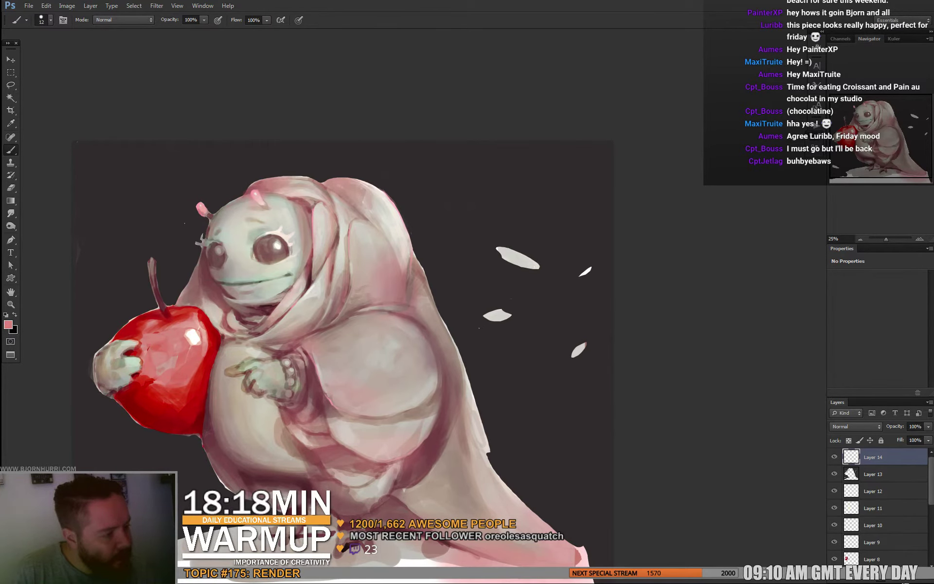
{"action": "left_click", "coordinate": [201, 220], "text": "alt"}
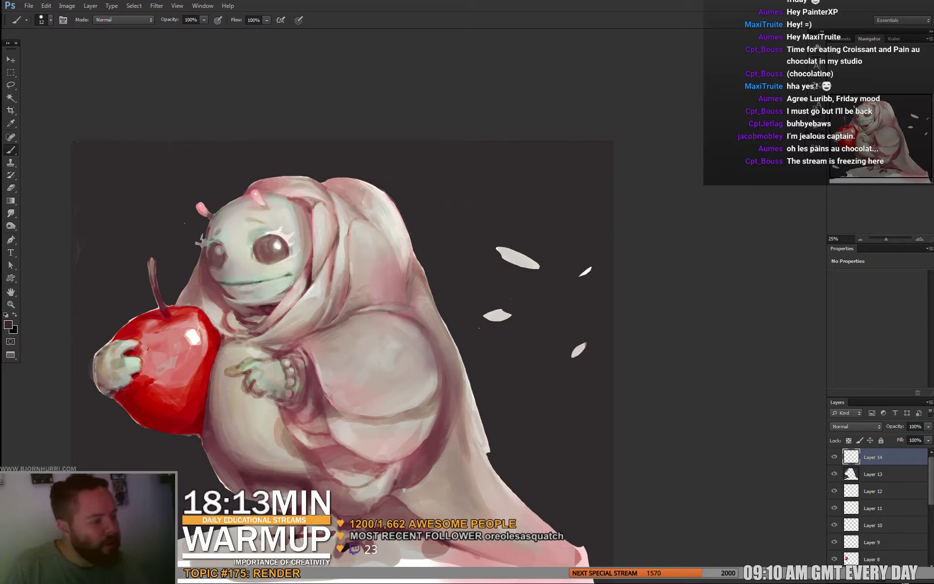
{"action": "left_click", "coordinate": [208, 212], "text": "alt"}
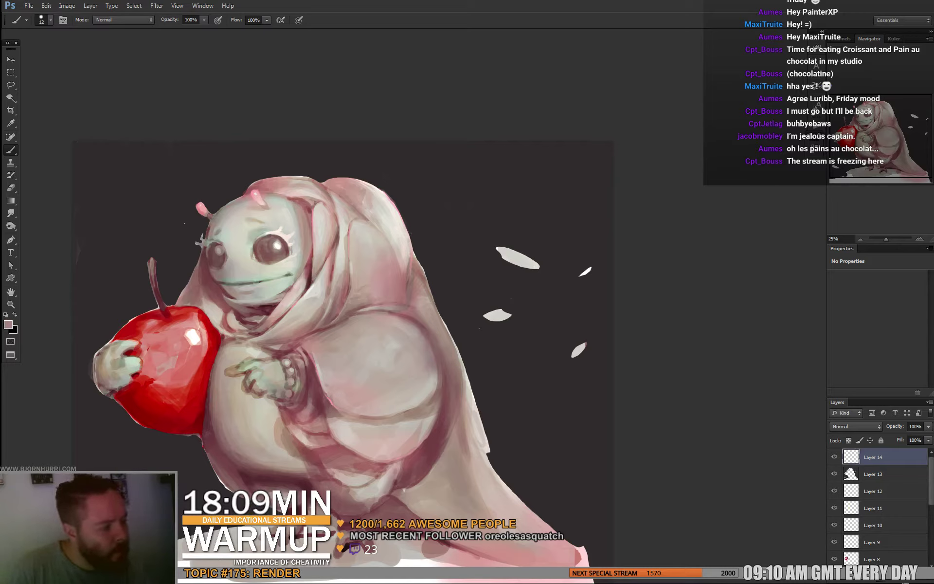
{"action": "left_click", "coordinate": [219, 206], "text": "alt"}
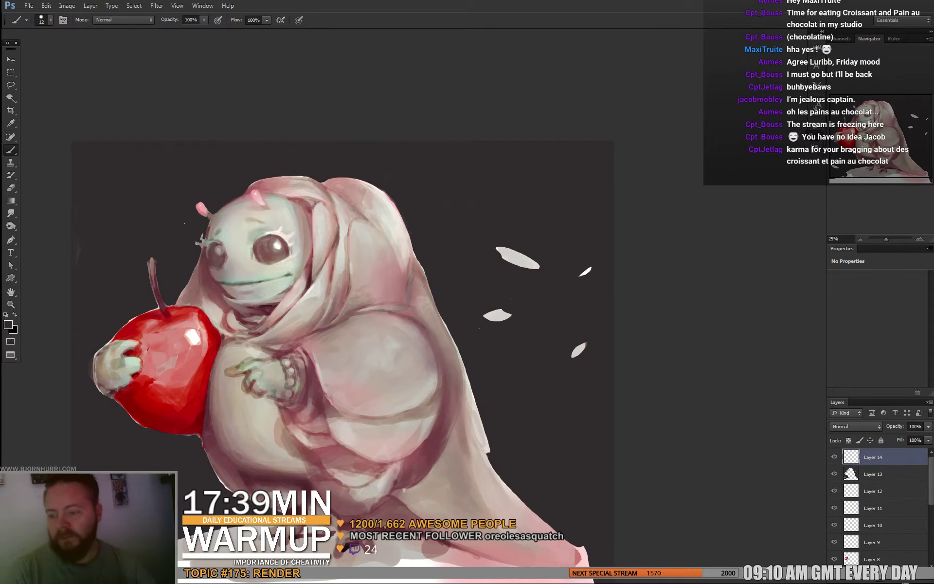
Set the brush size to 30 px and trim the cloak's back edge with strokes of the dark background color
{"action": "mouse_move", "coordinate": [427, 275]}
{"action": "left_mouse_down"}
{"action": "mouse_move", "coordinate": [357, 309]}
{"action": "mouse_move", "coordinate": [319, 230]}
{"action": "left_mouse_up"}
{"action": "right_click", "coordinate": [320, 229]}
{"action": "type", "text": "30"}
{"action": "key", "text": "Return"}
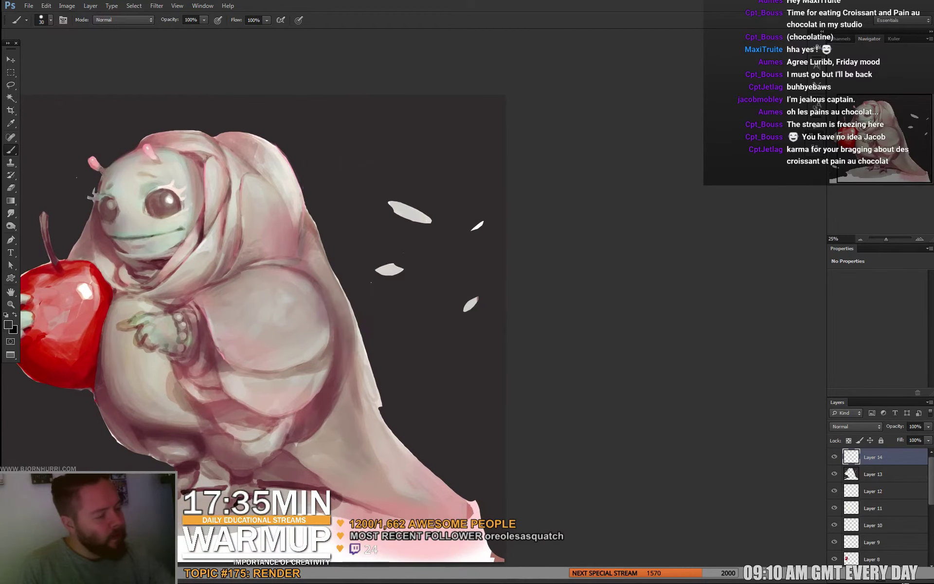
{"action": "left_click_drag", "start_coordinate": [307, 212], "coordinate": [319, 238]}
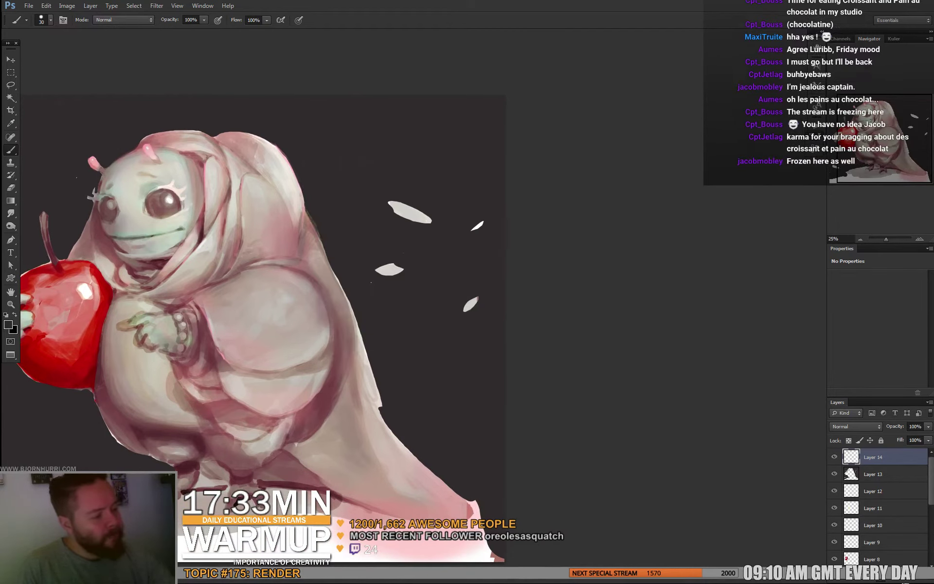
{"action": "left_click_drag", "start_coordinate": [337, 277], "coordinate": [357, 325]}
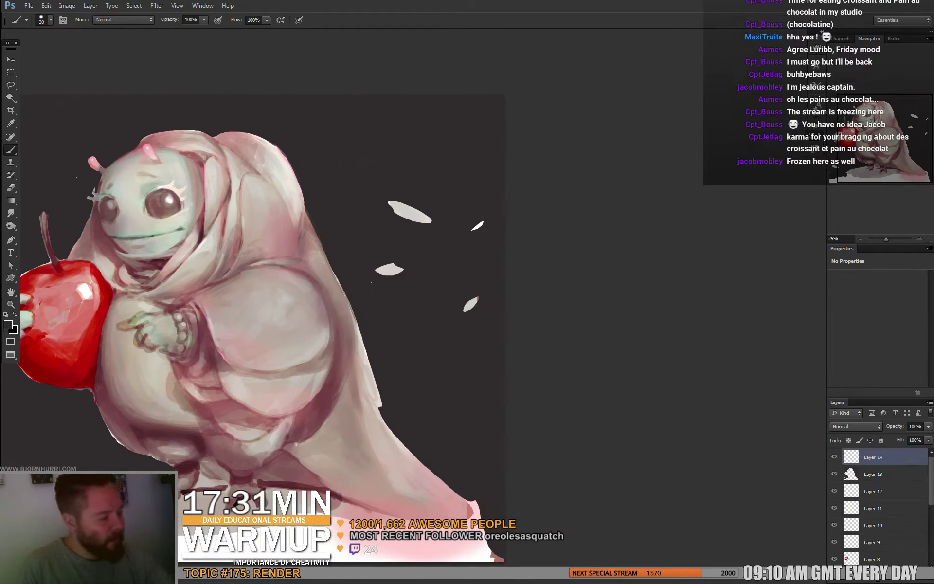
Refine the cloak's back edge beside the belly with sampled mauve cloth tones and the dark background color
{"action": "left_click", "coordinate": [339, 369], "text": "alt"}
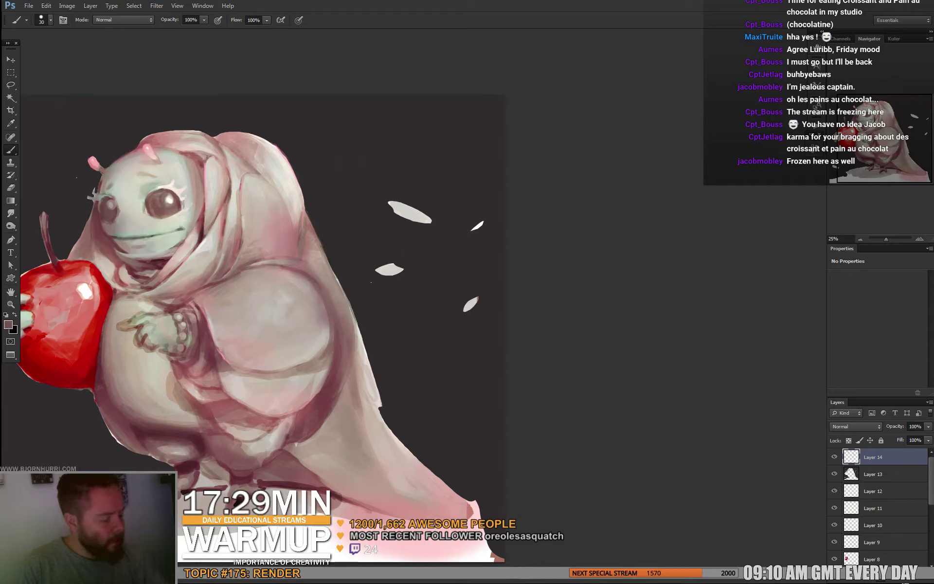
{"action": "mouse_move", "coordinate": [363, 367]}
{"action": "left_mouse_down"}
{"action": "mouse_move", "coordinate": [379, 408]}
{"action": "mouse_move", "coordinate": [359, 349]}
{"action": "left_mouse_up"}
{"action": "mouse_move", "coordinate": [372, 391]}
{"action": "left_mouse_down"}
{"action": "mouse_move", "coordinate": [359, 349]}
{"action": "mouse_move", "coordinate": [377, 403]}
{"action": "left_mouse_up"}
{"action": "mouse_move", "coordinate": [359, 348]}
{"action": "left_mouse_down"}
{"action": "mouse_move", "coordinate": [373, 390]}
{"action": "mouse_move", "coordinate": [360, 357]}
{"action": "left_mouse_up"}
{"action": "mouse_move", "coordinate": [372, 399]}
{"action": "left_mouse_down"}
{"action": "mouse_move", "coordinate": [361, 369]}
{"action": "mouse_move", "coordinate": [372, 380]}
{"action": "left_mouse_up"}
{"action": "left_click", "coordinate": [361, 360], "text": "alt"}
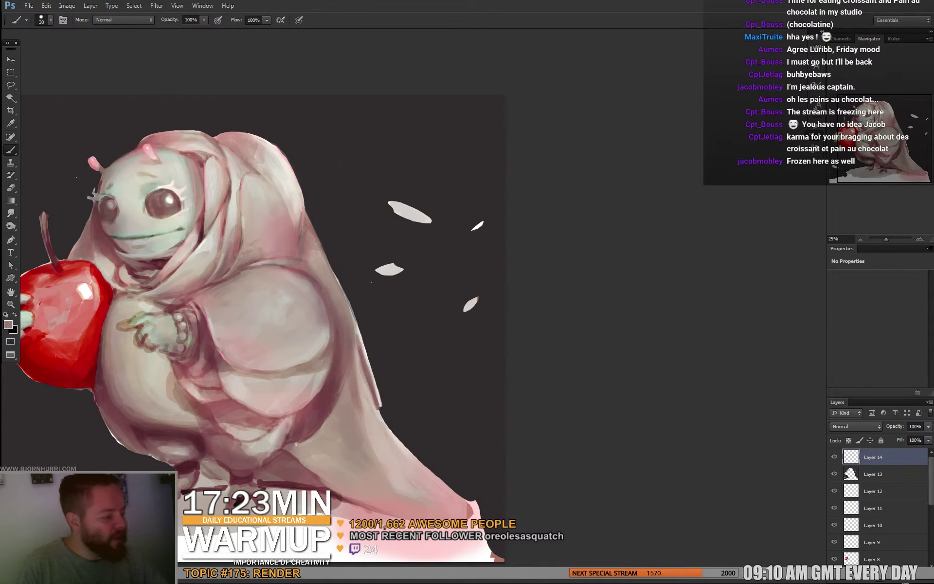
{"action": "left_click_drag", "start_coordinate": [358, 330], "coordinate": [380, 405]}
{"action": "left_click", "coordinate": [385, 396], "text": "alt"}
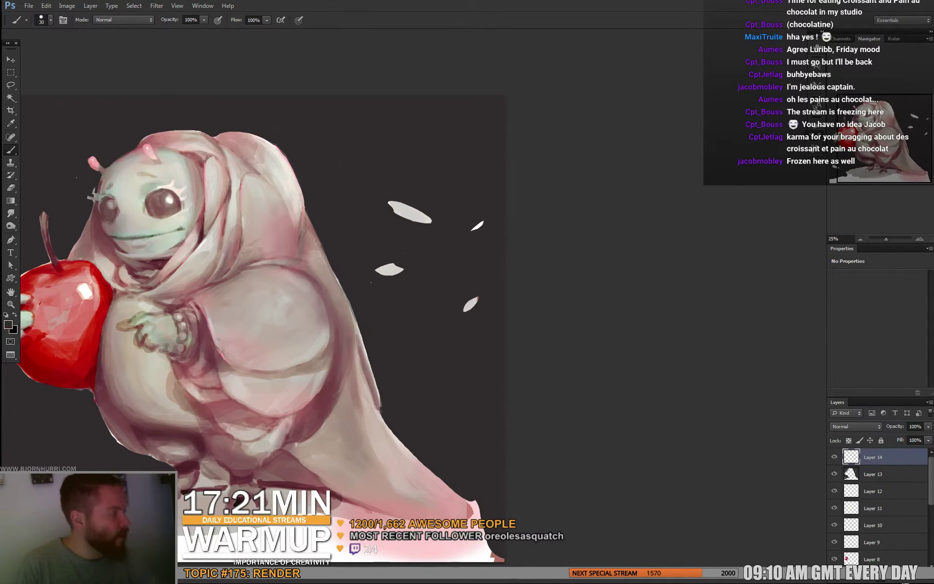
Reduce the brush to 25 px and then 20 px, refining the hood around the head with sampled background dark and light mauve
{"action": "left_click_drag", "start_coordinate": [311, 301], "coordinate": [384, 338]}
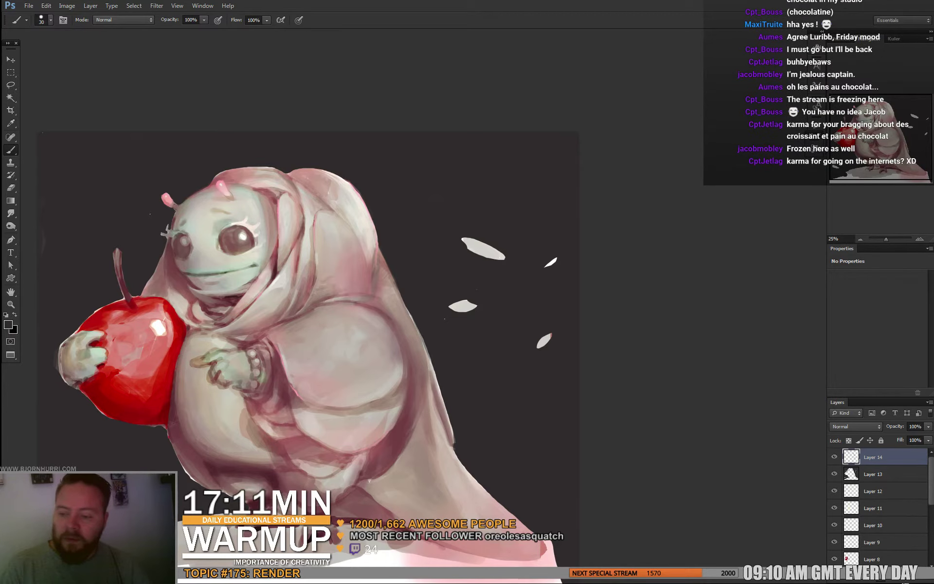
{"action": "left_click_drag", "start_coordinate": [341, 317], "coordinate": [364, 287]}
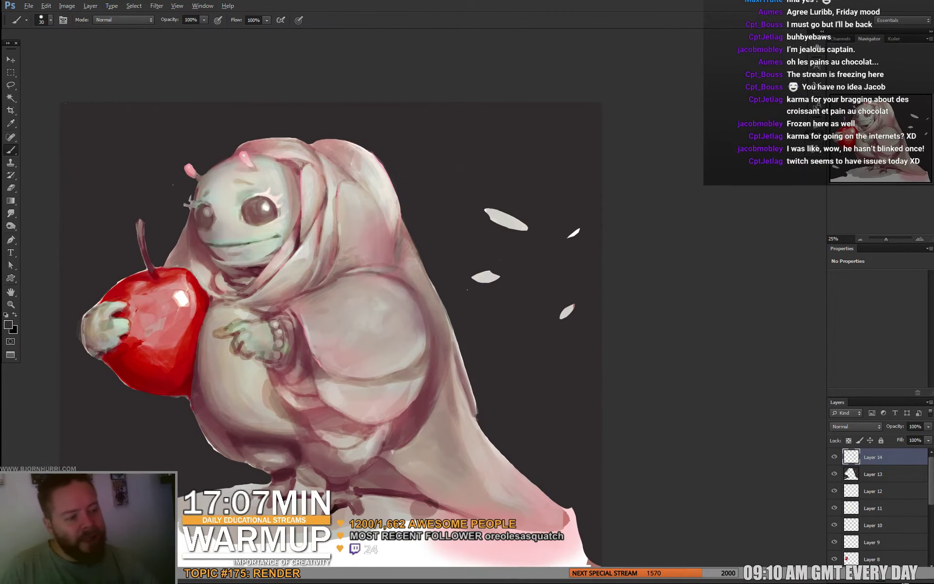
{"action": "right_click", "coordinate": [255, 144]}
{"action": "left_click", "coordinate": [275, 168]}
{"action": "left_click", "coordinate": [220, 152], "text": "alt"}
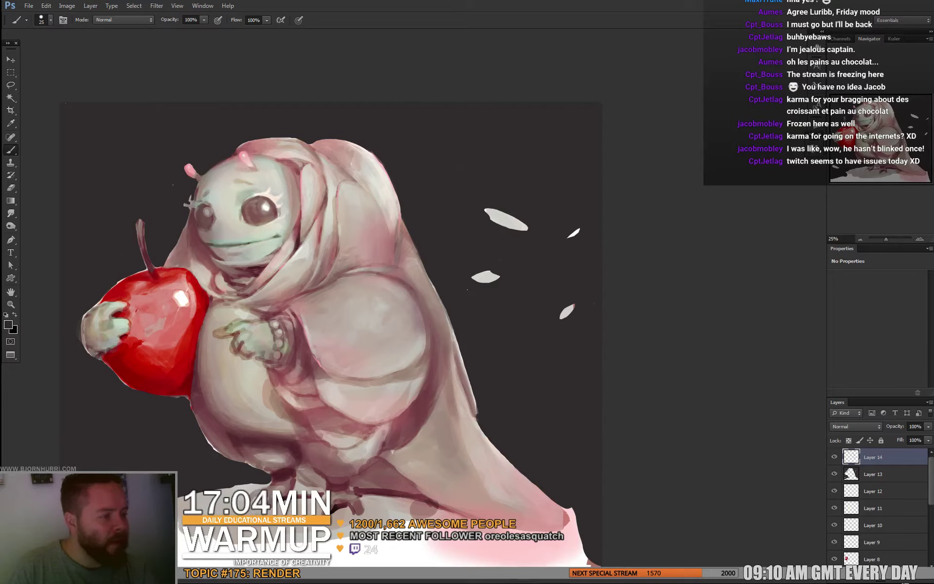
{"action": "right_click", "coordinate": [319, 186]}
{"action": "left_click", "coordinate": [334, 211]}
{"action": "key", "text": "Return"}
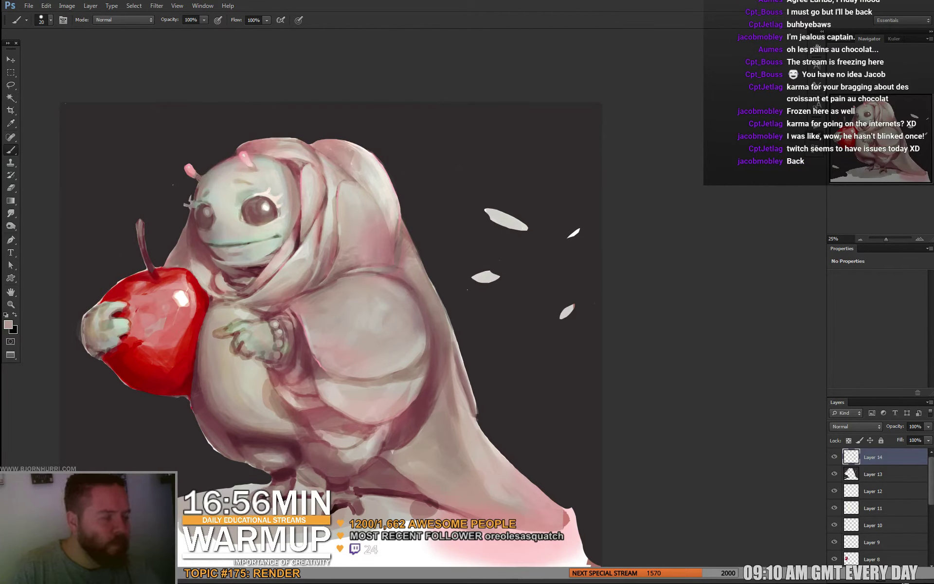
Refine the apple and hood edges with a 20 px brush, sampling background dark, apple reds and hood pink
{"action": "left_click", "coordinate": [194, 395], "text": "alt"}
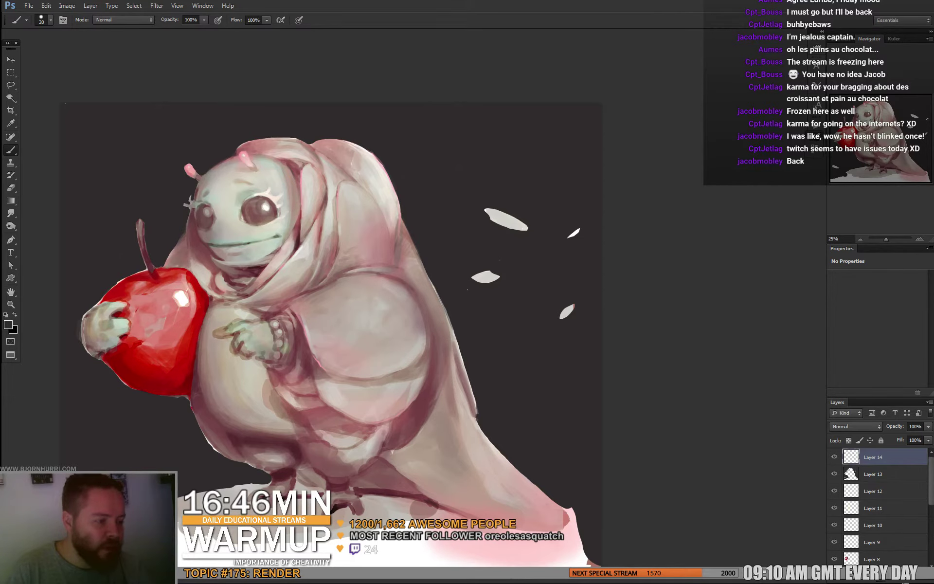
{"action": "left_click_drag", "start_coordinate": [331, 311], "coordinate": [358, 290]}
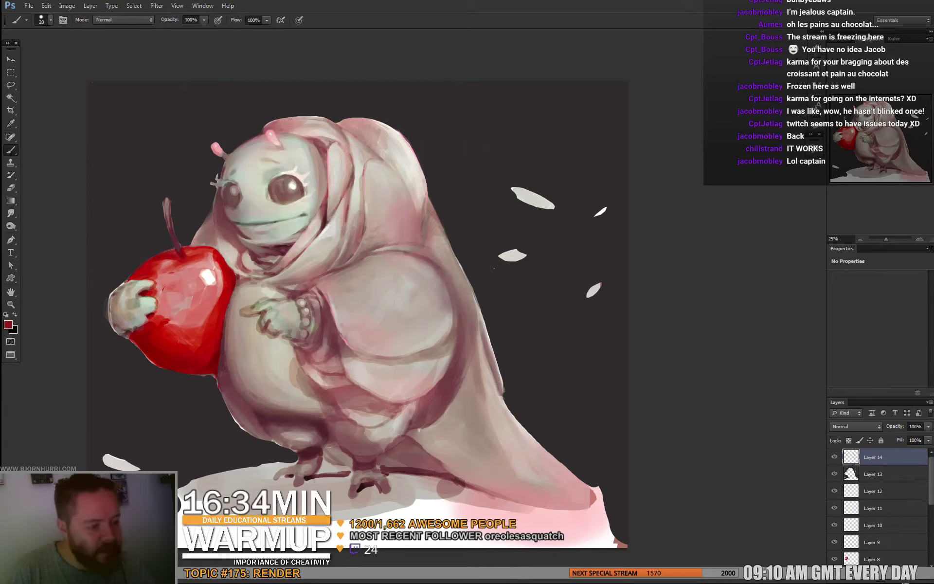
{"action": "left_click", "coordinate": [192, 248], "text": "alt"}
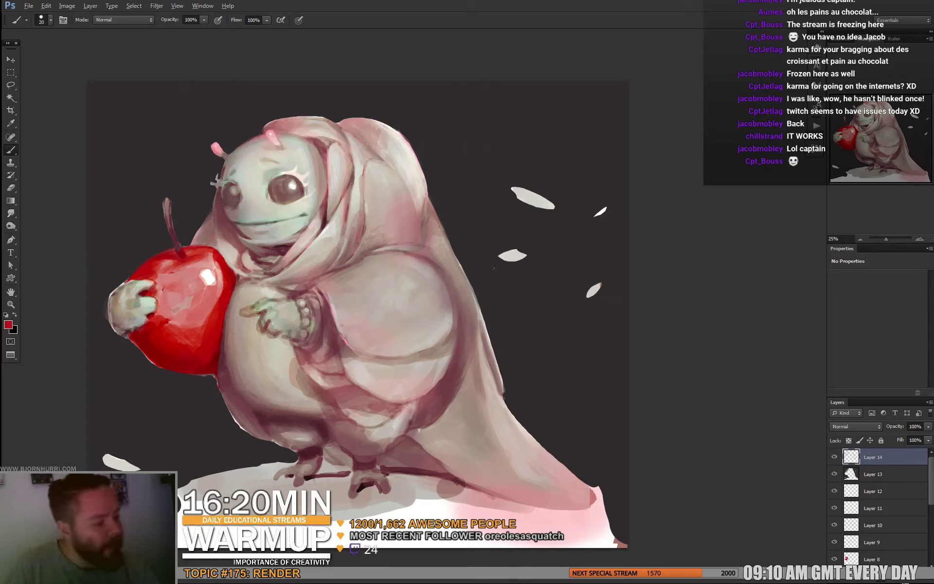
{"action": "left_click", "coordinate": [285, 121], "text": "alt"}
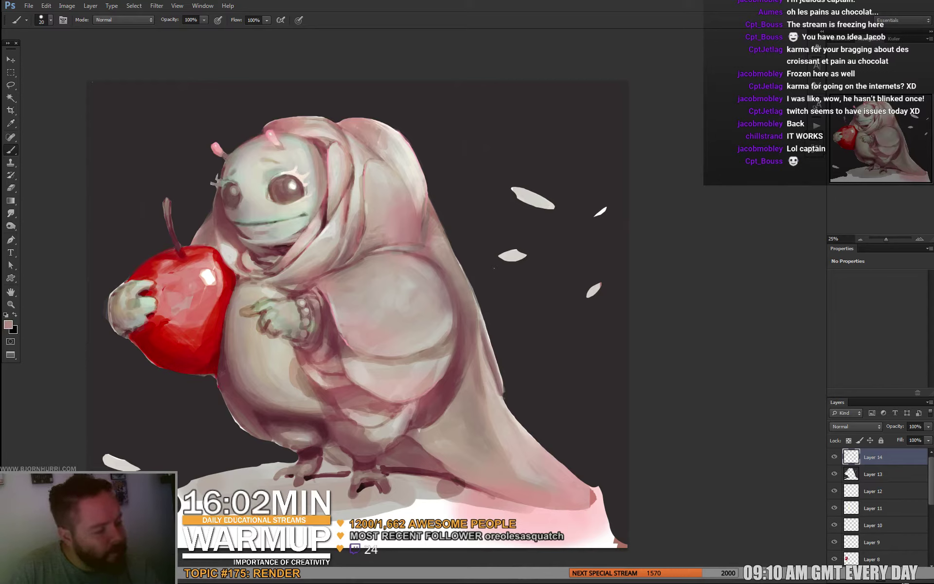
{"action": "left_click", "coordinate": [233, 272], "text": "alt"}
{"action": "left_click", "coordinate": [225, 292], "text": "alt"}
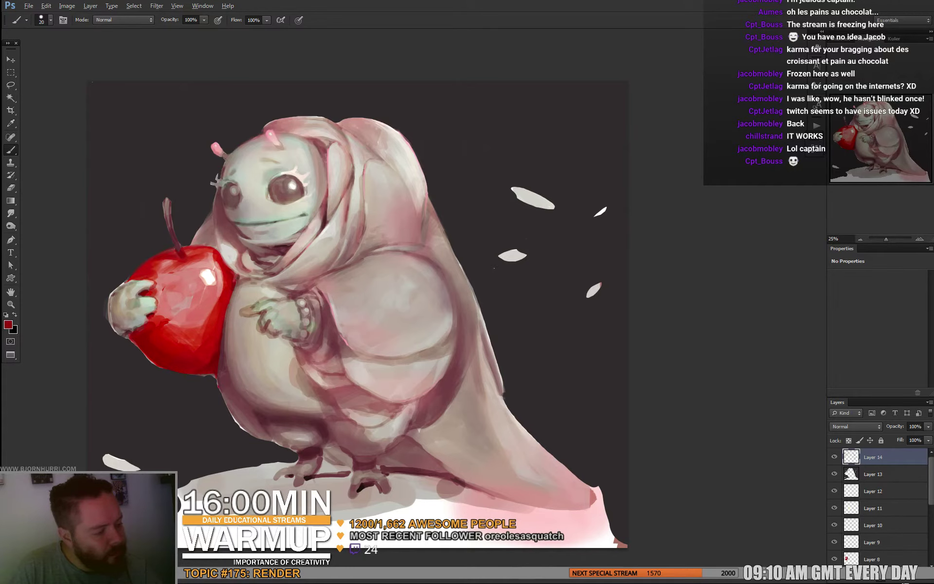
Rework the collar folds under the face with sampled maroon, pink and near-white tones
{"action": "left_click_drag", "start_coordinate": [341, 292], "coordinate": [340, 257]}
{"action": "left_click", "coordinate": [311, 355], "text": "alt"}
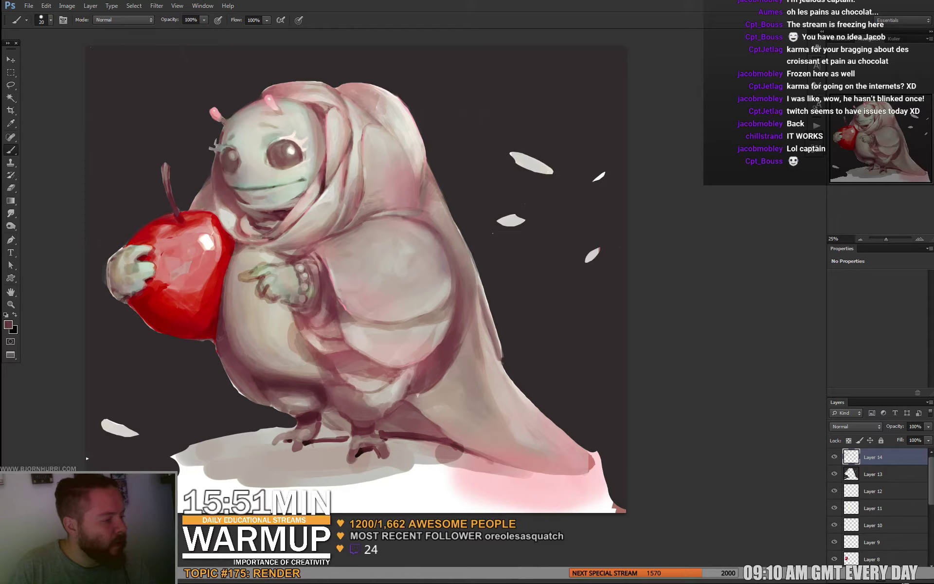
{"action": "left_click", "coordinate": [306, 211], "text": "alt"}
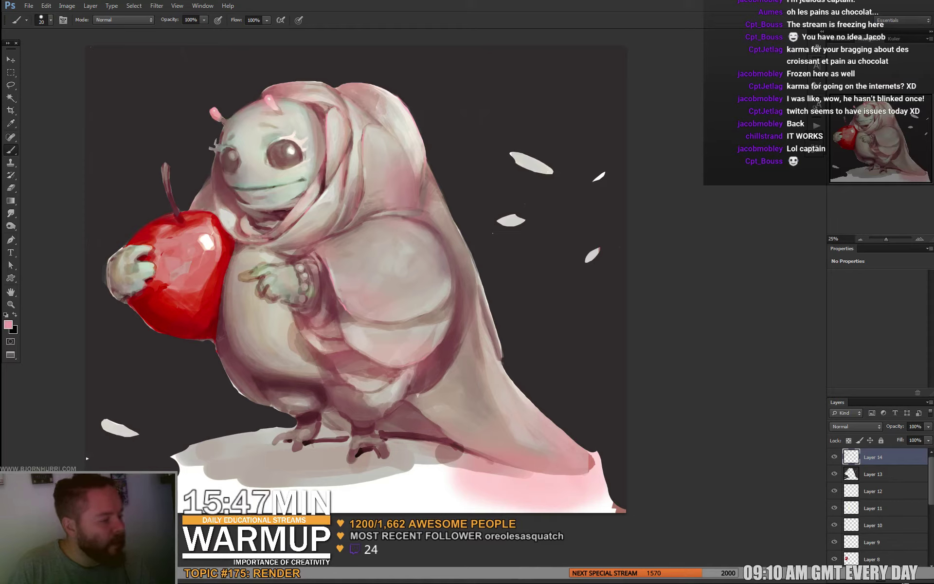
{"action": "left_click", "coordinate": [287, 222], "text": "alt"}
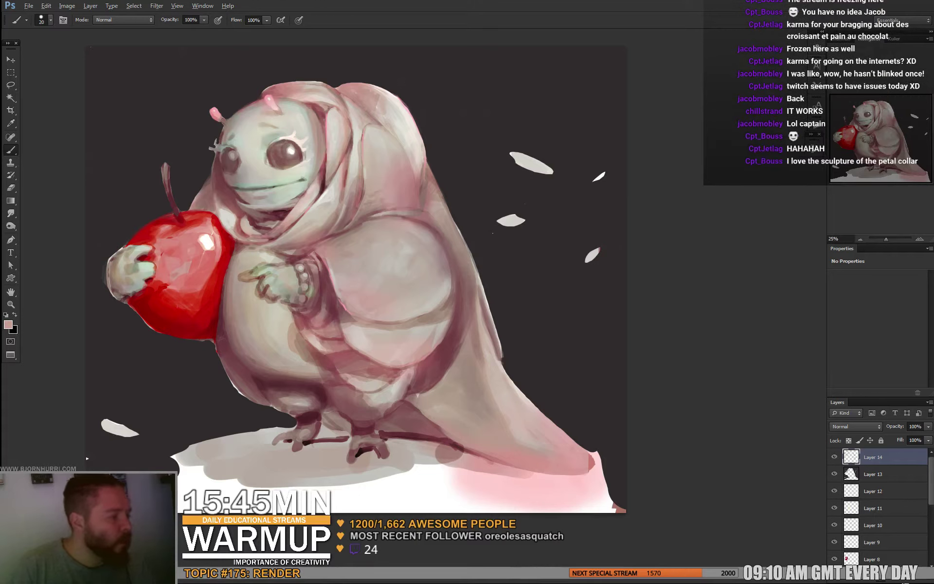
{"action": "left_click", "coordinate": [324, 195], "text": "alt"}
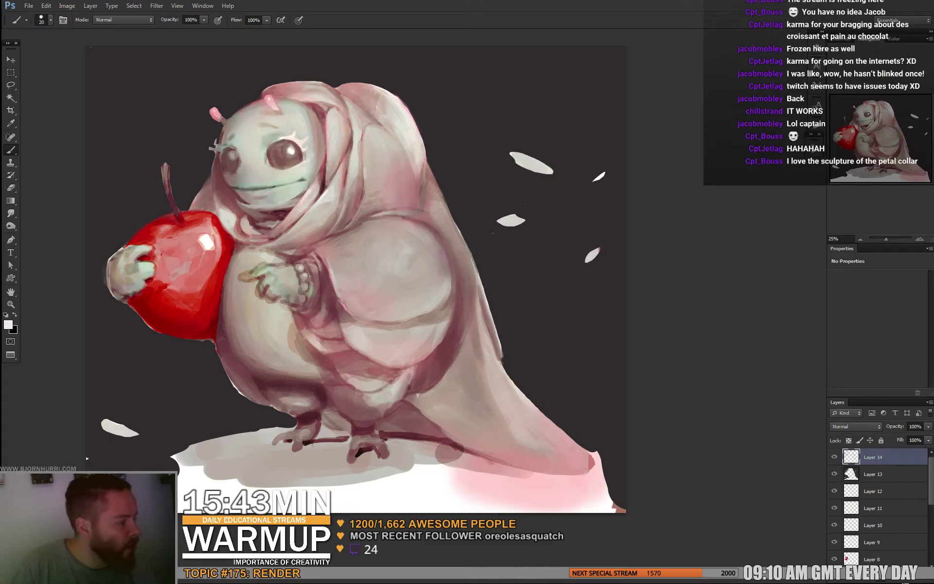
Sample a pink from the hood and set the brush to 8 px for fine accents on the folds
{"action": "left_click", "coordinate": [341, 187], "text": "alt"}
{"action": "right_click", "coordinate": [343, 185]}
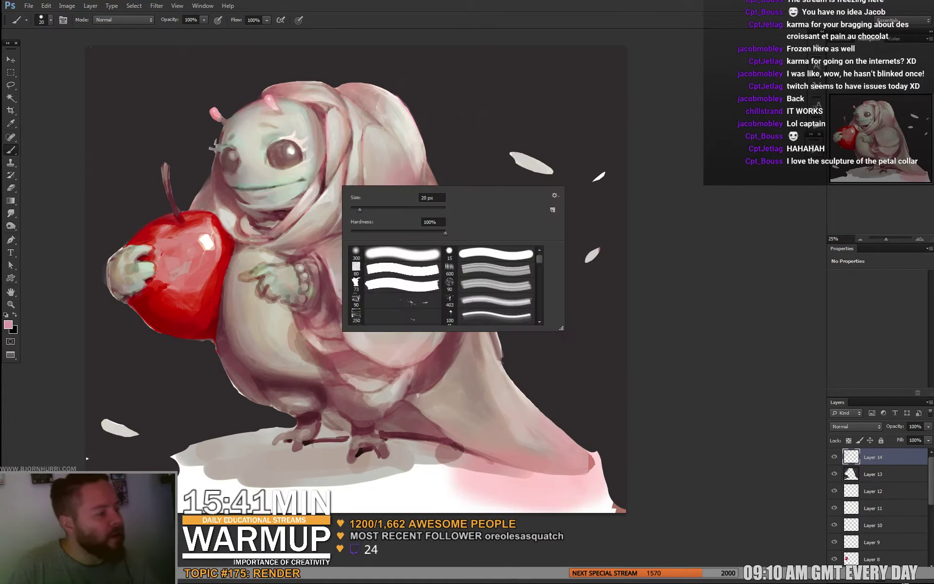
{"action": "type", "text": "8"}
{"action": "key", "text": "Return"}
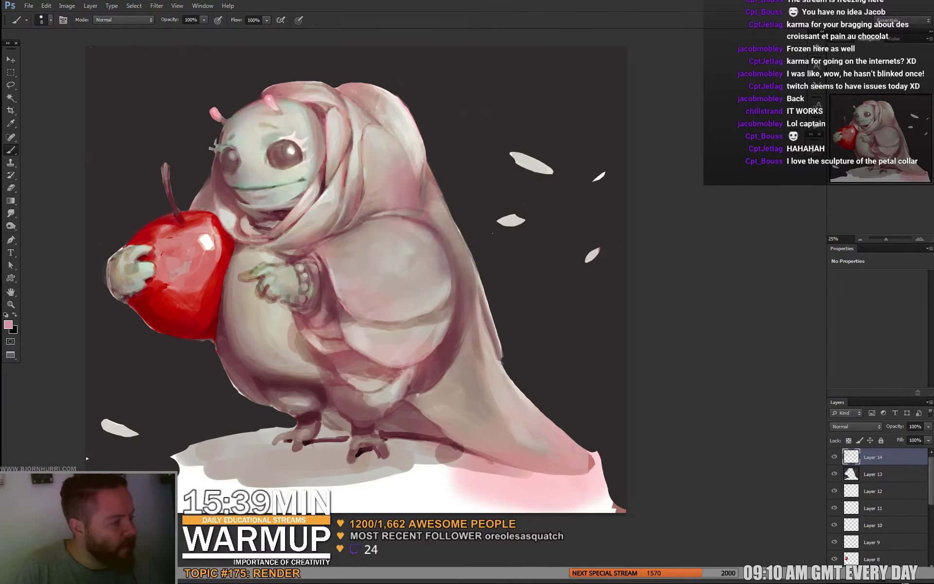
Set the brush size to 23 px and blend the hood folds beside the chin with sampled light cloth tones
{"action": "right_click", "coordinate": [320, 188]}
{"action": "type", "text": "23"}
{"action": "key", "text": "Return"}
{"action": "left_click", "coordinate": [322, 192], "text": "alt"}
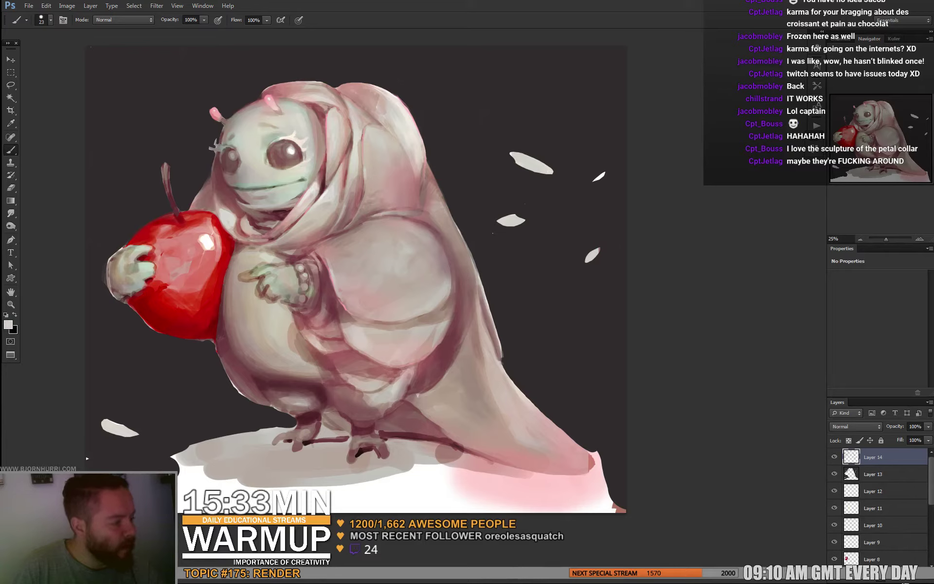
{"action": "left_click", "coordinate": [303, 202], "text": "alt"}
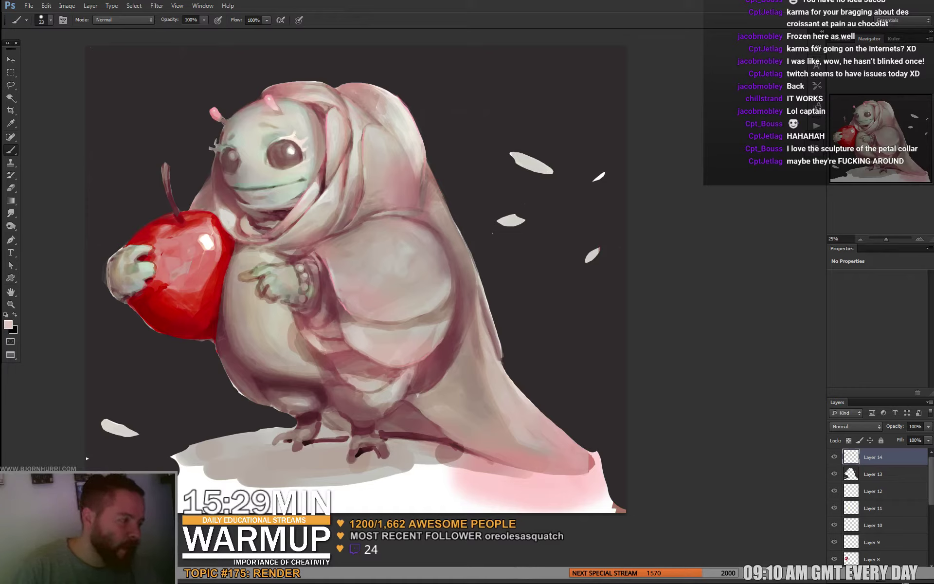
Reduce the brush to 14 px and accent the hood folds beside the face with sampled dark rose and pink tones
{"action": "left_click", "coordinate": [308, 157], "text": "alt"}
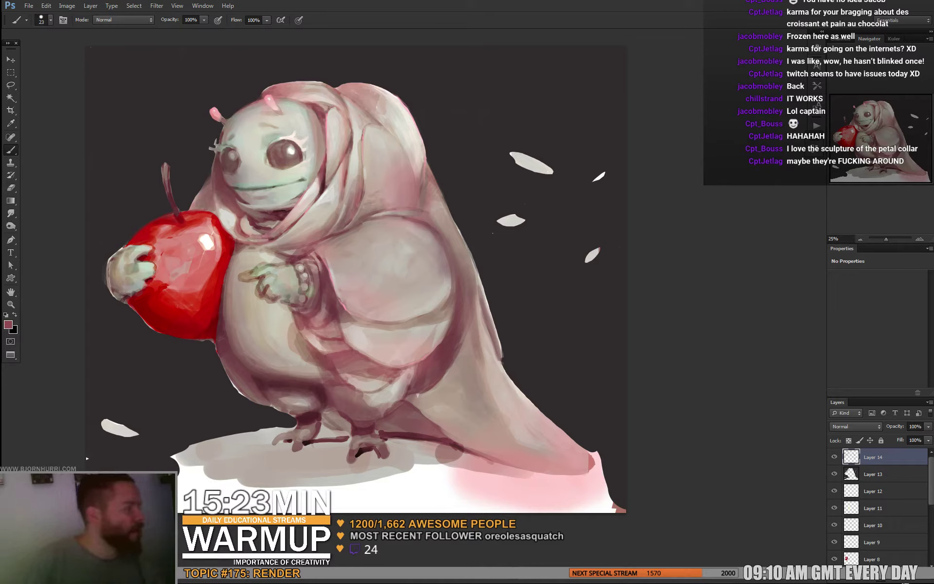
{"action": "right_click", "coordinate": [351, 140]}
{"action": "left_click", "coordinate": [367, 164]}
{"action": "key", "text": "Return"}
{"action": "left_click", "coordinate": [326, 114], "text": "alt"}
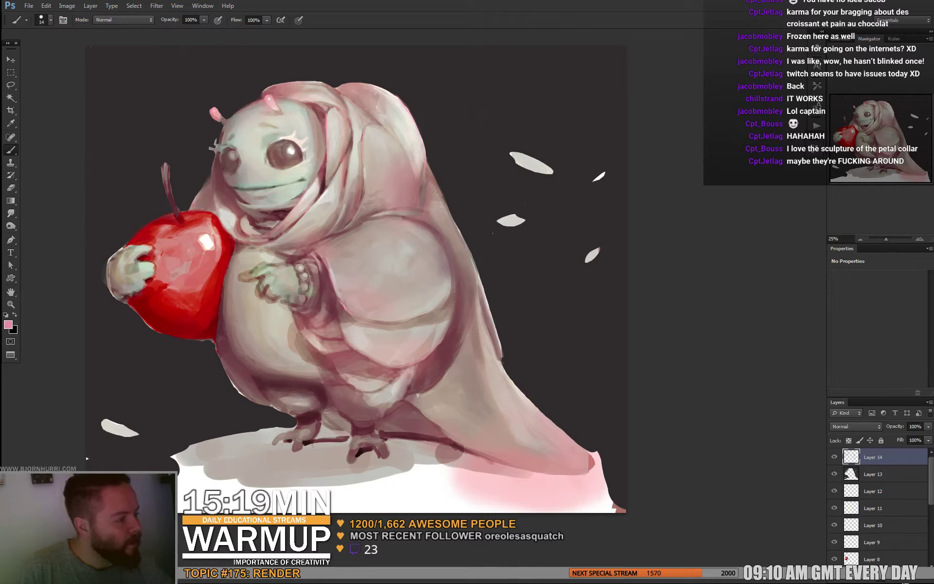
{"action": "left_click", "coordinate": [341, 161], "text": "alt"}
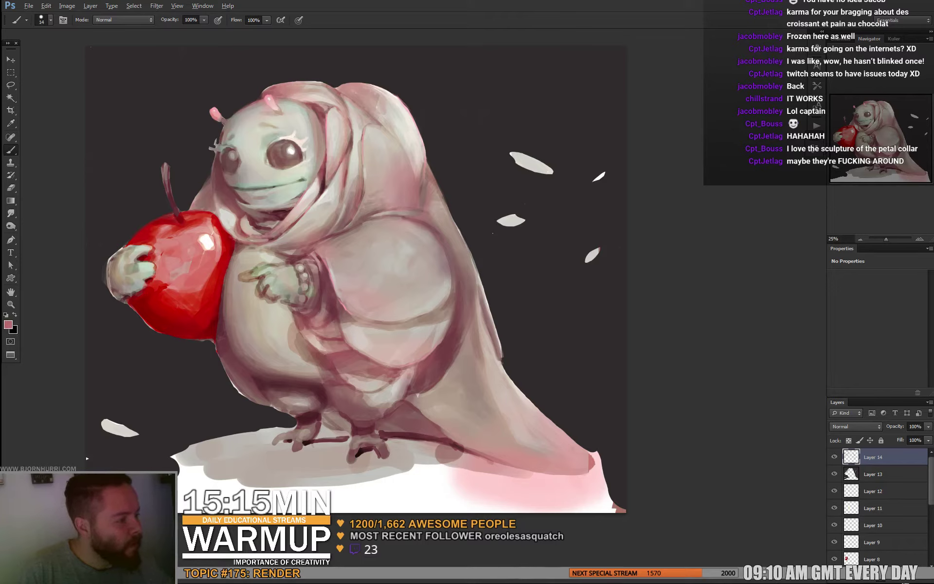
{"action": "left_click", "coordinate": [325, 186], "text": "alt"}
Enlarge the brush to 27 px and refine the back of the hood and cloak with sampled mauve and pink tones
{"action": "left_click_drag", "start_coordinate": [340, 244], "coordinate": [310, 312]}
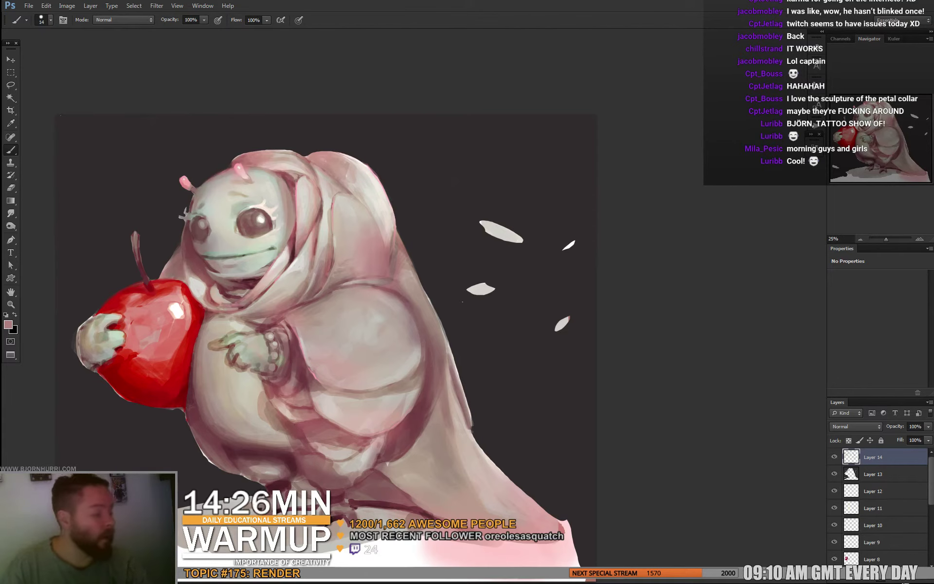
{"action": "left_click_drag", "start_coordinate": [400, 246], "coordinate": [389, 226]}
{"action": "right_click", "coordinate": [389, 225]}
{"action": "key", "text": "Return"}
{"action": "left_click", "coordinate": [388, 225], "text": "alt"}
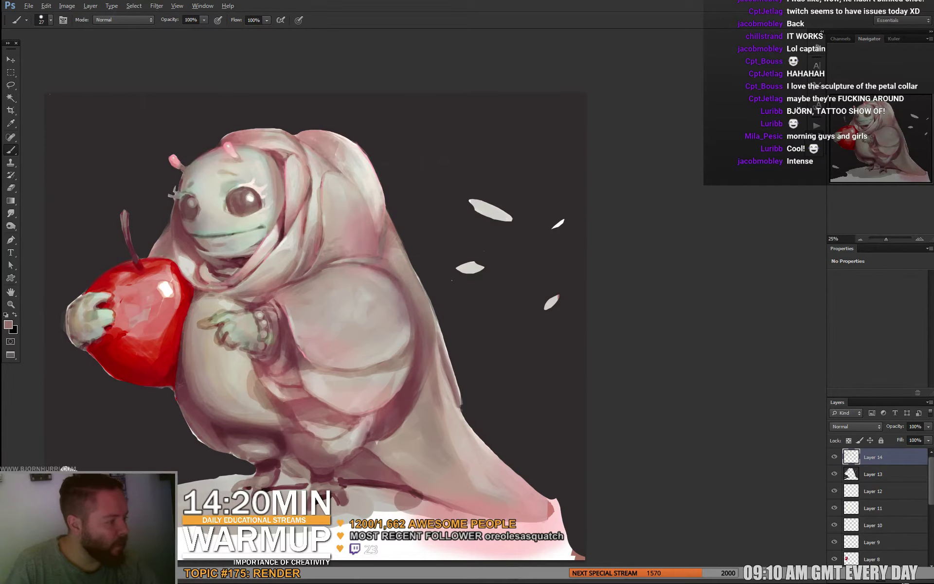
{"action": "left_click", "coordinate": [390, 263], "text": "alt"}
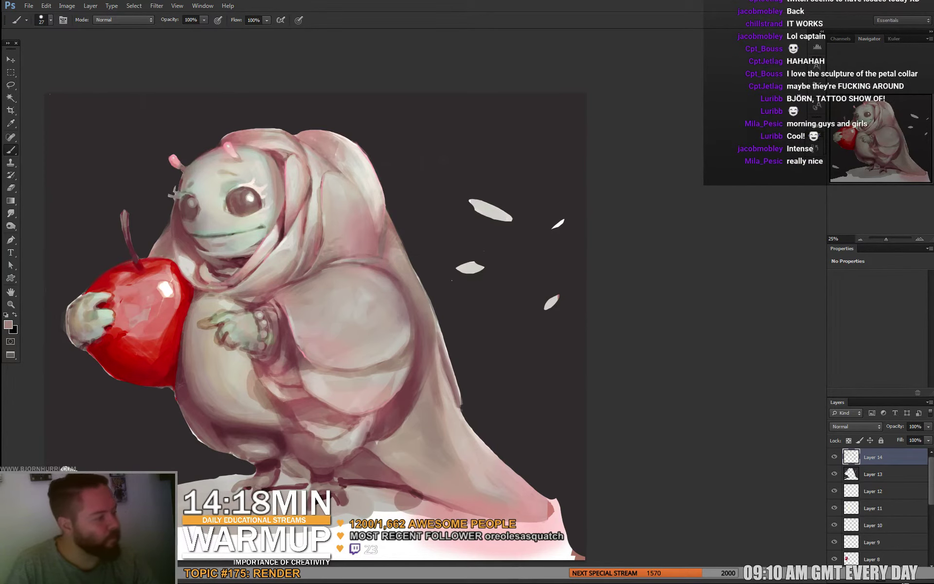
{"action": "left_click", "coordinate": [420, 362], "text": "alt"}
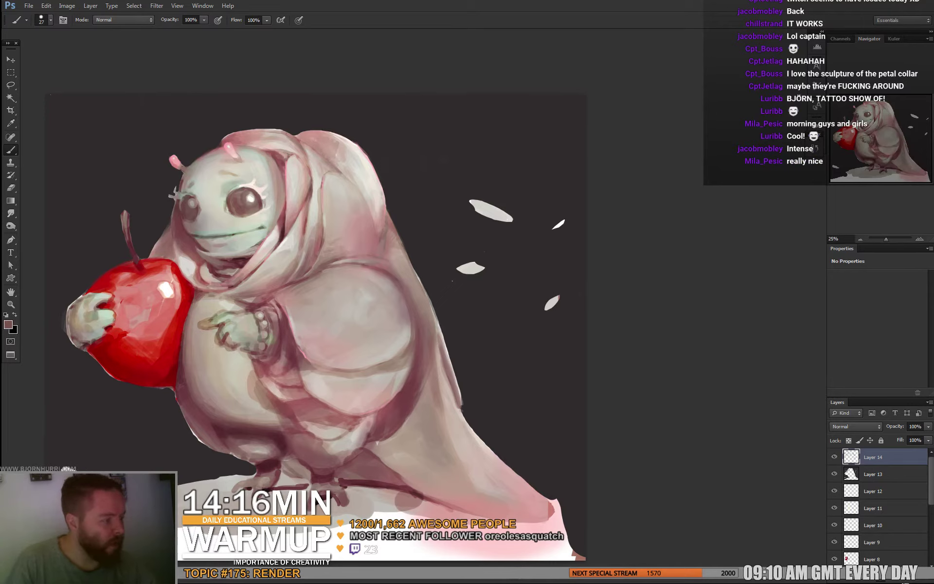
{"action": "left_click", "coordinate": [375, 229], "text": "alt"}
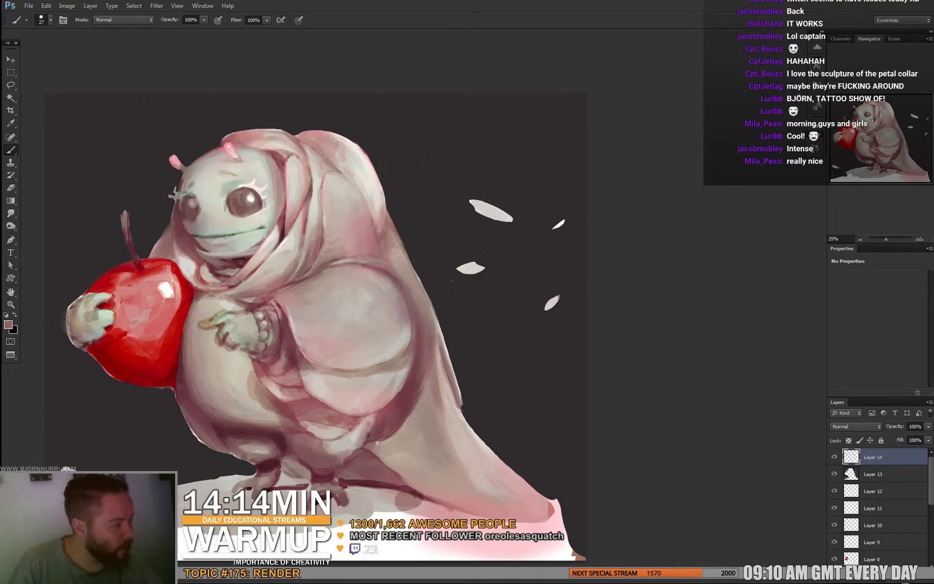
{"action": "left_click", "coordinate": [400, 410], "text": "alt"}
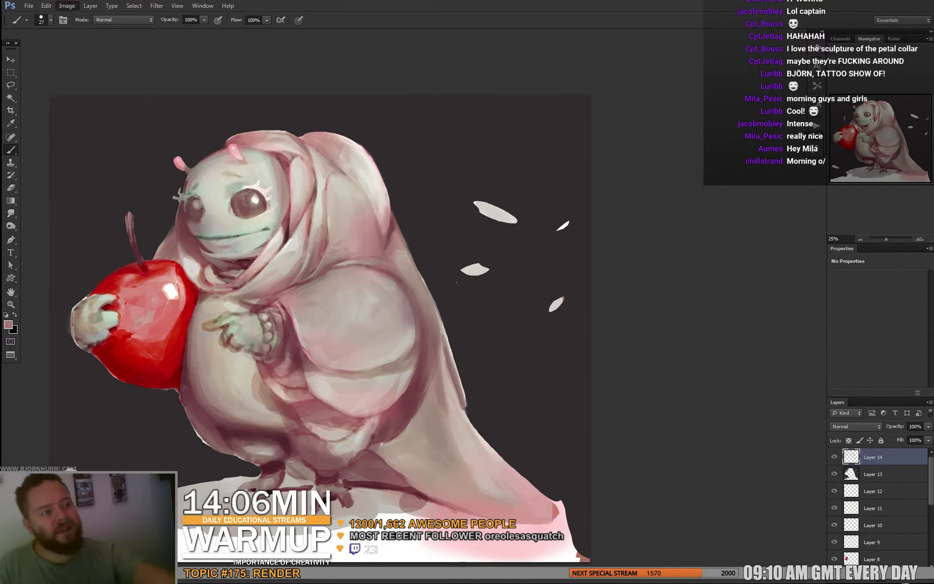
Flip the canvas horizontally and add a new layer above the others
{"action": "left_click", "coordinate": [67, 6]}
{"action": "mouse_move", "coordinate": [84, 95]}
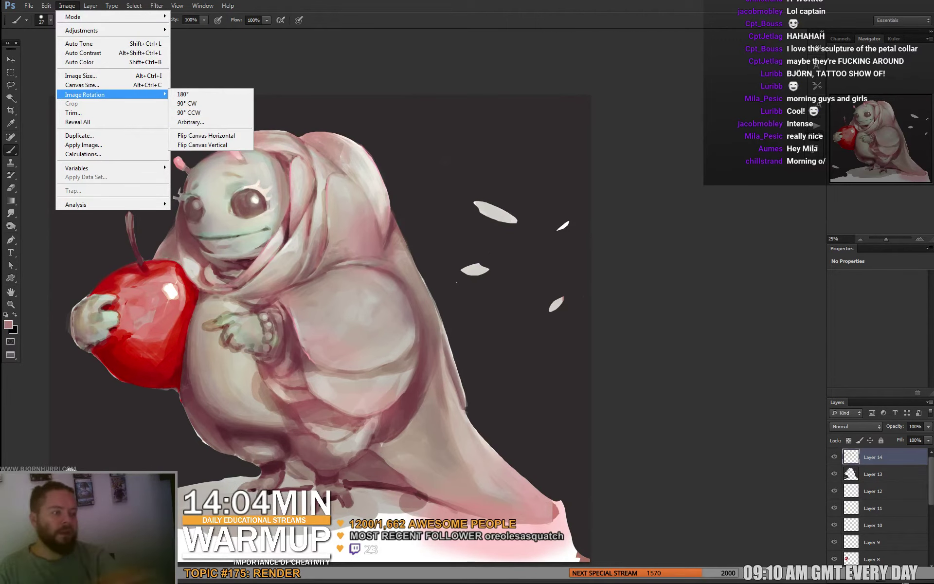
{"action": "left_click", "coordinate": [206, 135]}
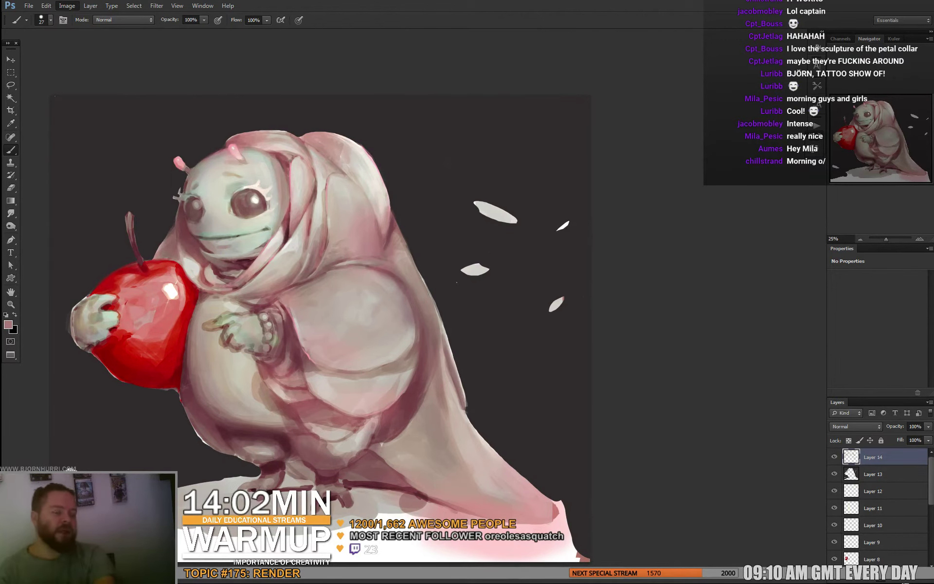
{"action": "key", "text": "h"}
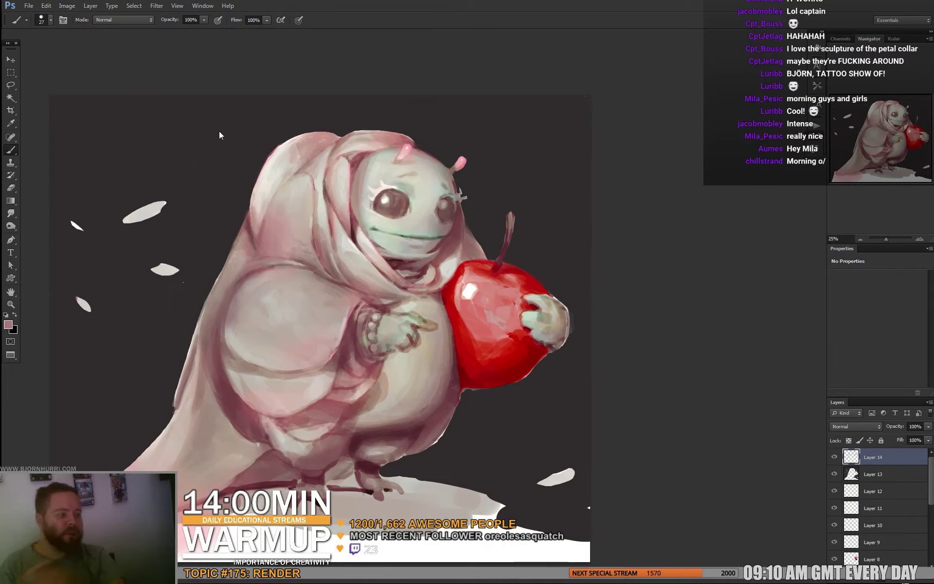
{"action": "key", "text": "ctrl+shift+alt+n"}
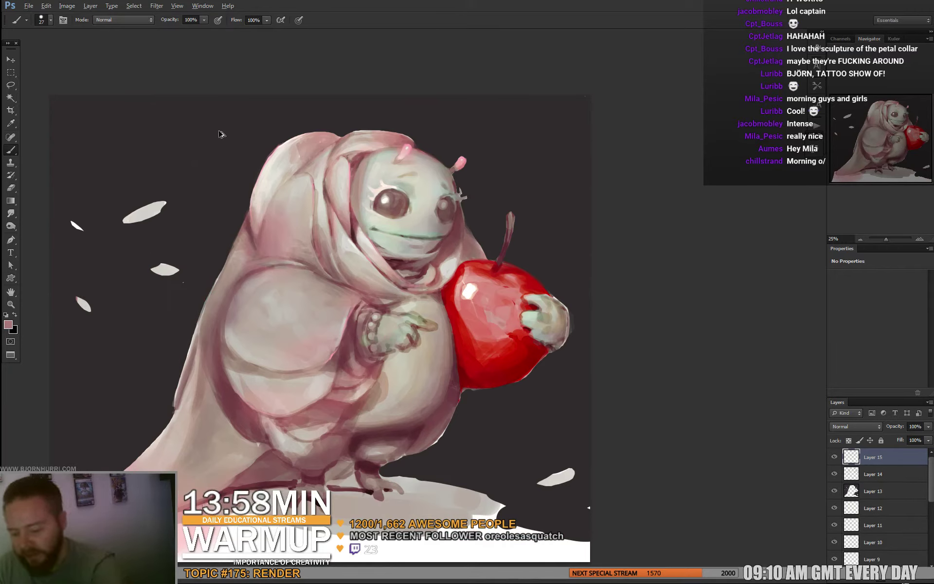
Sample a dark mauve and reduce the brush to 13 px to sharpen the shadows in the hood folds beside the face
{"action": "left_click", "coordinate": [354, 234], "text": "alt"}
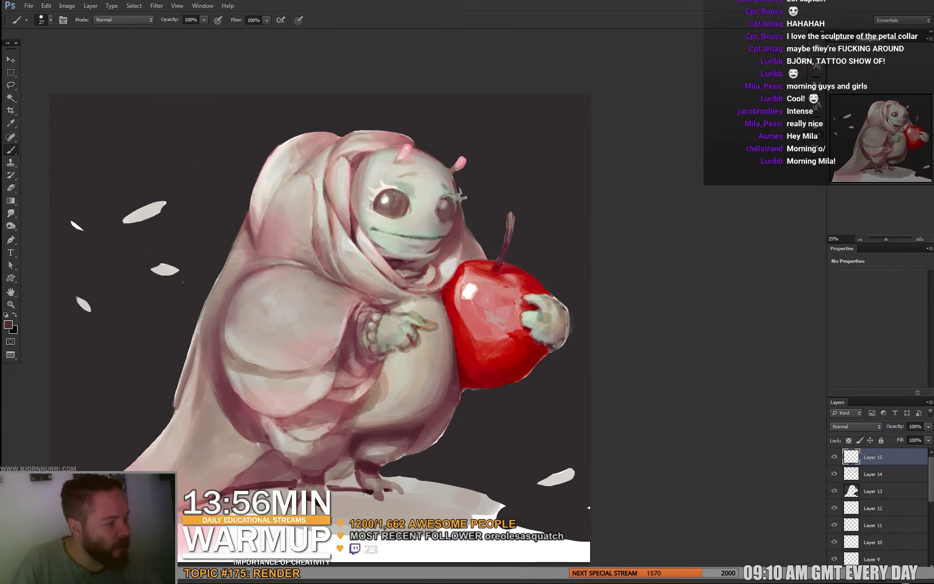
{"action": "right_click", "coordinate": [384, 225]}
{"action": "left_click", "coordinate": [392, 248]}
{"action": "key", "text": "Return"}
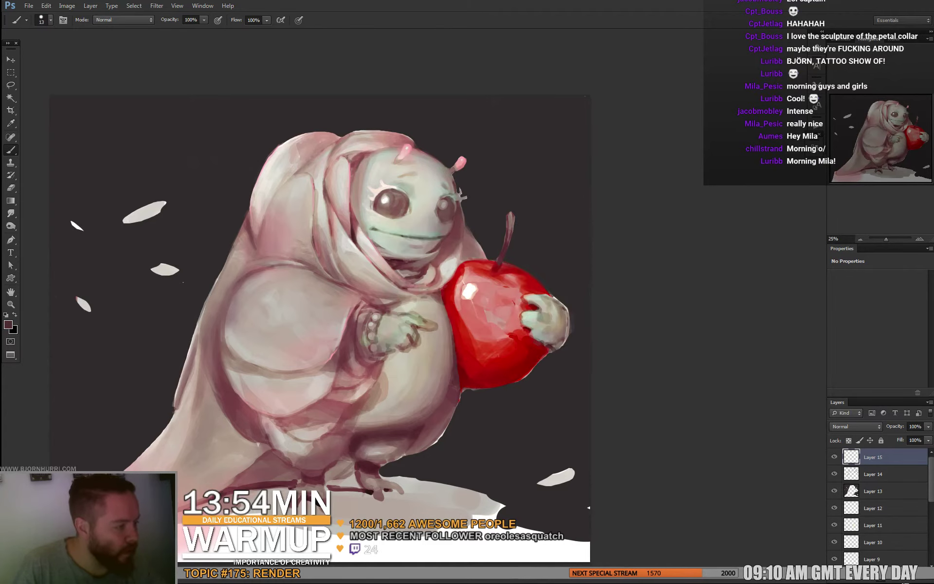
{"action": "left_click_drag", "start_coordinate": [392, 248], "coordinate": [392, 245]}
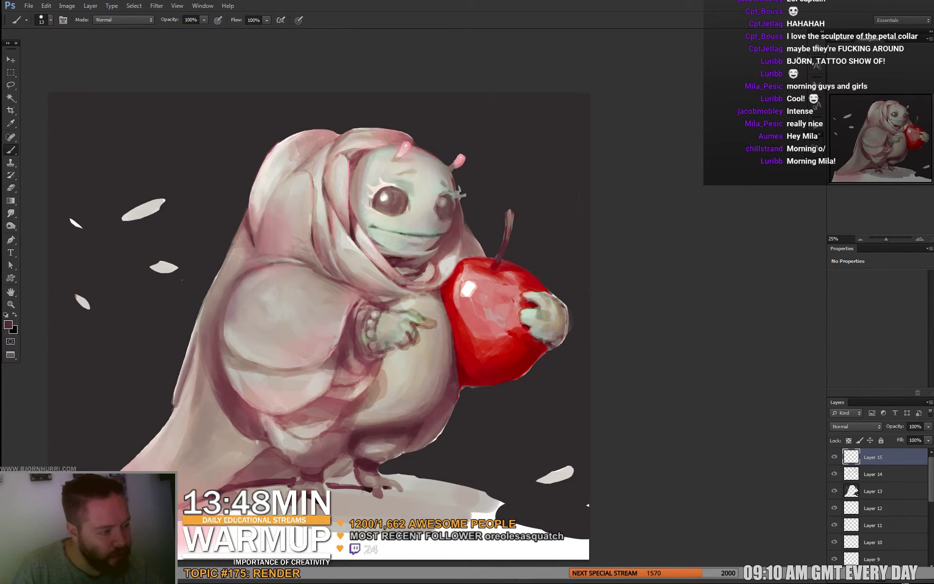
Reduce the brush to 10 px for fine touch-ups, sampling the apple's red and a light cloak tone
{"action": "mouse_move", "coordinate": [368, 300]}
{"action": "left_mouse_down"}
{"action": "mouse_move", "coordinate": [365, 260]}
{"action": "mouse_move", "coordinate": [377, 284]}
{"action": "left_mouse_up"}
{"action": "right_click", "coordinate": [365, 260]}
{"action": "key", "text": "Return"}
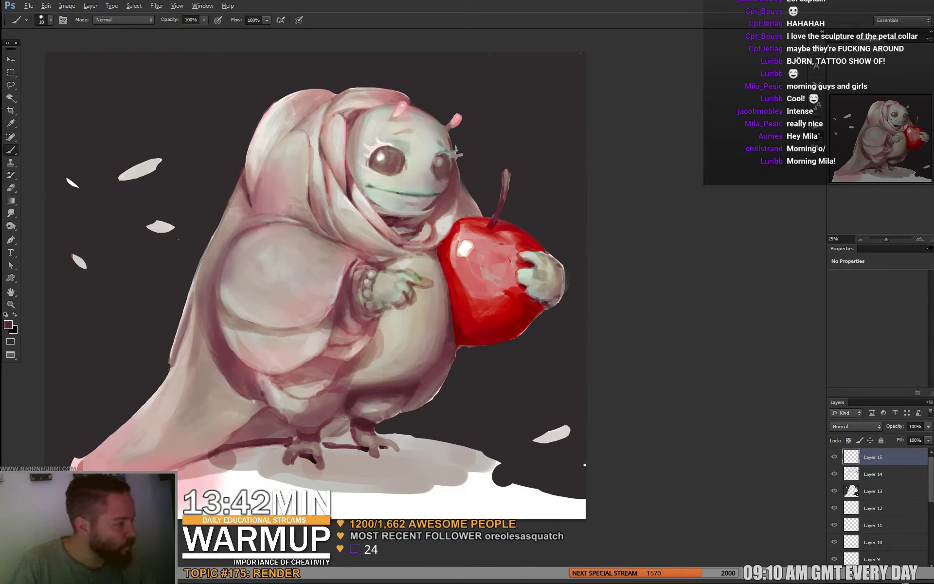
{"action": "left_click", "coordinate": [481, 292], "text": "alt"}
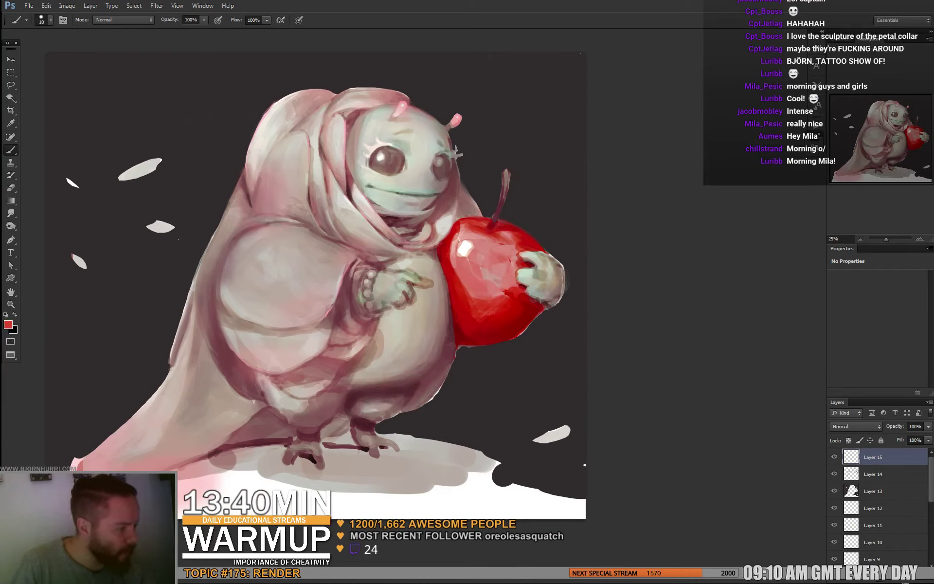
{"action": "left_click", "coordinate": [204, 389], "text": "alt"}
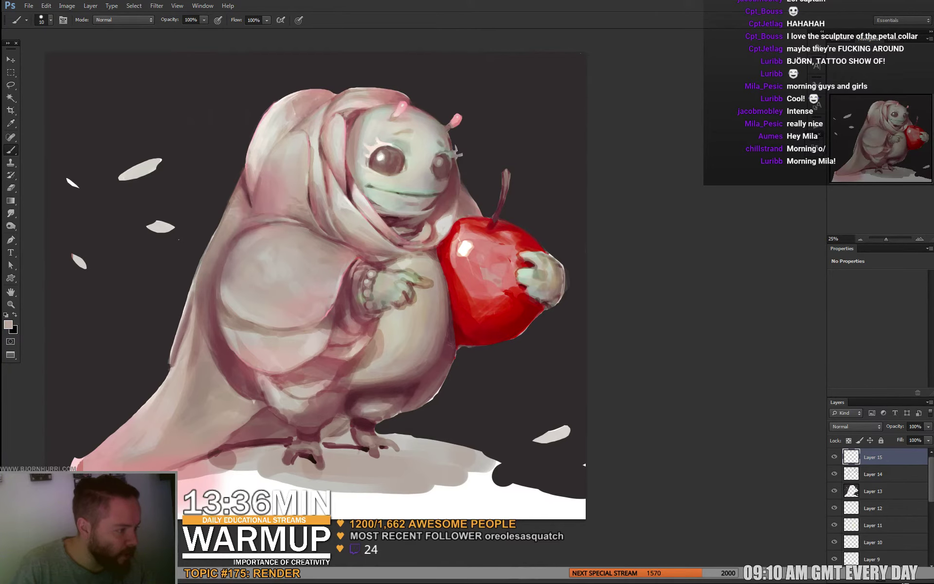
Enlarge the brush and smooth the front of the apple with sampled bright and dark reds
{"action": "mouse_move", "coordinate": [537, 294]}
{"action": "left_mouse_down"}
{"action": "mouse_move", "coordinate": [411, 290]}
{"action": "mouse_move", "coordinate": [377, 265]}
{"action": "mouse_move", "coordinate": [379, 231]}
{"action": "mouse_move", "coordinate": [410, 236]}
{"action": "mouse_move", "coordinate": [401, 263]}
{"action": "mouse_move", "coordinate": [410, 267]}
{"action": "mouse_move", "coordinate": [435, 254]}
{"action": "mouse_move", "coordinate": [432, 277]}
{"action": "mouse_move", "coordinate": [377, 252]}
{"action": "mouse_move", "coordinate": [392, 246]}
{"action": "mouse_move", "coordinate": [380, 234]}
{"action": "left_mouse_up"}
{"action": "right_click", "coordinate": [457, 291]}
{"action": "left_click", "coordinate": [477, 313]}
{"action": "key", "text": "Return"}
{"action": "left_click", "coordinate": [446, 298], "text": "alt"}
{"action": "left_click", "coordinate": [439, 241], "text": "alt"}
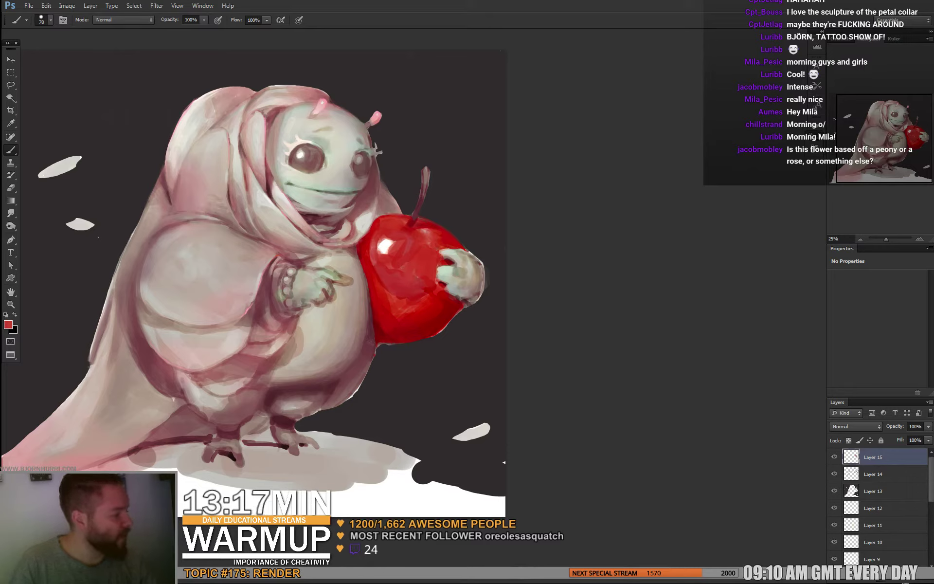
{"action": "mouse_move", "coordinate": [376, 268]}
{"action": "left_mouse_down"}
{"action": "mouse_move", "coordinate": [398, 319]}
{"action": "mouse_move", "coordinate": [410, 310]}
{"action": "mouse_move", "coordinate": [409, 292]}
{"action": "left_mouse_up"}
{"action": "left_click", "coordinate": [383, 308], "text": "alt"}
{"action": "left_click", "coordinate": [407, 291], "text": "alt"}
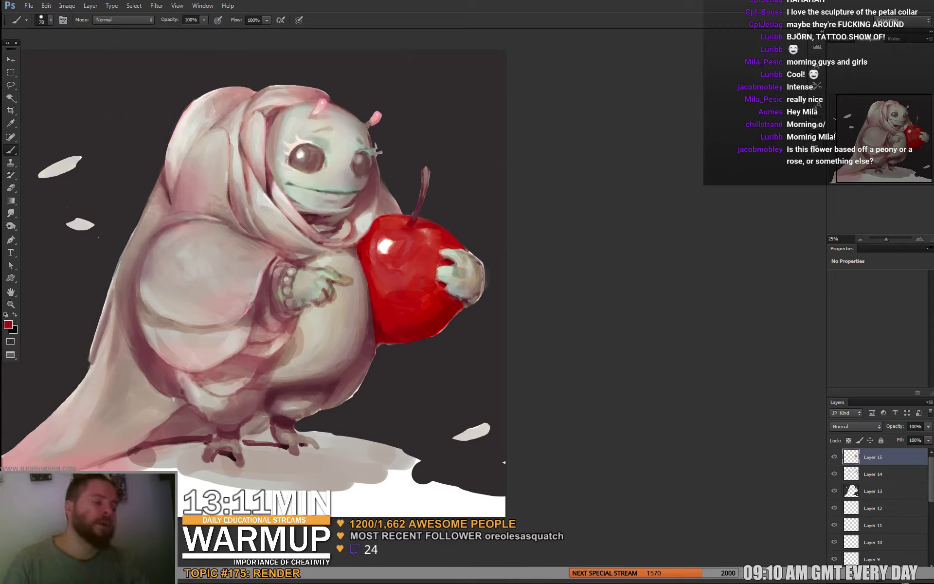
Round off the apple's lower contour with a 34 px brush, trimming it with the dark background tone and a 25 px brush
{"action": "right_click", "coordinate": [474, 305]}
{"action": "left_click", "coordinate": [511, 328]}
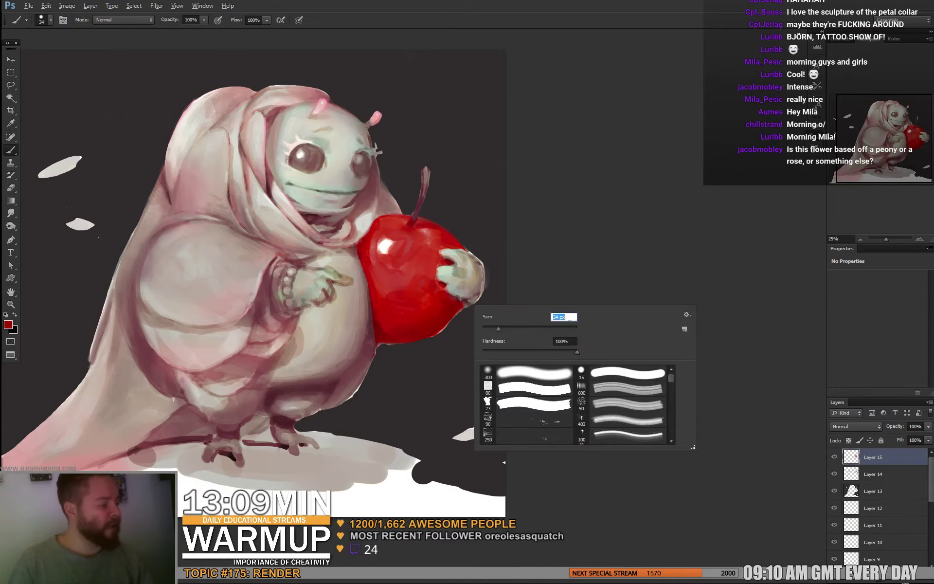
{"action": "left_click", "coordinate": [457, 308], "text": "alt"}
{"action": "left_click_drag", "start_coordinate": [460, 310], "coordinate": [451, 322]}
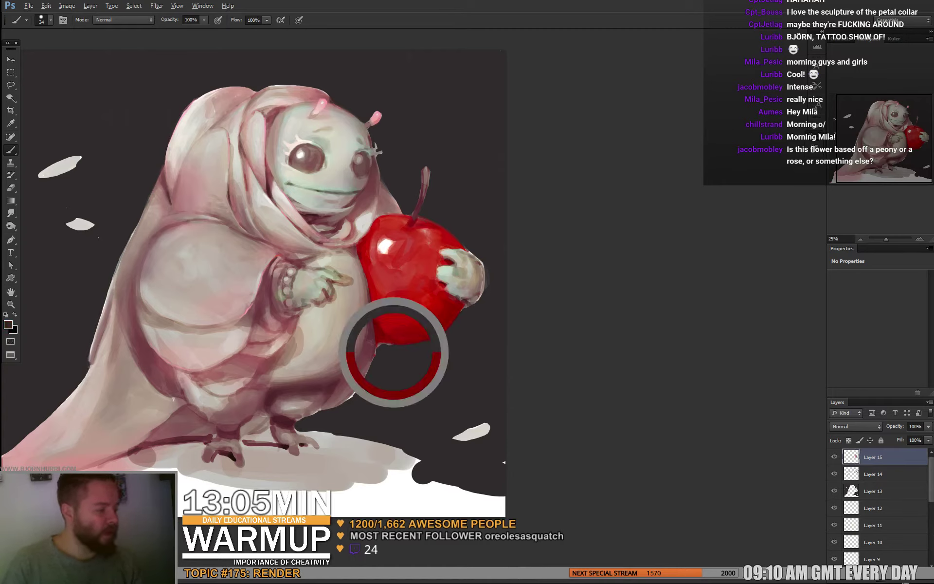
{"action": "right_click", "coordinate": [418, 340]}
{"action": "left_click_drag", "start_coordinate": [442, 362], "coordinate": [438, 363]}
{"action": "key", "text": "Return"}
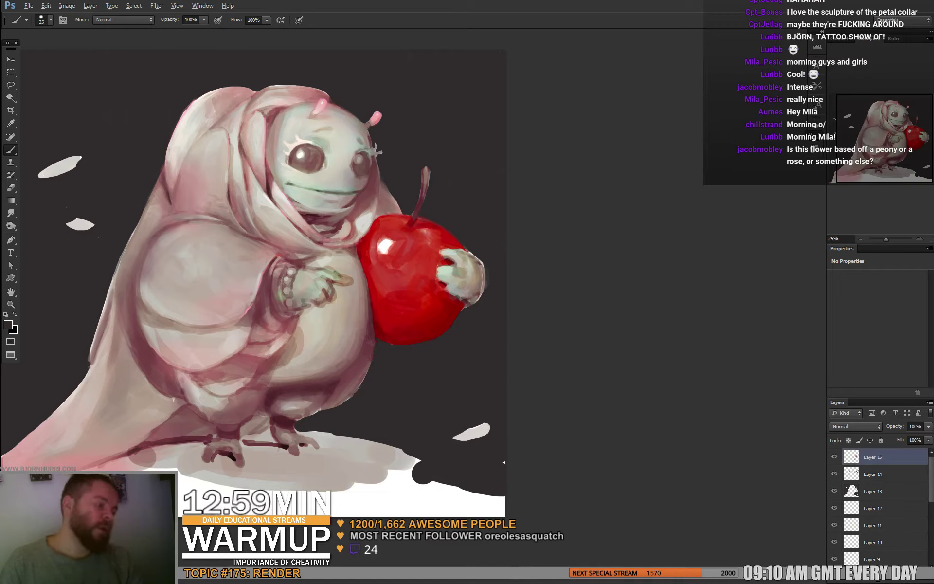
Deepen the belly shading near the apple and hand with sampled dark mauve, reducing the brush to 20 px and to 12 px
{"action": "left_click", "coordinate": [272, 395], "text": "alt"}
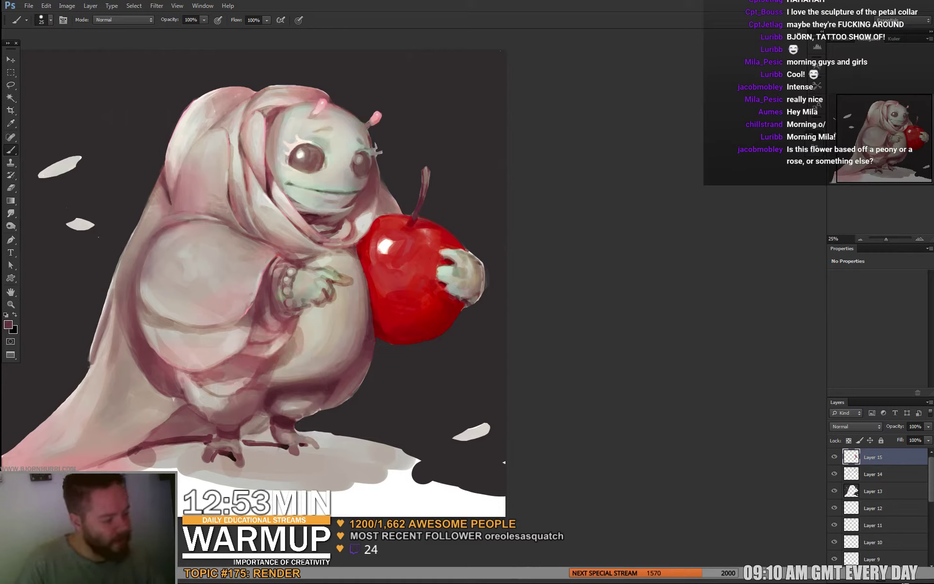
{"action": "left_click_drag", "start_coordinate": [253, 282], "coordinate": [255, 278]}
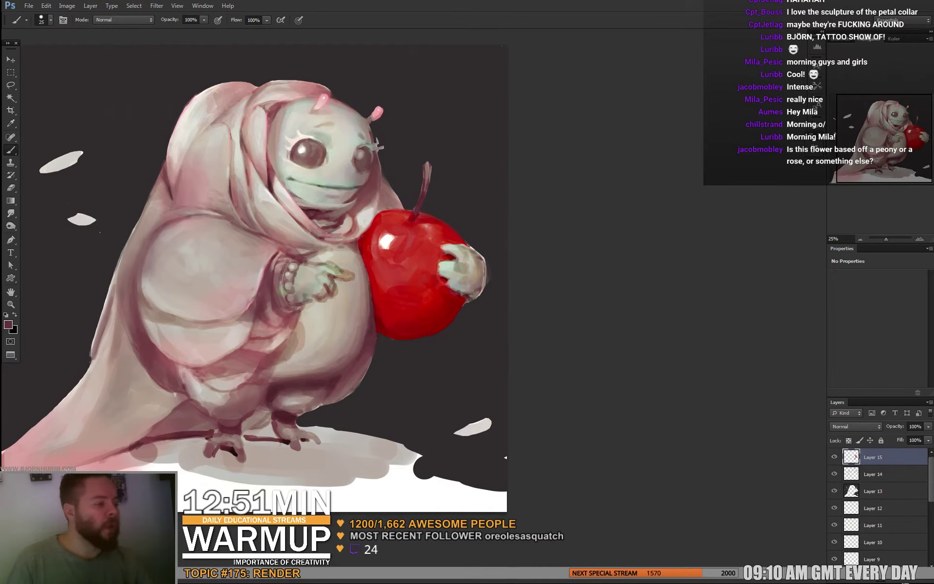
{"action": "right_click", "coordinate": [339, 256]}
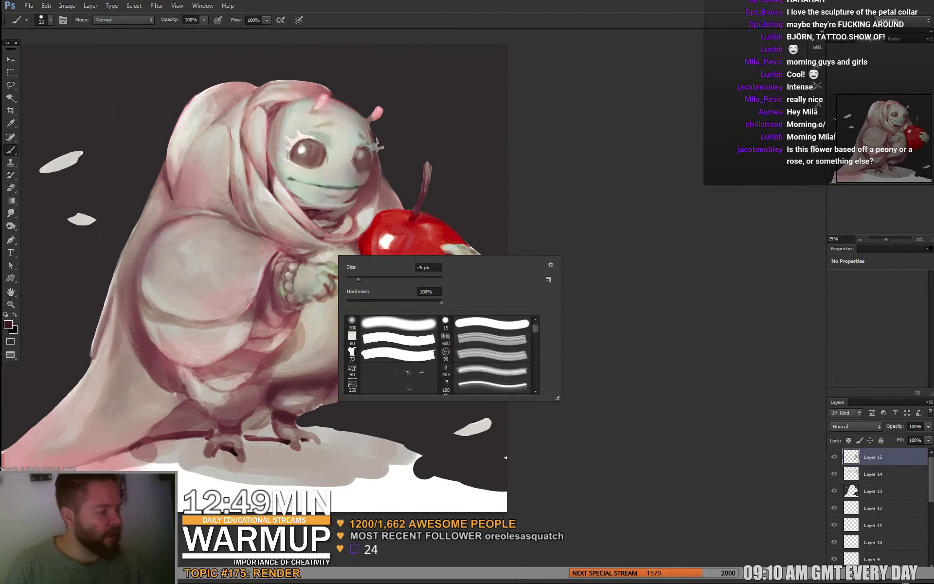
{"action": "key", "text": "Return"}
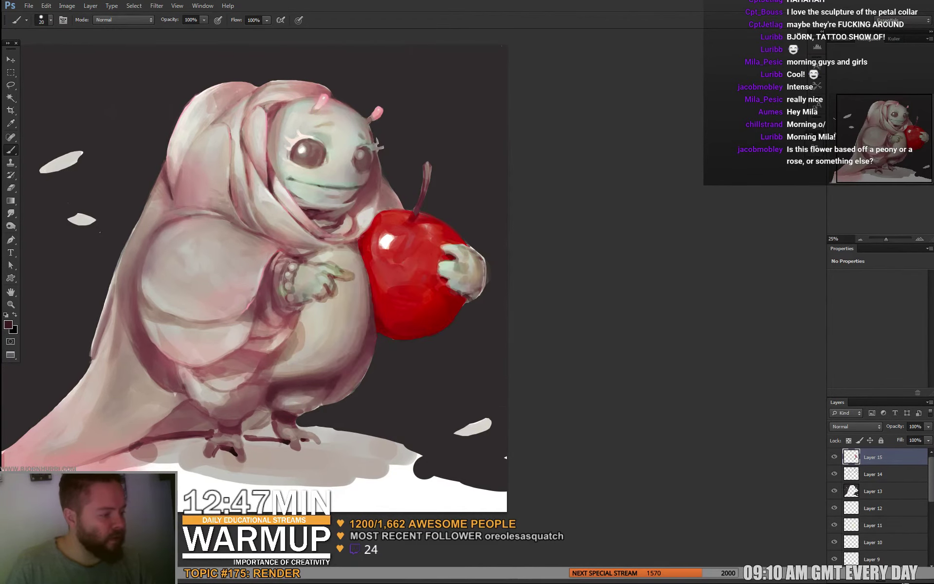
{"action": "right_click", "coordinate": [339, 247]}
{"action": "type", "text": "12"}
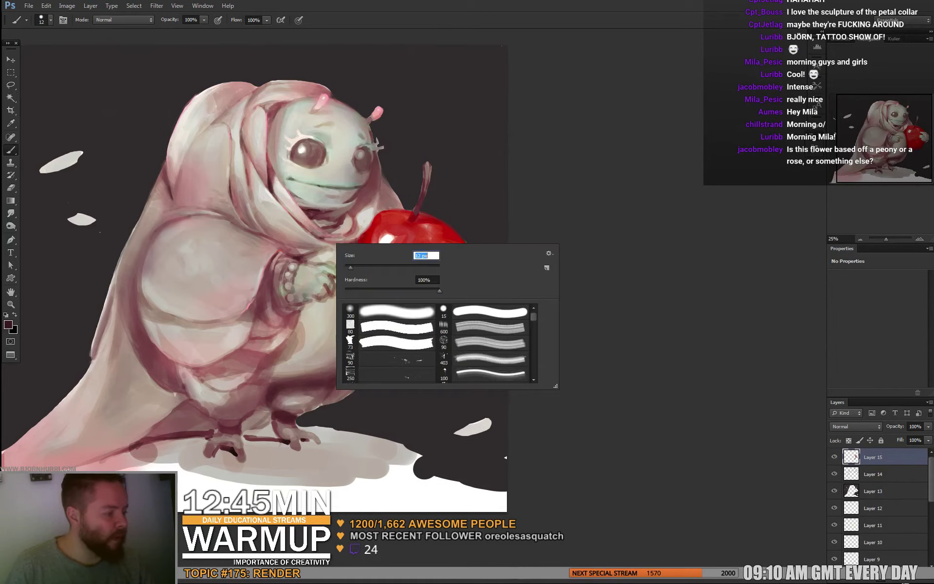
{"action": "key", "text": "Return"}
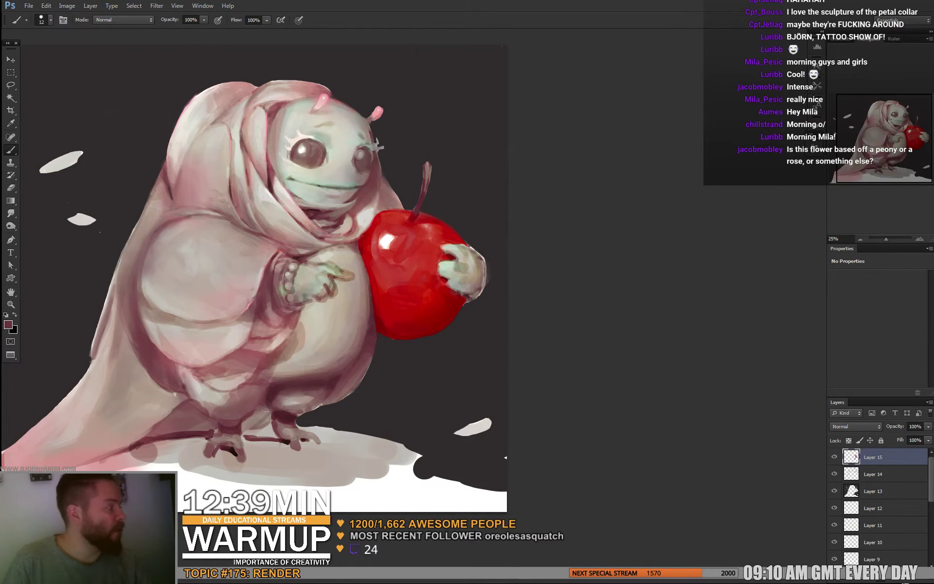
Enlarge the brush to 28 px and soften the belly area beside the apple with sampled rose tones
{"action": "left_click_drag", "start_coordinate": [365, 240], "coordinate": [366, 239]}
{"action": "right_click", "coordinate": [366, 239]}
{"action": "left_click", "coordinate": [387, 263]}
{"action": "key", "text": "Return"}
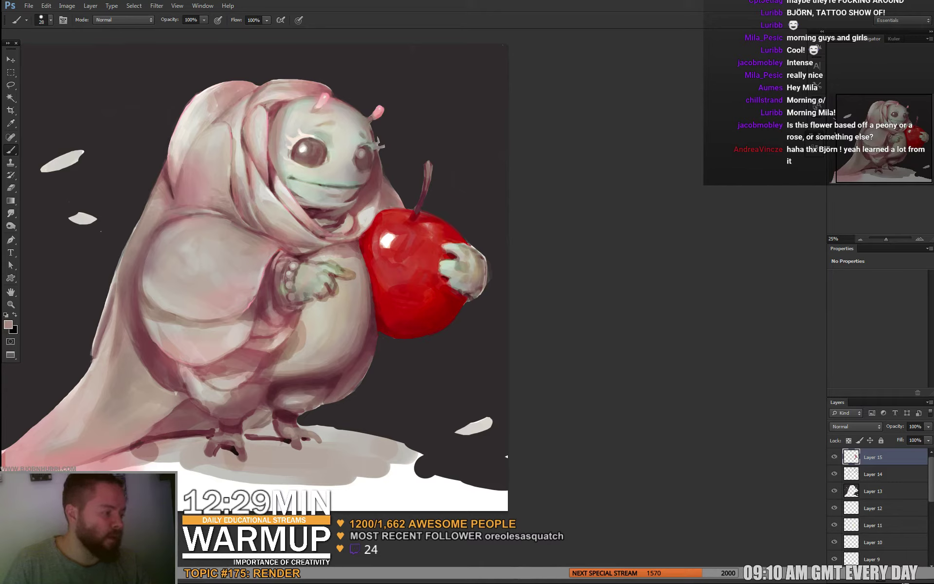
{"action": "left_click", "coordinate": [352, 262], "text": "alt"}
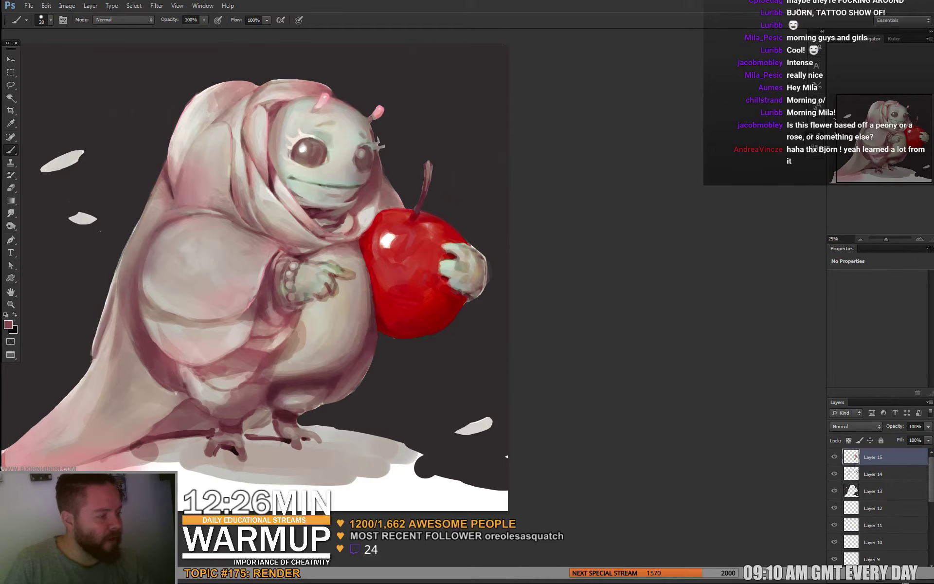
Blend the cloth folds on the belly below the bent arm with sampled rose and beige tones
{"action": "left_click_drag", "start_coordinate": [293, 324], "coordinate": [256, 299]}
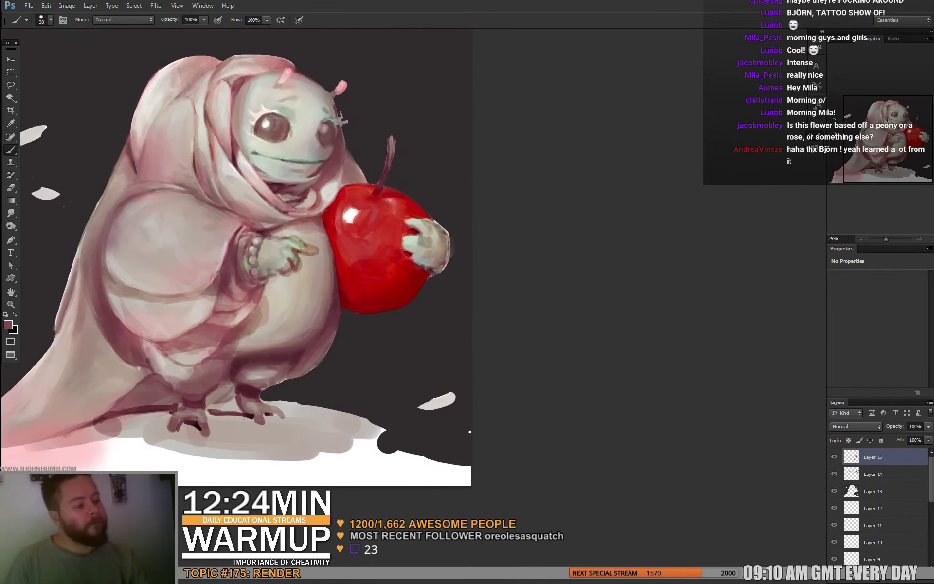
{"action": "left_click", "coordinate": [255, 299], "text": "alt"}
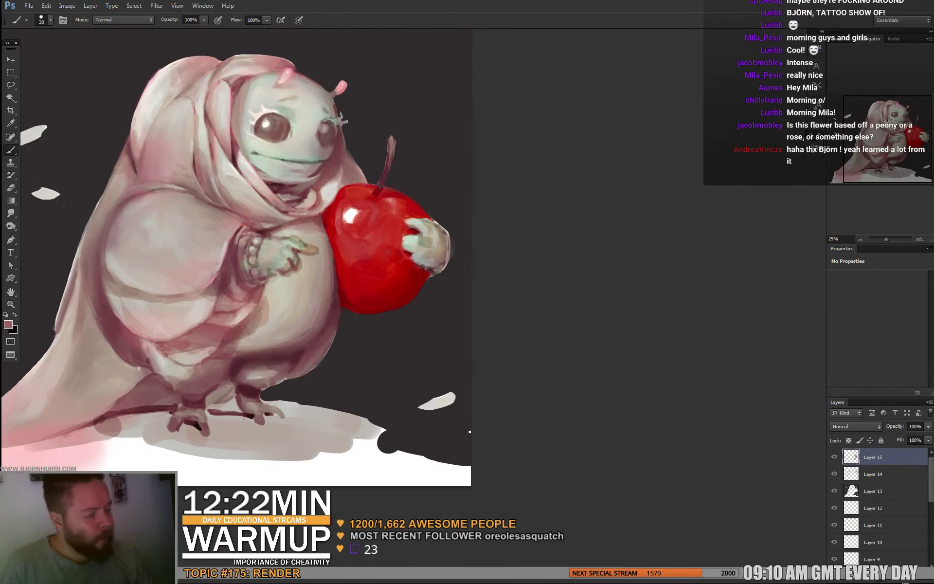
{"action": "left_click", "coordinate": [261, 305], "text": "alt"}
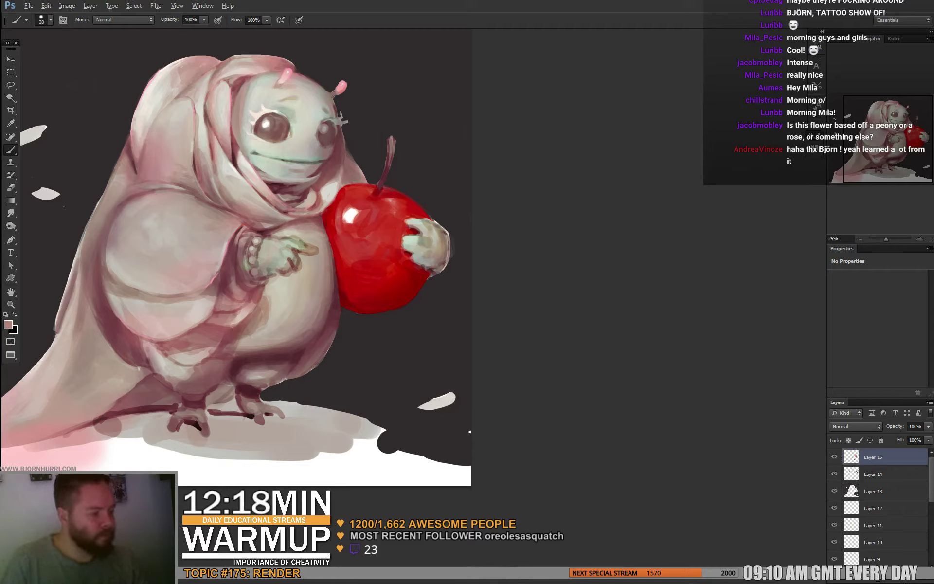
{"action": "left_click_drag", "start_coordinate": [273, 301], "coordinate": [270, 321]}
{"action": "left_click", "coordinate": [274, 305], "text": "alt"}
{"action": "left_click", "coordinate": [273, 307], "text": "alt"}
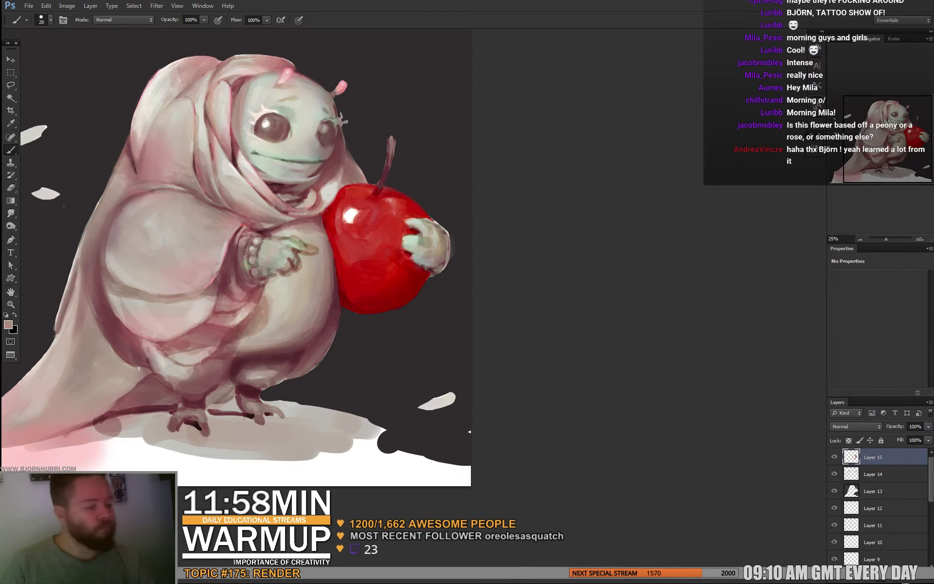
Refine the rounded shoulder and the adjoining cloak edge with sampled light mauve and pink tones
{"action": "left_click_drag", "start_coordinate": [241, 262], "coordinate": [268, 264]}
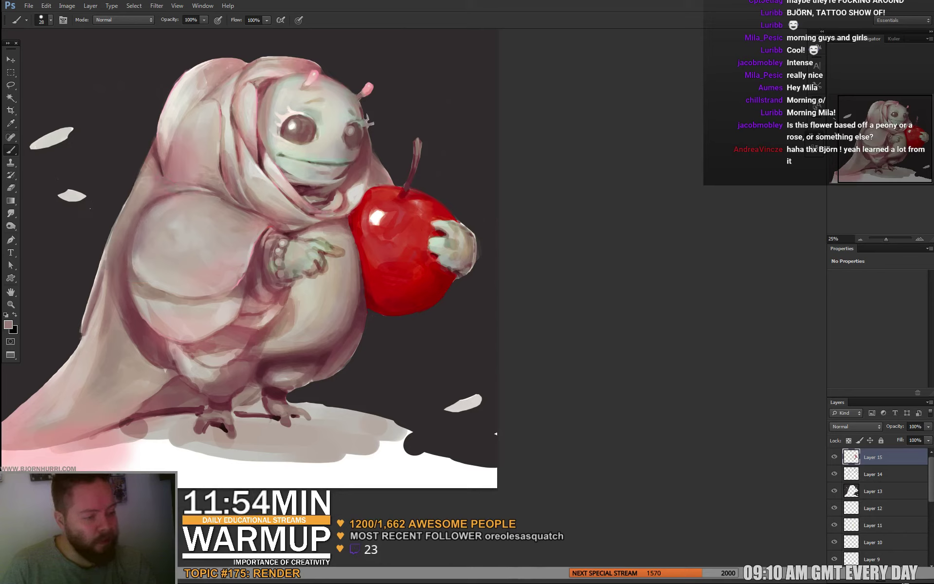
{"action": "left_click_drag", "start_coordinate": [134, 258], "coordinate": [134, 269]}
{"action": "left_click", "coordinate": [135, 267], "text": "alt"}
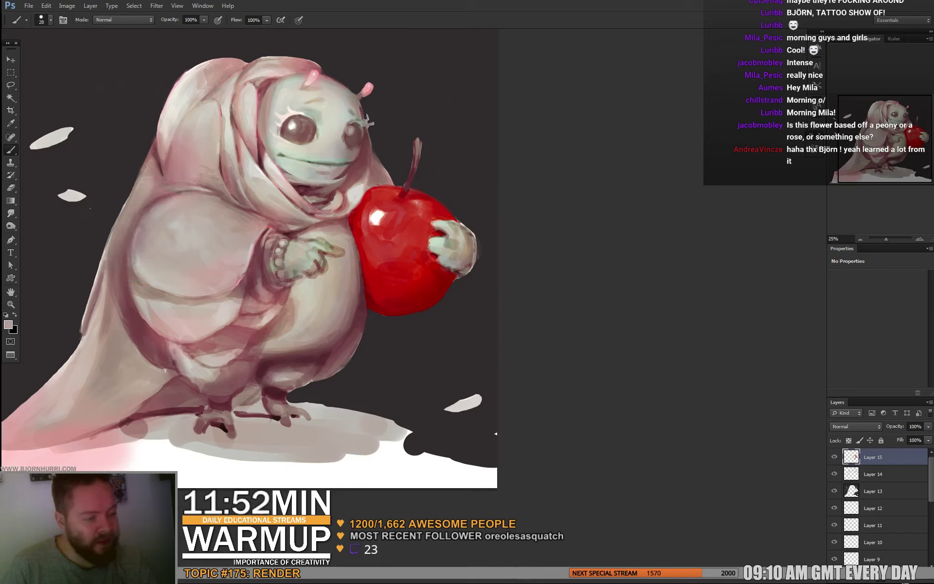
{"action": "left_click", "coordinate": [145, 238], "text": "alt"}
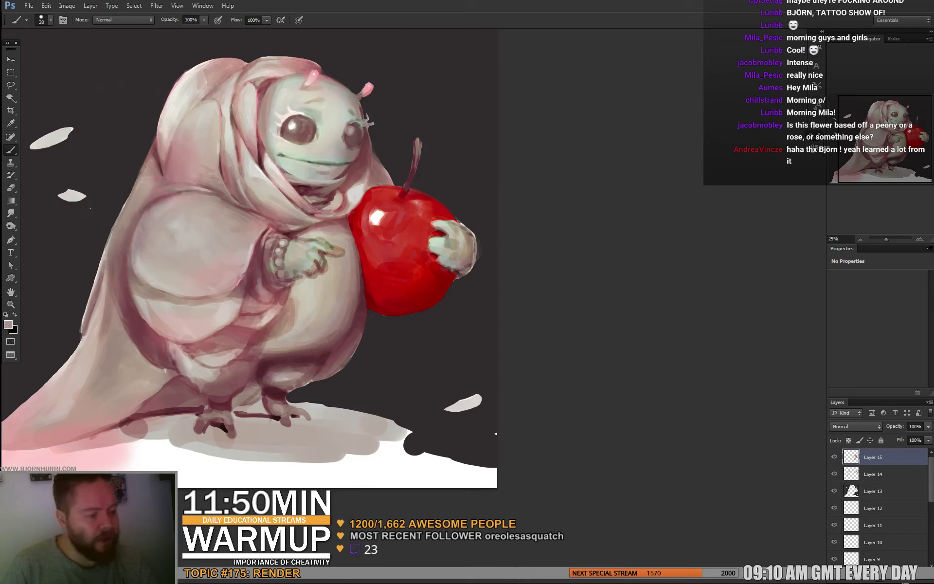
{"action": "left_click", "coordinate": [149, 180], "text": "alt"}
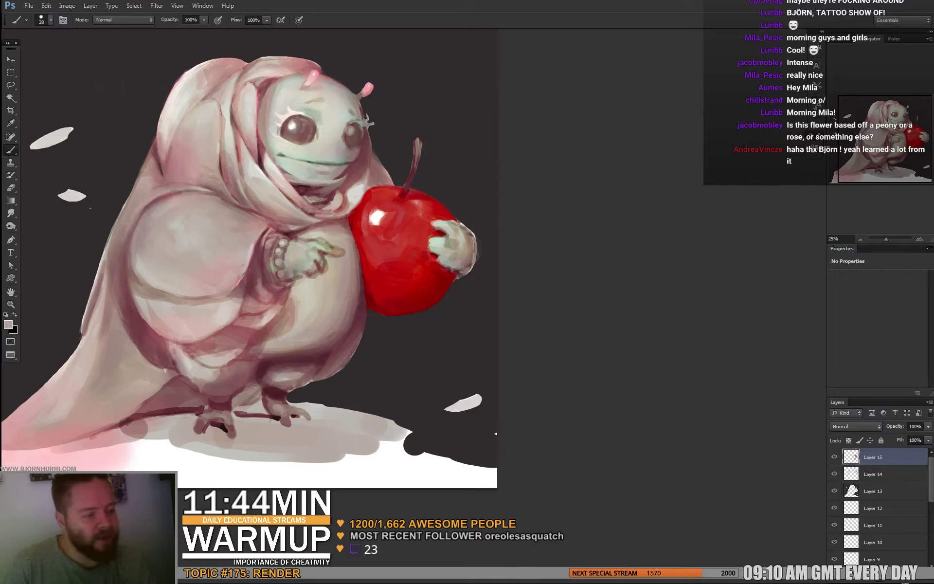
{"action": "left_click_drag", "start_coordinate": [123, 243], "coordinate": [123, 257]}
{"action": "left_click", "coordinate": [124, 250], "text": "alt"}
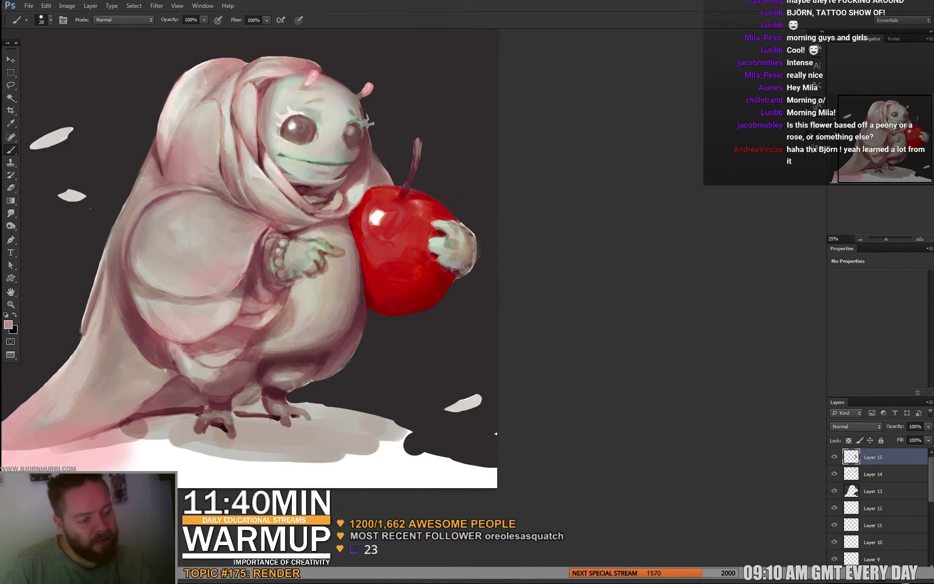
Brighten the back of the hood with sampled pale cloth tones
{"action": "left_click_drag", "start_coordinate": [173, 243], "coordinate": [159, 269]}
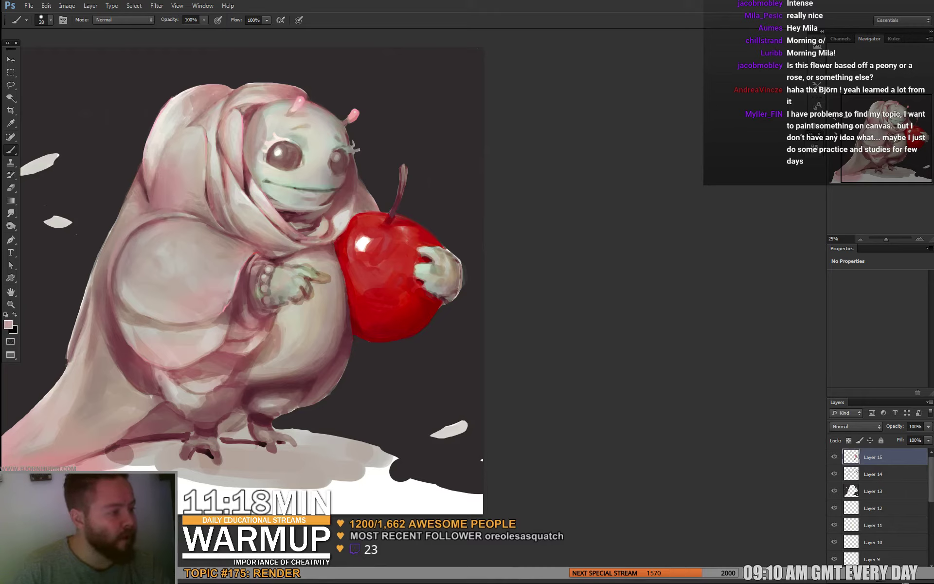
{"action": "left_click", "coordinate": [178, 122], "text": "alt"}
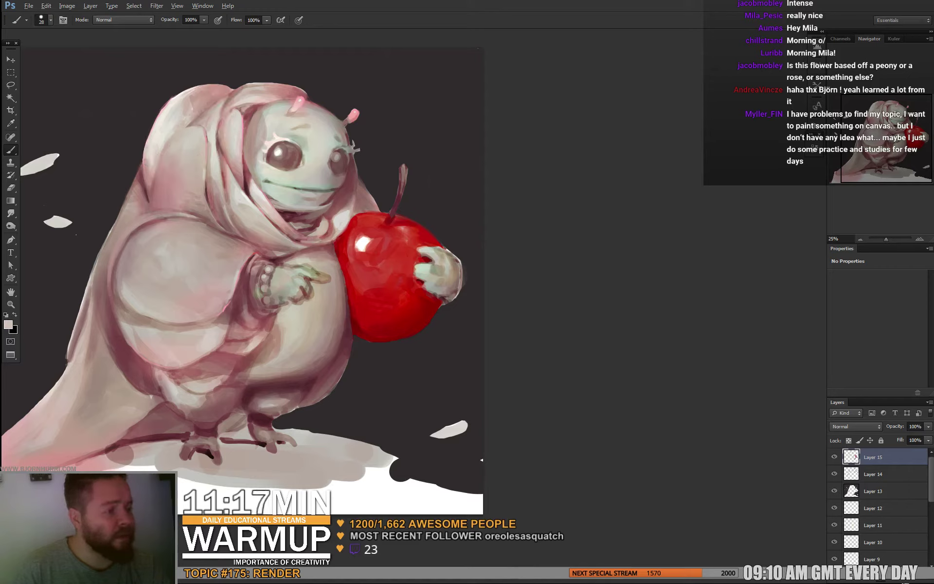
{"action": "left_click", "coordinate": [171, 127], "text": "alt"}
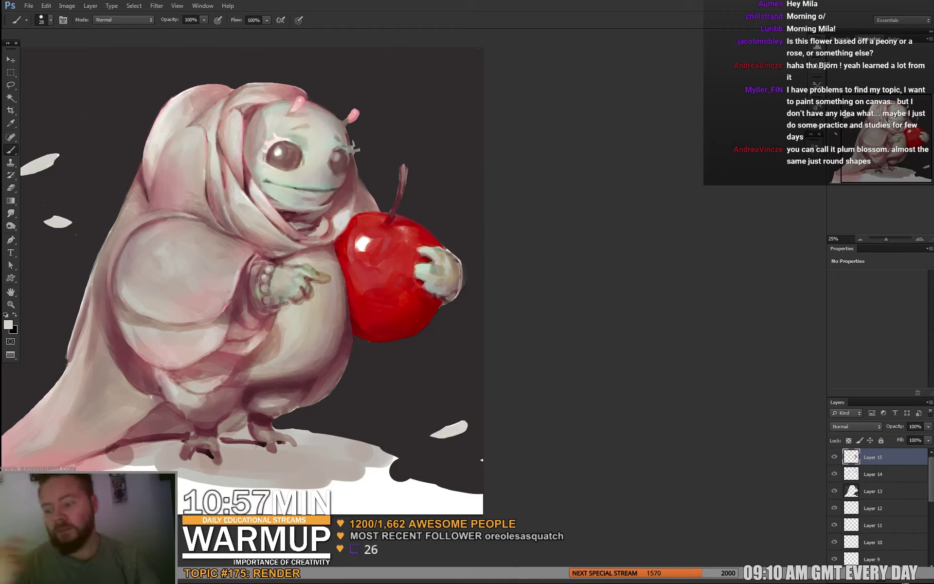
Refine the hood's inner edge beside the face with sampled rose and pale pink tones
{"action": "left_click_drag", "start_coordinate": [244, 282], "coordinate": [257, 289]}
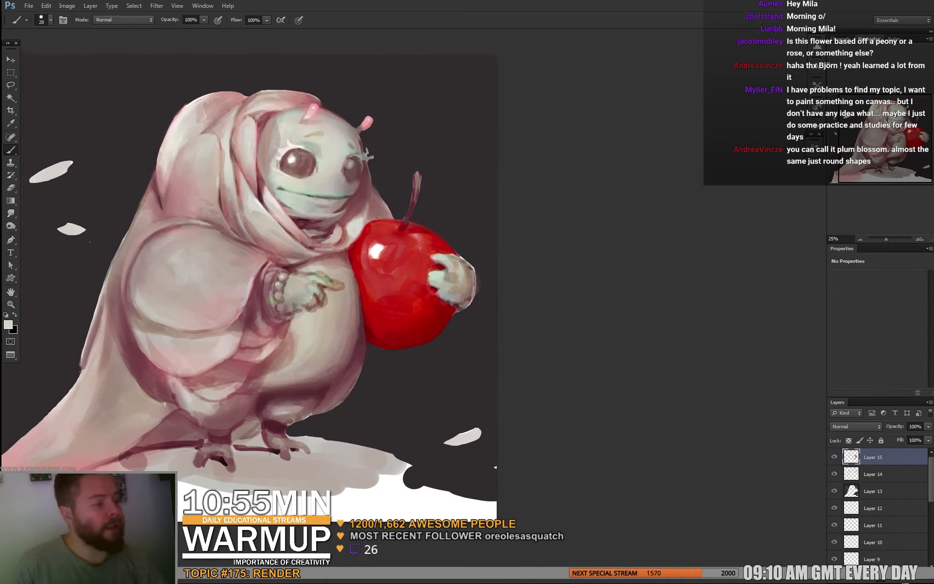
{"action": "left_click", "coordinate": [264, 120], "text": "alt"}
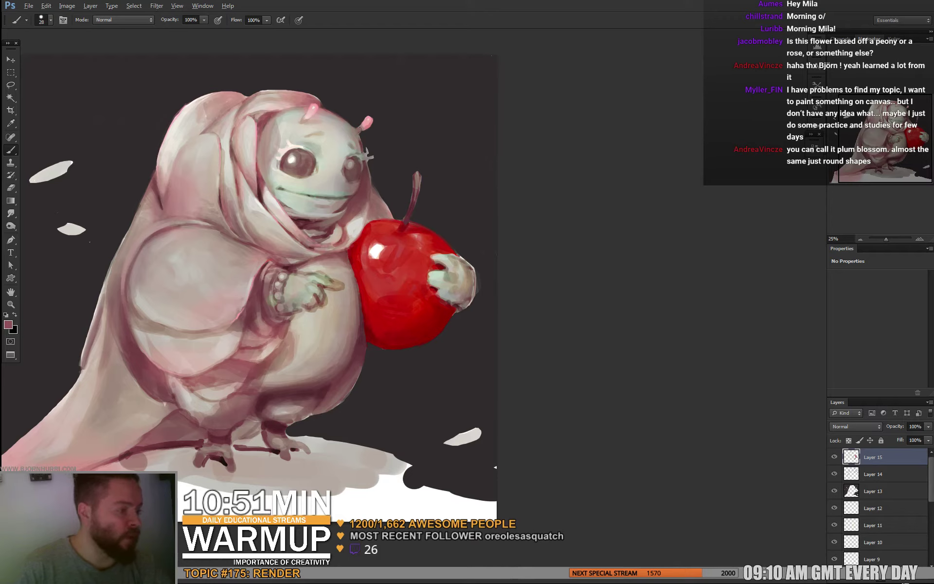
{"action": "left_click", "coordinate": [271, 136], "text": "alt"}
{"action": "left_click", "coordinate": [275, 139], "text": "alt"}
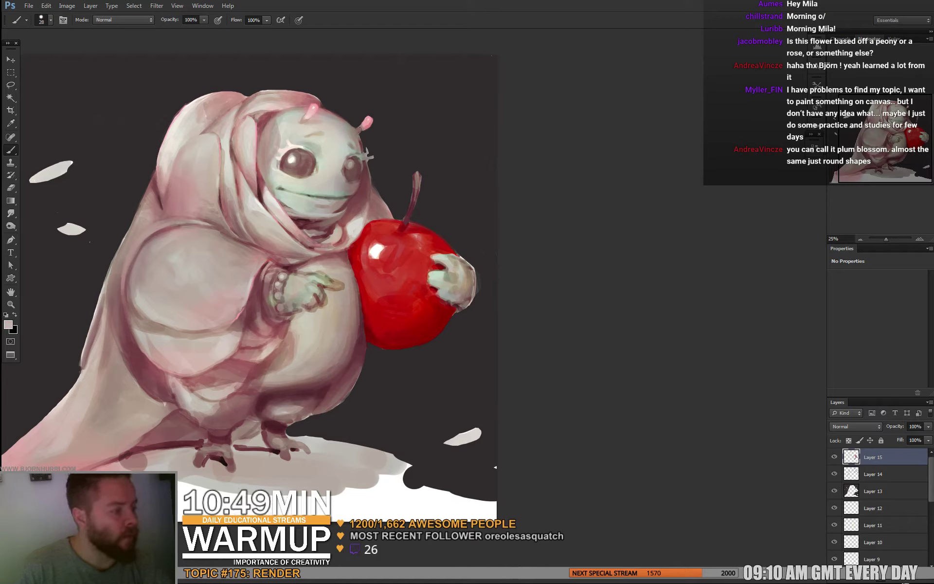
Reduce the brush to 20 px, then 10 px, and paint the larger eye's lashes with sampled pale cream tones
{"action": "left_click", "coordinate": [284, 151], "text": "alt"}
{"action": "right_click", "coordinate": [292, 144]}
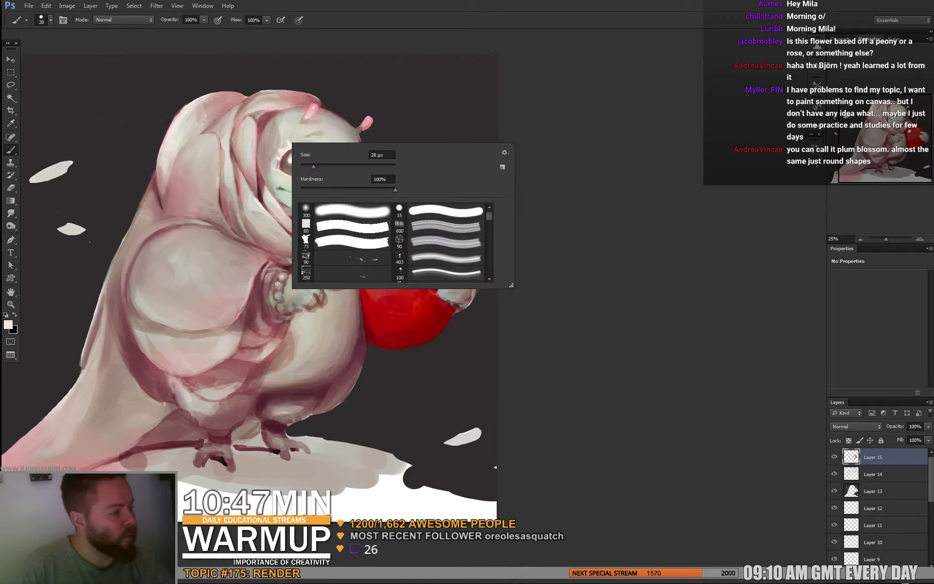
{"action": "left_click_drag", "start_coordinate": [313, 166], "coordinate": [310, 167]}
{"action": "key", "text": "Return"}
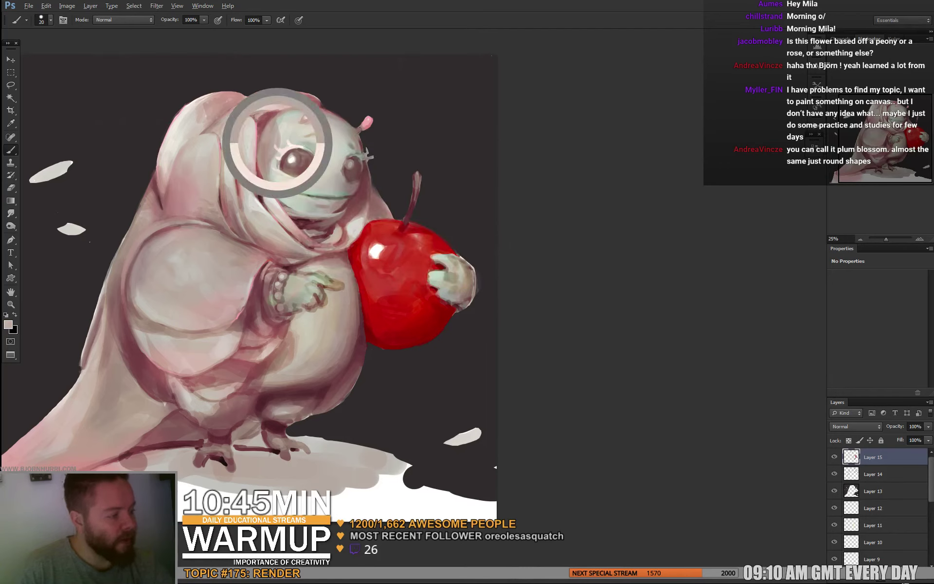
{"action": "left_click", "coordinate": [282, 155], "text": "alt"}
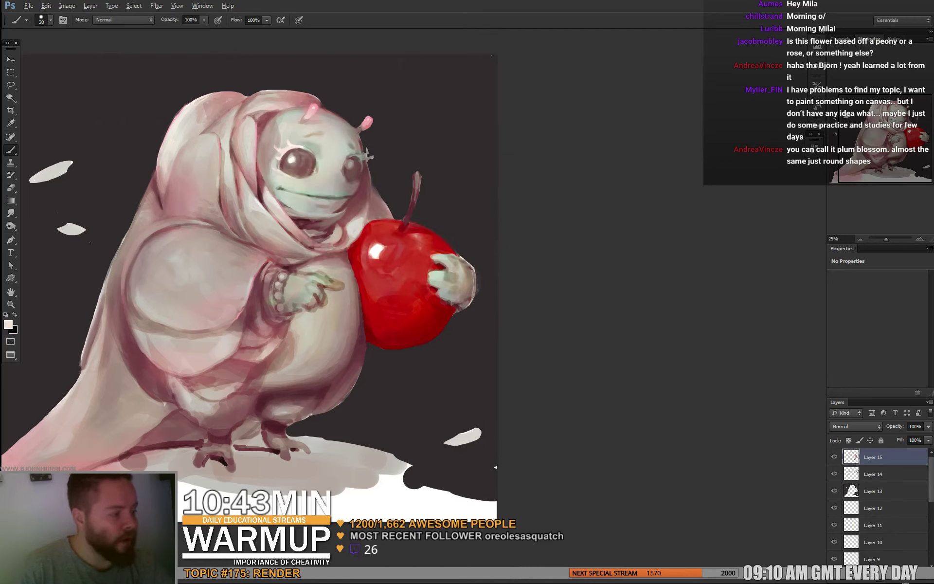
{"action": "right_click", "coordinate": [292, 152]}
{"action": "type", "text": "10"}
{"action": "key", "text": "Return"}
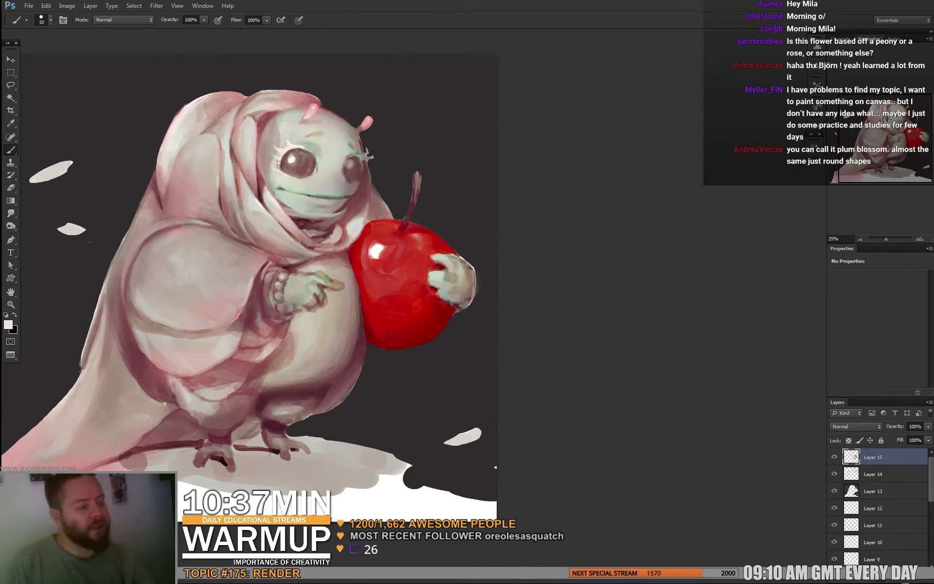
Darken the larger eye with a sampled deep plum tone, using a 17 px and then a 20 px brush
{"action": "left_click", "coordinate": [317, 226], "text": "alt"}
{"action": "left_click_drag", "start_coordinate": [296, 151], "coordinate": [295, 189]}
{"action": "right_click", "coordinate": [295, 189]}
{"action": "left_click", "coordinate": [312, 212]}
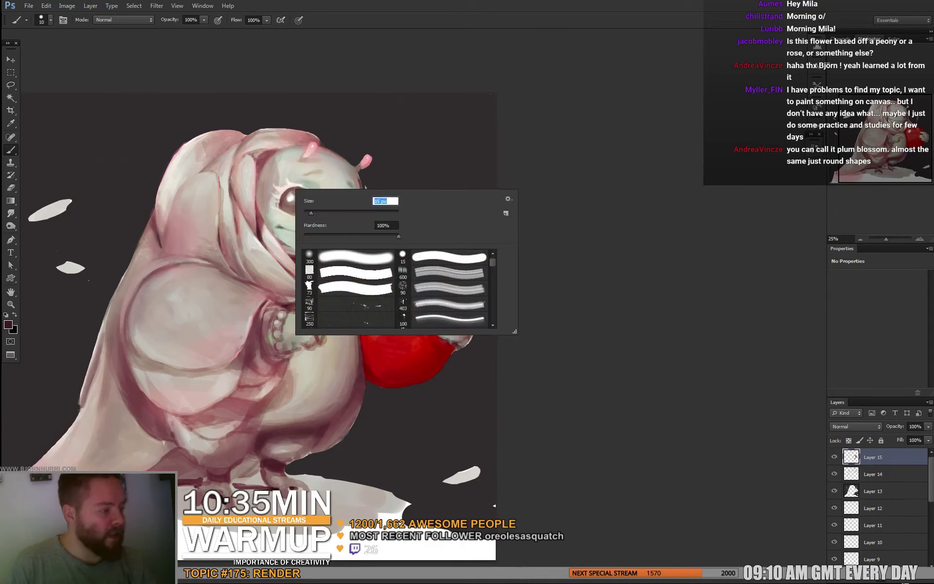
{"action": "key", "text": "Return"}
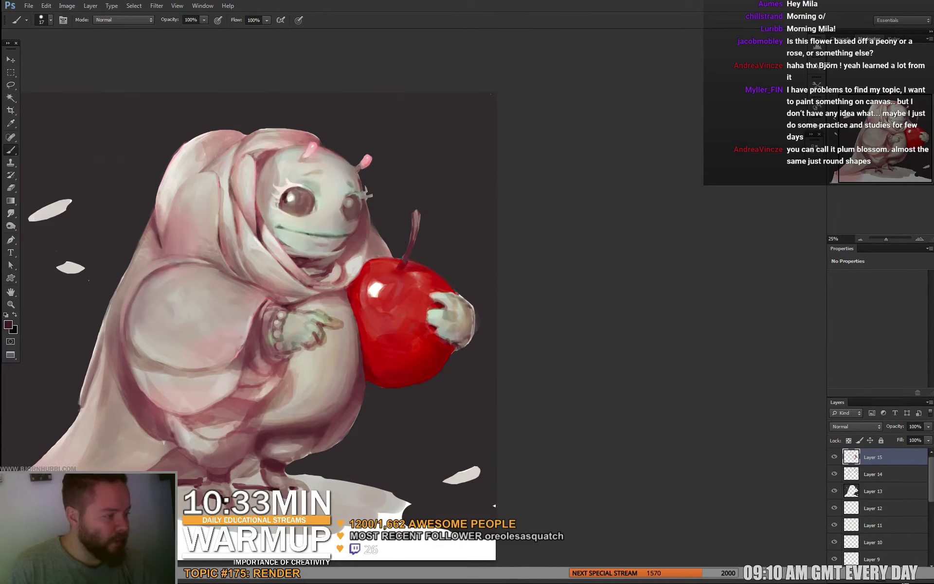
{"action": "right_click", "coordinate": [305, 191]}
{"action": "left_click", "coordinate": [322, 215]}
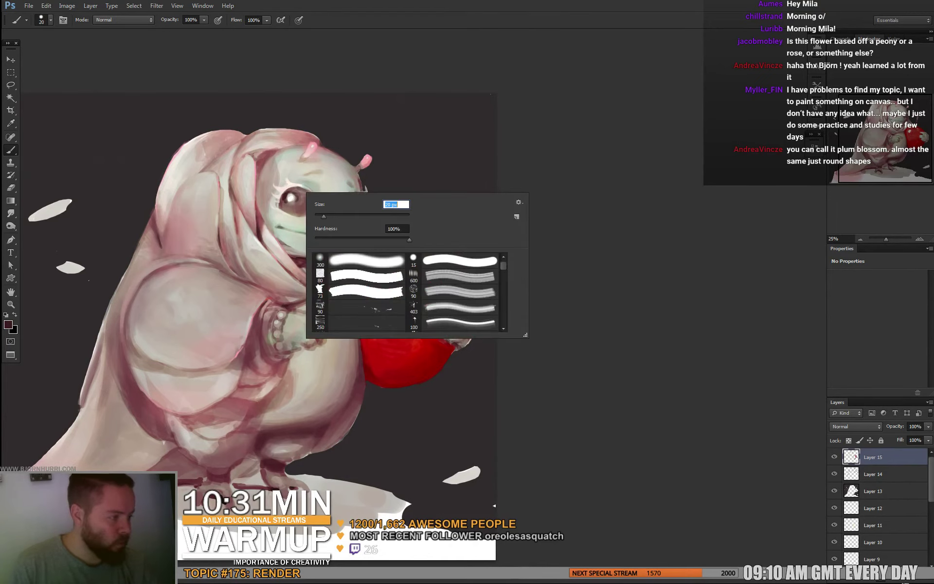
{"action": "key", "text": "Return"}
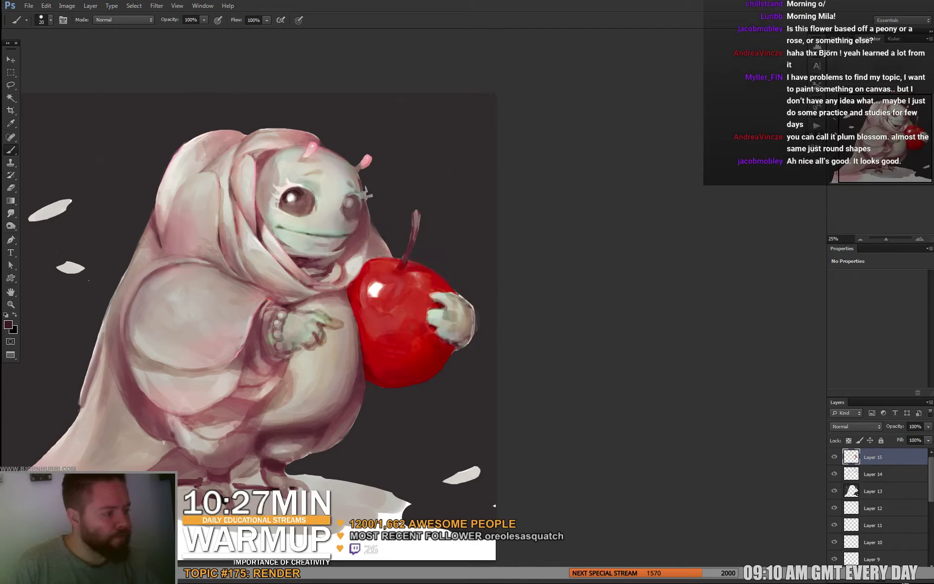
Enlarge the brush to 34 px and refine the larger eye and the forehead above it with sampled plum and pale grey tones
{"action": "right_click", "coordinate": [314, 197]}
{"action": "type", "text": "34"}
{"action": "key", "text": "Return"}
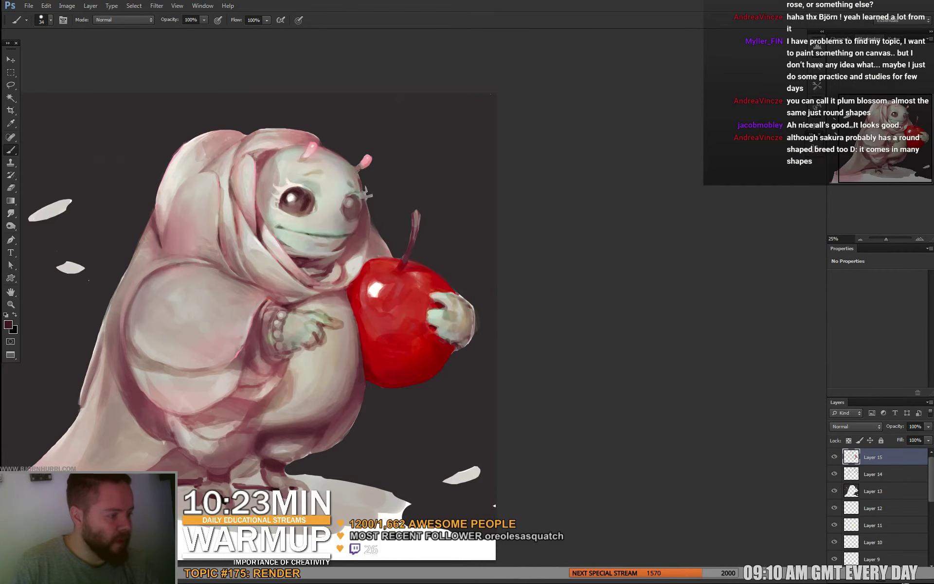
{"action": "left_click", "coordinate": [294, 155], "text": "alt"}
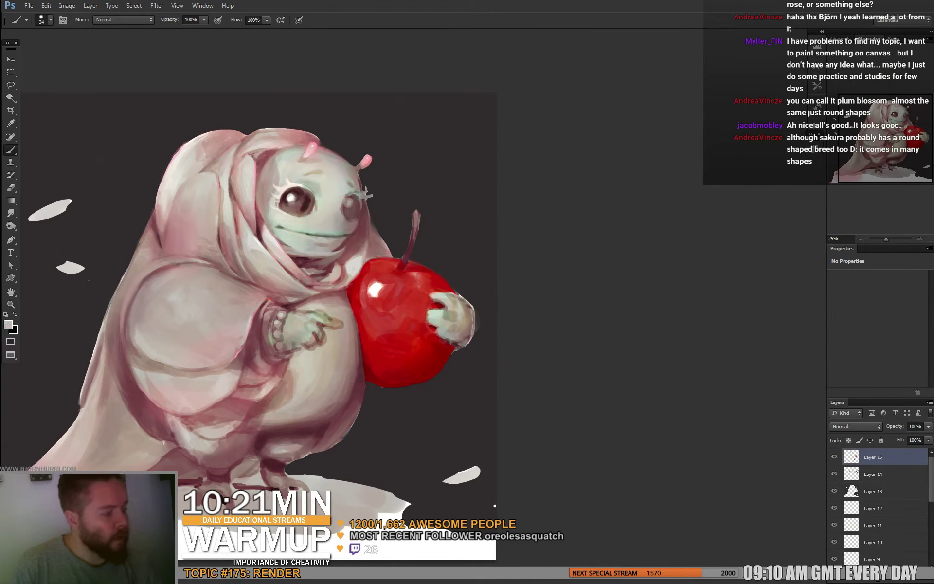
{"action": "left_click", "coordinate": [308, 201], "text": "alt"}
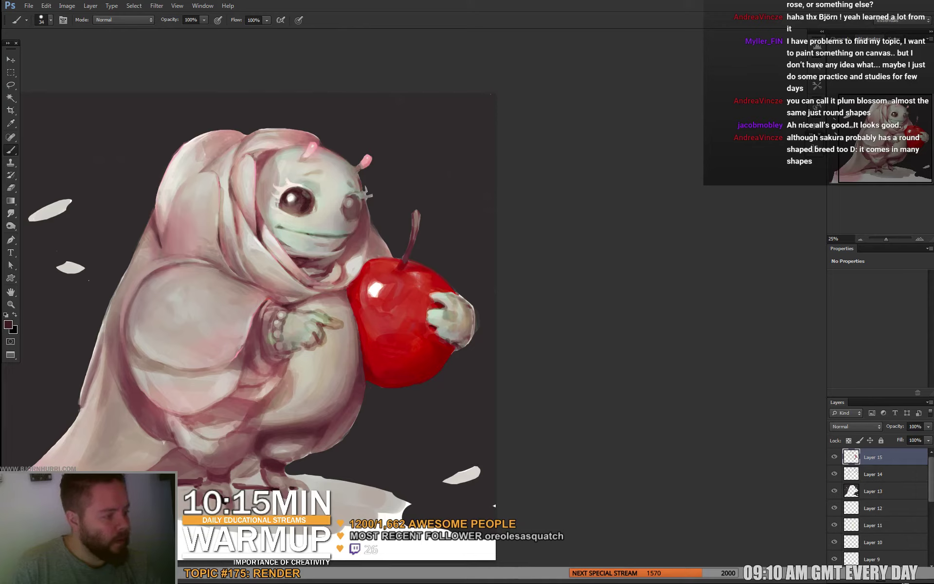
Reduce the brush to 17 px, then set it to 22 px, and darken the smaller far eye with sampled plum and grey-green tones
{"action": "right_click", "coordinate": [327, 205]}
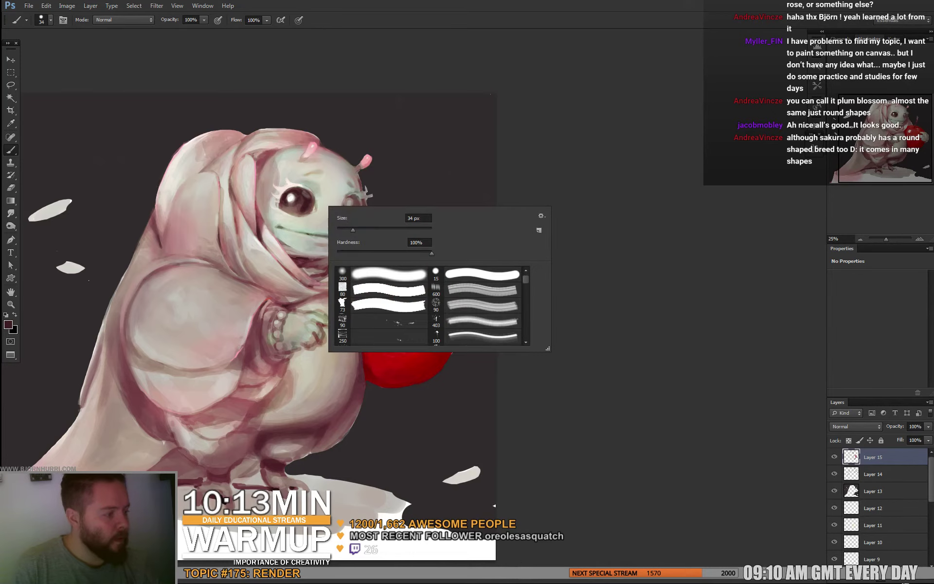
{"action": "left_click", "coordinate": [344, 228]}
{"action": "key", "text": "Return"}
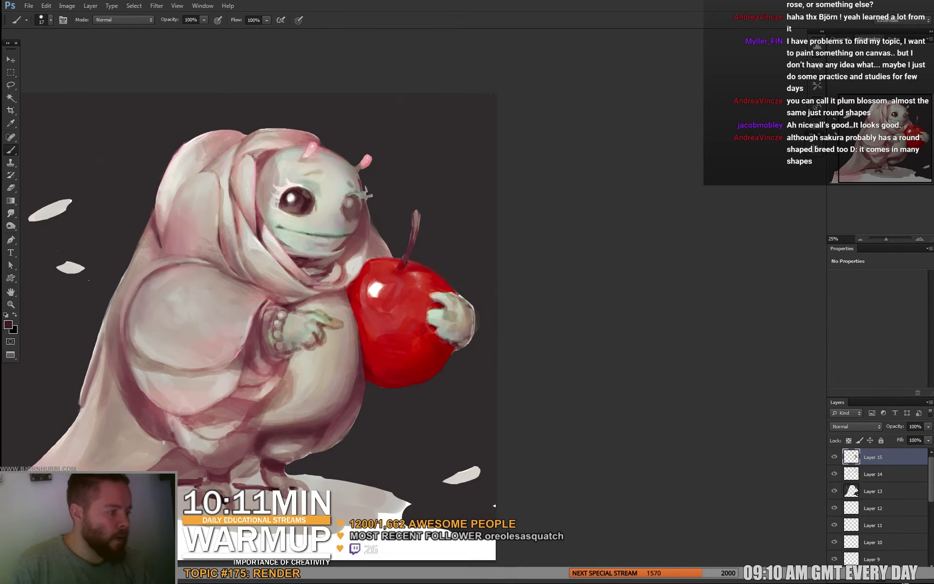
{"action": "right_click", "coordinate": [326, 191]}
{"action": "left_click", "coordinate": [344, 215]}
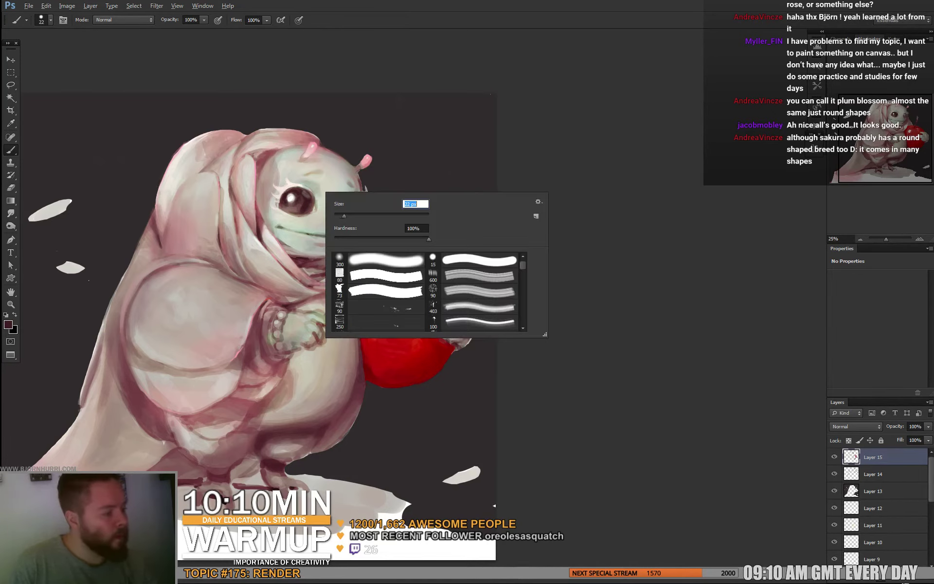
{"action": "key", "text": "Return"}
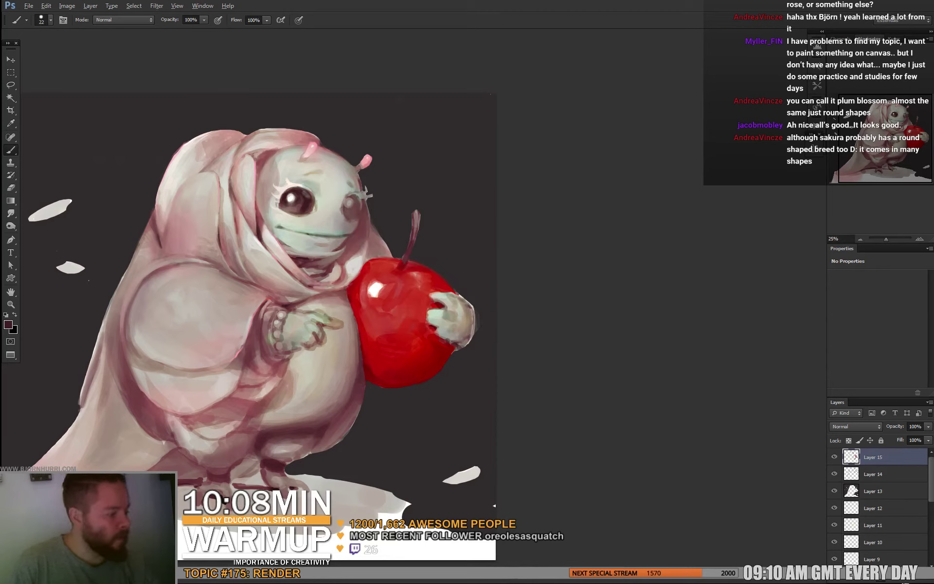
{"action": "left_click", "coordinate": [366, 194], "text": "alt"}
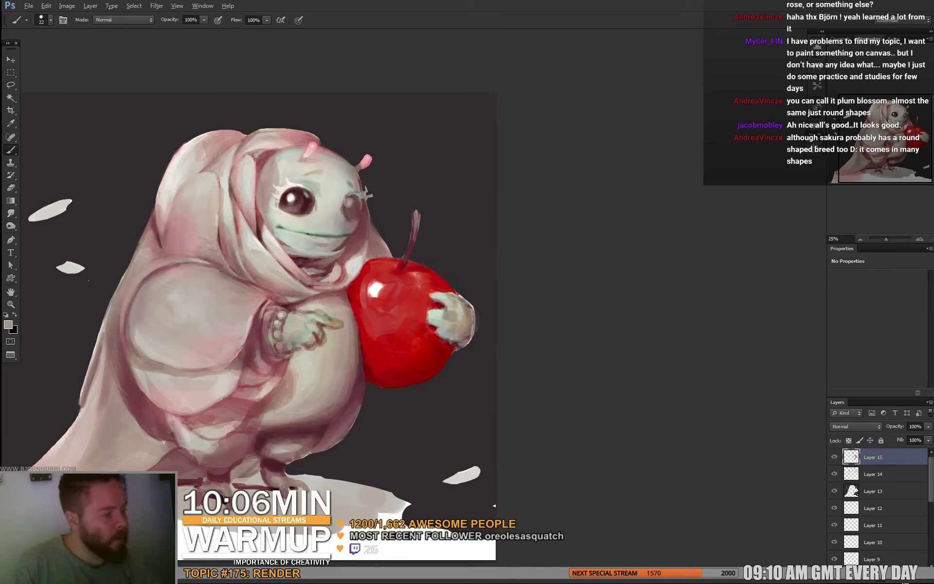
{"action": "left_click", "coordinate": [308, 200], "text": "alt"}
{"action": "left_click", "coordinate": [305, 195], "text": "alt"}
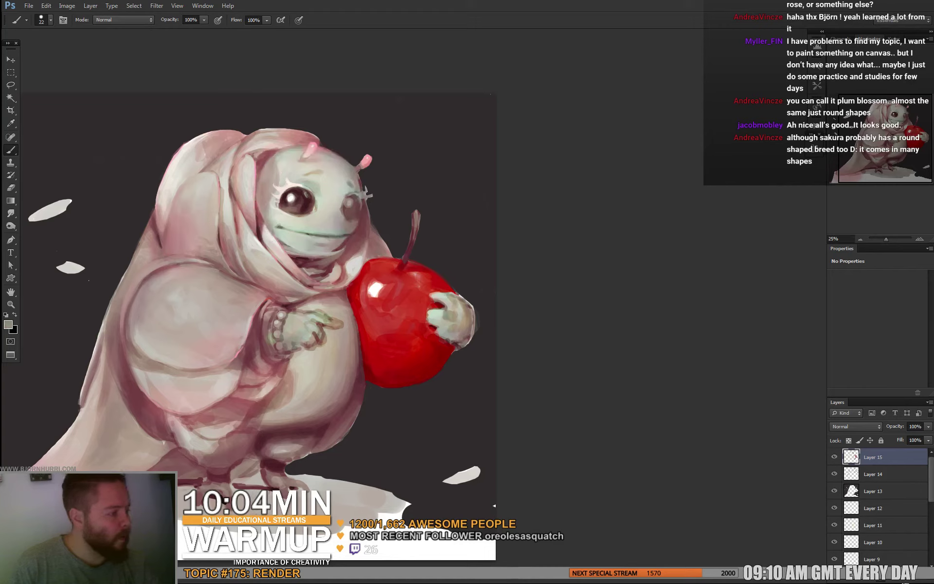
{"action": "left_click", "coordinate": [295, 192], "text": "alt"}
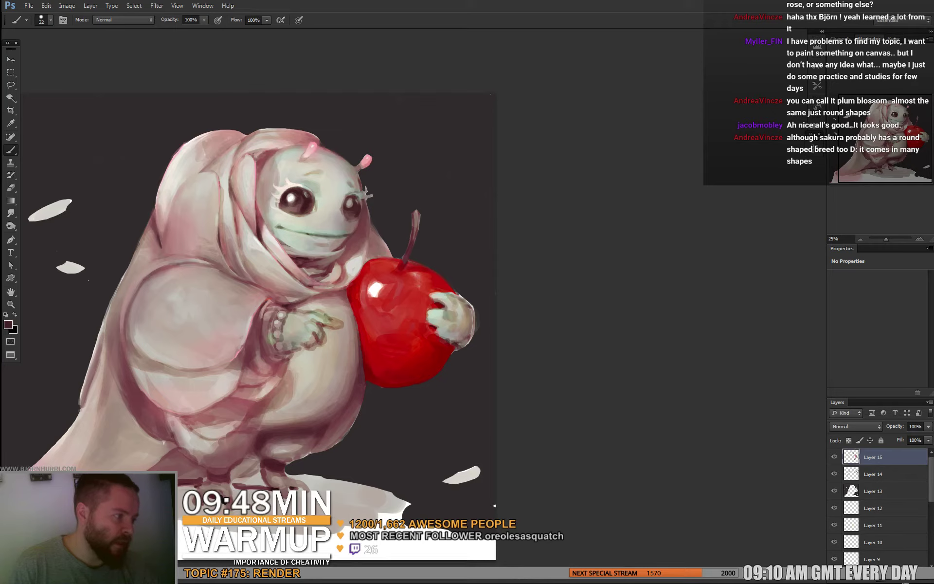
Set the brush to 17 px and add a white highlight to the far eye, refining it with the sampled dark eye tone
{"action": "right_click", "coordinate": [366, 194]}
{"action": "left_click", "coordinate": [380, 217]}
{"action": "key", "text": "Return"}
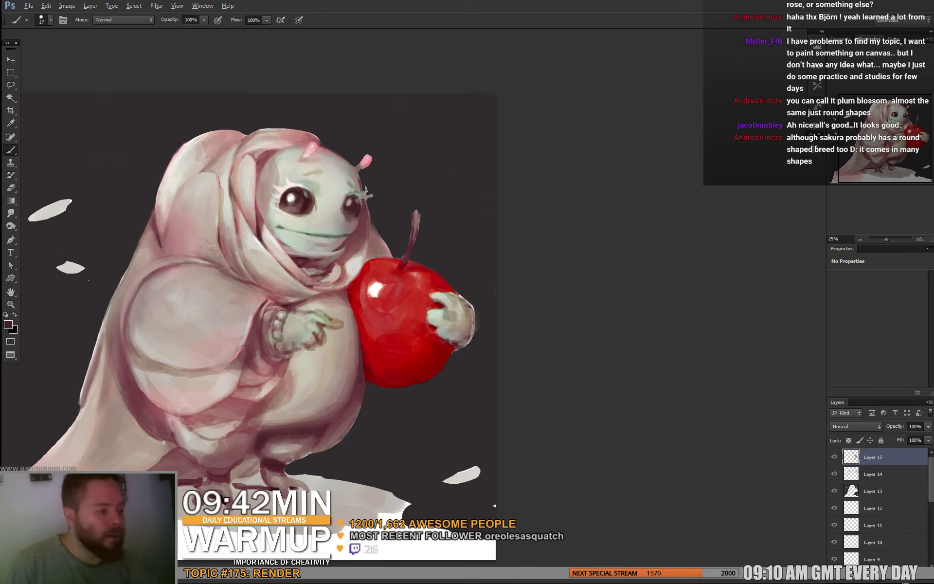
{"action": "left_click", "coordinate": [292, 199], "text": "alt"}
{"action": "left_click", "coordinate": [348, 202]}
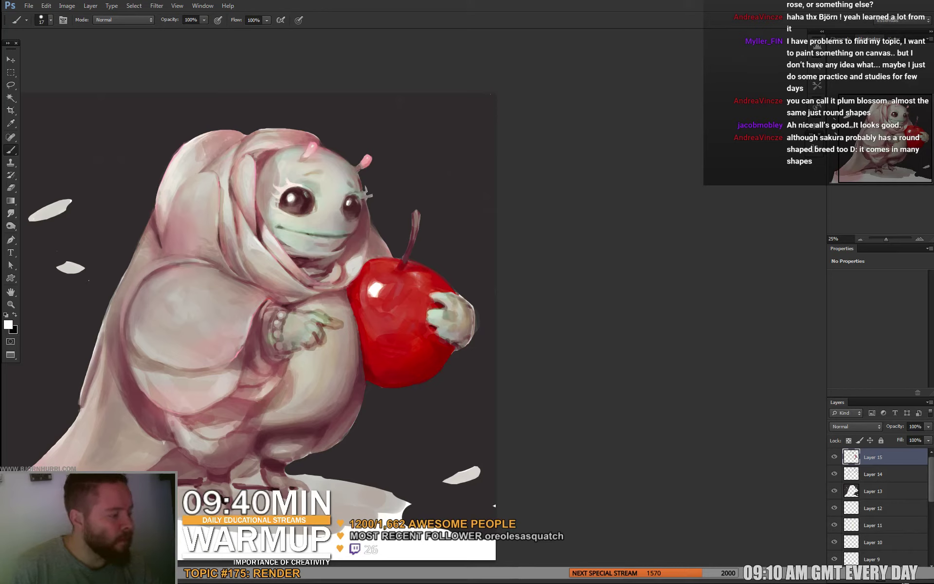
{"action": "left_click", "coordinate": [353, 202], "text": "alt"}
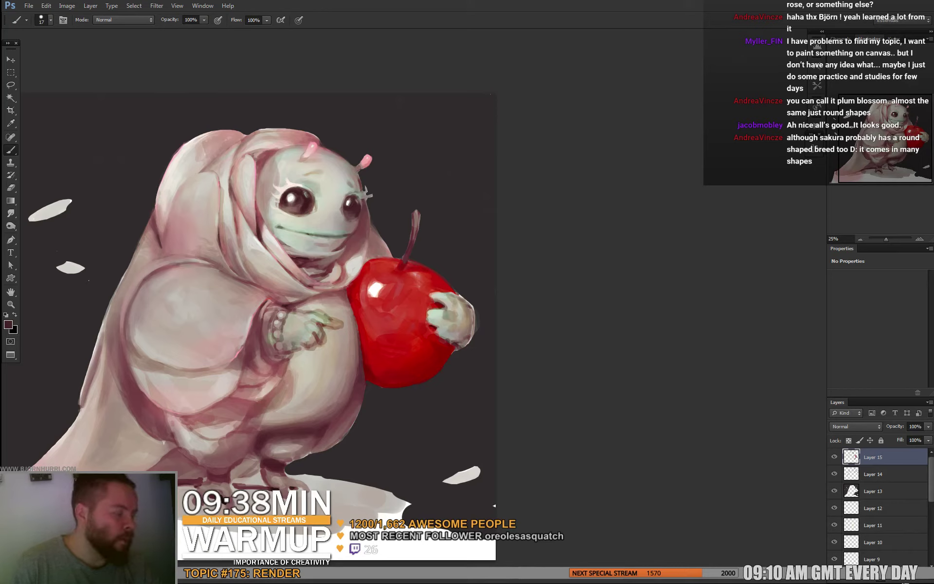
{"action": "left_click_drag", "start_coordinate": [353, 202], "coordinate": [356, 199]}
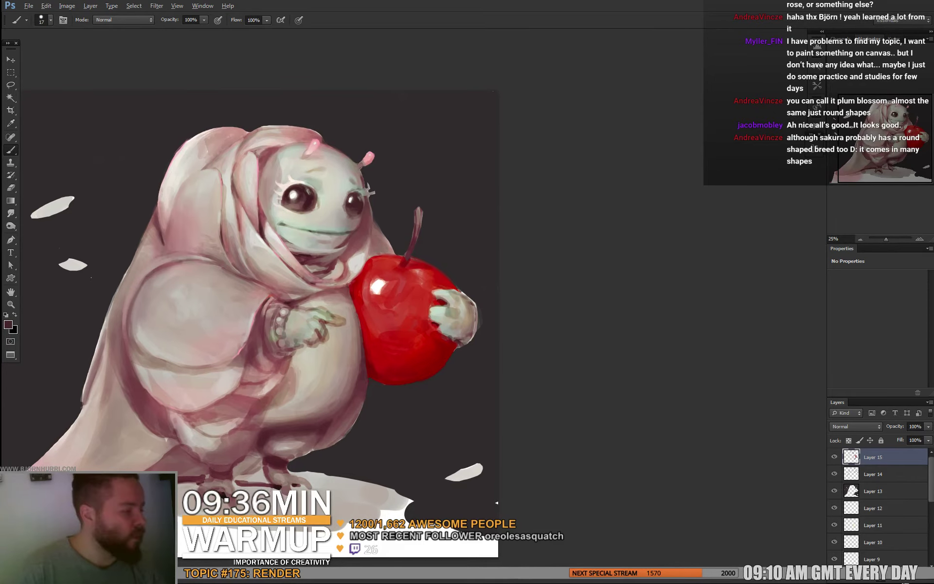
{"action": "left_click", "coordinate": [367, 192], "text": "alt"}
{"action": "left_click", "coordinate": [355, 200], "text": "alt"}
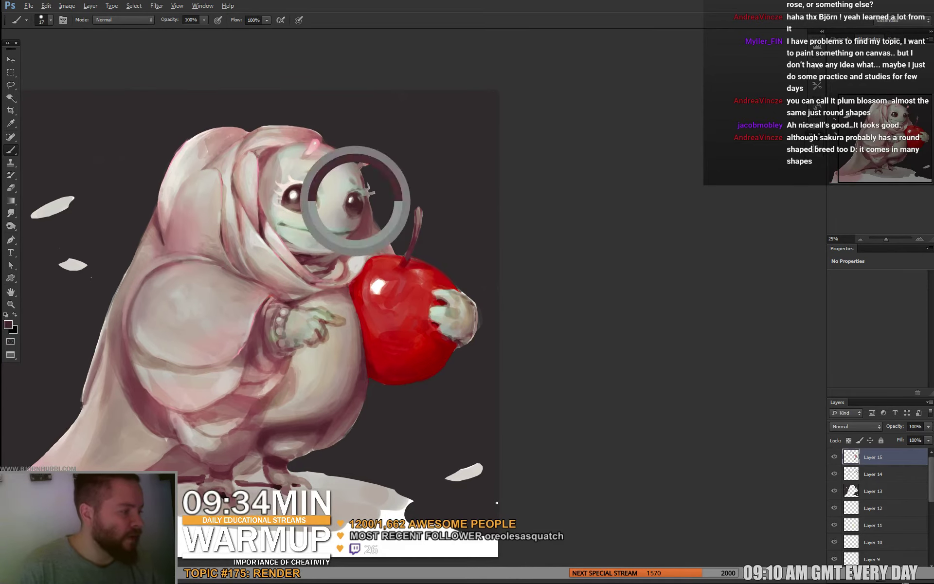
Reduce the brush to 11 px, paint pale lashes on the far eye and trim their edges with sampled dark tones
{"action": "left_click", "coordinate": [293, 181], "text": "alt"}
{"action": "right_click", "coordinate": [394, 189]}
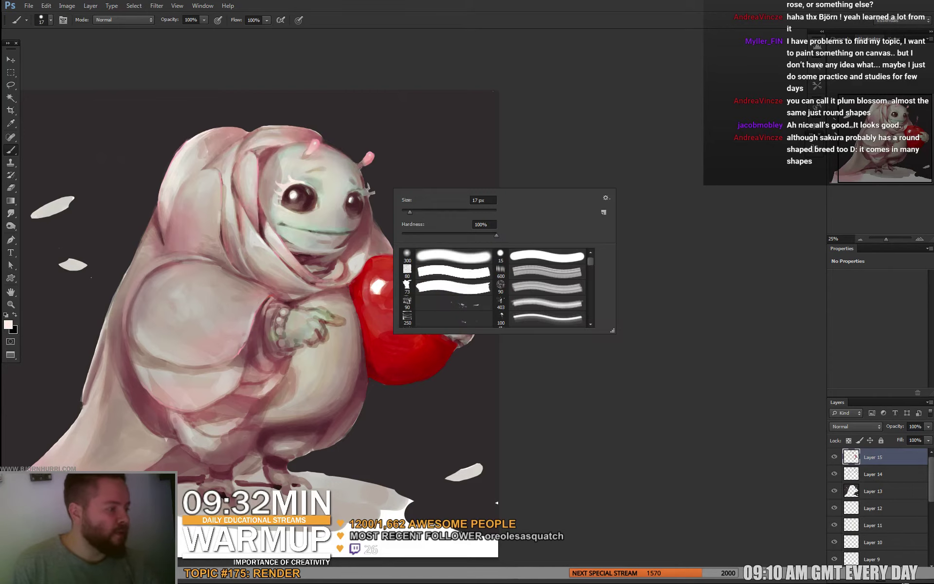
{"action": "left_click", "coordinate": [407, 212]}
{"action": "key", "text": "Return"}
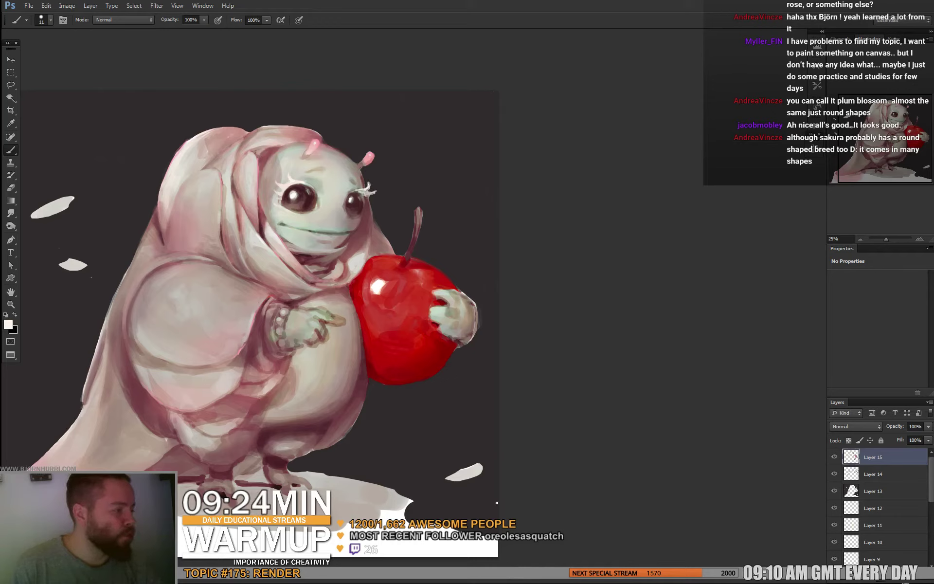
{"action": "left_click", "coordinate": [362, 193], "text": "alt"}
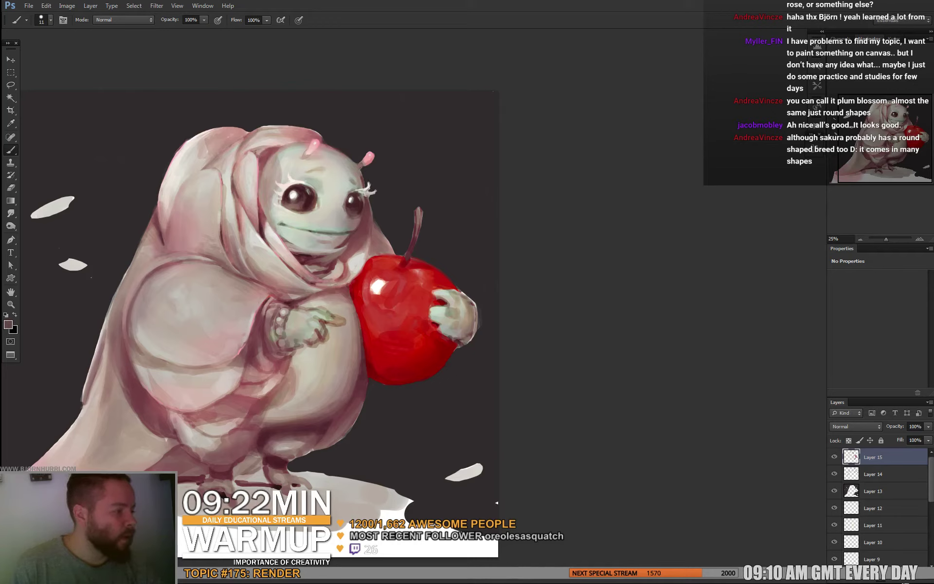
{"action": "left_click", "coordinate": [375, 195], "text": "alt"}
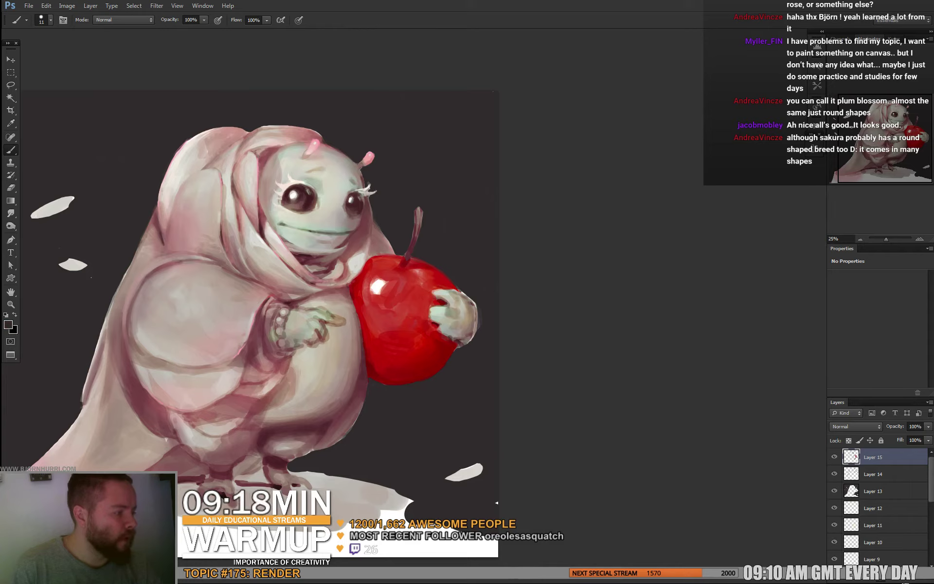
{"action": "key", "text": "x"}
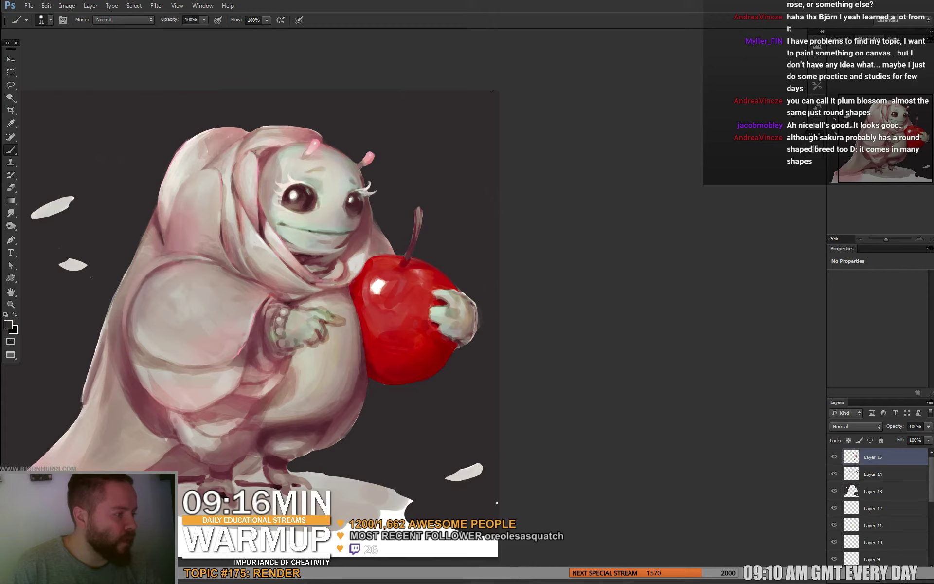
{"action": "left_click", "coordinate": [363, 191], "text": "alt"}
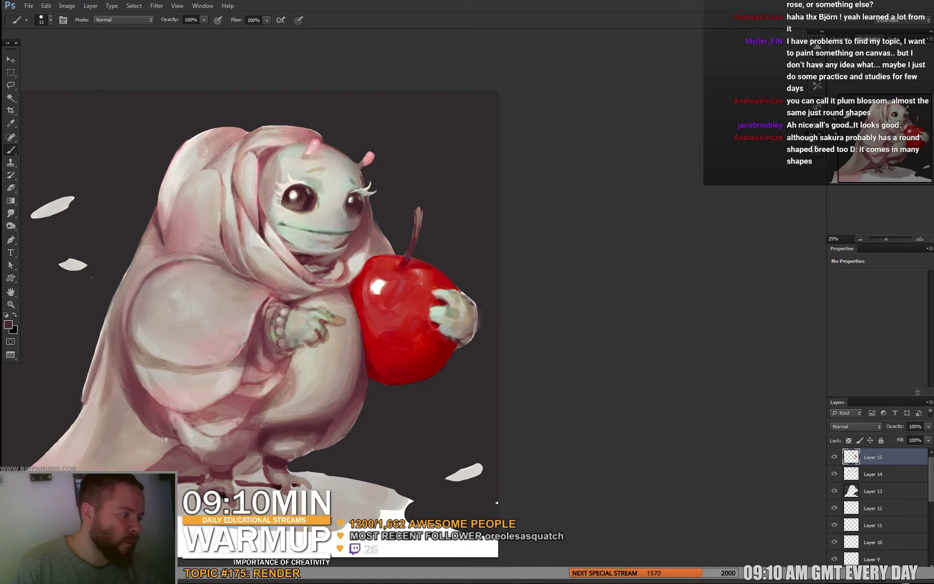
Enlarge the brush to 29 px and soften the face around and between the eyes with sampled grey tones
{"action": "right_click", "coordinate": [379, 173]}
{"action": "left_click_drag", "start_coordinate": [392, 196], "coordinate": [401, 197]}
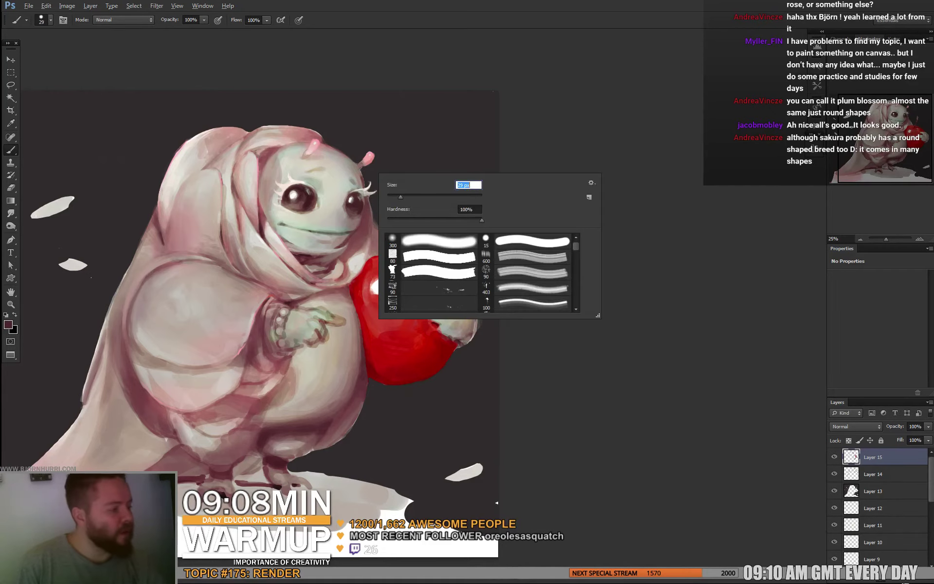
{"action": "key", "text": "Return"}
{"action": "left_click", "coordinate": [311, 182], "text": "alt"}
{"action": "left_click", "coordinate": [309, 184], "text": "alt"}
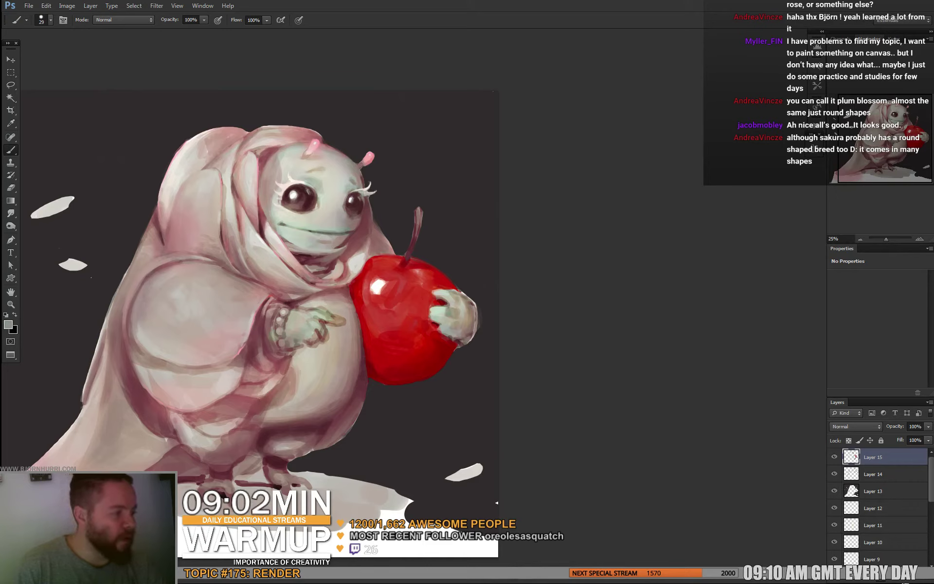
{"action": "left_click", "coordinate": [342, 199], "text": "alt"}
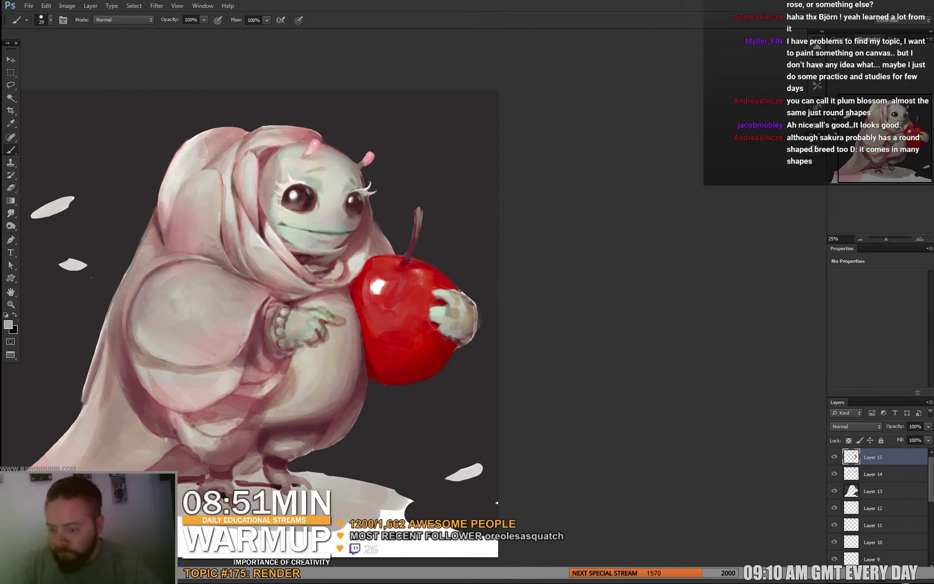
Pick the 15 px hard round brush, reduce it to 12 px, and refine the larger near eye with sampled plum and pale grey tones
{"action": "right_click", "coordinate": [354, 212]}
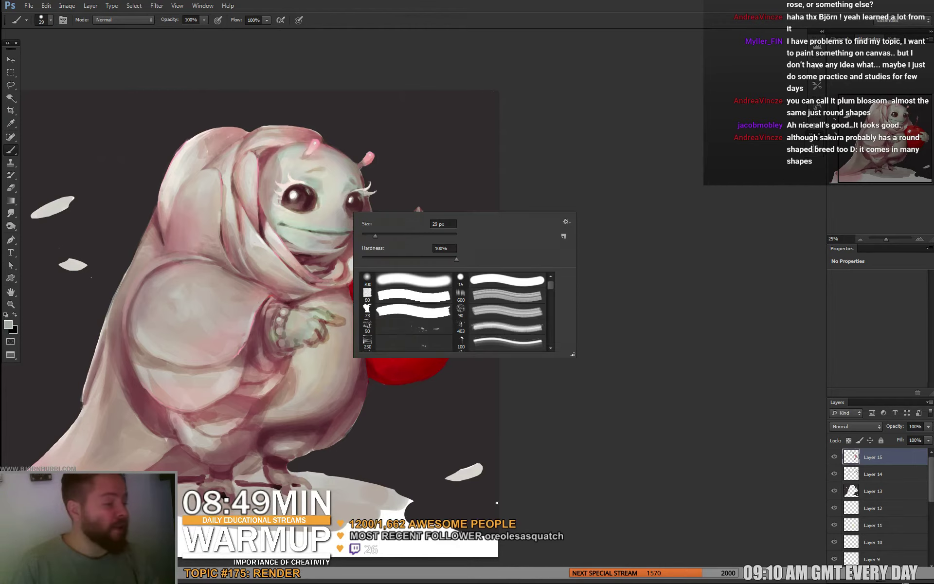
{"action": "left_click", "coordinate": [461, 280]}
{"action": "left_click", "coordinate": [290, 199], "text": "alt"}
{"action": "left_click_drag", "start_coordinate": [286, 188], "coordinate": [281, 196]}
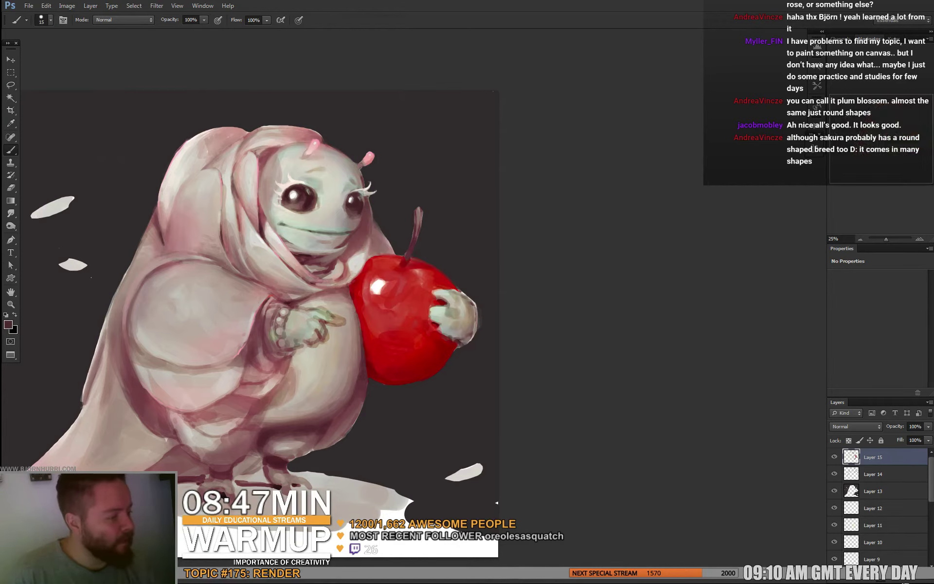
{"action": "right_click", "coordinate": [349, 188]}
{"action": "left_click", "coordinate": [359, 211]}
{"action": "key", "text": "Return"}
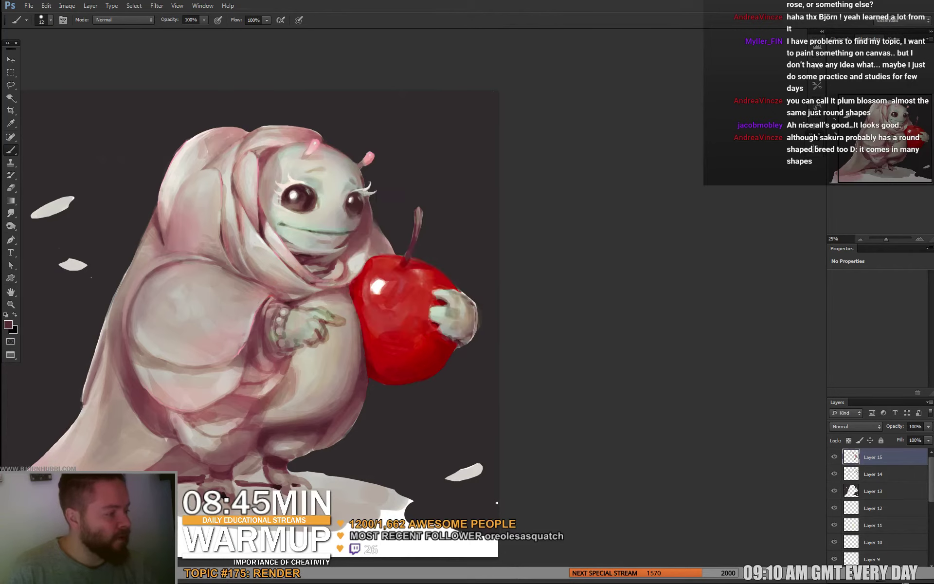
{"action": "left_click", "coordinate": [315, 205], "text": "alt"}
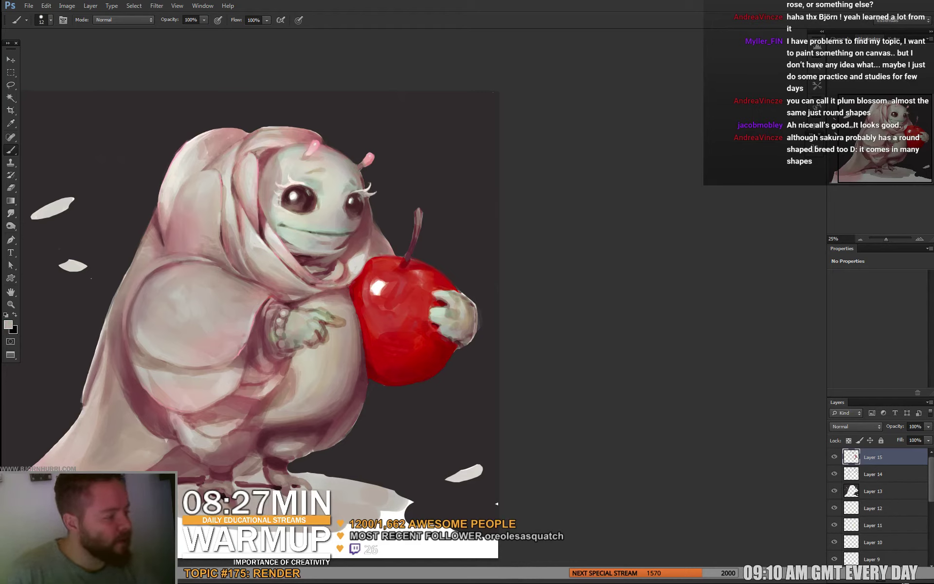
Set the brush to 8 px and detail the inner corners of both eyes with sampled red, grey and plum tones
{"action": "right_click", "coordinate": [365, 202]}
{"action": "type", "text": "8"}
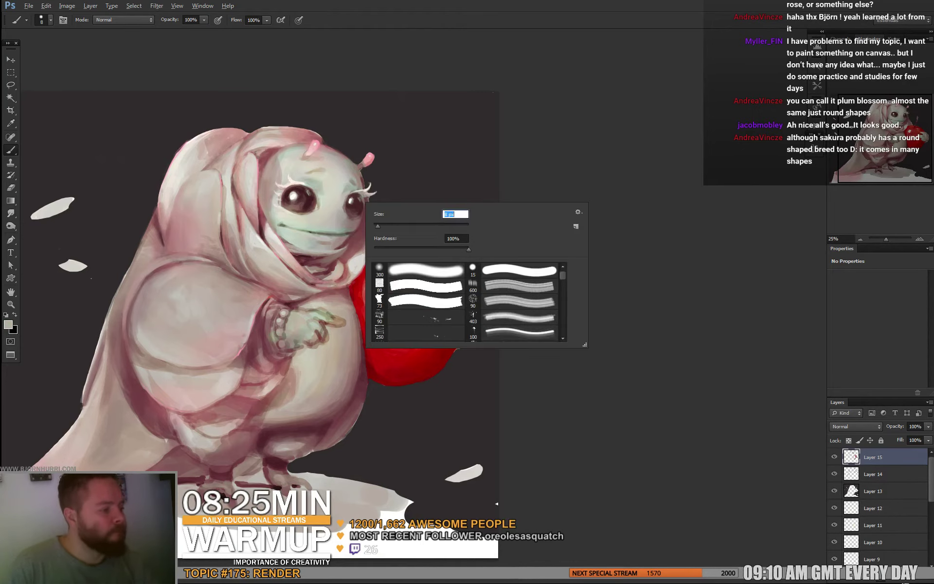
{"action": "key", "text": "Return"}
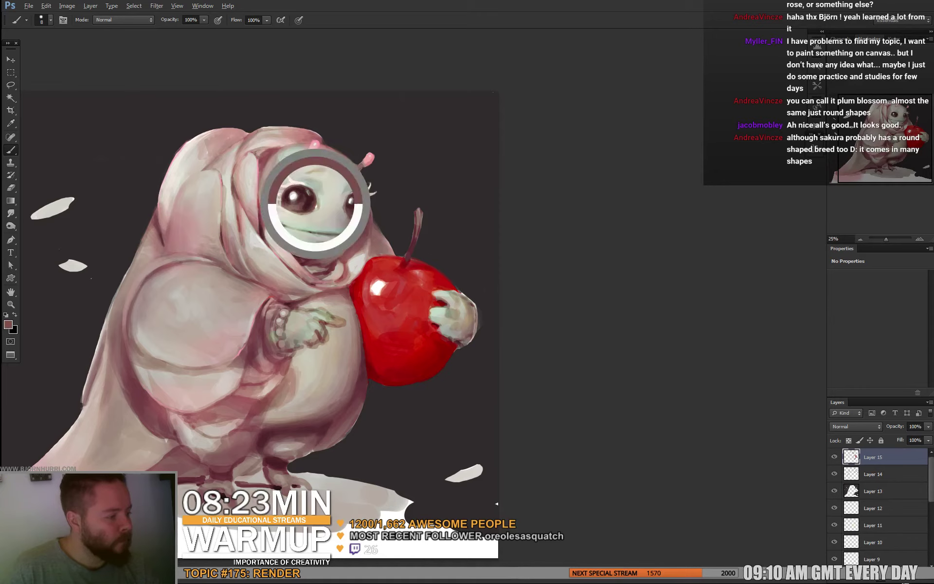
{"action": "left_click", "coordinate": [369, 302], "text": "alt"}
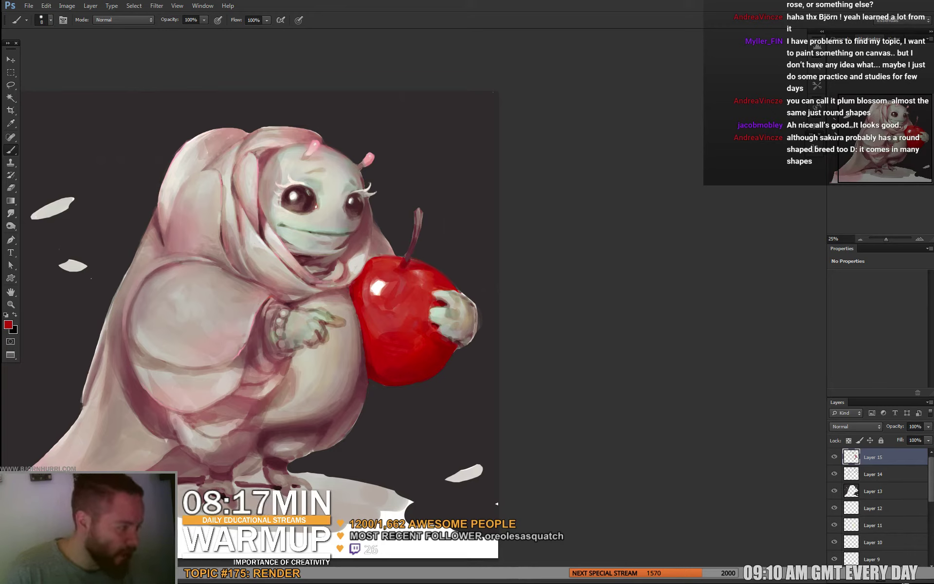
{"action": "left_click", "coordinate": [349, 200], "text": "alt"}
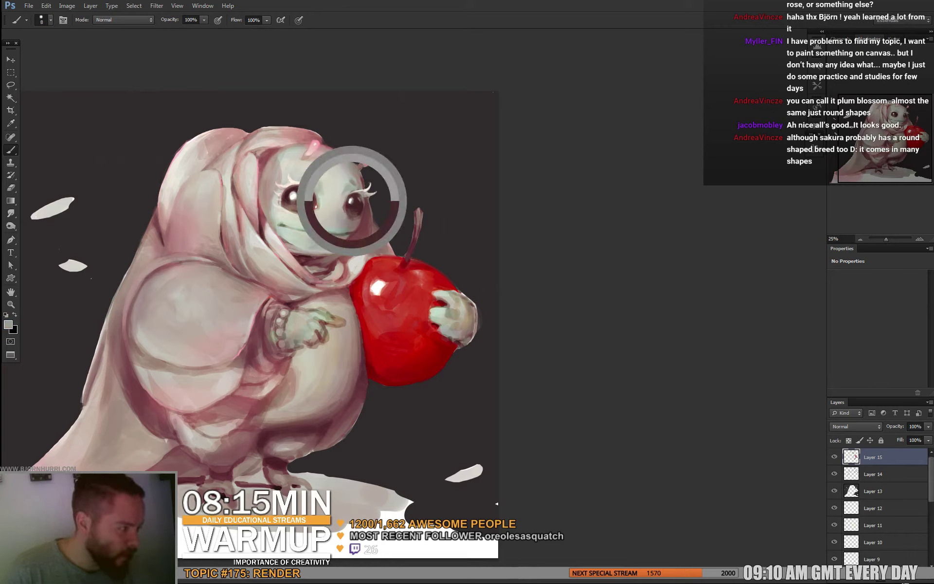
{"action": "left_click", "coordinate": [355, 208], "text": "alt"}
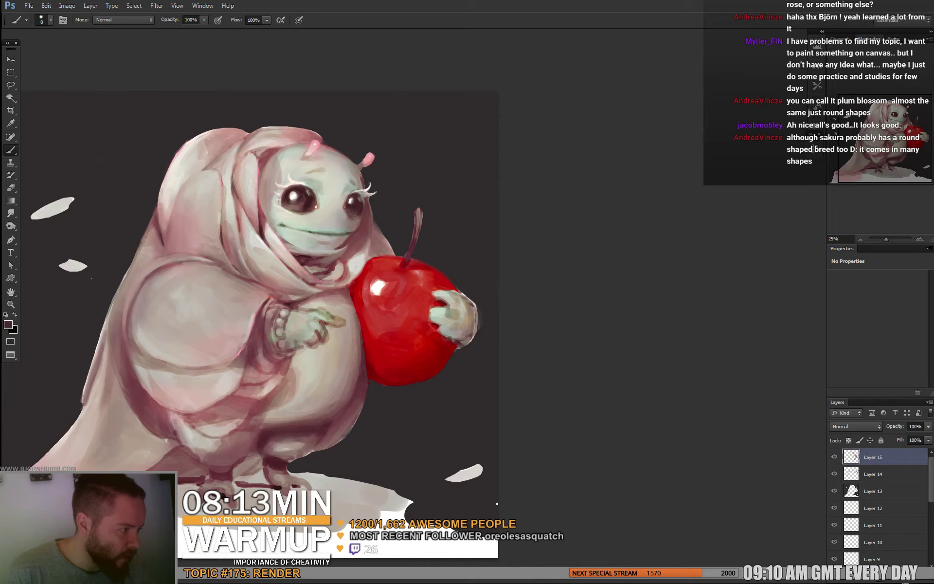
Create a new layer, set the brush to 19 px, and paint a red reflection low in the far eye with sampled apple red
{"action": "right_click", "coordinate": [415, 239]}
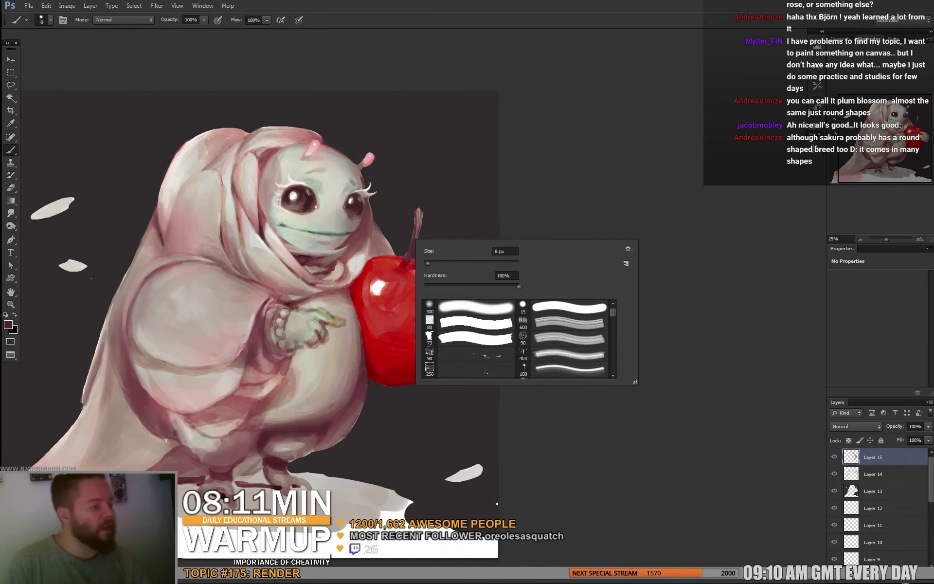
{"action": "left_click", "coordinate": [404, 316], "text": "alt"}
{"action": "key", "text": "bracketright"}
{"action": "key", "text": "ctrl+shift+alt+n"}
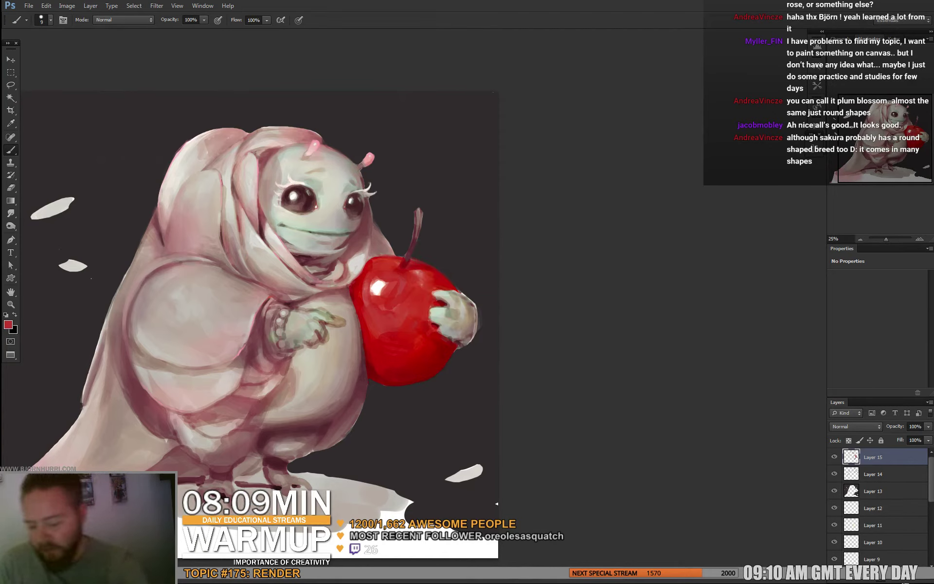
{"action": "right_click", "coordinate": [370, 212]}
{"action": "type", "text": "19"}
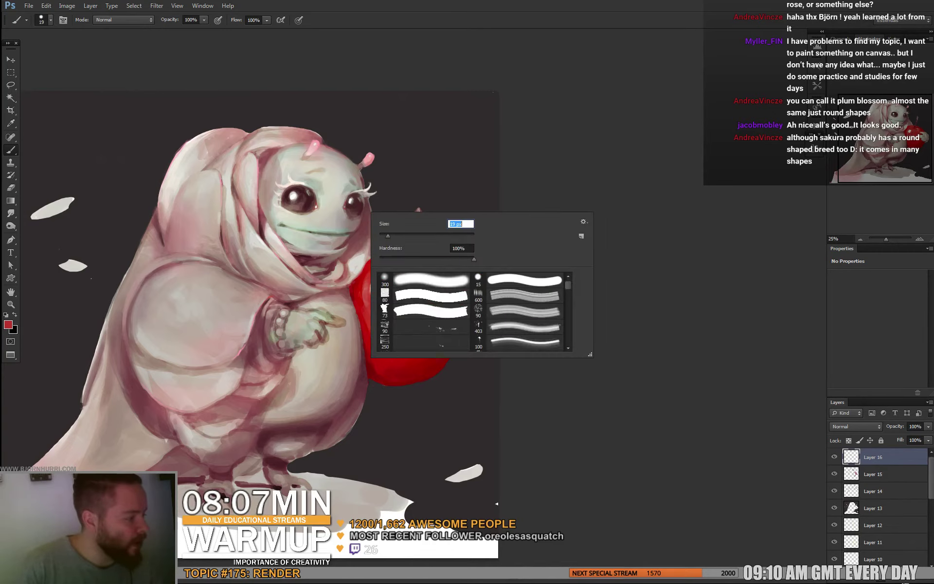
{"action": "key", "text": "Return"}
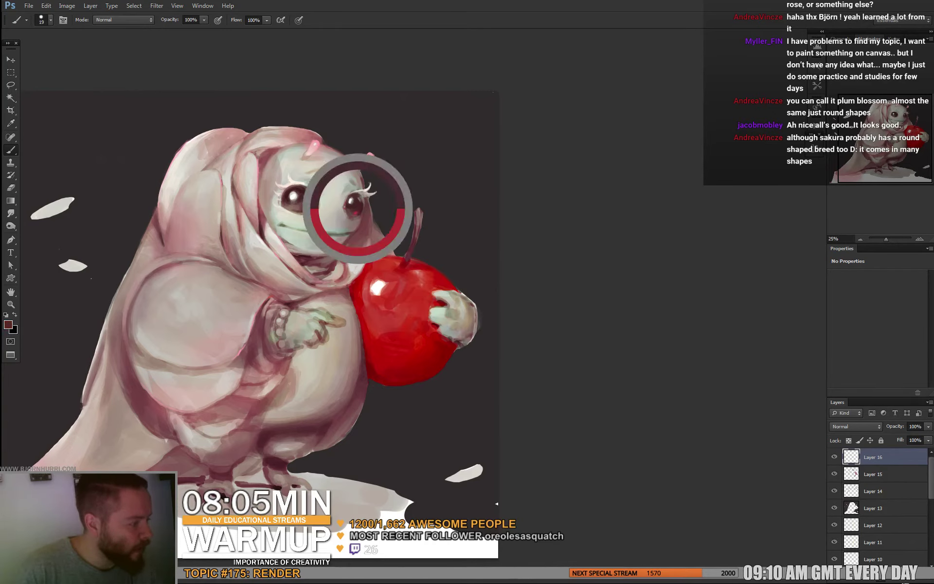
{"action": "left_click", "coordinate": [359, 210], "text": "alt"}
{"action": "left_click", "coordinate": [360, 210], "text": "alt"}
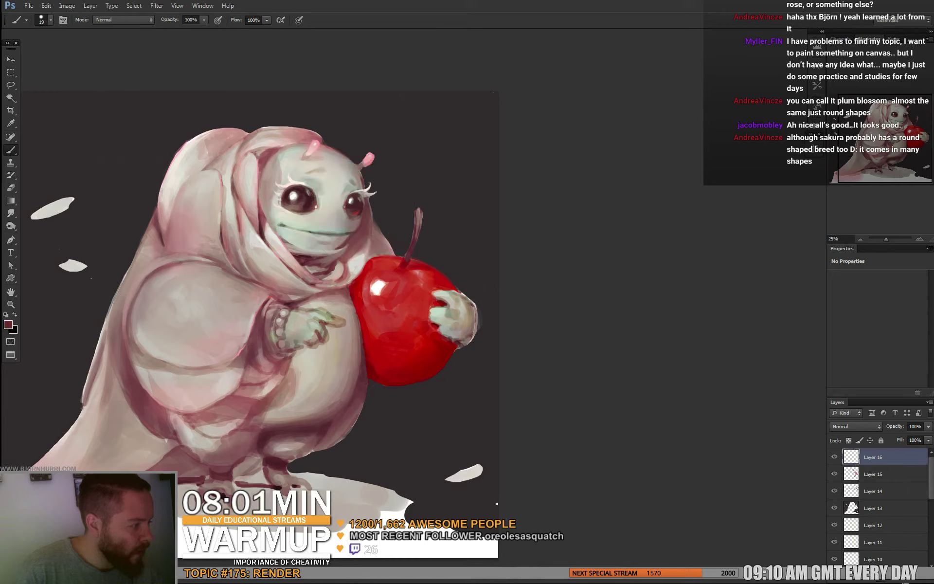
{"action": "left_click_drag", "start_coordinate": [353, 215], "coordinate": [359, 211]}
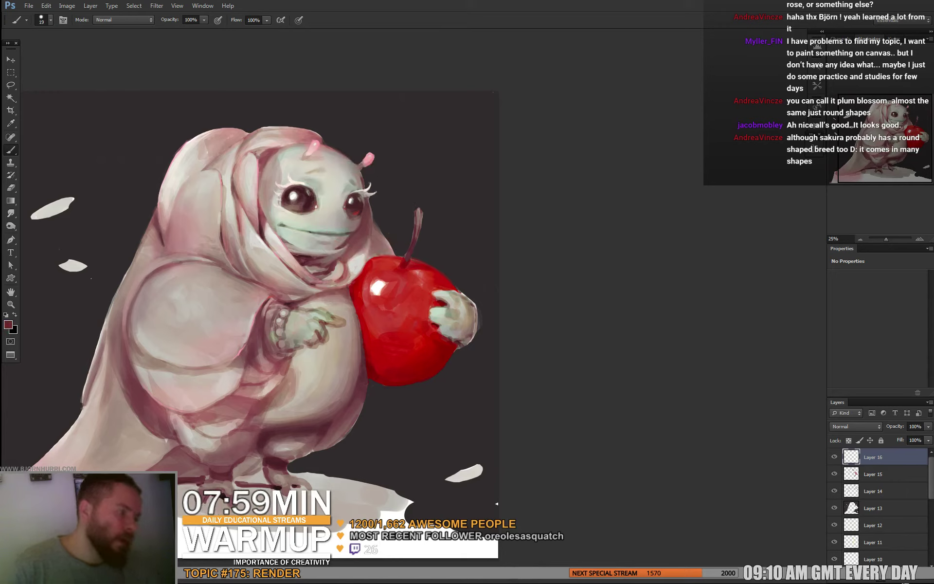
{"action": "left_click", "coordinate": [356, 213], "text": "alt"}
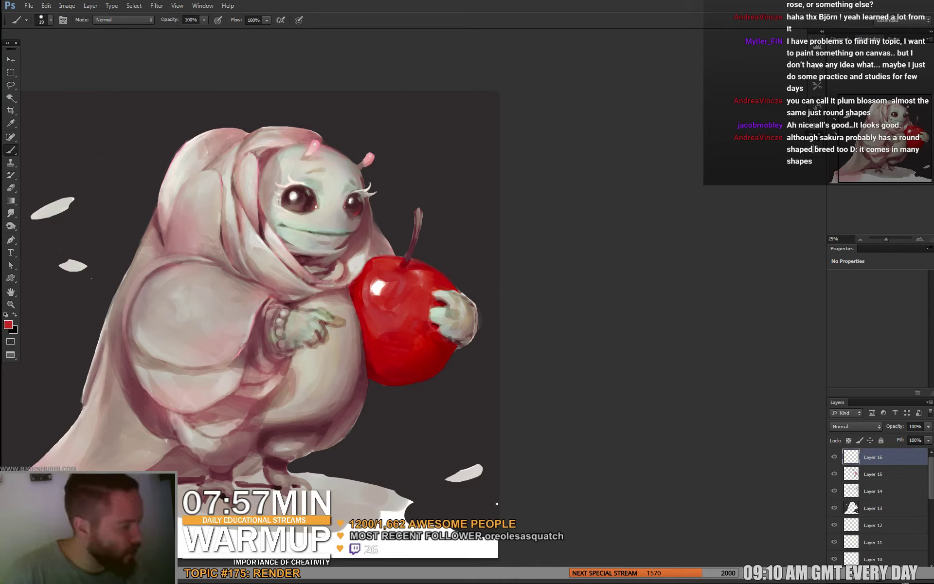
Paint a matching red reflection in the lower part of the near eye and blend it with sampled dark red tones
{"action": "left_click", "coordinate": [307, 205], "text": "alt"}
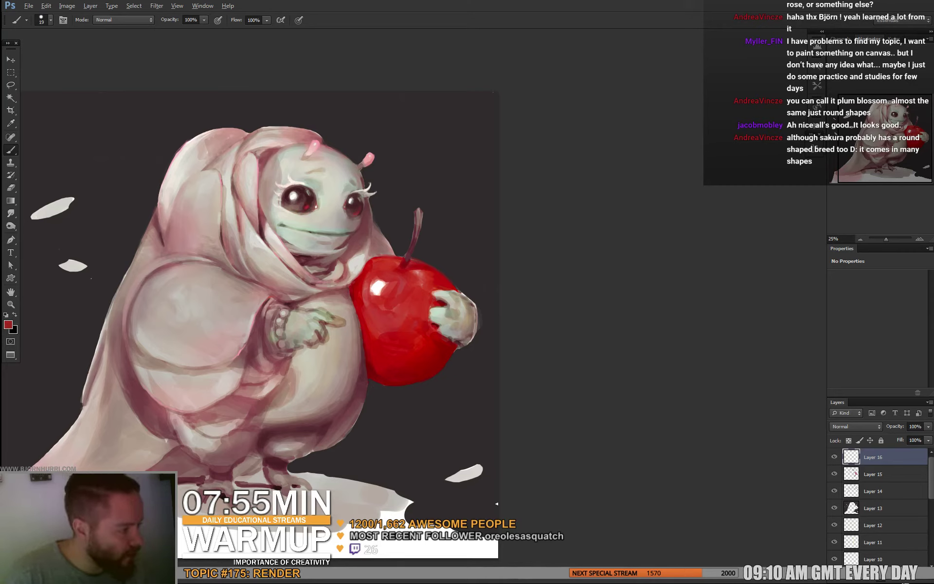
{"action": "left_click", "coordinate": [307, 205], "text": "alt"}
{"action": "left_click", "coordinate": [304, 207], "text": "alt"}
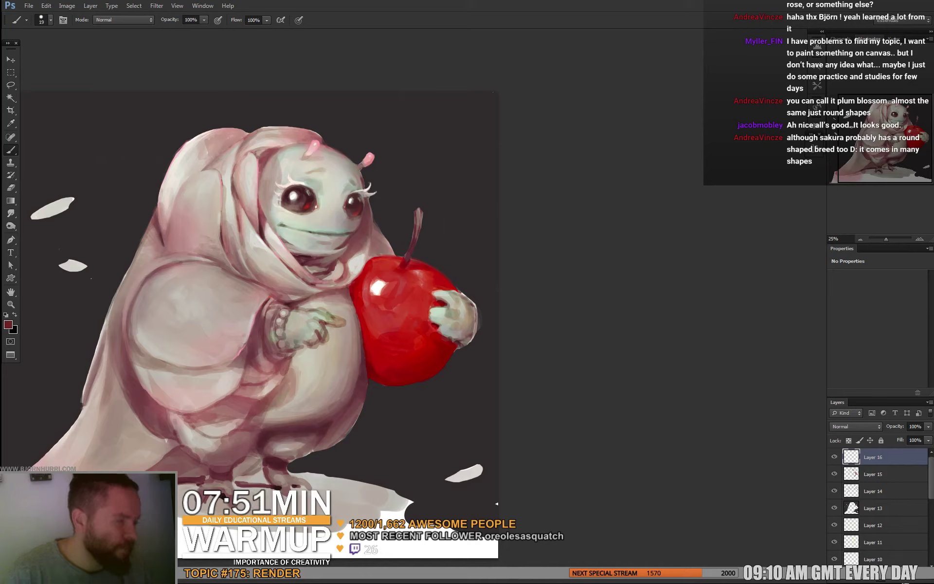
Reduce the brush to 10 px and refine the near eye's reflections and highlights with sampled pink, plum and pale tones and white
{"action": "left_click", "coordinate": [317, 142], "text": "alt"}
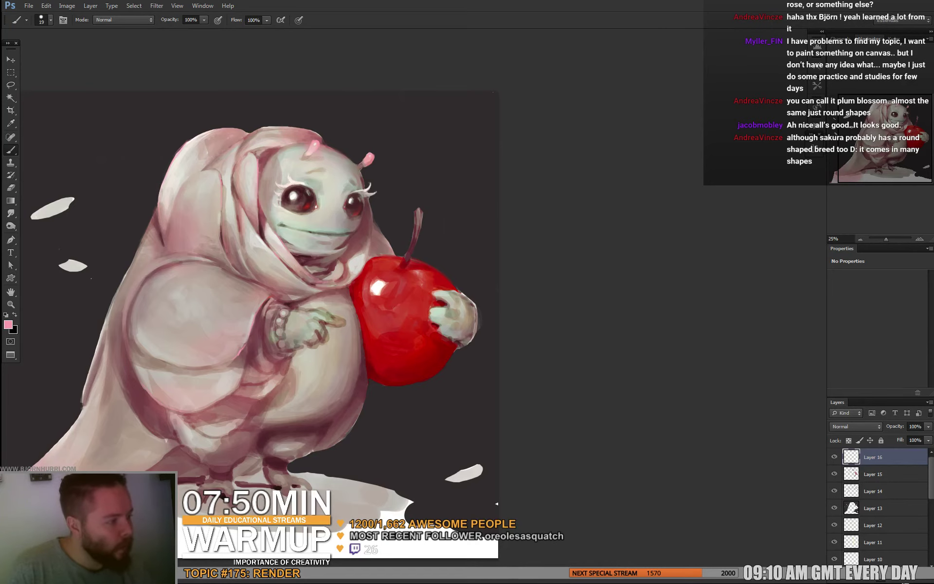
{"action": "right_click", "coordinate": [333, 188]}
{"action": "left_click_drag", "start_coordinate": [348, 212], "coordinate": [346, 212]}
{"action": "key", "text": "Return"}
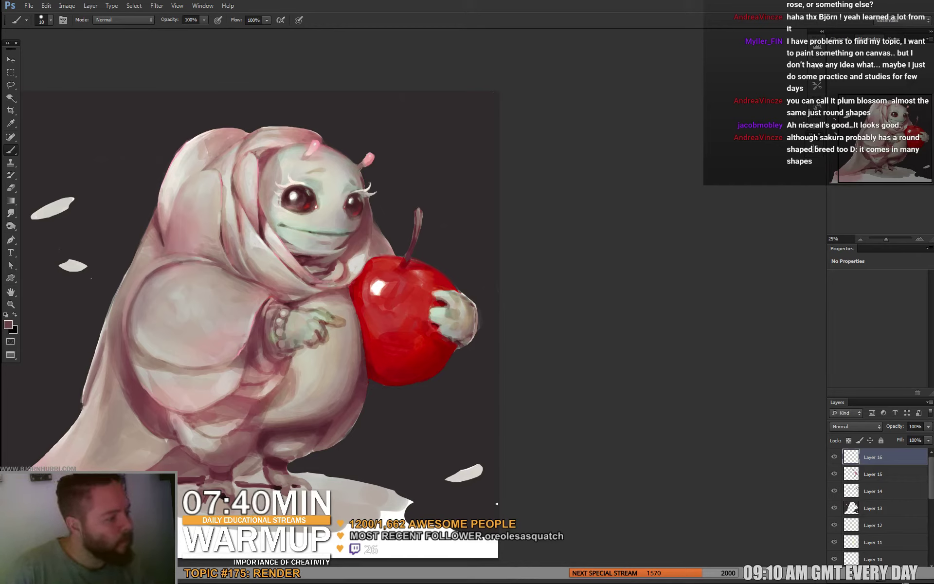
{"action": "left_click", "coordinate": [307, 199], "text": "alt"}
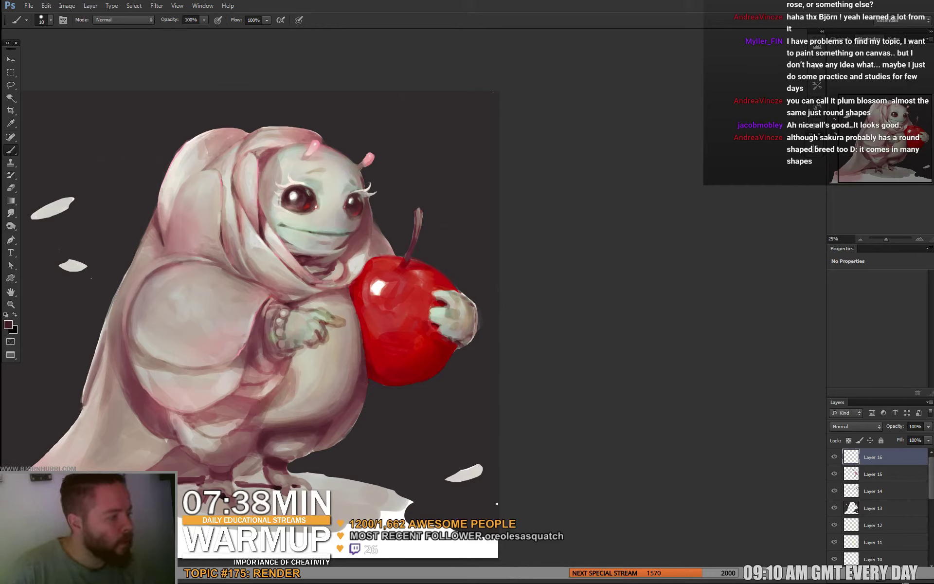
{"action": "left_click_drag", "start_coordinate": [306, 198], "coordinate": [306, 200]}
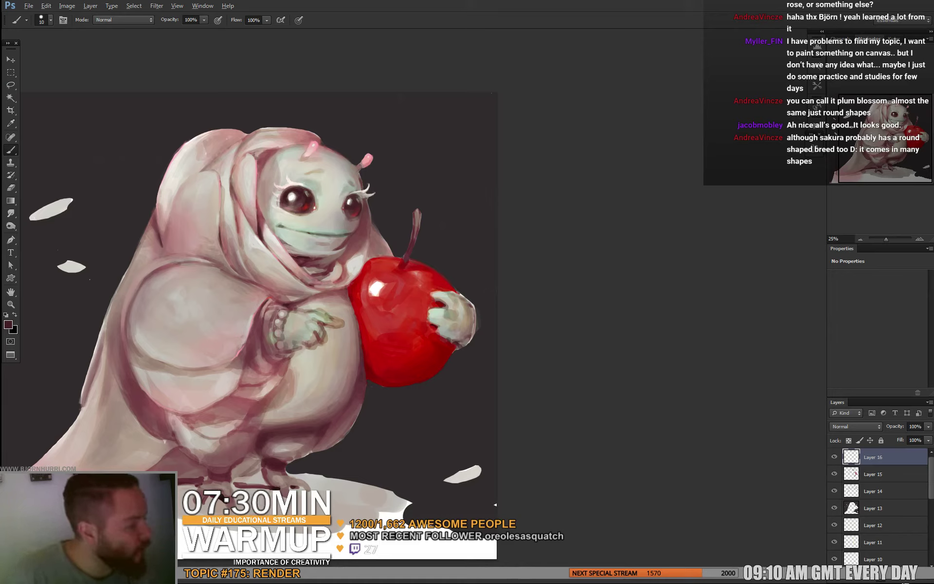
{"action": "left_click", "coordinate": [312, 200], "text": "alt"}
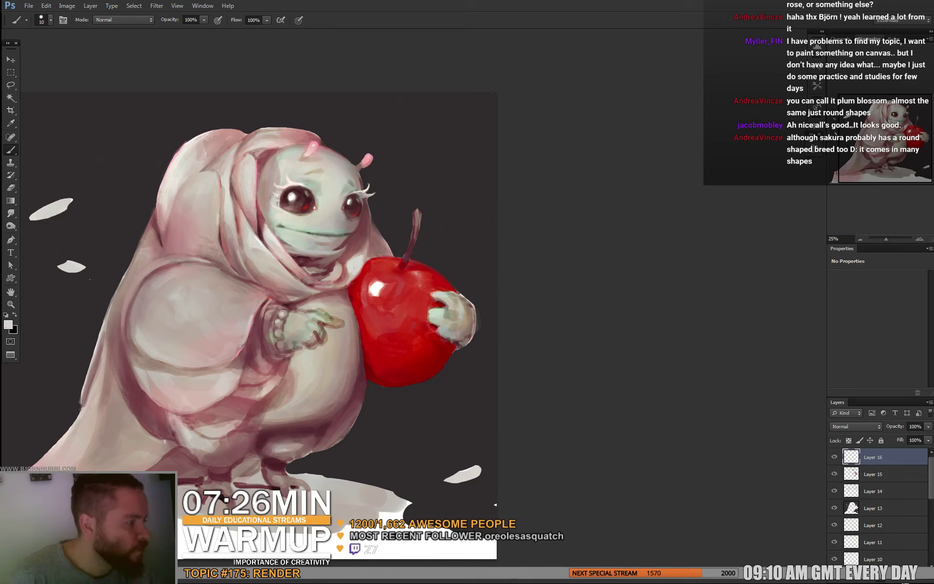
{"action": "key", "text": "d"}
{"action": "key", "text": "x"}
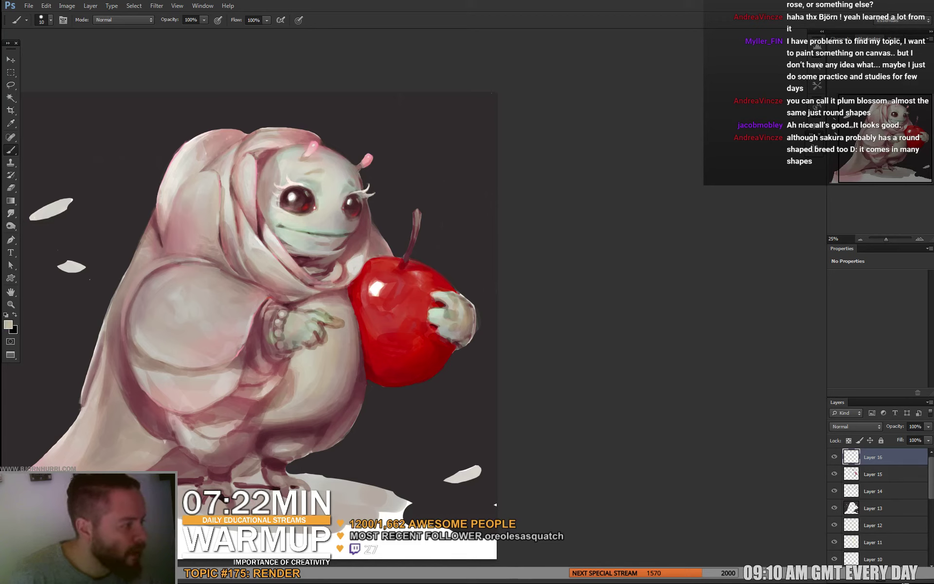
Set the brush to 20 px and soften the near half of the mouth line with sampled pale and green skin tones
{"action": "right_click", "coordinate": [352, 183]}
{"action": "type", "text": "20"}
{"action": "key", "text": "Return"}
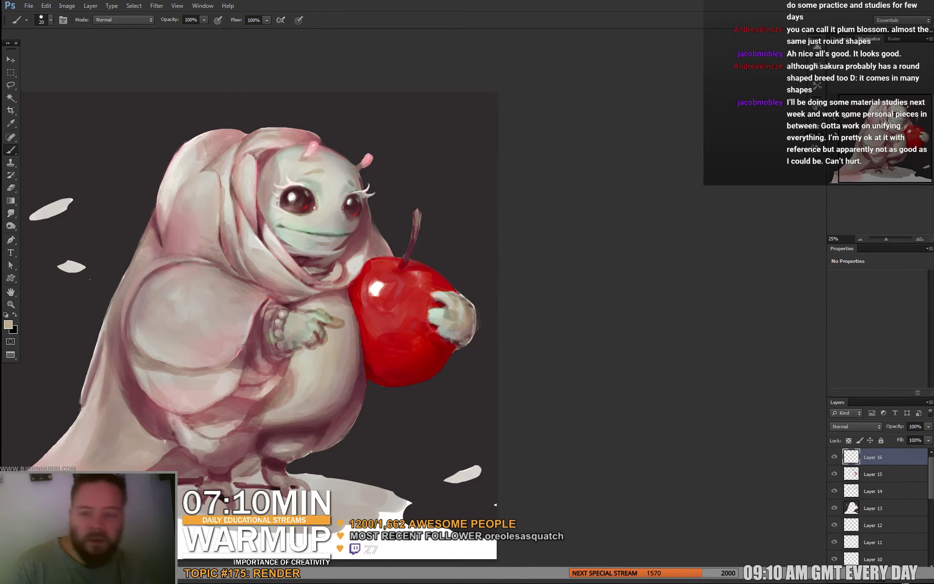
{"action": "left_click_drag", "start_coordinate": [292, 292], "coordinate": [296, 290]}
{"action": "key", "text": "ctrl+plus"}
{"action": "key", "text": "ctrl+plus"}
{"action": "key", "text": "ctrl+plus"}
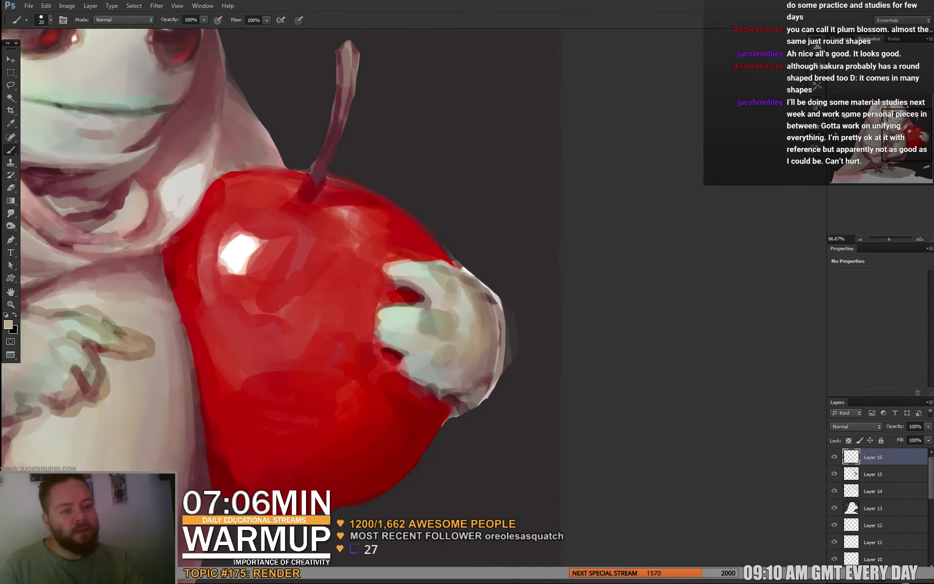
{"action": "left_click_drag", "start_coordinate": [292, 146], "coordinate": [482, 398]}
{"action": "key", "text": "ctrl+plus"}
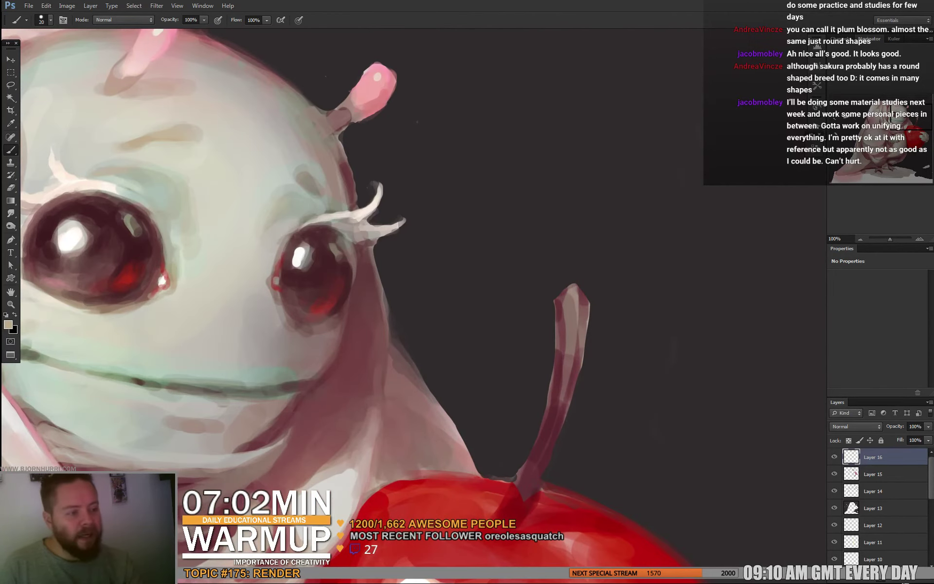
{"action": "left_click_drag", "start_coordinate": [414, 292], "coordinate": [470, 270]}
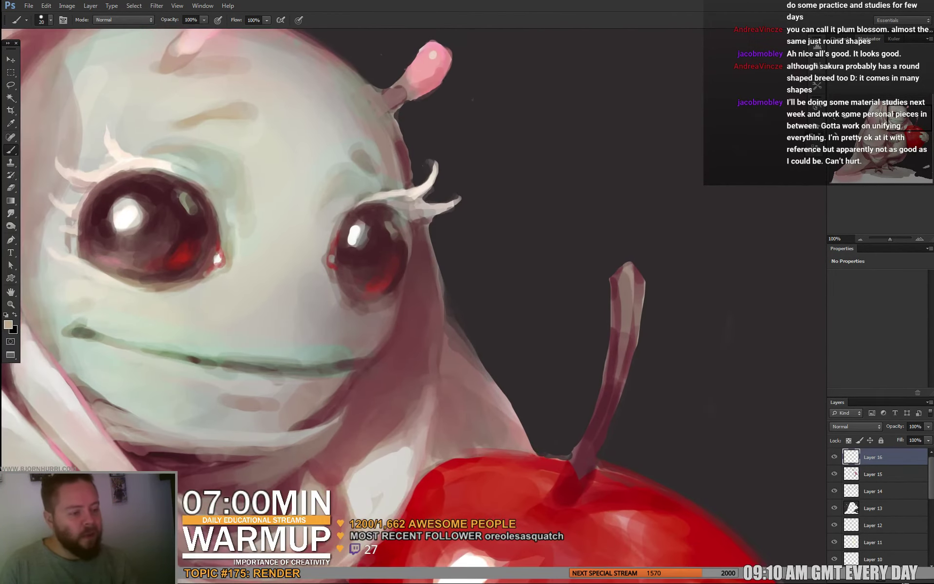
{"action": "left_click", "coordinate": [108, 348], "text": "alt"}
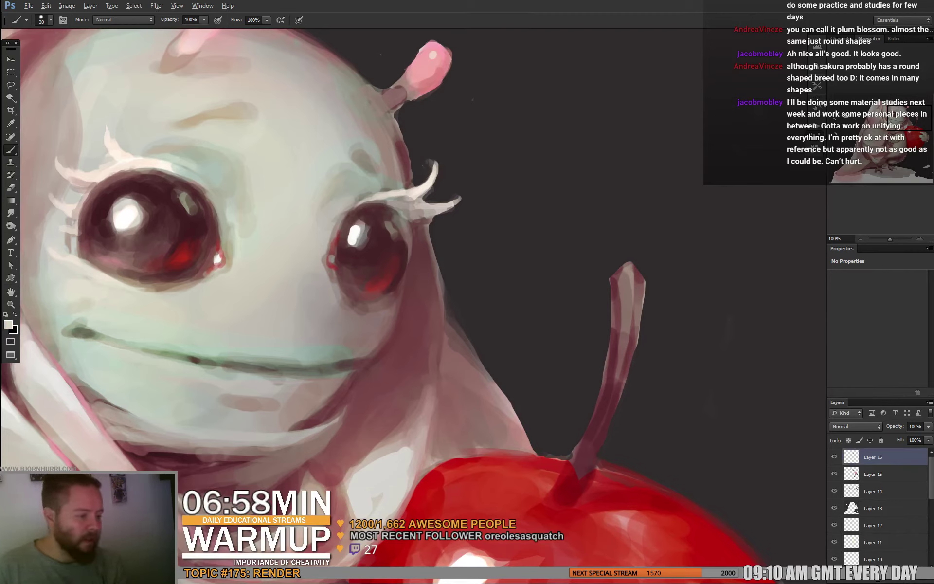
{"action": "left_click", "coordinate": [154, 339], "text": "alt"}
{"action": "left_click", "coordinate": [142, 345], "text": "alt"}
{"action": "left_click_drag", "start_coordinate": [137, 343], "coordinate": [224, 355]}
Reduce the brush to 11 px and refine the far end of the mouth line with sampled green, grey-brown and plum tones
{"action": "right_click", "coordinate": [252, 351]}
{"action": "left_click", "coordinate": [268, 376]}
{"action": "key", "text": "Return"}
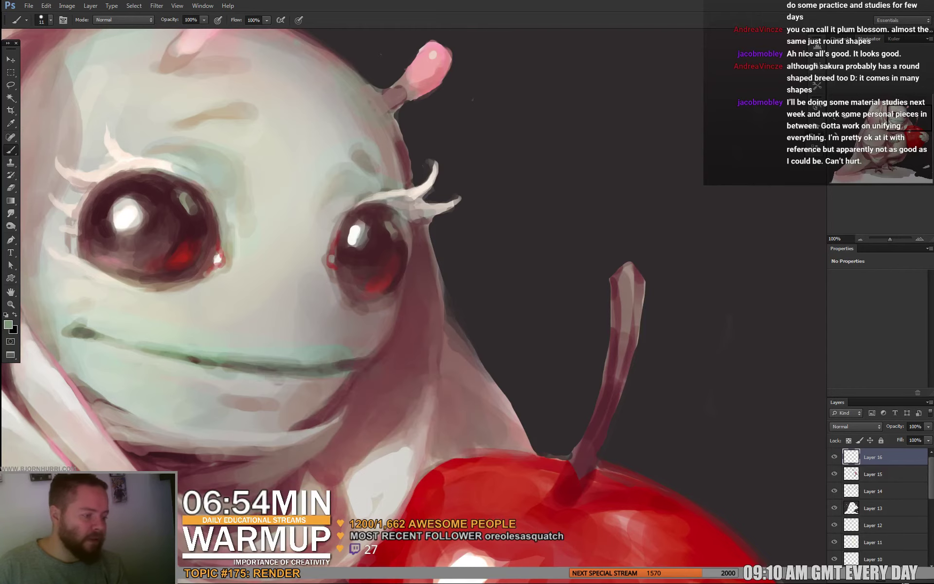
{"action": "left_click", "coordinate": [263, 352], "text": "alt"}
{"action": "left_click_drag", "start_coordinate": [313, 364], "coordinate": [350, 361]}
{"action": "left_click", "coordinate": [343, 362], "text": "alt"}
{"action": "left_click", "coordinate": [350, 366], "text": "alt"}
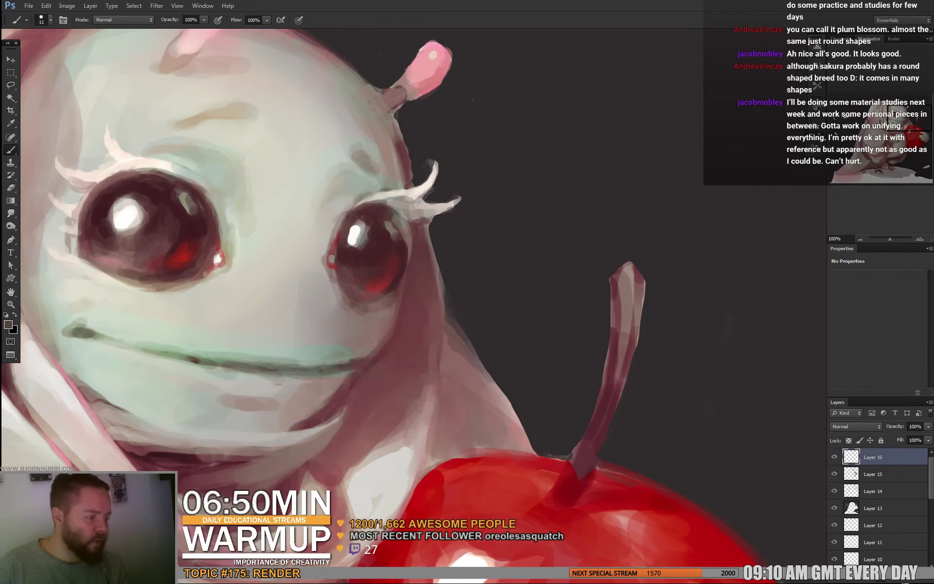
{"action": "left_click", "coordinate": [350, 384], "text": "alt"}
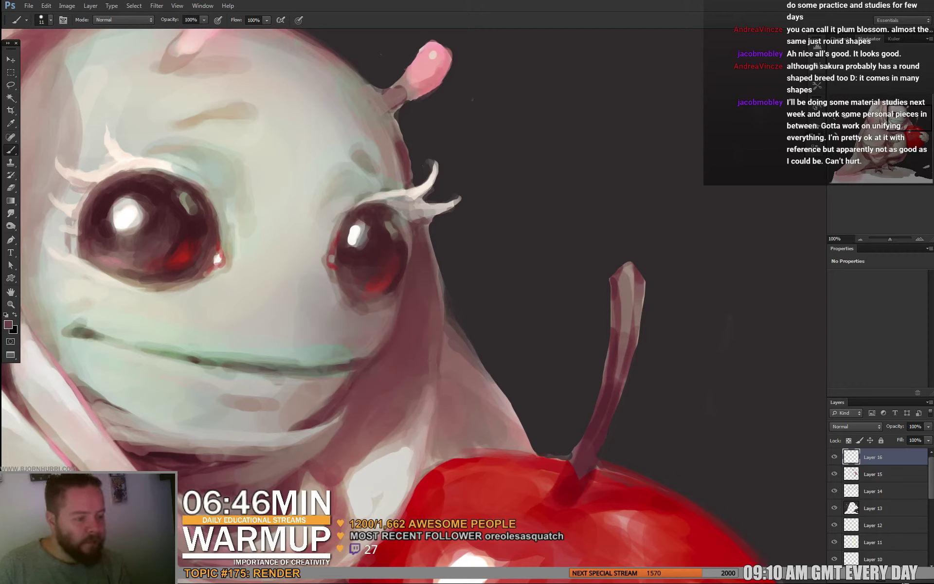
Reduce the brush to 9 px and paint a pale highlight along the lower lip with a skin tone sampled from the forehead
{"action": "right_click", "coordinate": [303, 370]}
{"action": "left_click", "coordinate": [314, 392]}
{"action": "key", "text": "Return"}
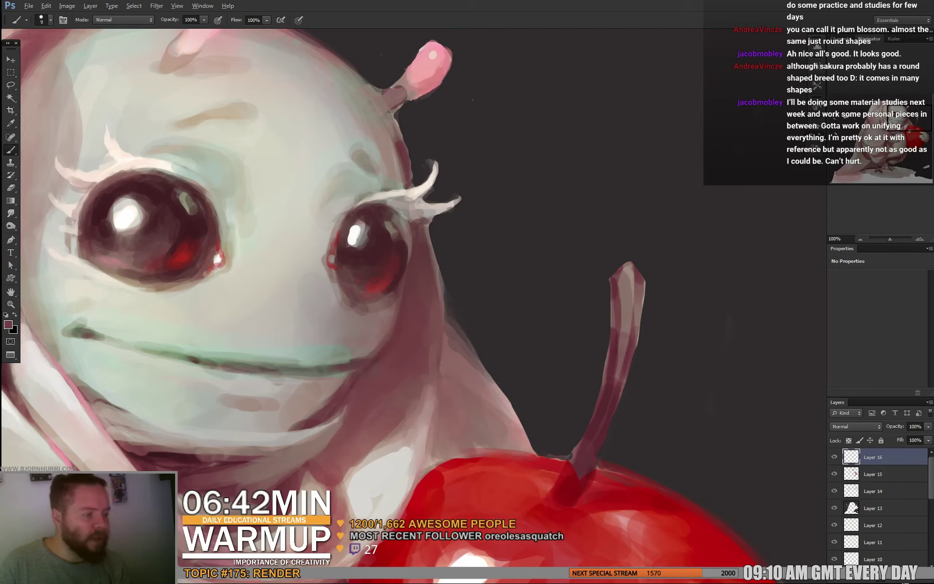
{"action": "left_click", "coordinate": [146, 127], "text": "alt"}
{"action": "left_click_drag", "start_coordinate": [243, 382], "coordinate": [214, 378]}
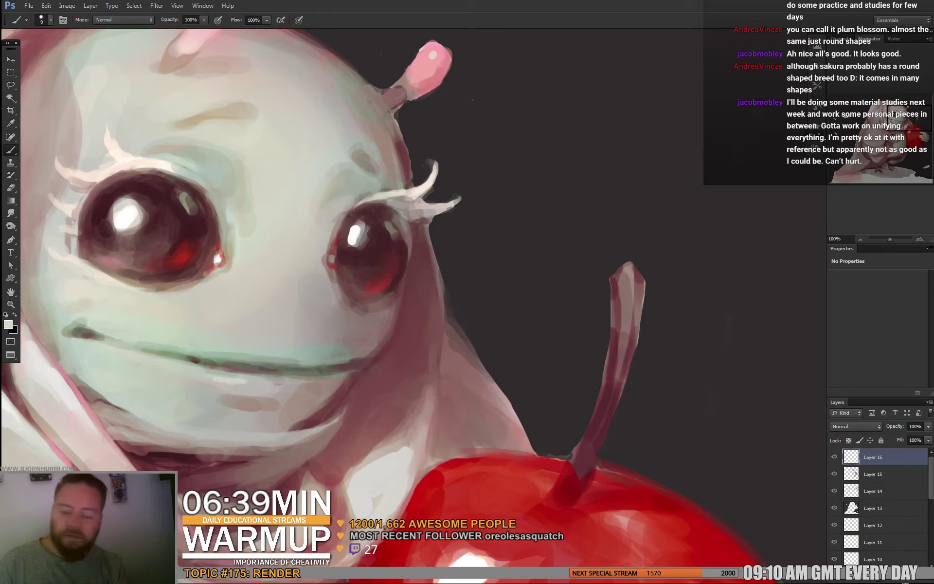
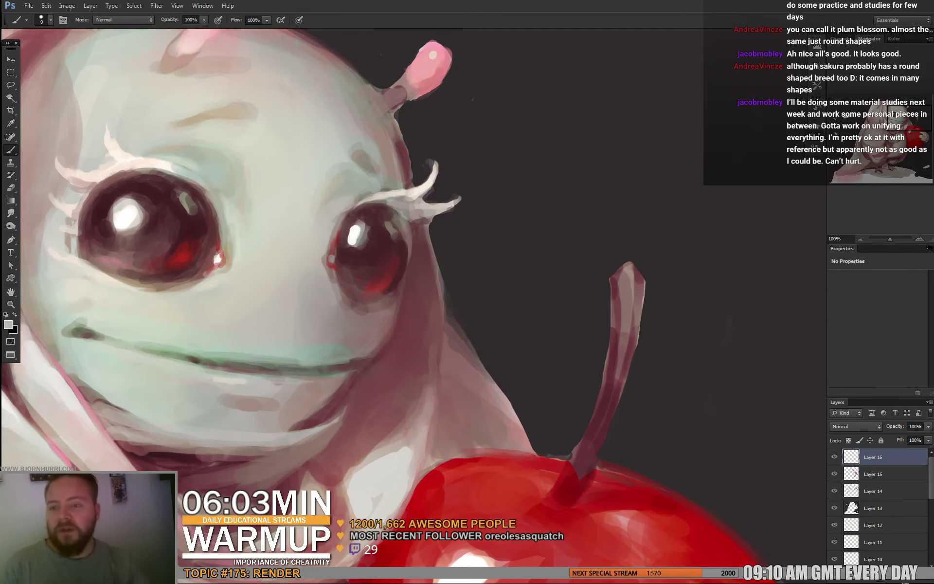
Touch up the forehead skin and the outer lashes of the near eye with sampled pale skin and lash tones
{"action": "left_click_drag", "start_coordinate": [395, 298], "coordinate": [567, 359]}
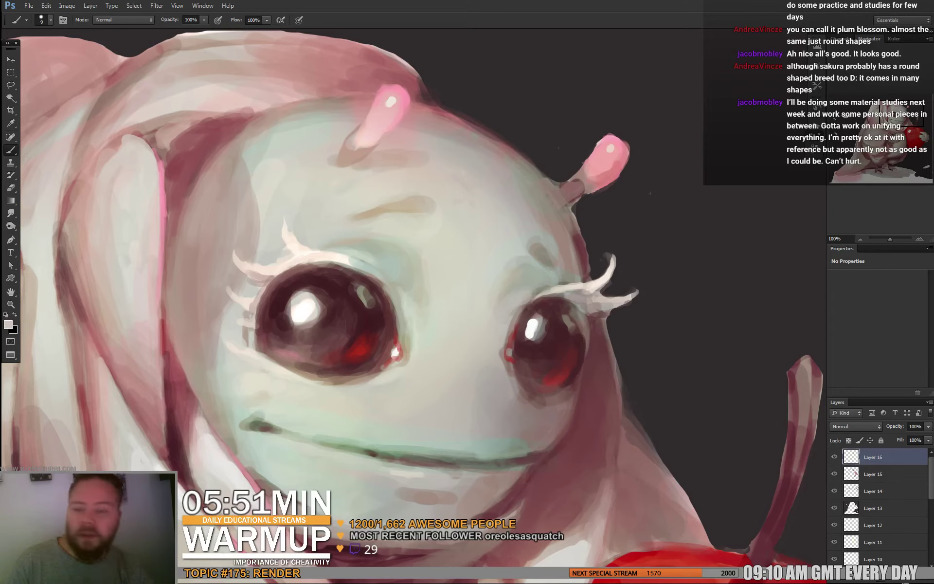
{"action": "left_click_drag", "start_coordinate": [292, 168], "coordinate": [283, 170]}
{"action": "left_click", "coordinate": [282, 169], "text": "alt"}
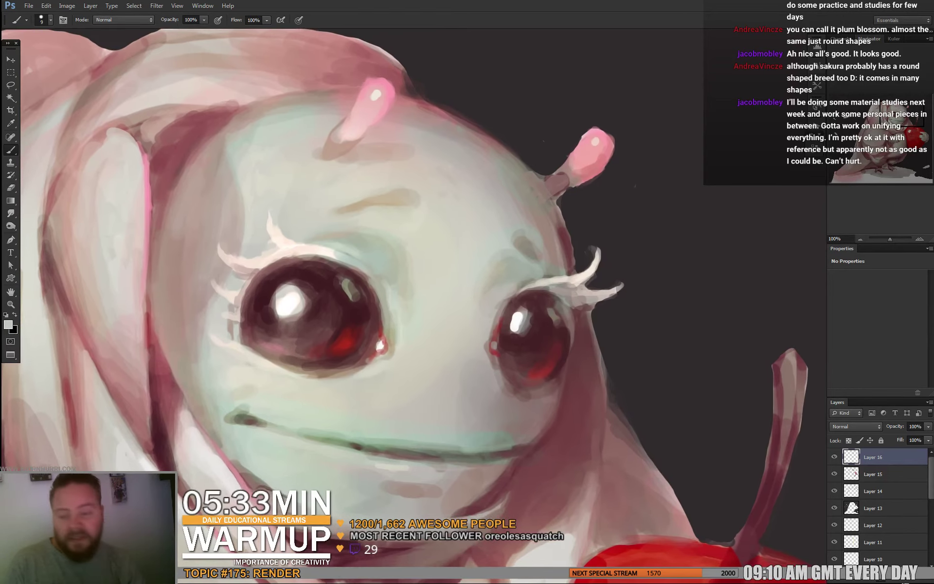
{"action": "left_click_drag", "start_coordinate": [414, 302], "coordinate": [439, 220]}
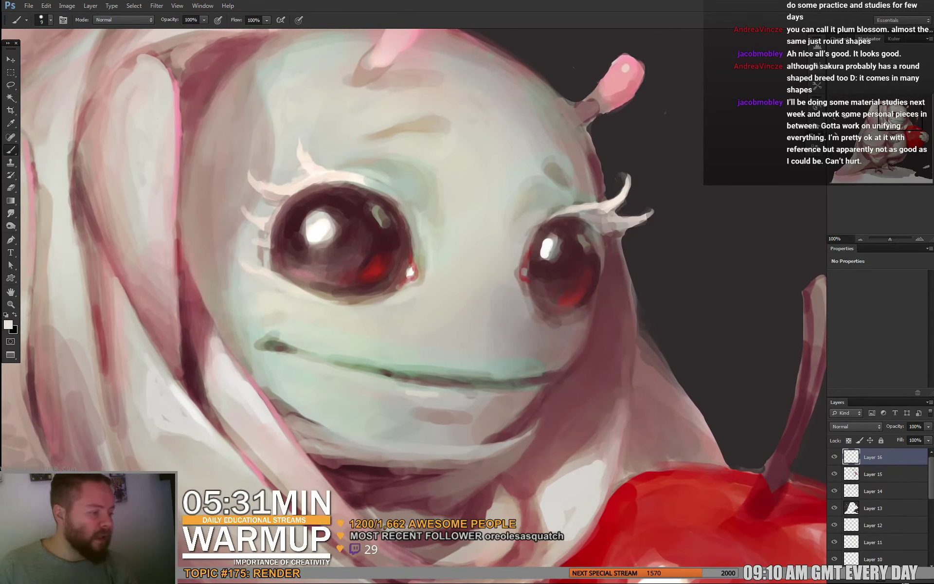
{"action": "left_click", "coordinate": [257, 250], "text": "alt"}
{"action": "left_click", "coordinate": [257, 250], "text": "alt"}
{"action": "left_click", "coordinate": [256, 250], "text": "alt"}
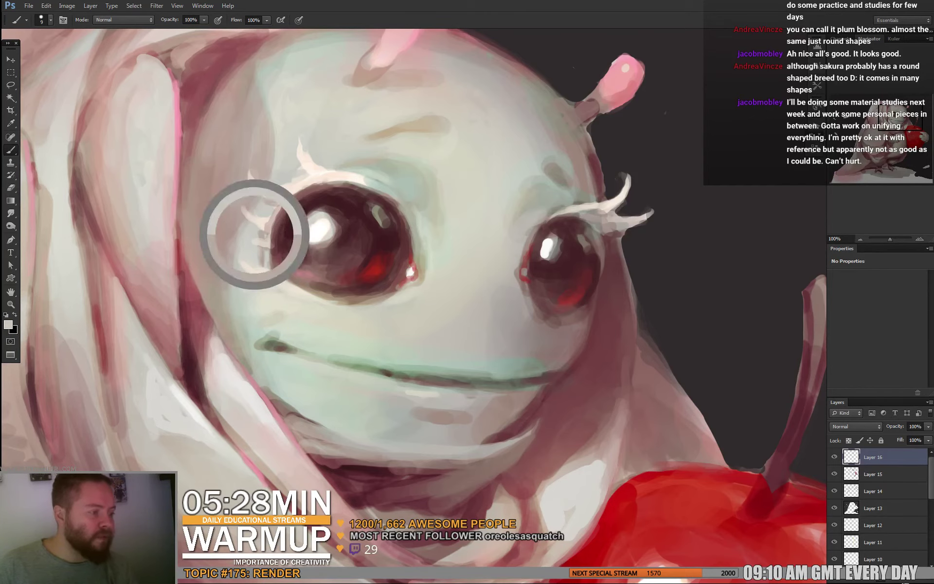
{"action": "left_click", "coordinate": [262, 236], "text": "alt"}
{"action": "left_click_drag", "start_coordinate": [262, 236], "coordinate": [179, 235]}
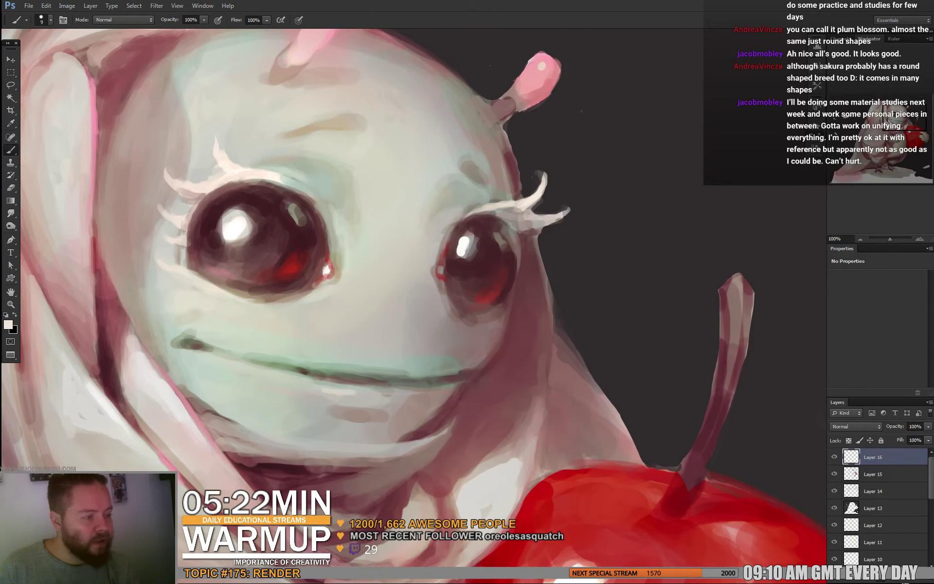
Reduce the brush to 7 px and paint a small pale lower lash at the far eye's outer edge, refining it with sampled plum
{"action": "mouse_move", "coordinate": [497, 205]}
{"action": "left_mouse_down"}
{"action": "mouse_move", "coordinate": [426, 252]}
{"action": "mouse_move", "coordinate": [433, 247]}
{"action": "left_mouse_up"}
{"action": "key", "text": "bracketleft"}
{"action": "key", "text": "bracketleft"}
{"action": "left_click", "coordinate": [474, 220], "text": "alt"}
{"action": "right_click", "coordinate": [486, 222]}
{"action": "key", "text": "Return"}
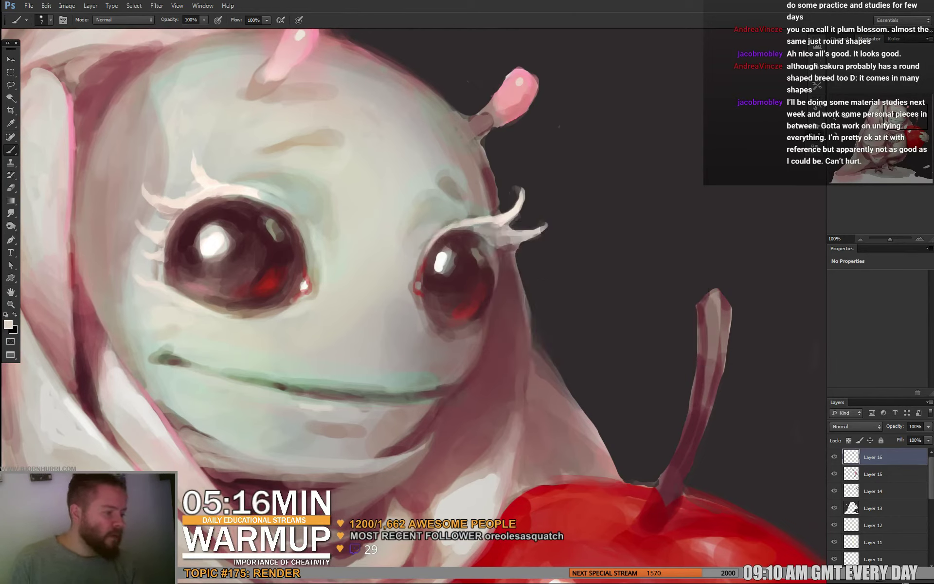
{"action": "left_click_drag", "start_coordinate": [484, 318], "coordinate": [505, 300]}
{"action": "left_click", "coordinate": [509, 241], "text": "alt"}
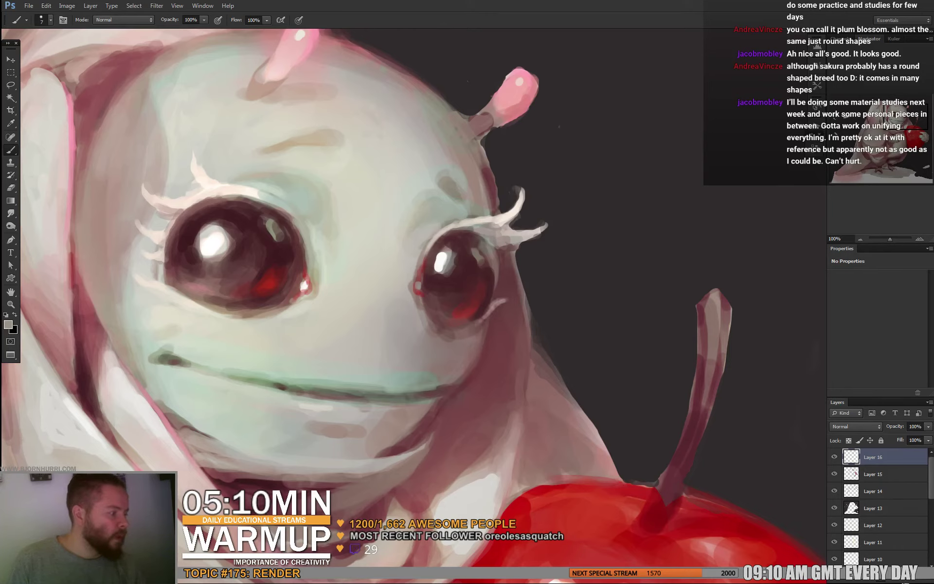
{"action": "left_click", "coordinate": [503, 309], "text": "alt"}
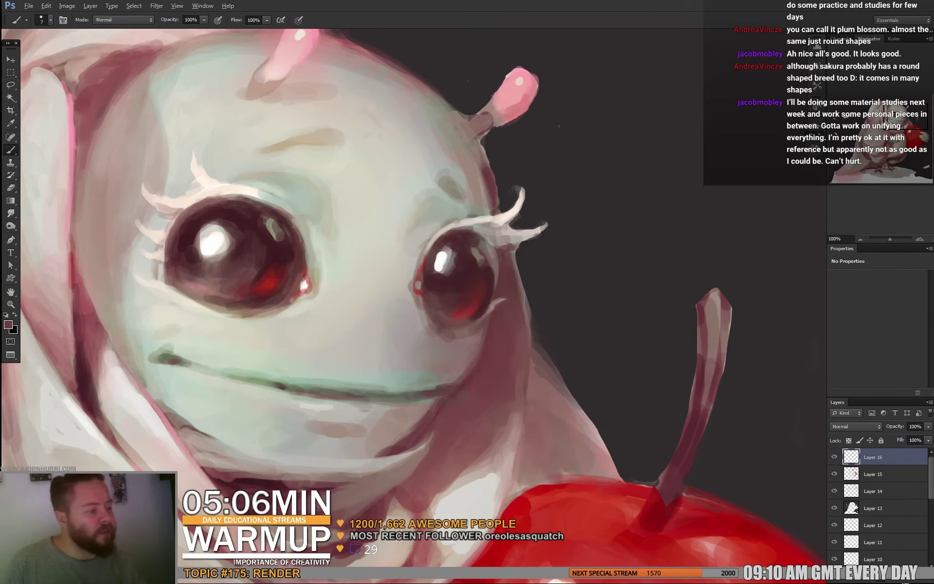
Soften the skin around the far eye's inner edge with sampled pale skin tones
{"action": "left_click", "coordinate": [411, 275], "text": "alt"}
{"action": "left_click_drag", "start_coordinate": [415, 276], "coordinate": [419, 259]}
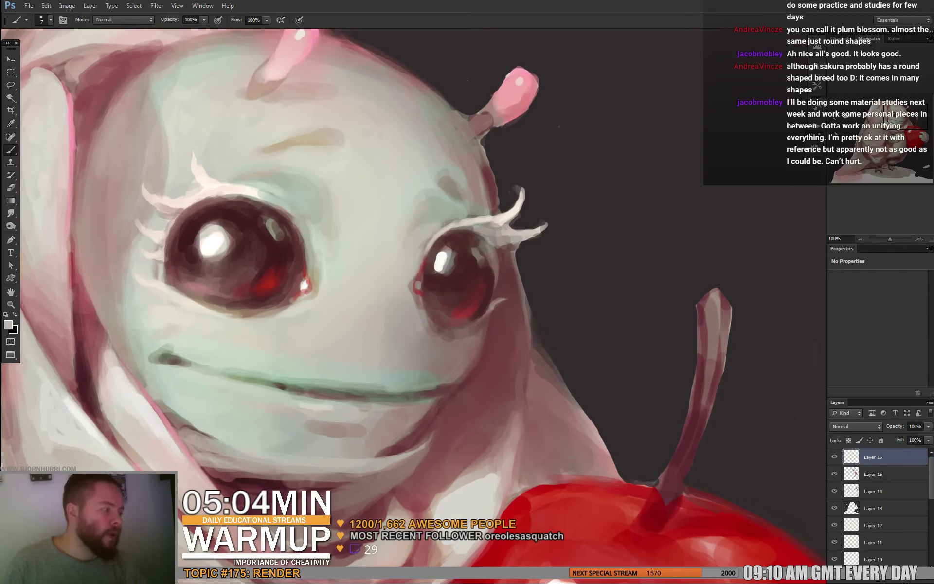
{"action": "left_click", "coordinate": [378, 292], "text": "alt"}
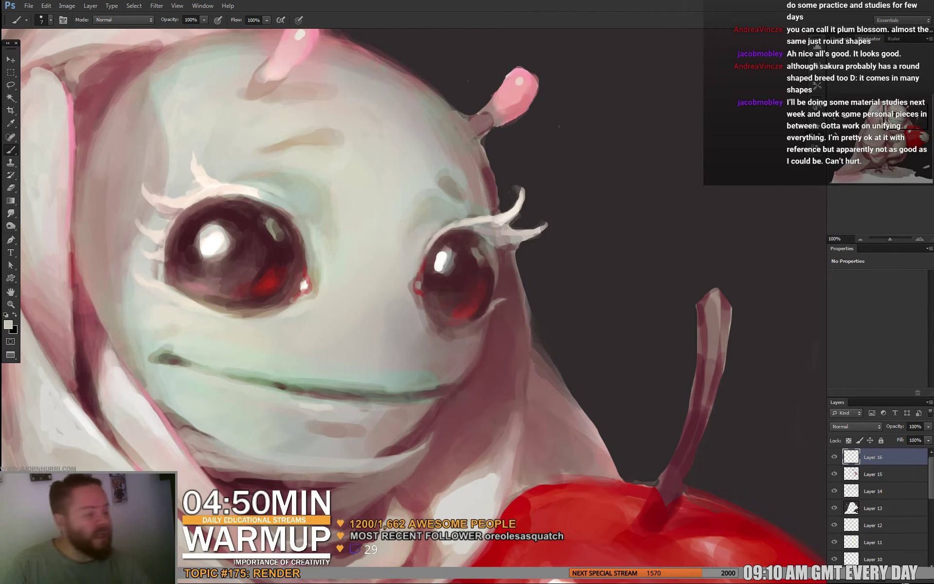
Soften the face and forehead with sampled pale skin tones, using a 29 px brush and a 19 px brush
{"action": "left_click_drag", "start_coordinate": [399, 272], "coordinate": [432, 291]}
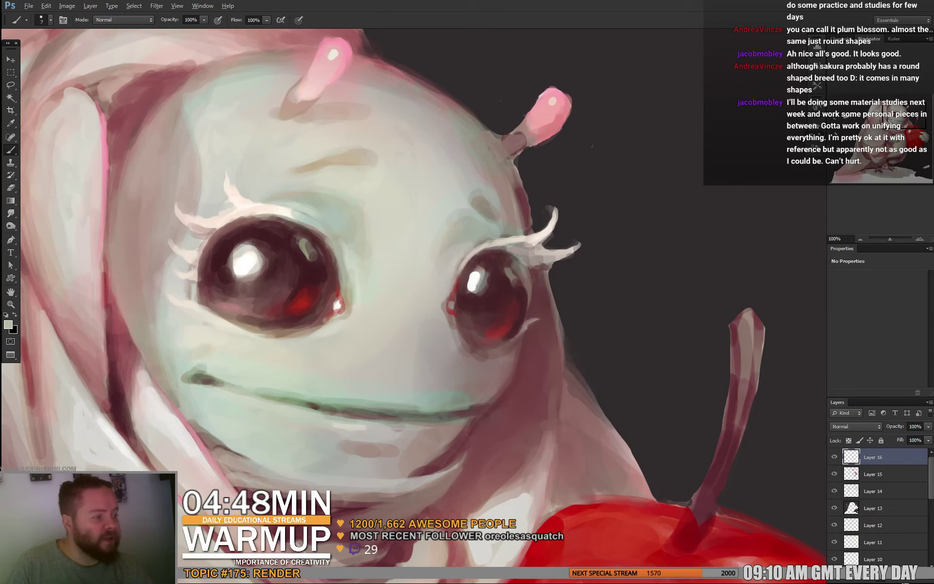
{"action": "right_click", "coordinate": [391, 207]}
{"action": "left_click_drag", "start_coordinate": [401, 229], "coordinate": [411, 228]}
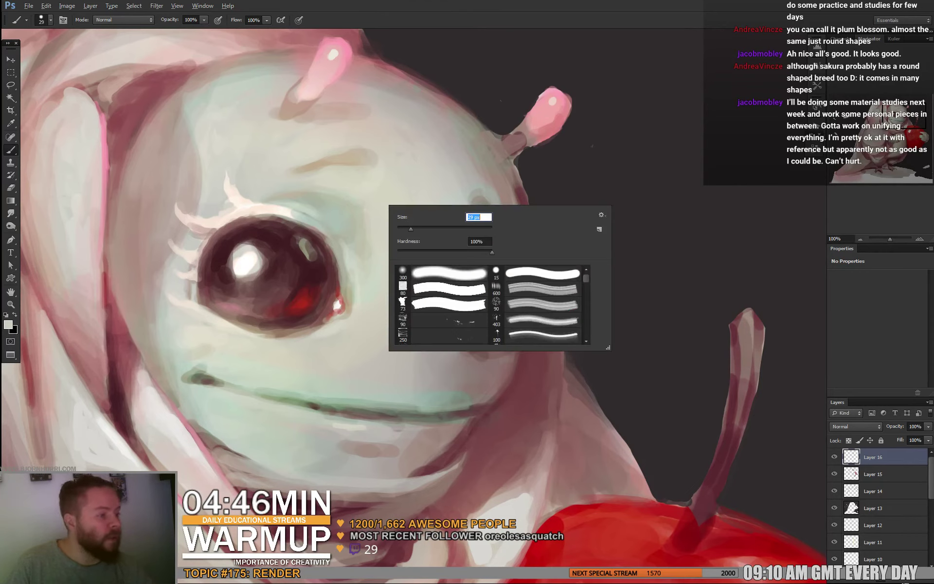
{"action": "key", "text": "Return"}
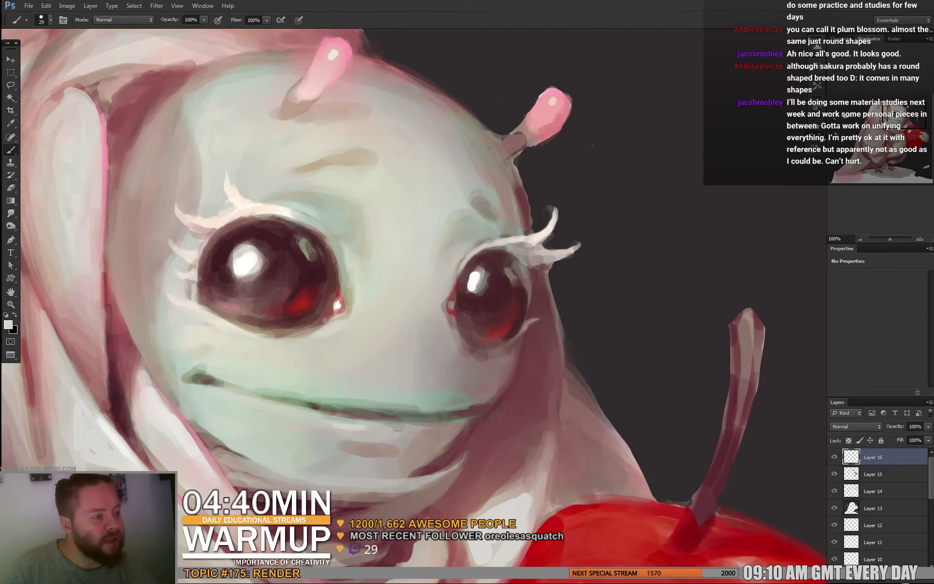
{"action": "mouse_move", "coordinate": [292, 78]}
{"action": "left_mouse_down"}
{"action": "mouse_move", "coordinate": [282, 111]}
{"action": "mouse_move", "coordinate": [329, 160]}
{"action": "left_mouse_up"}
{"action": "right_click", "coordinate": [312, 136]}
{"action": "left_click", "coordinate": [279, 130], "text": "alt"}
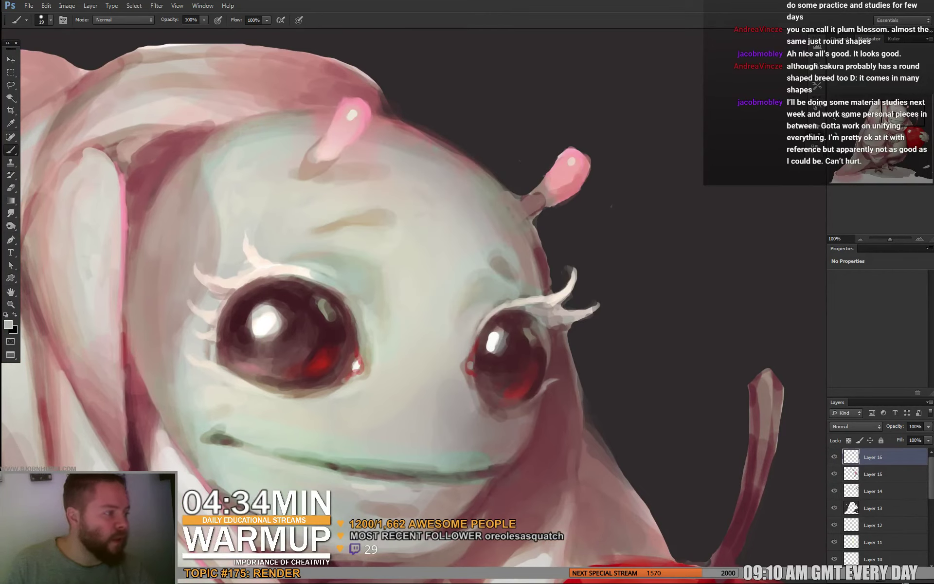
Reduce the brush to 12 px and then 6 px and refine the top of the head around the near antenna with sampled rose tones
{"action": "right_click", "coordinate": [332, 118]}
{"action": "left_click_drag", "start_coordinate": [349, 142], "coordinate": [345, 141]}
{"action": "key", "text": "Return"}
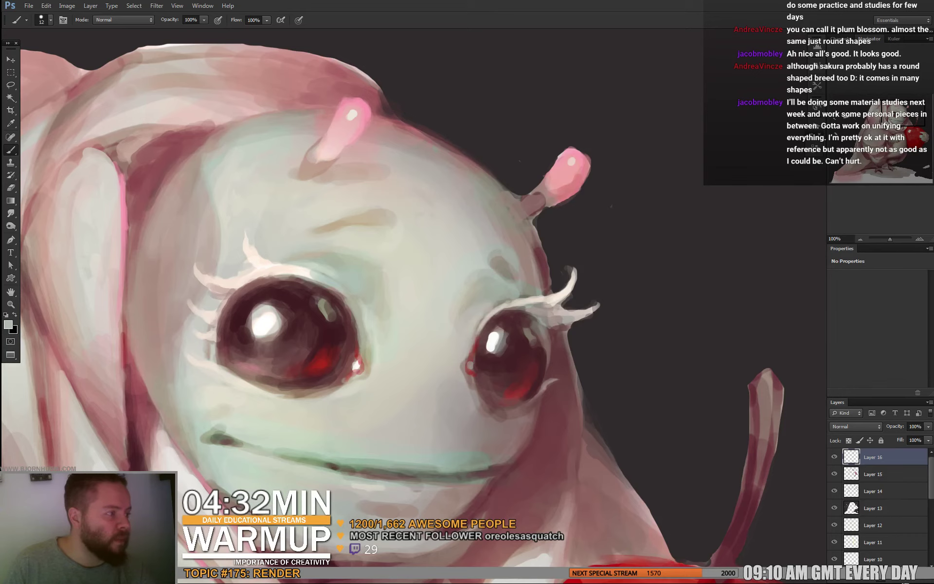
{"action": "right_click", "coordinate": [338, 108]}
{"action": "double_click", "coordinate": [428, 119]}
{"action": "type", "text": "6"}
{"action": "key", "text": "Return"}
{"action": "left_click", "coordinate": [372, 91], "text": "alt"}
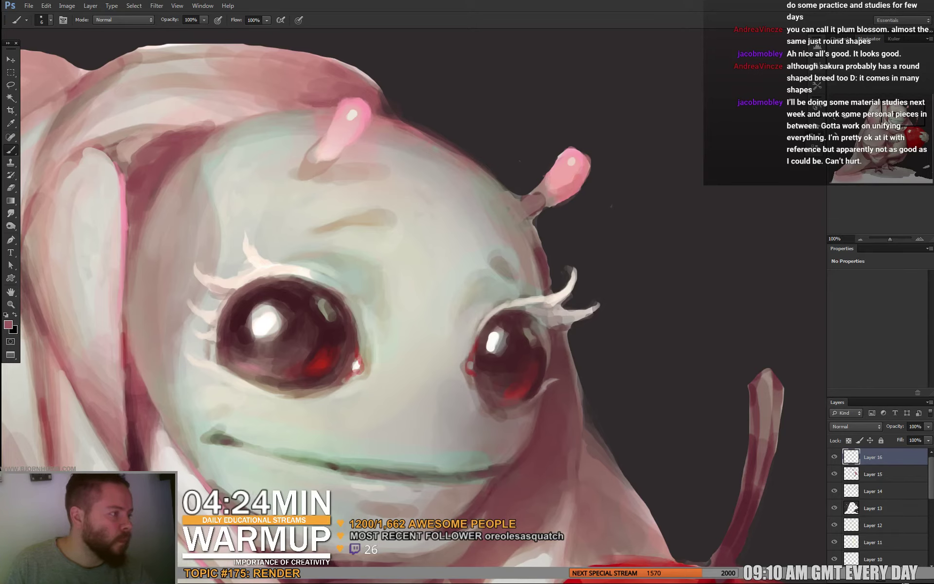
{"action": "left_click_drag", "start_coordinate": [424, 287], "coordinate": [386, 341]}
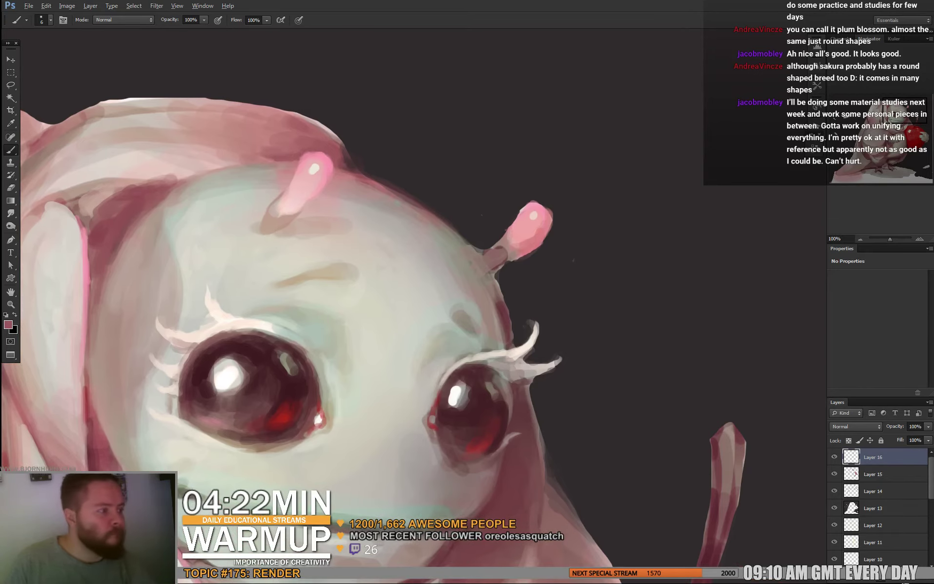
{"action": "left_click_drag", "start_coordinate": [277, 162], "coordinate": [286, 127]}
{"action": "left_click", "coordinate": [285, 127], "text": "alt"}
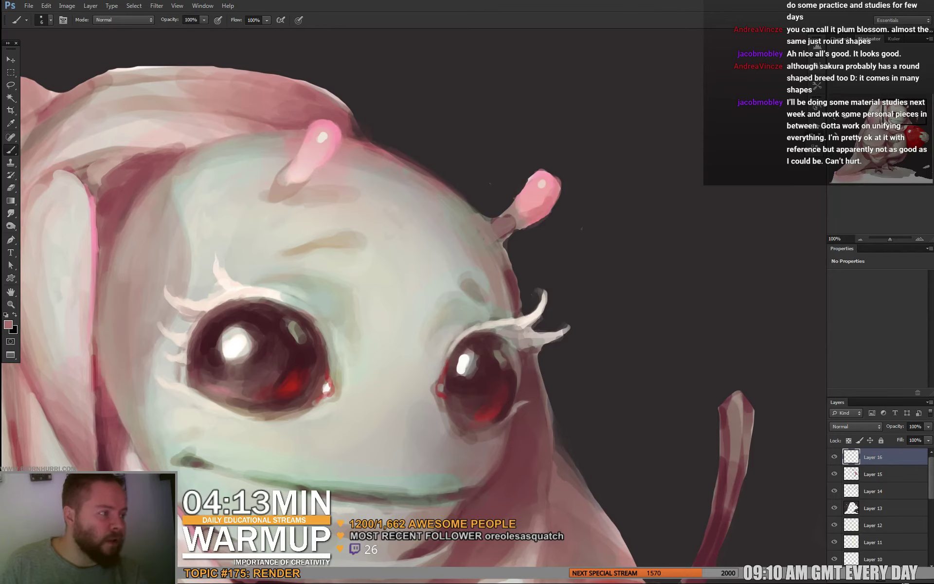
Reduce the brush to 2 px and refine the edge of the near eye's white highlight with sampled pale tones
{"action": "left_click_drag", "start_coordinate": [391, 298], "coordinate": [389, 233]}
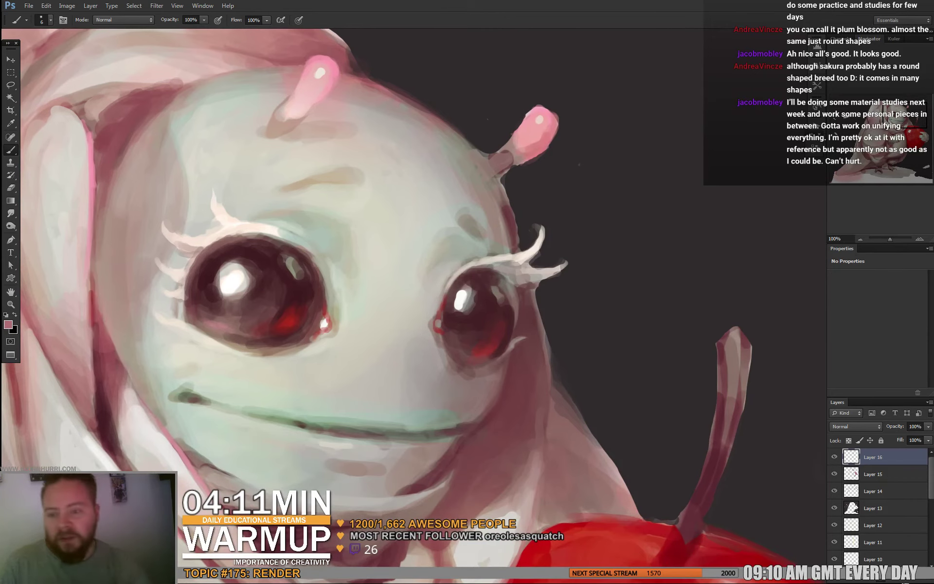
{"action": "key", "text": "ctrl+plus"}
{"action": "left_click_drag", "start_coordinate": [341, 287], "coordinate": [603, 306]}
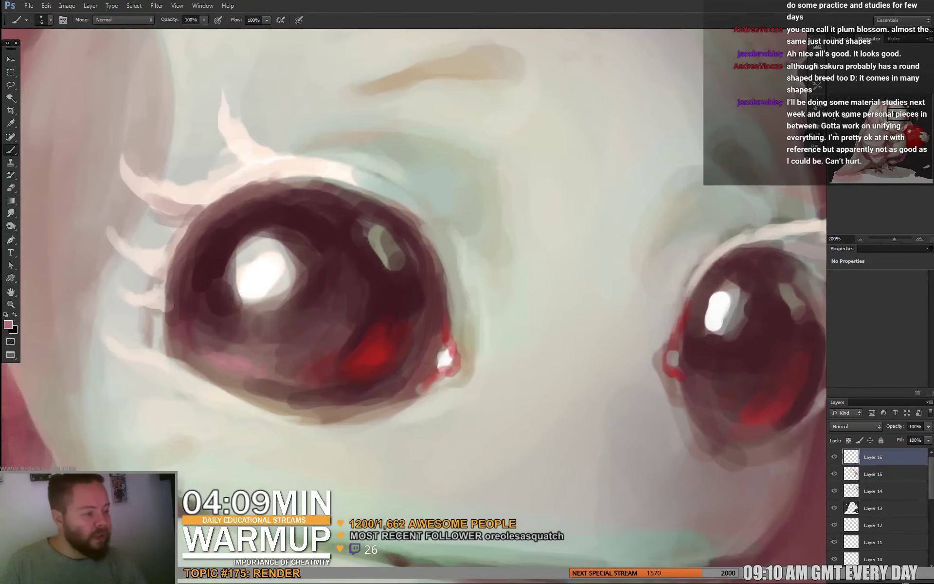
{"action": "right_click", "coordinate": [285, 253]}
{"action": "left_click", "coordinate": [294, 277]}
{"action": "left_click", "coordinate": [244, 267], "text": "alt"}
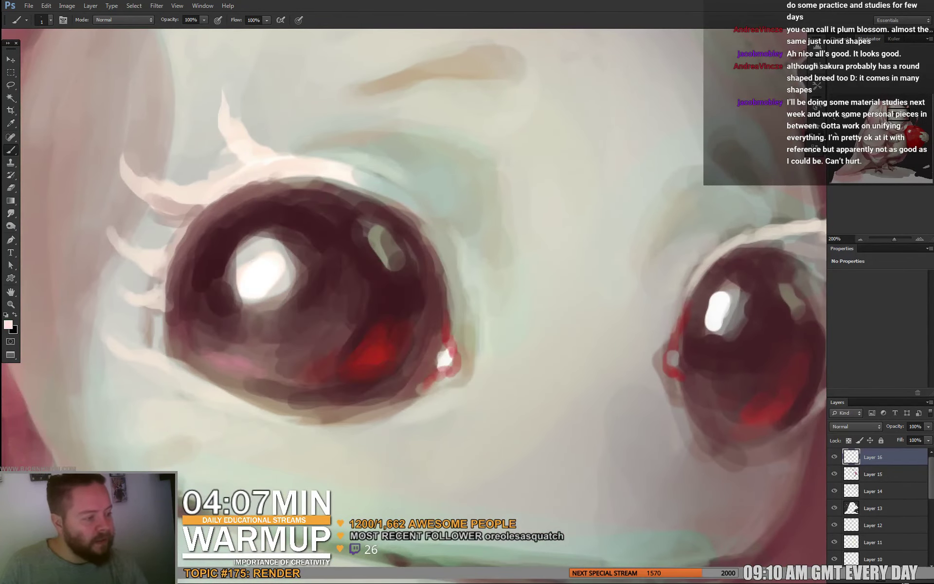
{"action": "right_click", "coordinate": [295, 264]}
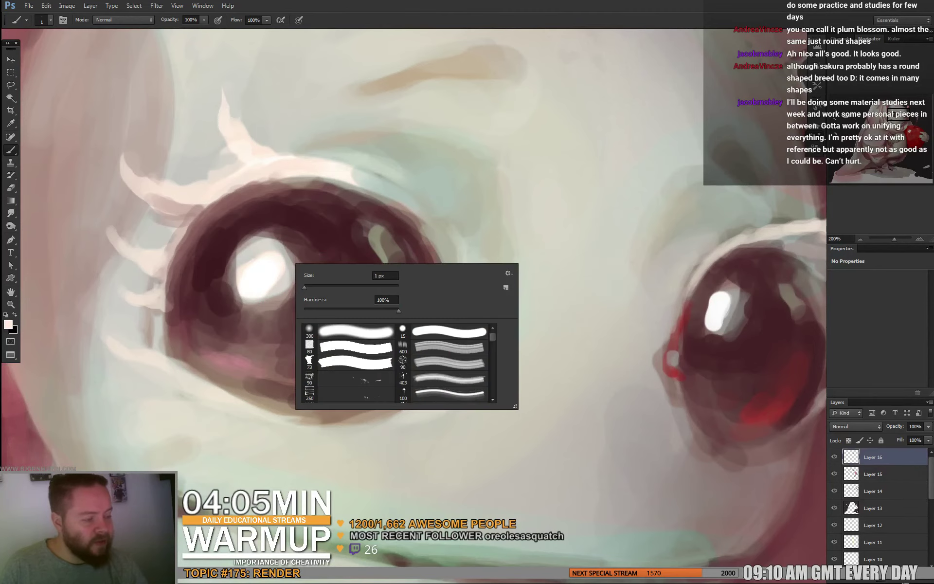
{"action": "left_click", "coordinate": [307, 287]}
{"action": "key", "text": "Return"}
{"action": "right_click", "coordinate": [309, 260]}
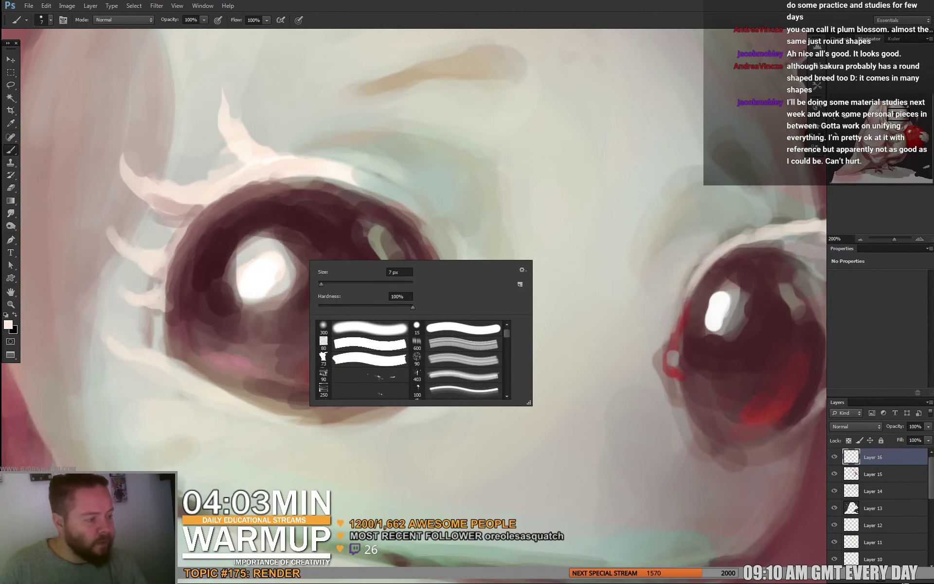
{"action": "type", "text": "2"}
{"action": "key", "text": "Return"}
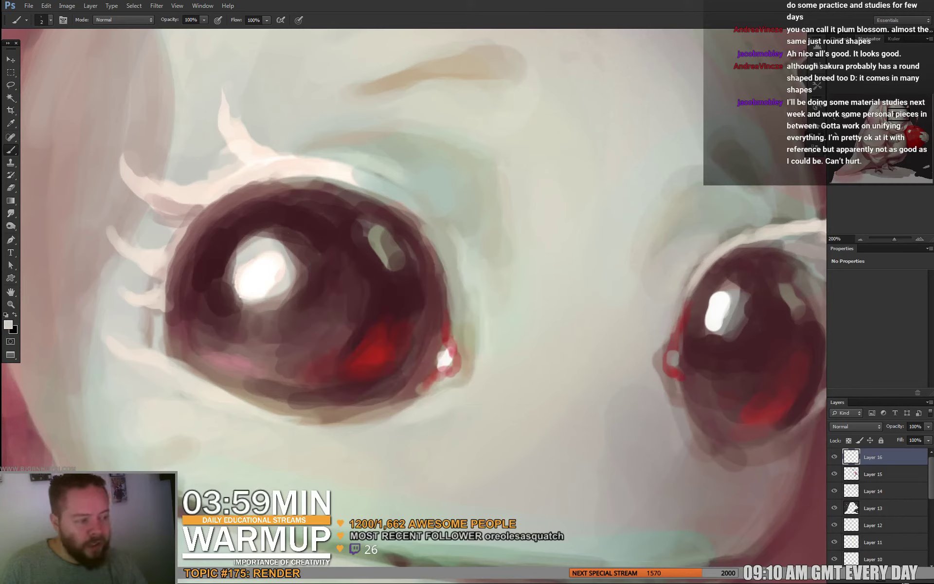
Deepen the near eye around and above its highlight with sampled plum tones, using a 17 px brush and a 6 px brush
{"action": "right_click", "coordinate": [301, 243]}
{"action": "left_click", "coordinate": [318, 267]}
{"action": "left_click", "coordinate": [260, 232], "text": "alt"}
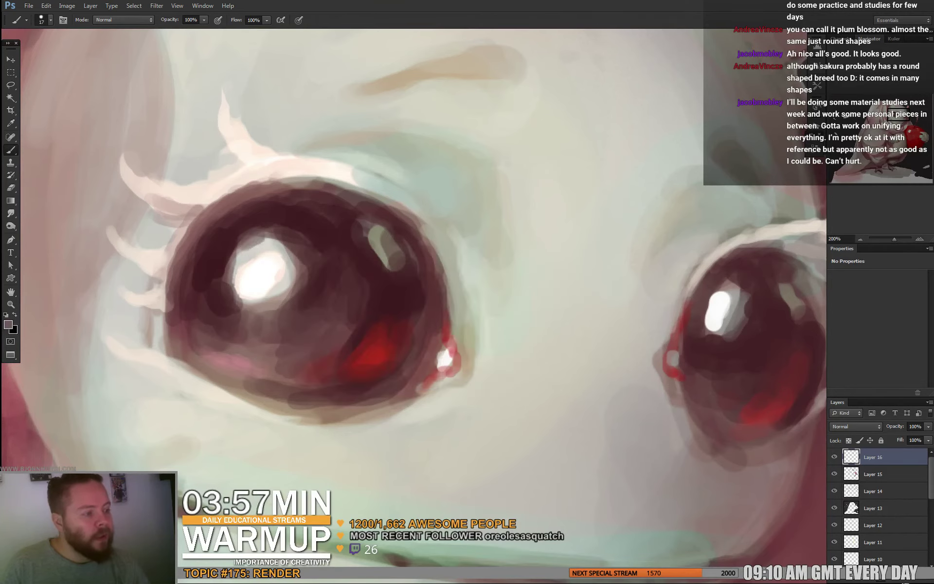
{"action": "left_click", "coordinate": [256, 225], "text": "alt"}
{"action": "right_click", "coordinate": [254, 239]}
{"action": "left_click", "coordinate": [321, 251]}
{"action": "mouse_move", "coordinate": [293, 230]}
{"action": "left_mouse_down"}
{"action": "mouse_move", "coordinate": [275, 233]}
{"action": "mouse_move", "coordinate": [294, 240]}
{"action": "left_mouse_up"}
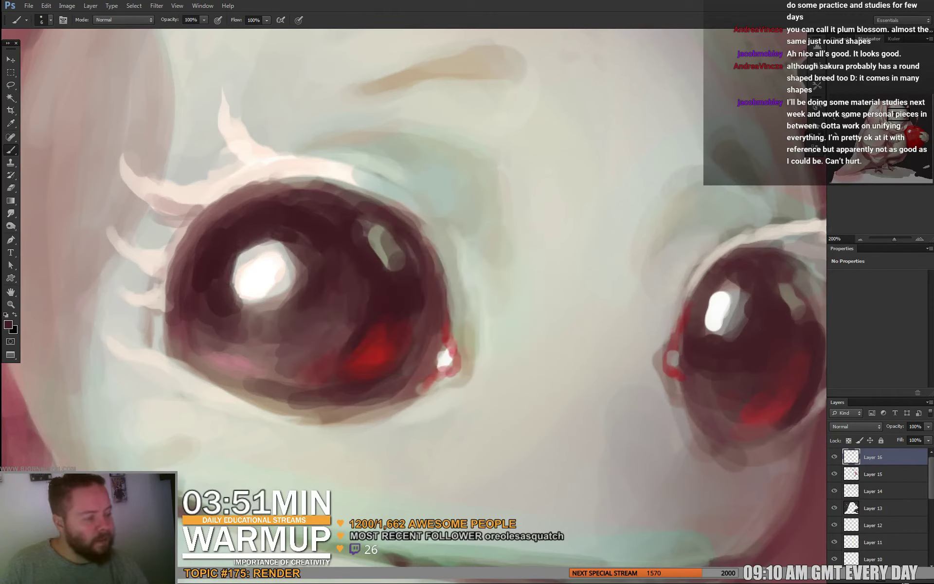
{"action": "left_click_drag", "start_coordinate": [251, 198], "coordinate": [206, 232]}
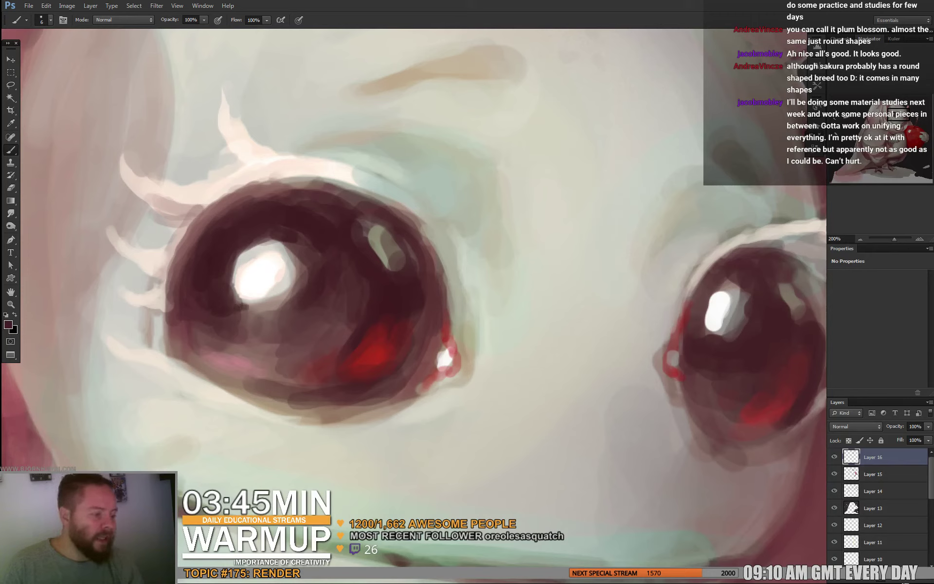
Set the brush to 3 px and tint the edge of the near eye's highlight with a light orange, blending it with sampled white
{"action": "left_click", "coordinate": [242, 305], "text": "alt"}
{"action": "right_click", "coordinate": [302, 288]}
{"action": "left_click", "coordinate": [312, 311]}
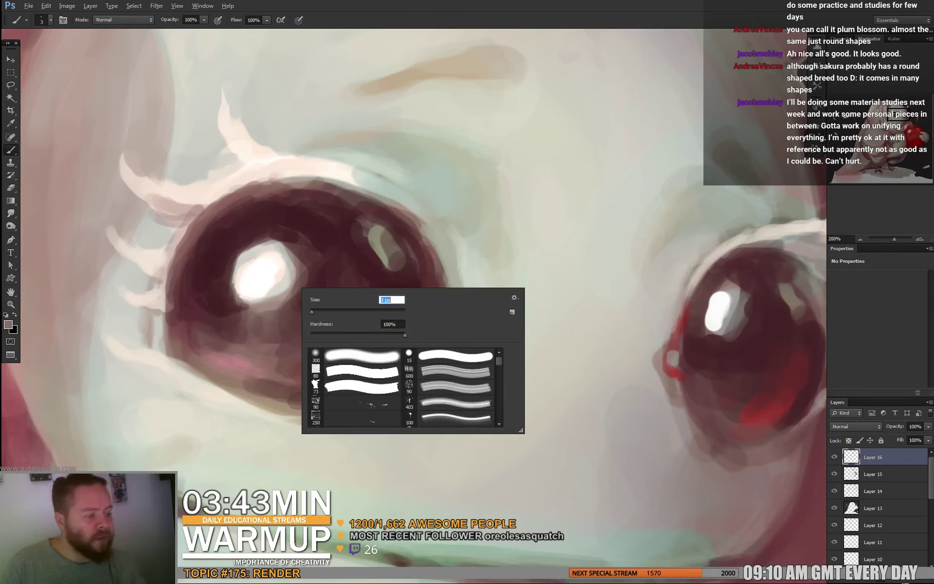
{"action": "key", "text": "Return"}
{"action": "left_click", "coordinate": [278, 272], "text": "alt"}
{"action": "left_click", "coordinate": [8, 324]}
{"action": "left_click", "coordinate": [148, 455]}
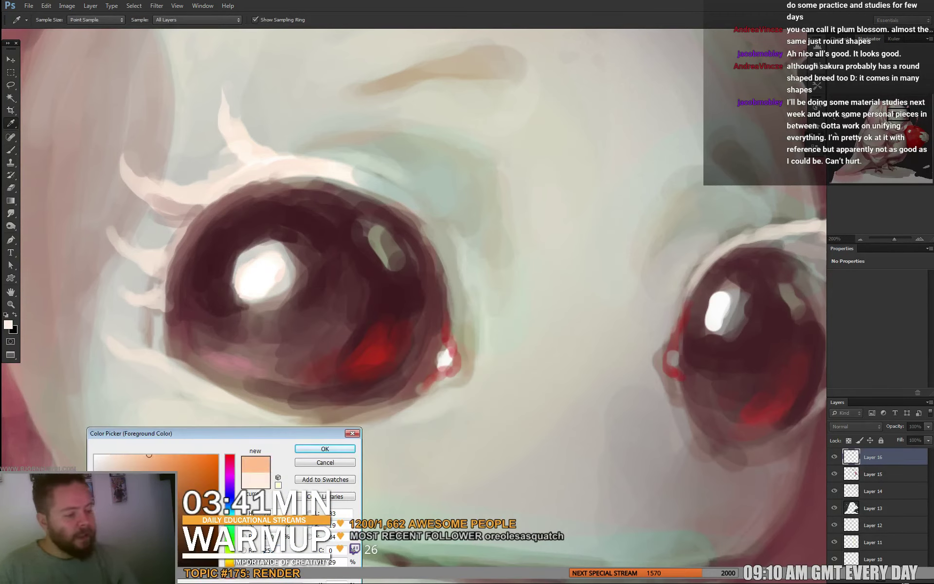
{"action": "key", "text": "Return"}
{"action": "left_click_drag", "start_coordinate": [244, 266], "coordinate": [239, 284]}
{"action": "left_click", "coordinate": [243, 278], "text": "alt"}
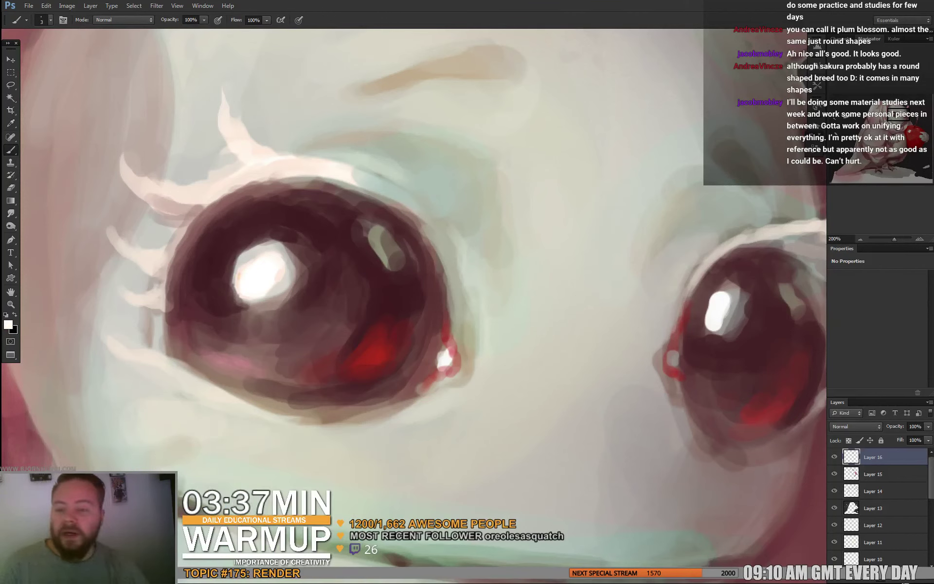
Trim the upper edge of the near eye's highlight with sampled plum and darken the area around it with a 19 px brush
{"action": "left_click", "coordinate": [261, 240], "text": "alt"}
{"action": "mouse_move", "coordinate": [255, 246]}
{"action": "left_mouse_down"}
{"action": "mouse_move", "coordinate": [239, 257]}
{"action": "mouse_move", "coordinate": [269, 242]}
{"action": "mouse_move", "coordinate": [237, 261]}
{"action": "left_mouse_up"}
{"action": "left_click", "coordinate": [254, 242], "text": "alt"}
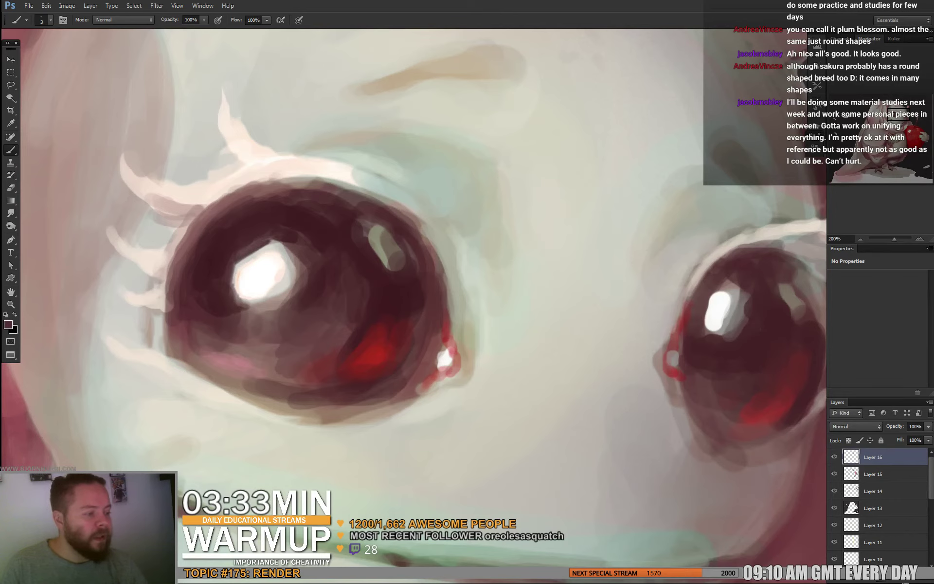
{"action": "right_click", "coordinate": [277, 236]}
{"action": "type", "text": "19"}
{"action": "key", "text": "Return"}
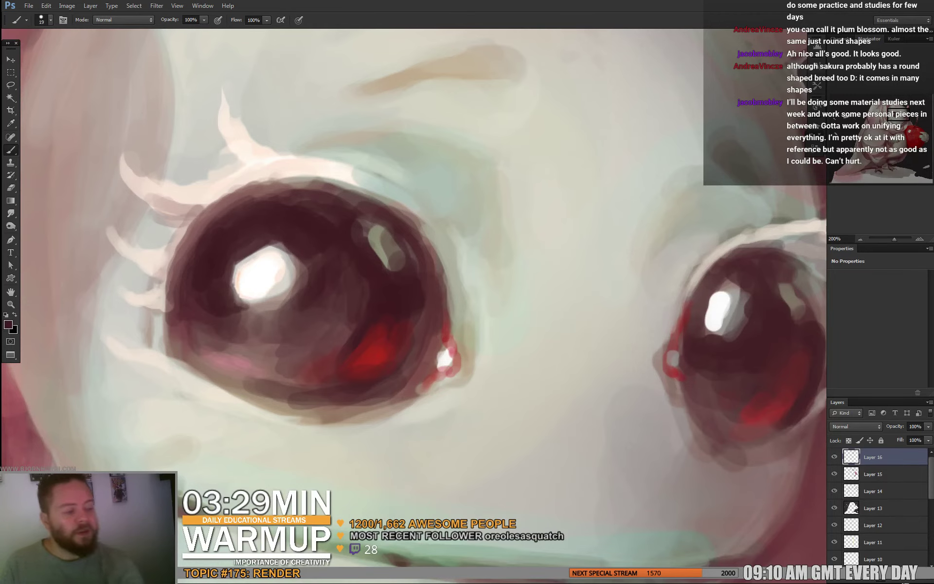
Set the brush to 16 px and touch up the near eye's upper lashes with sampled pale pink
{"action": "key", "text": "ctrl+minus"}
{"action": "key", "text": "ctrl+minus"}
{"action": "key", "text": "ctrl+minus"}
{"action": "key", "text": "ctrl+minus"}
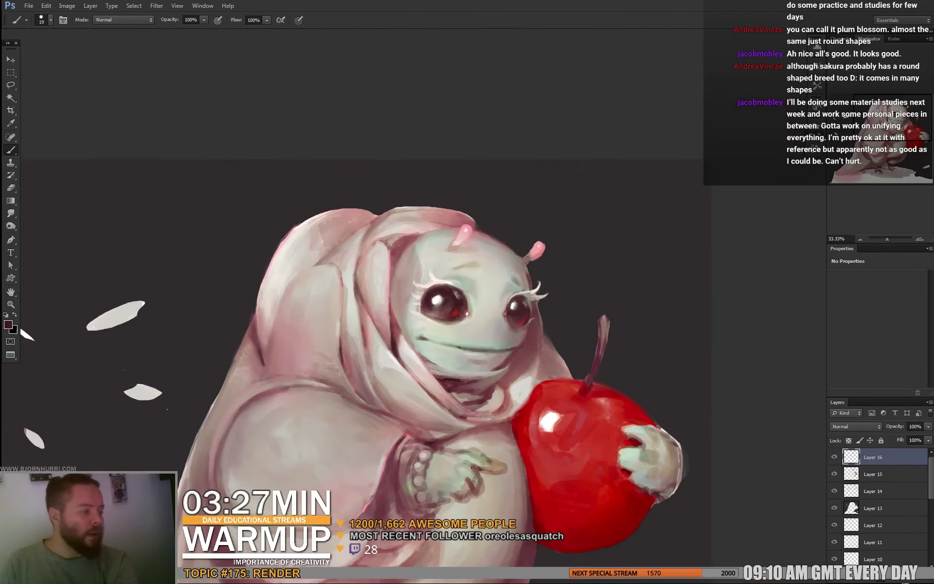
{"action": "left_click_drag", "start_coordinate": [438, 341], "coordinate": [379, 270]}
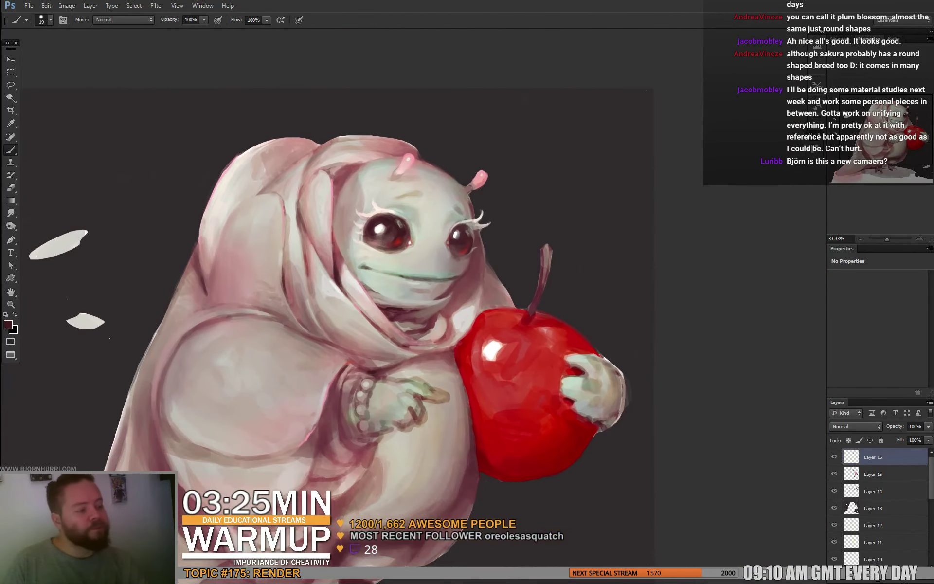
{"action": "right_click", "coordinate": [397, 219]}
{"action": "left_click", "coordinate": [414, 244]}
{"action": "key", "text": "Return"}
{"action": "left_click", "coordinate": [367, 215], "text": "alt"}
{"action": "left_click", "coordinate": [359, 215], "text": "alt"}
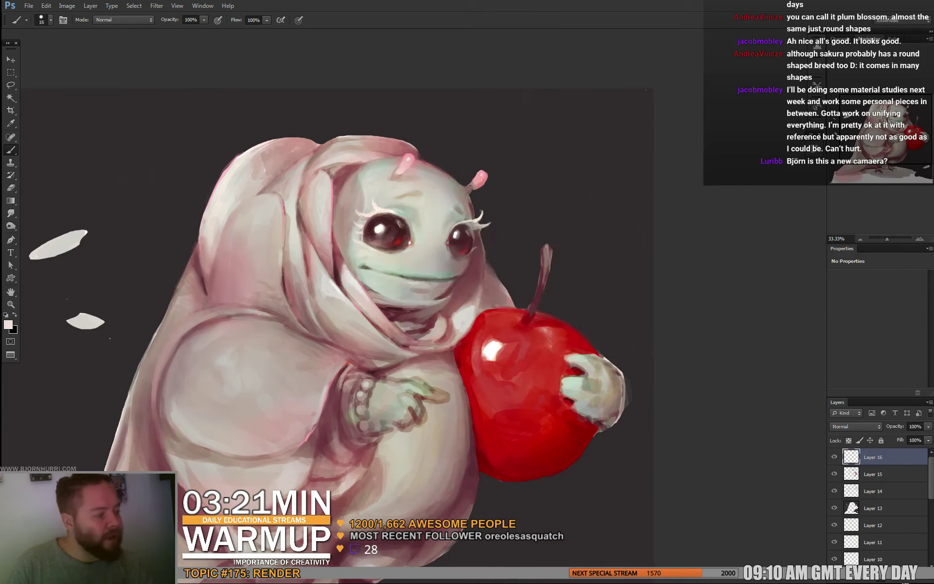
Refine the near eye's main highlight and its surroundings with sampled white and dark plum
{"action": "left_click", "coordinate": [384, 225], "text": "alt"}
{"action": "left_click", "coordinate": [379, 227], "text": "alt"}
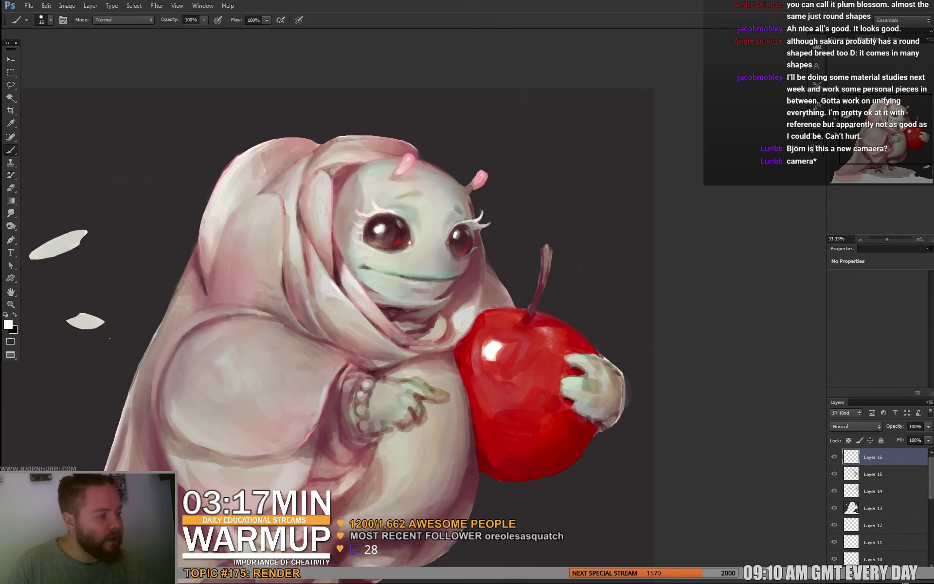
{"action": "left_click", "coordinate": [389, 226], "text": "alt"}
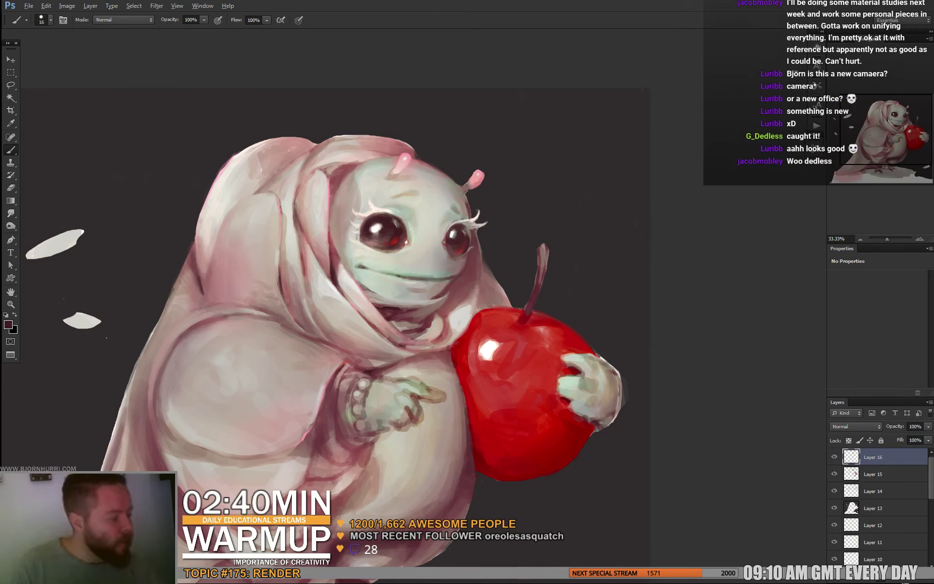
{"action": "key", "text": "d"}
{"action": "key", "text": "x"}
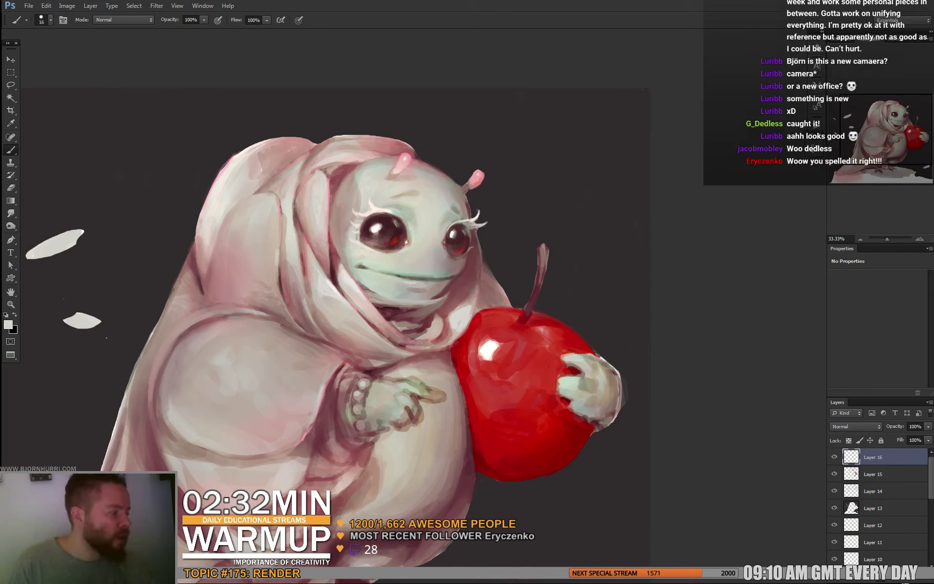
Touch up the face around the near eye and the antenna base with sampled pale, dark red and dusty pink tones
{"action": "left_click", "coordinate": [407, 205], "text": "alt"}
{"action": "left_click_drag", "start_coordinate": [407, 205], "coordinate": [405, 205]}
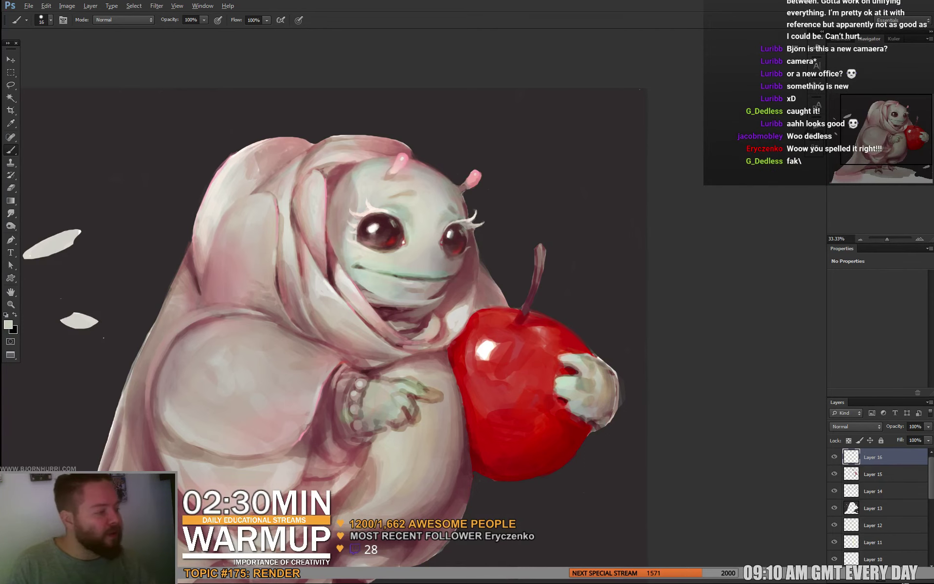
{"action": "left_click", "coordinate": [388, 237], "text": "alt"}
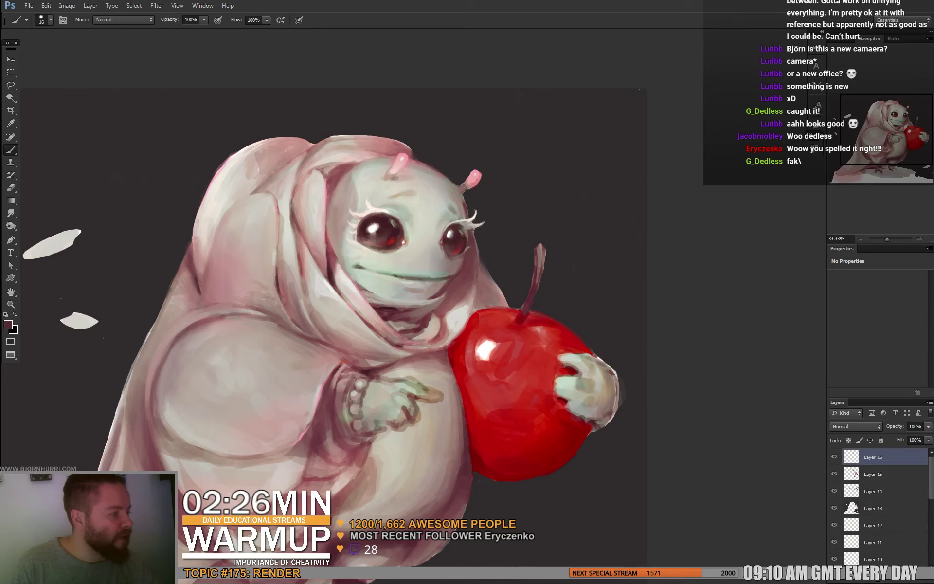
{"action": "left_click", "coordinate": [391, 176], "text": "alt"}
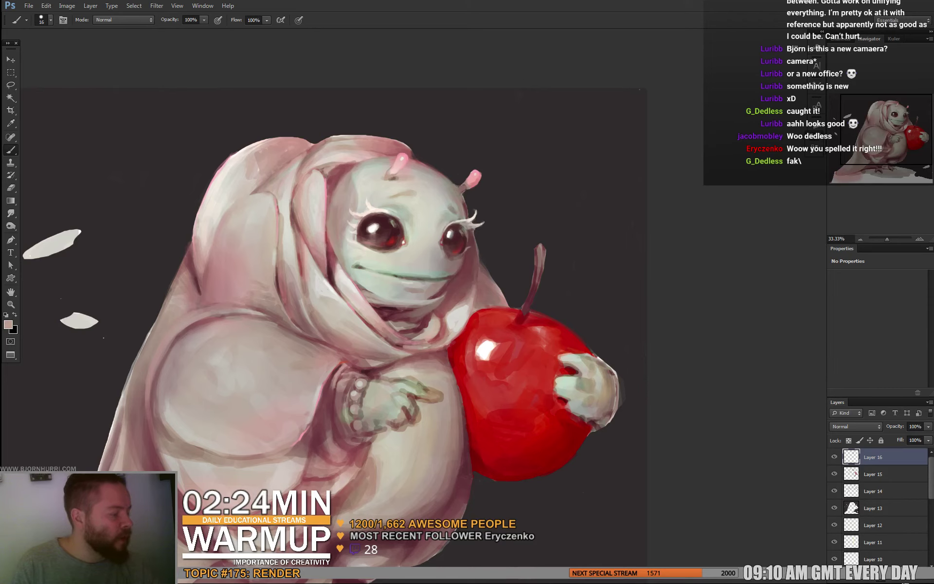
{"action": "left_click_drag", "start_coordinate": [404, 292], "coordinate": [402, 282]}
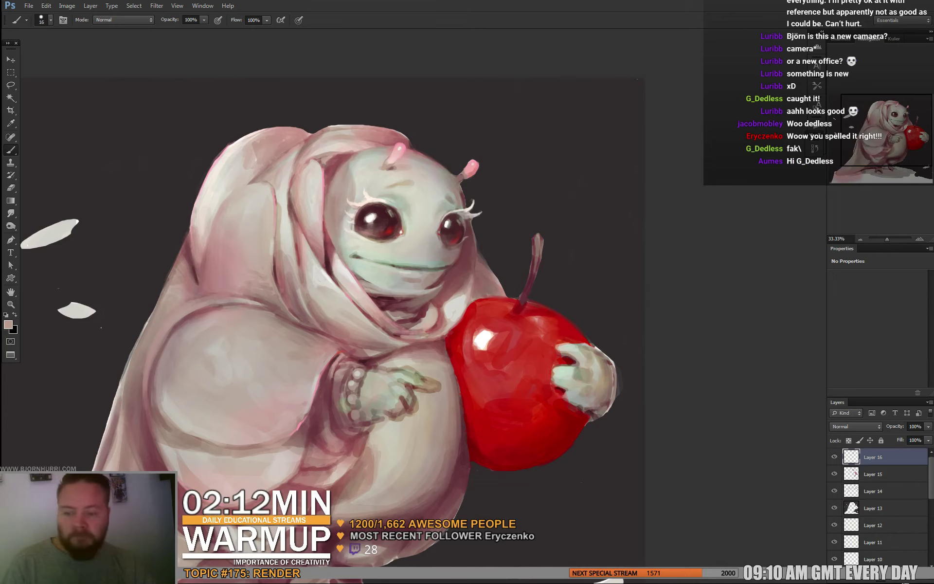
{"action": "left_click_drag", "start_coordinate": [369, 312], "coordinate": [376, 288]}
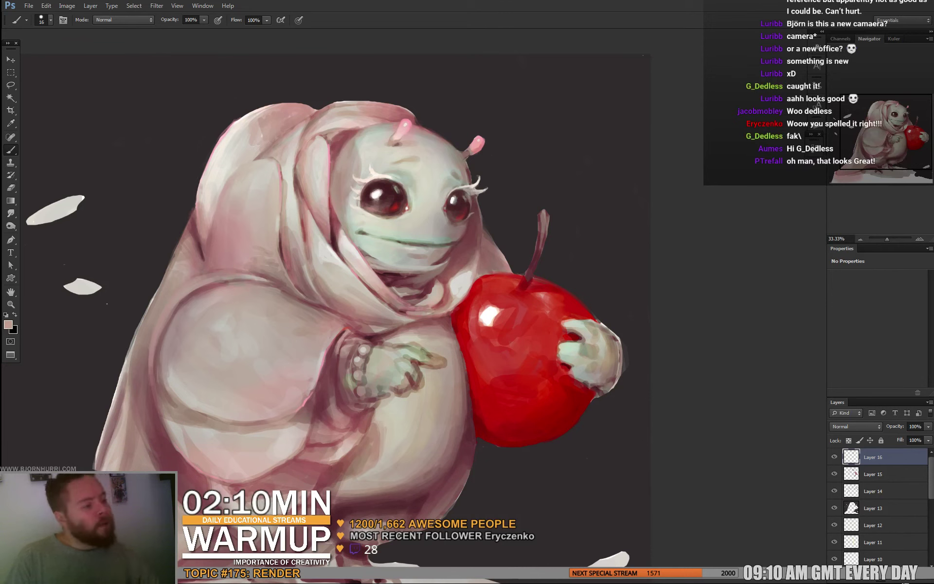
Sample the near eye's plum, choose a darker shade of it and deepen the upper part of the eye
{"action": "left_click", "coordinate": [372, 184], "text": "alt"}
{"action": "left_click", "coordinate": [8, 324]}
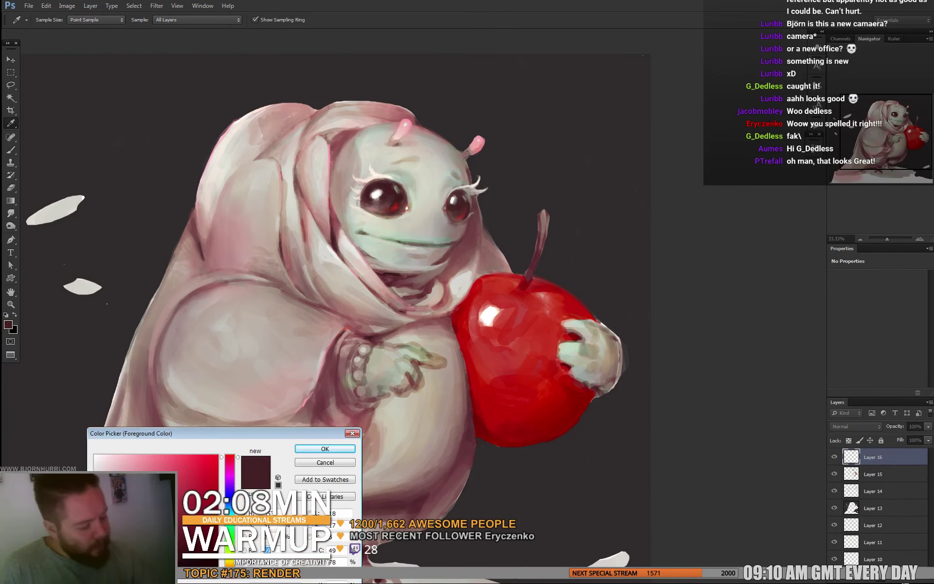
{"action": "left_click", "coordinate": [165, 556]}
{"action": "key", "text": "Return"}
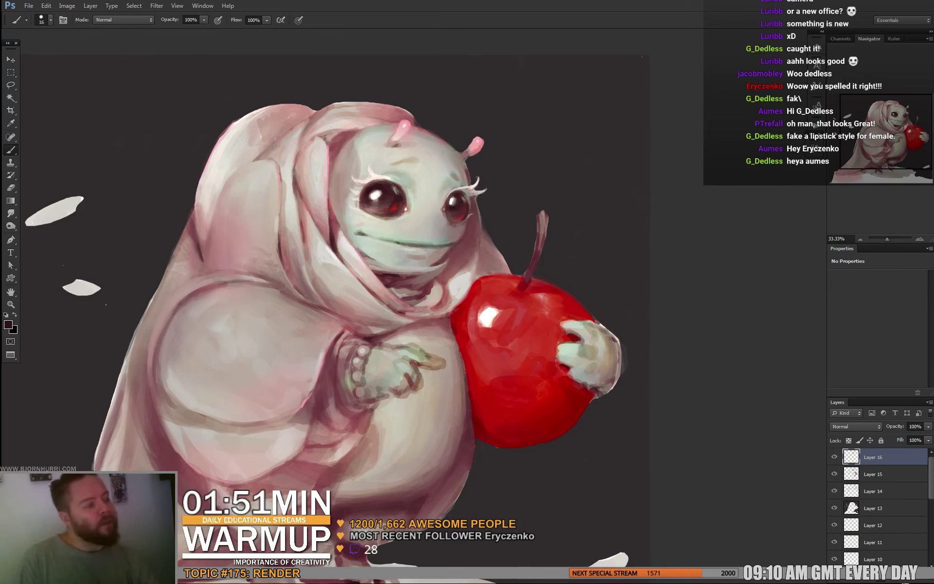
Set the brush to 13 px and refine the near eye's edge with sampled pale skin and dark plum tones
{"action": "left_click", "coordinate": [387, 223], "text": "alt"}
{"action": "right_click", "coordinate": [400, 215]}
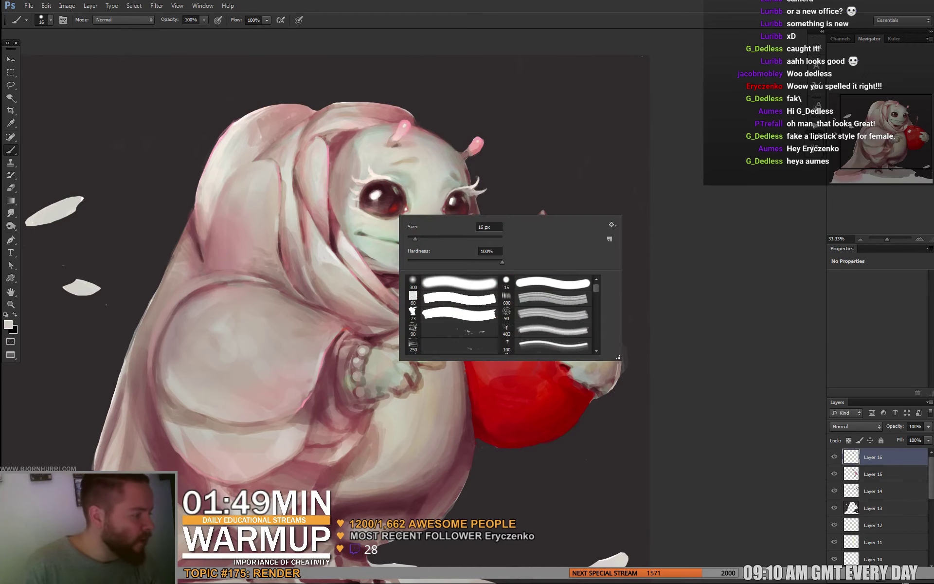
{"action": "left_click", "coordinate": [409, 236]}
{"action": "key", "text": "Return"}
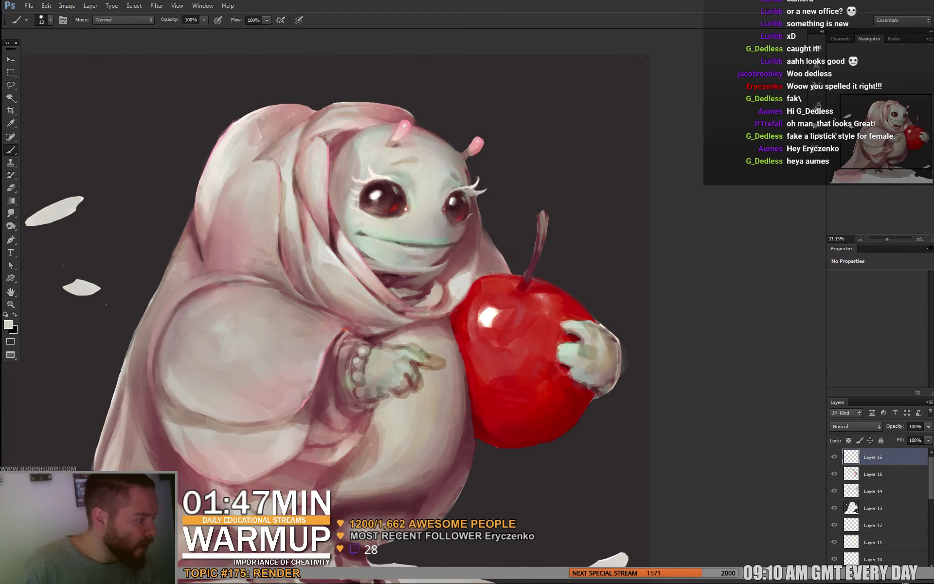
{"action": "left_click_drag", "start_coordinate": [400, 292], "coordinate": [397, 223]}
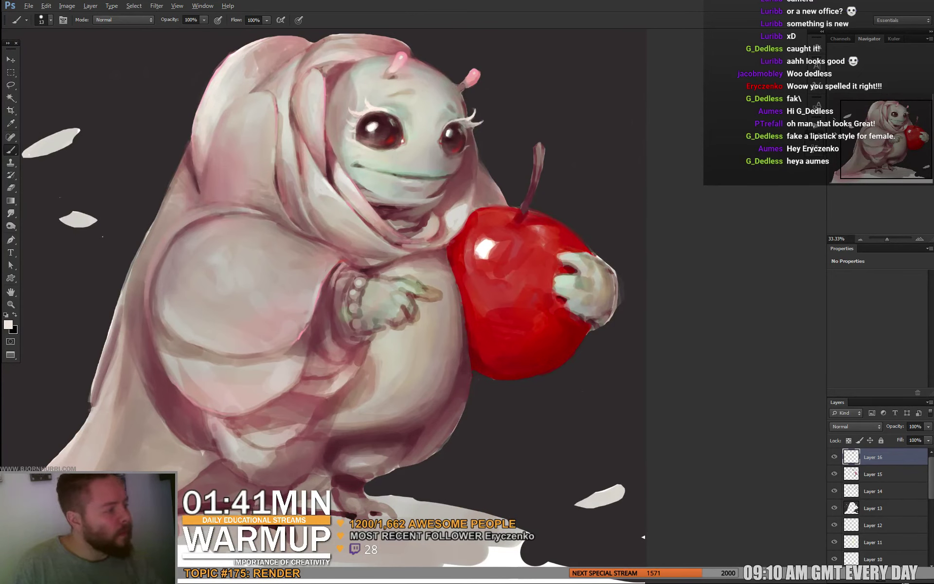
{"action": "left_click_drag", "start_coordinate": [399, 224], "coordinate": [364, 237]}
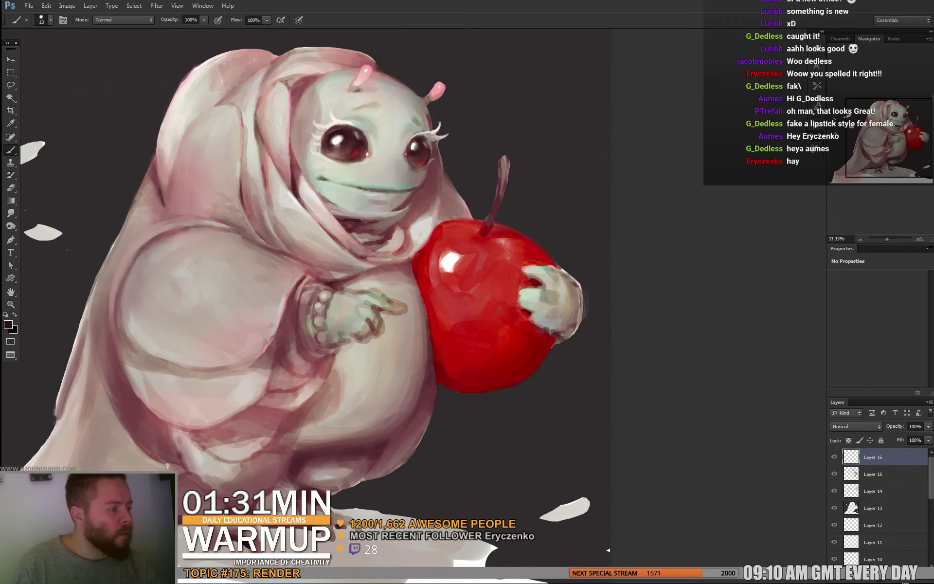
{"action": "left_click_drag", "start_coordinate": [340, 132], "coordinate": [215, 147]}
{"action": "left_click", "coordinate": [338, 132], "text": "alt"}
{"action": "key", "text": "ctrl+minus"}
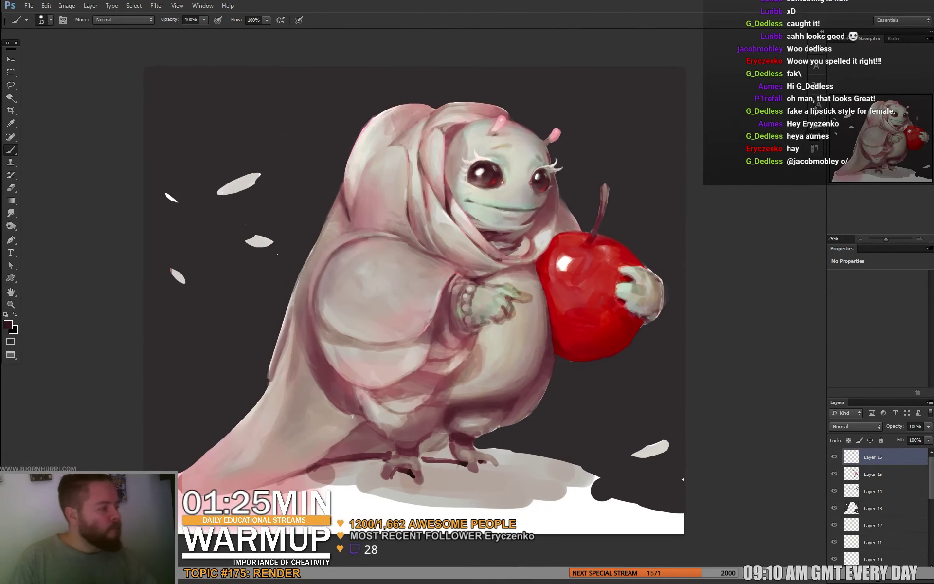
Set the brush to 15 px and touch up the cheek near the mouth corner with a sampled pale tone
{"action": "right_click", "coordinate": [521, 198]}
{"action": "left_click", "coordinate": [534, 224]}
{"action": "key", "text": "Return"}
{"action": "left_click", "coordinate": [464, 188], "text": "alt"}
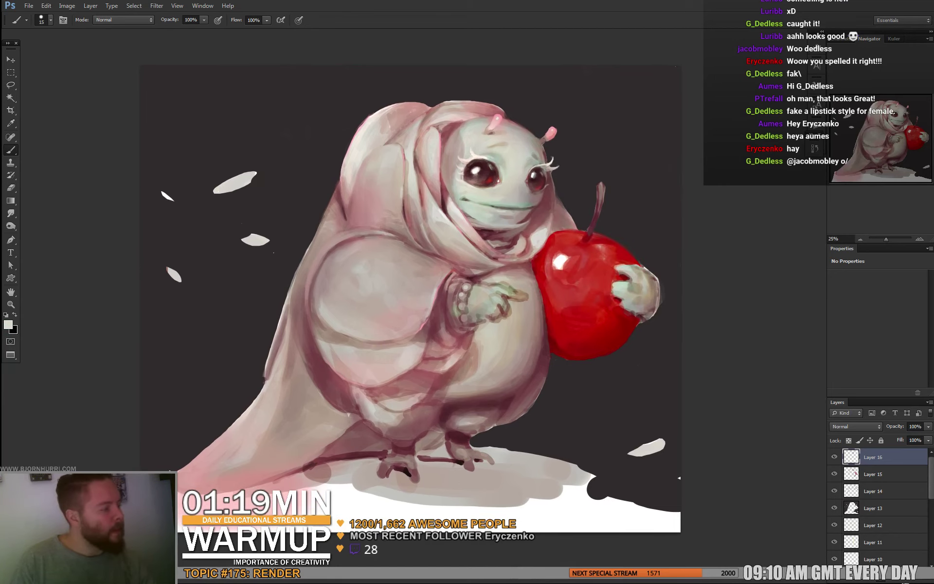
Rework the lower edge of the large rounded sleeve with a 23 px brush and tones sampled from the cloth
{"action": "mouse_move", "coordinate": [455, 314]}
{"action": "left_mouse_down"}
{"action": "mouse_move", "coordinate": [368, 274]}
{"action": "mouse_move", "coordinate": [387, 298]}
{"action": "left_mouse_up"}
{"action": "right_click", "coordinate": [368, 274]}
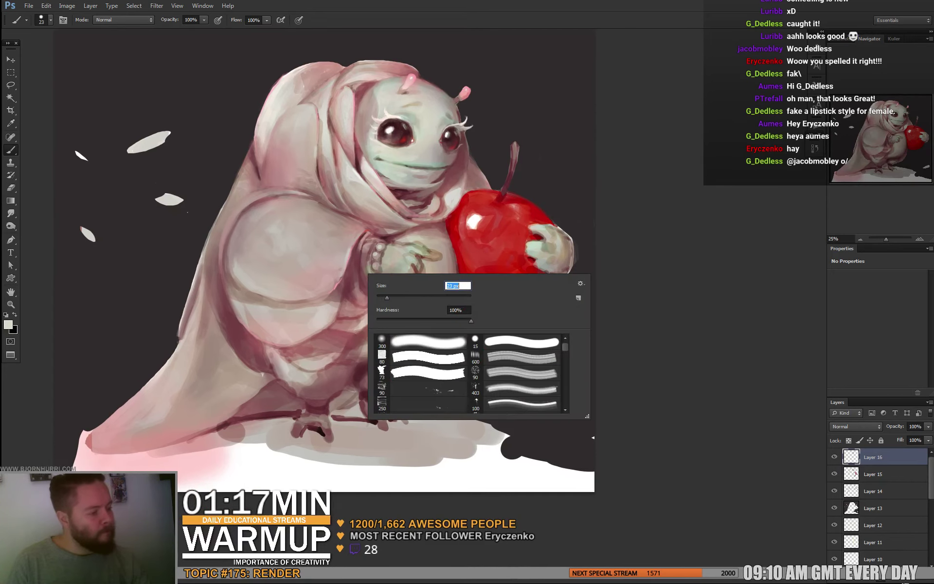
{"action": "left_click", "coordinate": [261, 295], "text": "alt"}
{"action": "left_click", "coordinate": [261, 295], "text": "alt"}
{"action": "left_click_drag", "start_coordinate": [242, 287], "coordinate": [270, 298]}
{"action": "left_click", "coordinate": [251, 288], "text": "alt"}
{"action": "left_click", "coordinate": [323, 269], "text": "alt"}
Set the brush to 50 px and blend the sleeve's lower fold with sampled pale and dusty pink tones
{"action": "right_click", "coordinate": [324, 290]}
{"action": "left_click_drag", "start_coordinate": [342, 312], "coordinate": [349, 313]}
{"action": "key", "text": "Return"}
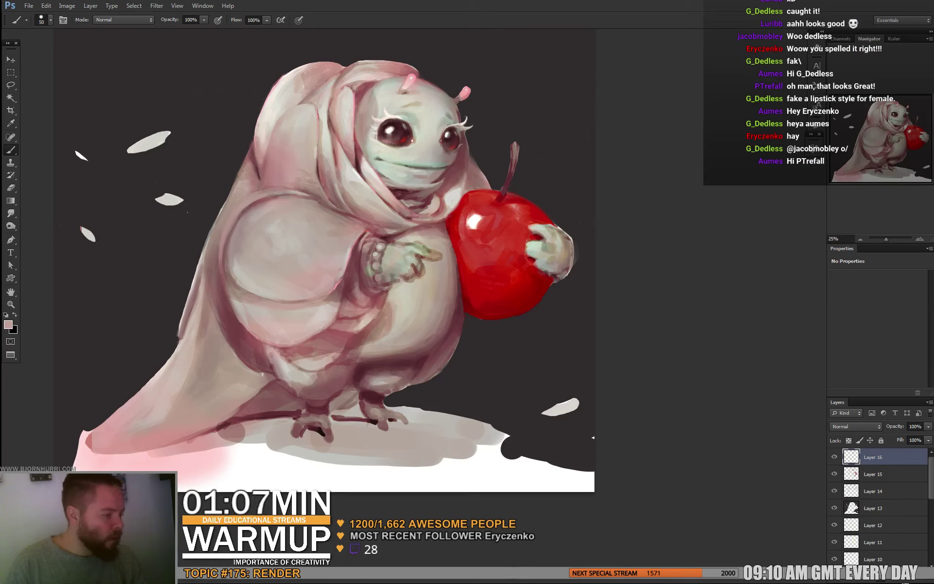
{"action": "left_click", "coordinate": [317, 321], "text": "alt"}
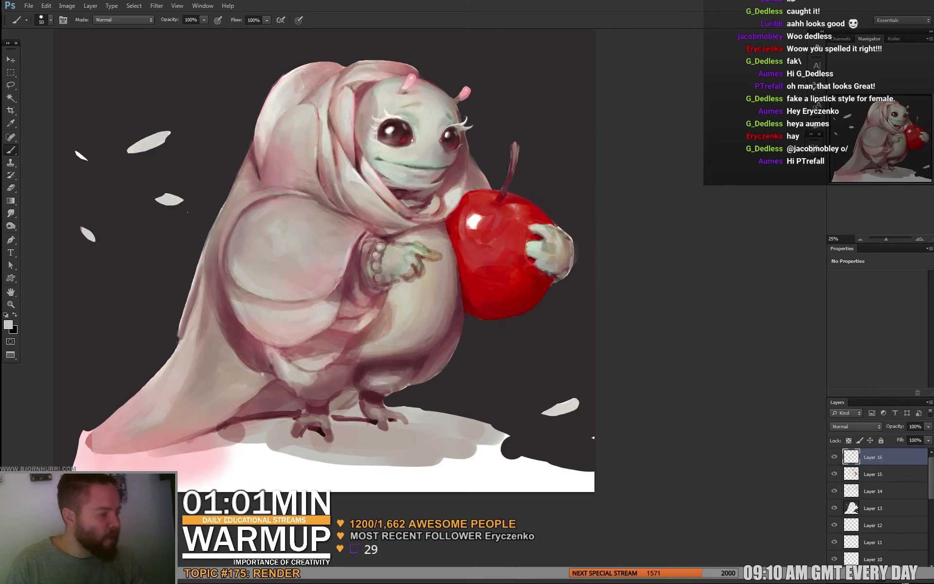
{"action": "left_click", "coordinate": [334, 314], "text": "alt"}
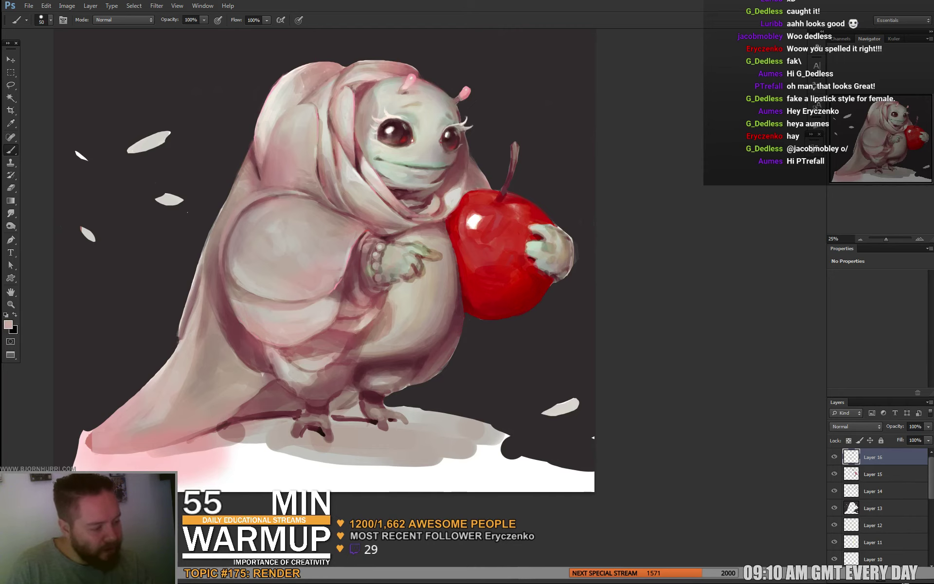
{"action": "left_click_drag", "start_coordinate": [341, 273], "coordinate": [336, 273]}
{"action": "left_click", "coordinate": [351, 292], "text": "alt"}
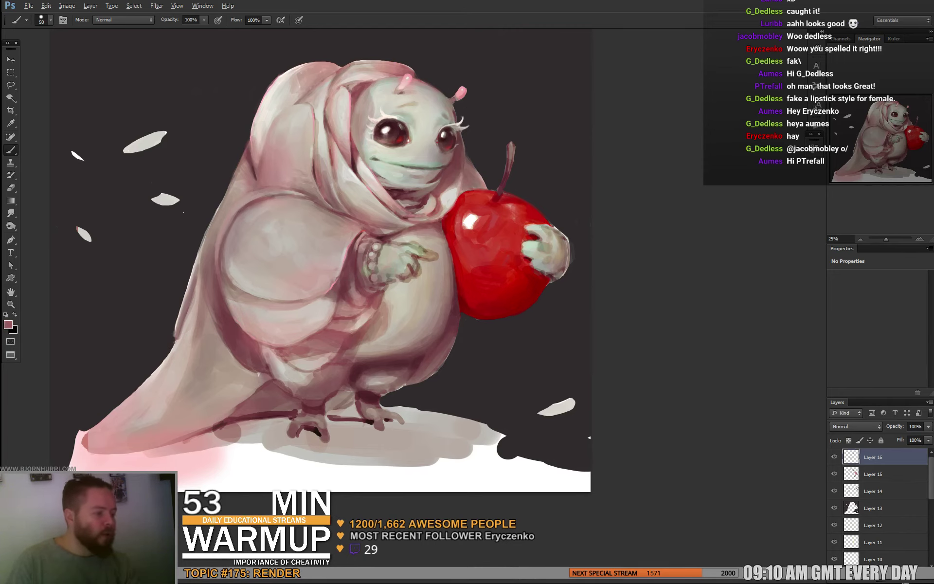
Paint over the cloak folds beneath the sleeve with sampled muted pink tones to soften their shapes
{"action": "left_click", "coordinate": [309, 354], "text": "alt"}
{"action": "left_click", "coordinate": [310, 353], "text": "alt"}
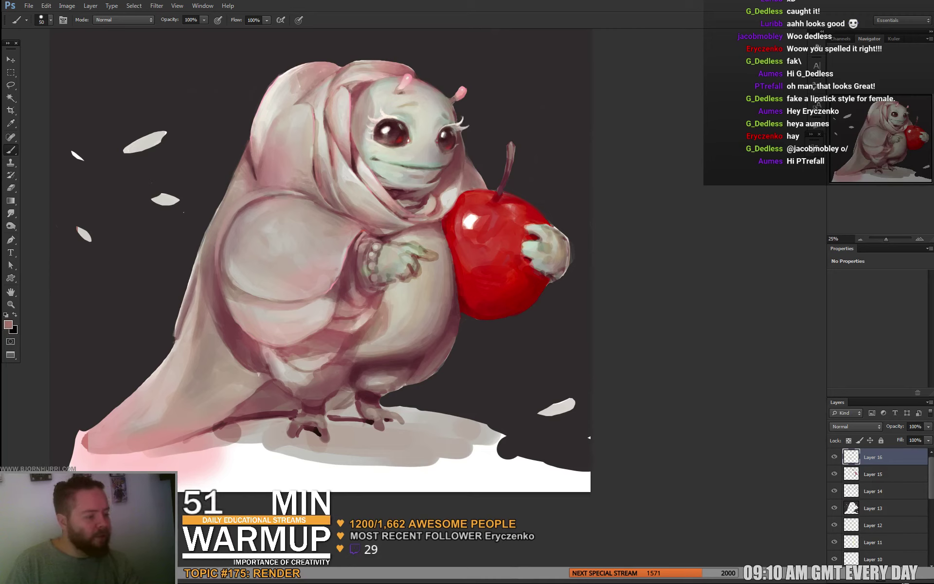
{"action": "left_click", "coordinate": [331, 343], "text": "alt"}
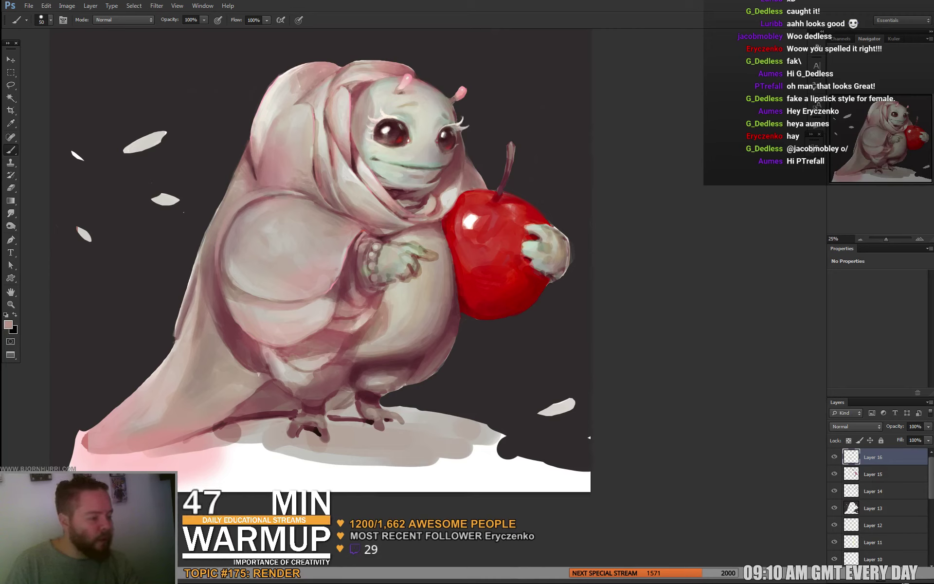
{"action": "left_click", "coordinate": [311, 363], "text": "alt"}
{"action": "left_click_drag", "start_coordinate": [301, 360], "coordinate": [325, 355]}
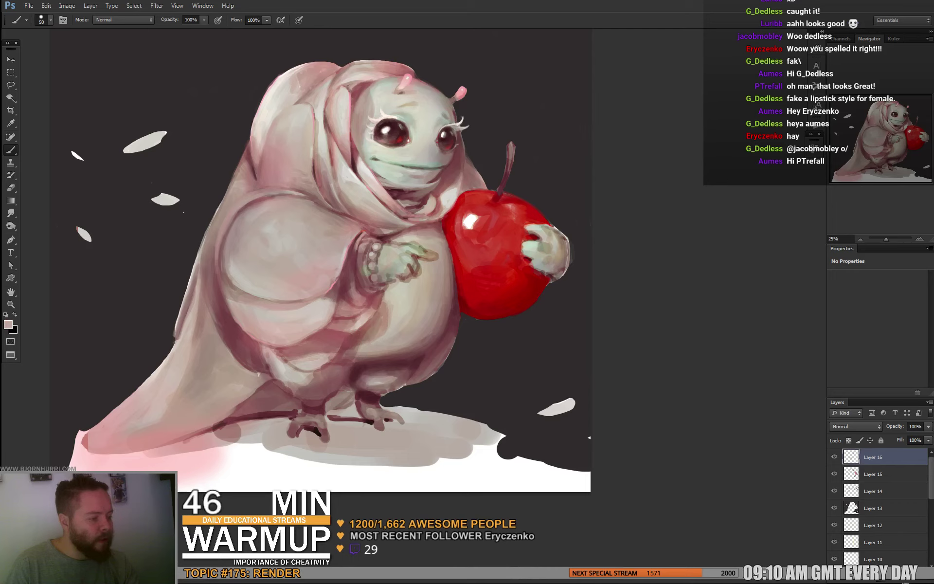
{"action": "left_click", "coordinate": [267, 356], "text": "alt"}
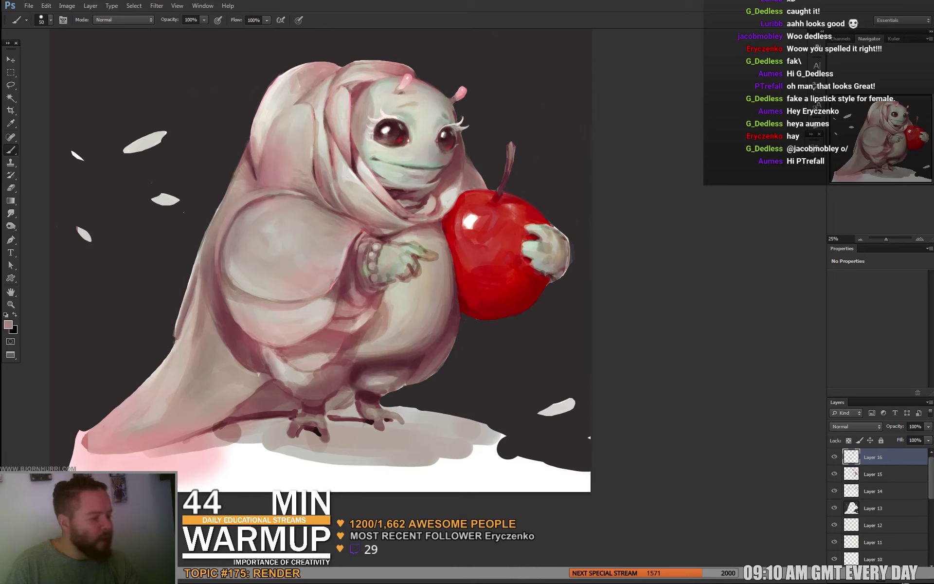
{"action": "left_click", "coordinate": [276, 375], "text": "alt"}
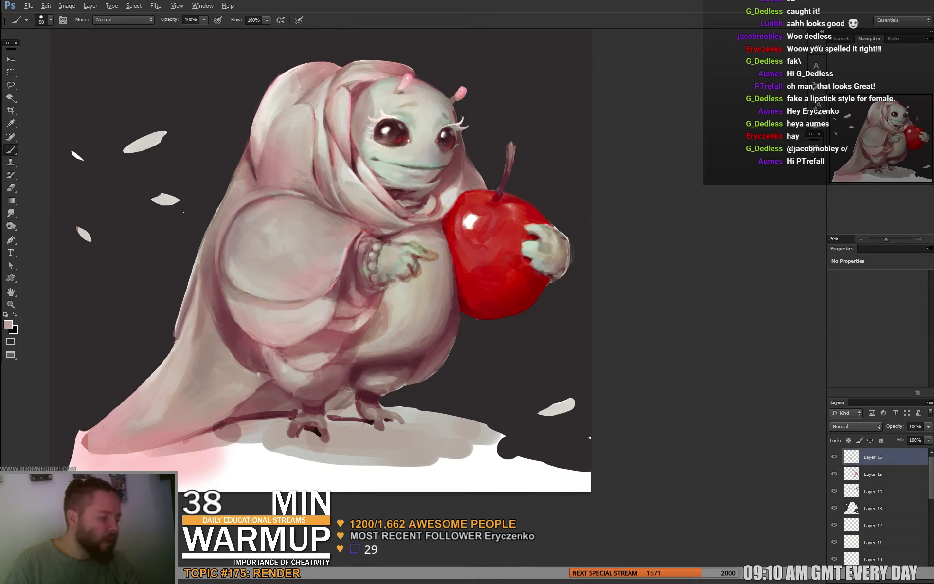
Set the brush to 23 px and define the cloak fold along the lower belly with sampled light and dark pinks
{"action": "left_click", "coordinate": [332, 360], "text": "alt"}
{"action": "right_click", "coordinate": [359, 349]}
{"action": "left_click", "coordinate": [373, 372]}
{"action": "key", "text": "Return"}
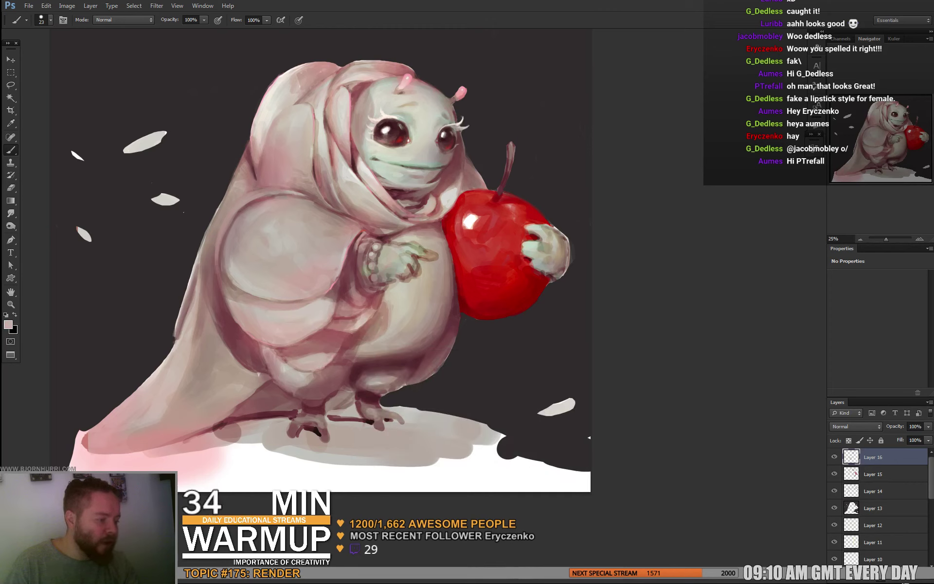
{"action": "left_click_drag", "start_coordinate": [324, 368], "coordinate": [338, 349]}
{"action": "left_click", "coordinate": [339, 348], "text": "alt"}
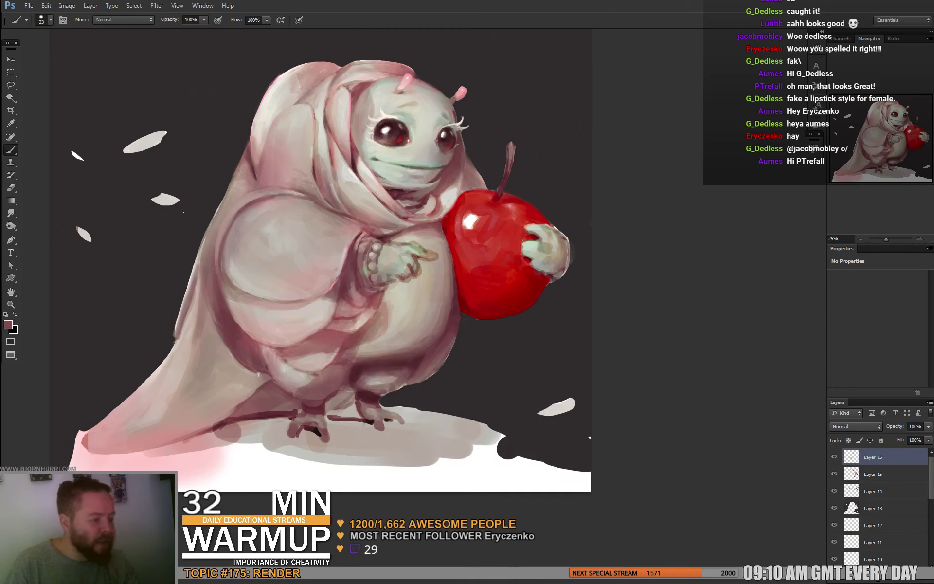
{"action": "left_click", "coordinate": [339, 348], "text": "alt"}
Refine the edges of the lower cloak folds above the feet with sampled pale pink and dusky red tones
{"action": "left_click", "coordinate": [317, 370], "text": "alt"}
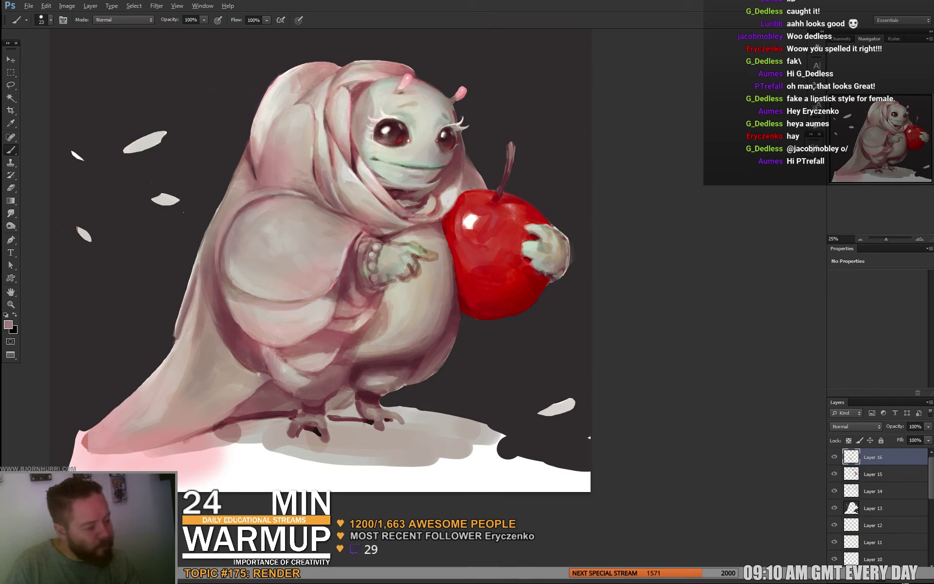
{"action": "left_click", "coordinate": [325, 348], "text": "alt"}
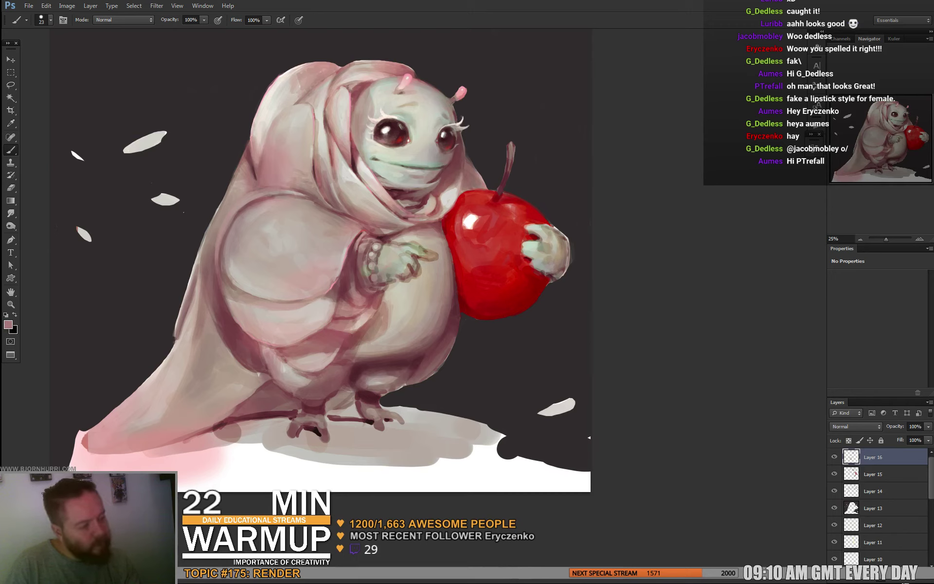
{"action": "left_click", "coordinate": [301, 381], "text": "alt"}
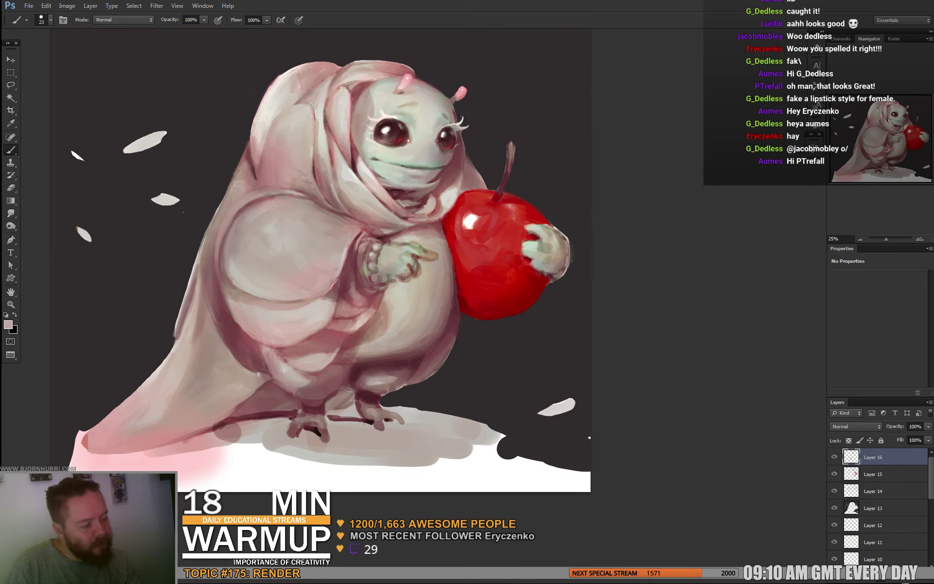
{"action": "left_click", "coordinate": [286, 354], "text": "alt"}
{"action": "left_click", "coordinate": [279, 349], "text": "alt"}
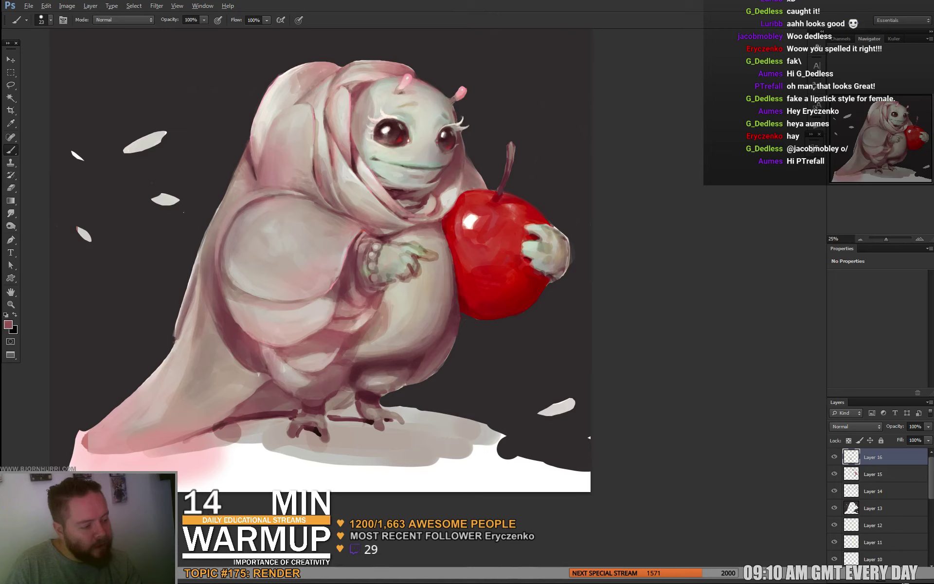
Refine the small cloak folds at the lower belly with sampled pale pink and dusky pink tones
{"action": "left_click", "coordinate": [276, 353], "text": "alt"}
{"action": "left_click", "coordinate": [270, 355], "text": "alt"}
{"action": "left_click", "coordinate": [286, 355], "text": "alt"}
{"action": "left_click", "coordinate": [287, 355], "text": "alt"}
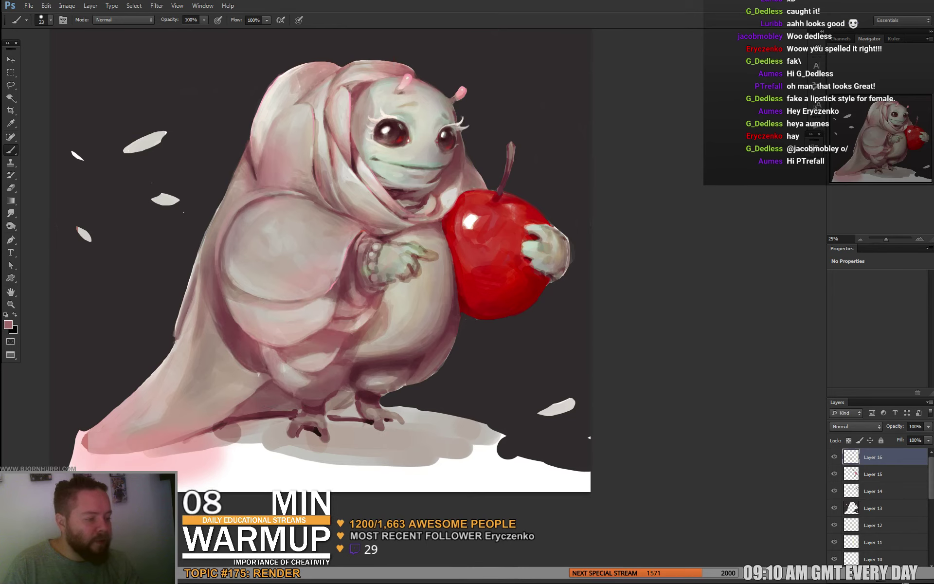
{"action": "left_click", "coordinate": [295, 364], "text": "alt"}
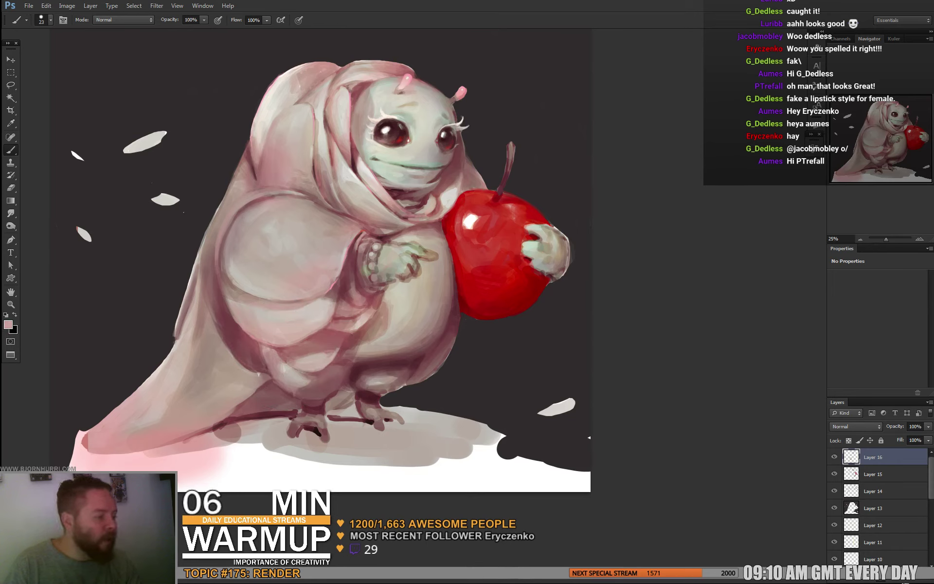
{"action": "left_click", "coordinate": [341, 336], "text": "alt"}
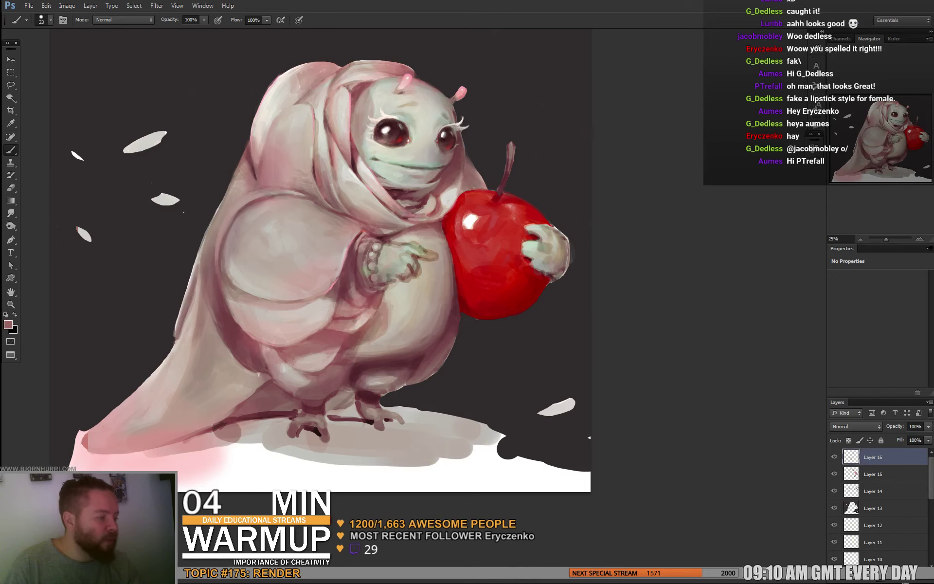
Set the brush to 55 px and blend the cloak folds beneath the sleeve with sampled dusty pink tones
{"action": "right_click", "coordinate": [407, 324]}
{"action": "left_click_drag", "start_coordinate": [430, 349], "coordinate": [437, 348]}
{"action": "left_click", "coordinate": [395, 313], "text": "alt"}
{"action": "left_click", "coordinate": [351, 302], "text": "alt"}
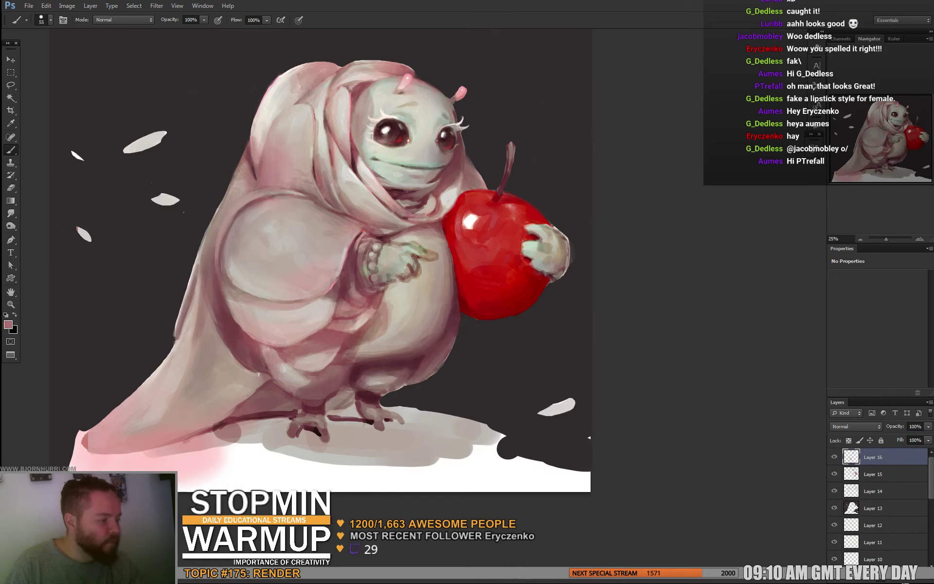
{"action": "left_click", "coordinate": [347, 314], "text": "alt"}
Set the brush to 25 px and define the sleeve's lower fold edge with sampled dark and light pinks
{"action": "right_click", "coordinate": [388, 283]}
{"action": "left_click", "coordinate": [409, 307]}
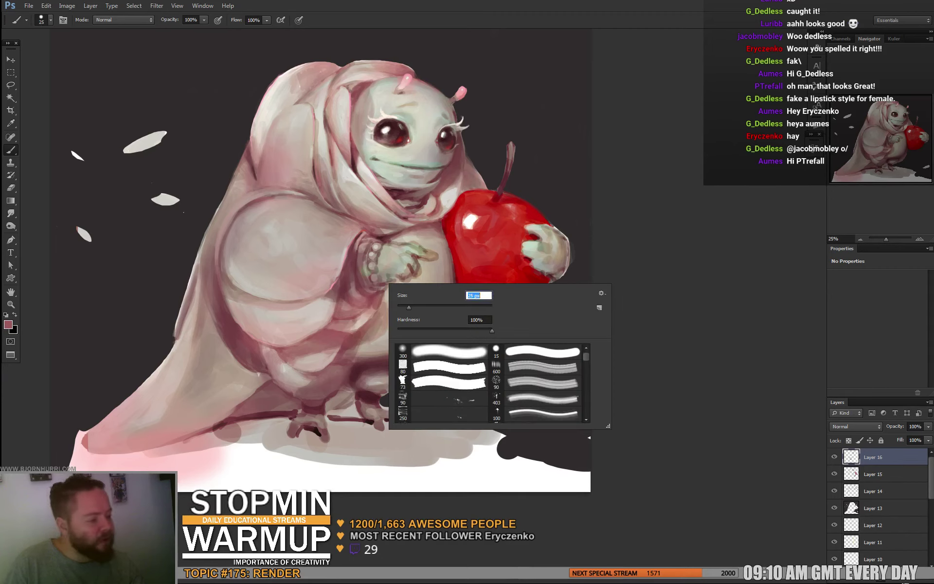
{"action": "key", "text": "Return"}
{"action": "left_click", "coordinate": [336, 300], "text": "alt"}
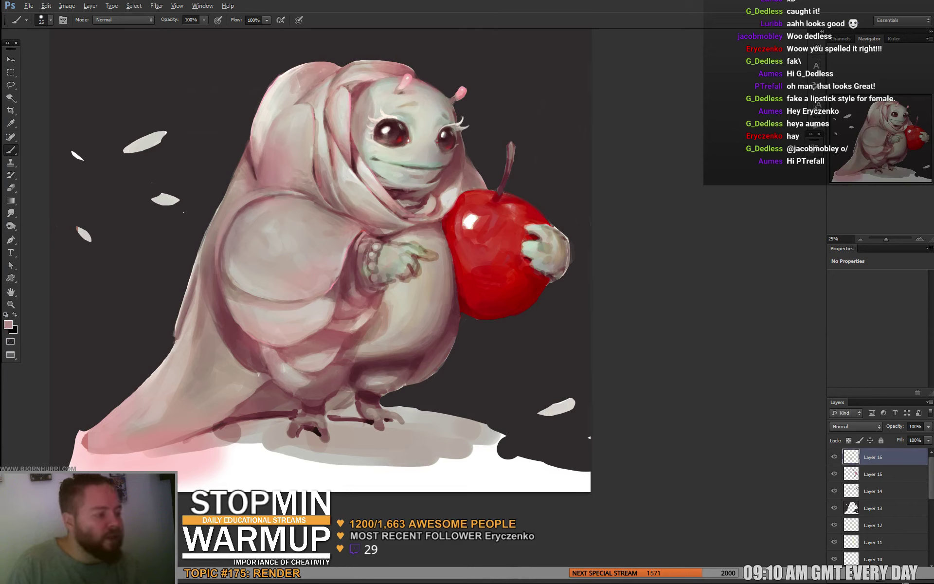
Soften the sleeve's upper outline and the hood folds above it with sampled pink and pale cream tones
{"action": "left_click_drag", "start_coordinate": [272, 196], "coordinate": [233, 226]}
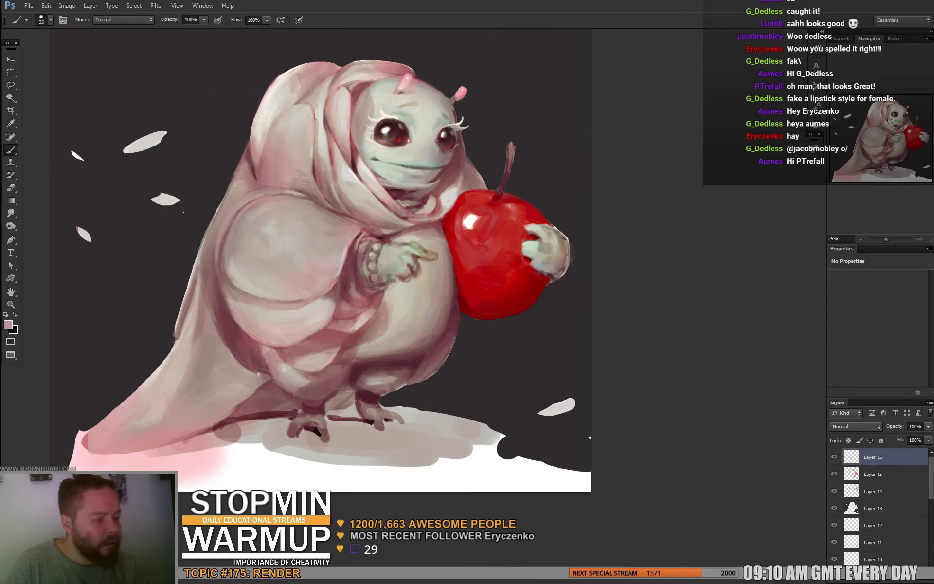
{"action": "left_click", "coordinate": [240, 219], "text": "alt"}
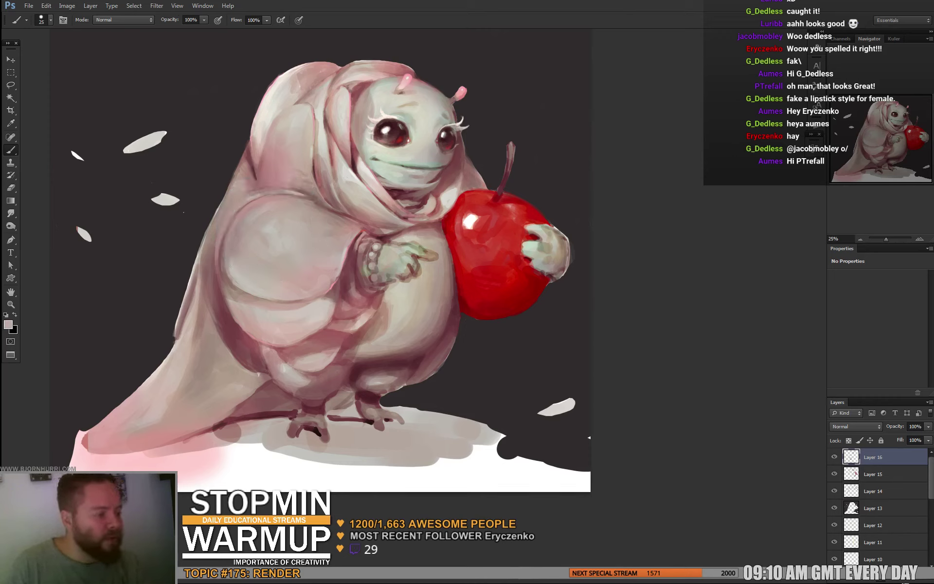
{"action": "left_click", "coordinate": [264, 180], "text": "alt"}
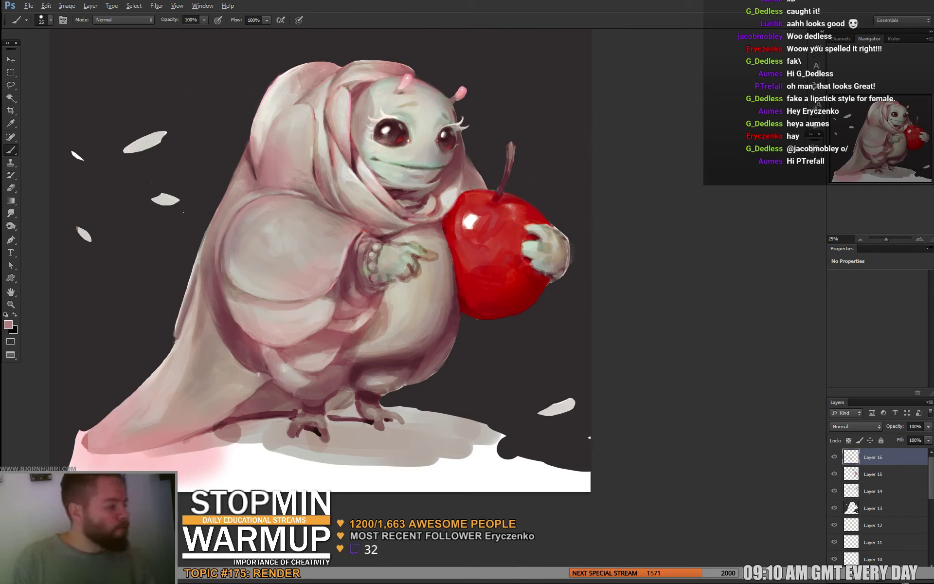
{"action": "left_click", "coordinate": [363, 180], "text": "alt"}
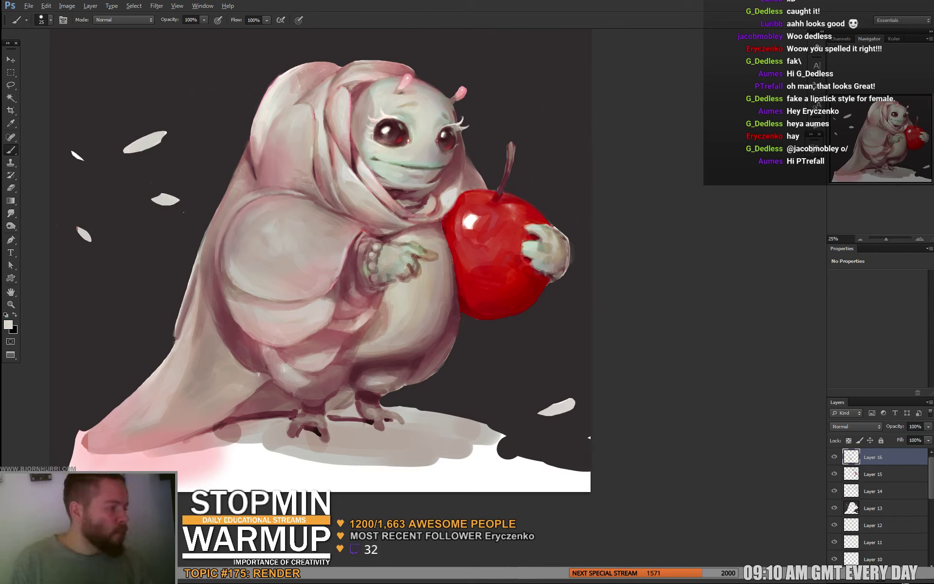
Refine the pointing hand's fingers against the belly with sampled brown and pale green-grey tones
{"action": "left_click", "coordinate": [420, 250], "text": "alt"}
{"action": "left_click", "coordinate": [418, 256], "text": "alt"}
{"action": "left_click", "coordinate": [417, 259], "text": "alt"}
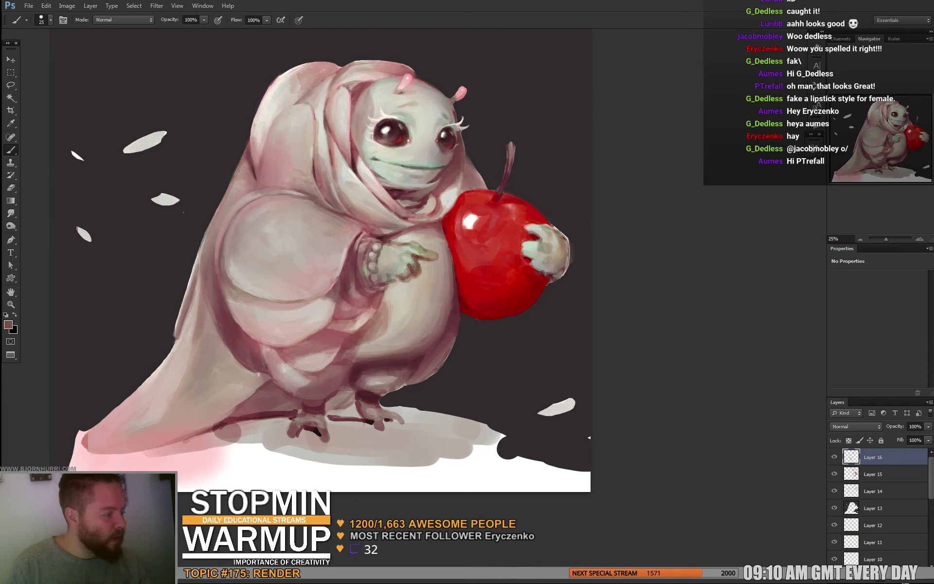
{"action": "left_click", "coordinate": [406, 271], "text": "alt"}
{"action": "left_click", "coordinate": [404, 257], "text": "alt"}
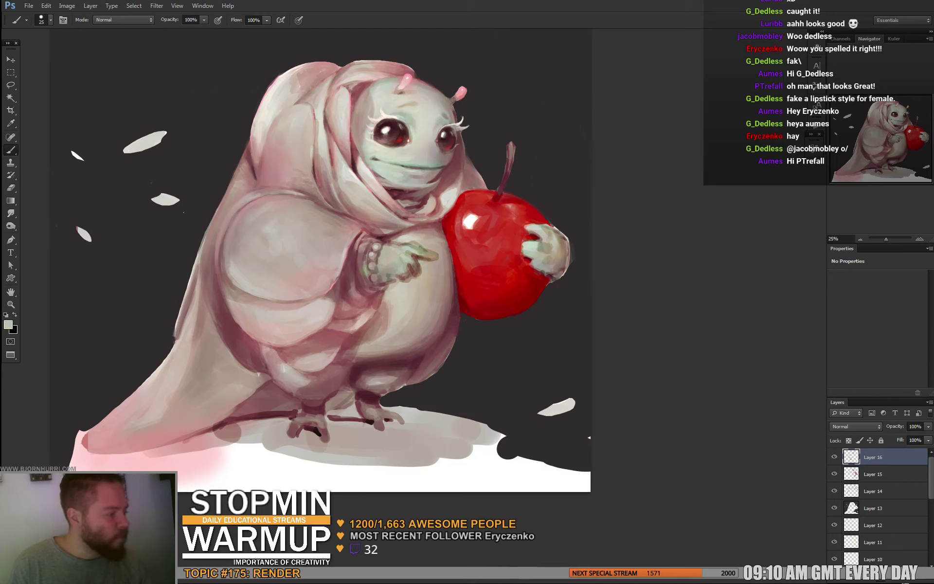
{"action": "left_click", "coordinate": [411, 247], "text": "alt"}
{"action": "left_click", "coordinate": [397, 247], "text": "alt"}
{"action": "left_click", "coordinate": [402, 255], "text": "alt"}
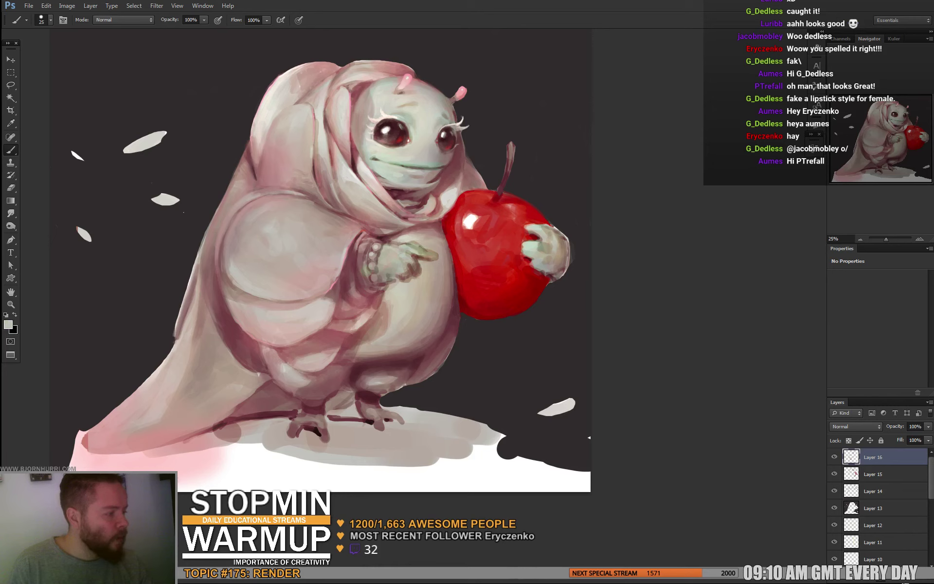
{"action": "left_click", "coordinate": [470, 310], "text": "alt"}
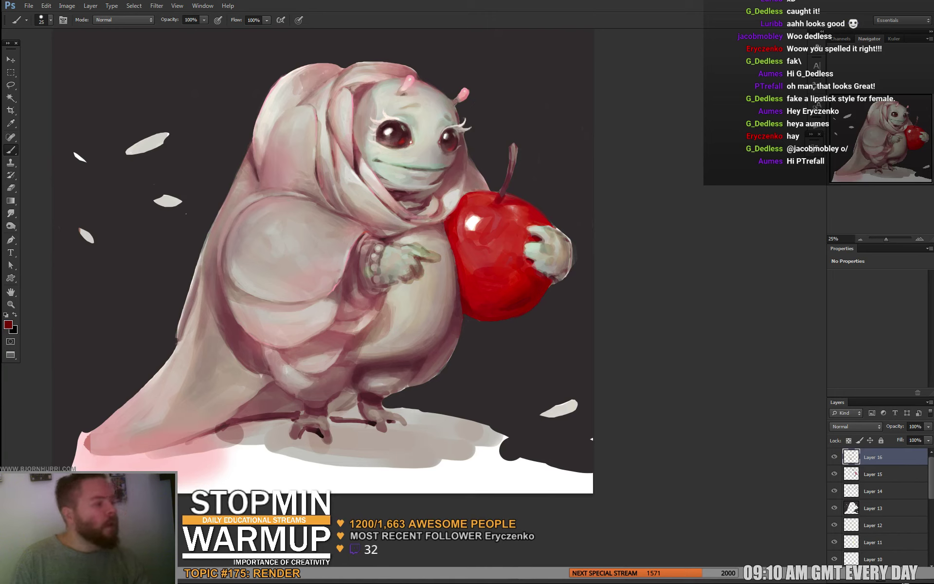
Set the brush to 162 px and cover the white area below the creature with the sampled dark background color
{"action": "left_click", "coordinate": [146, 360], "text": "alt"}
{"action": "right_click", "coordinate": [192, 388]}
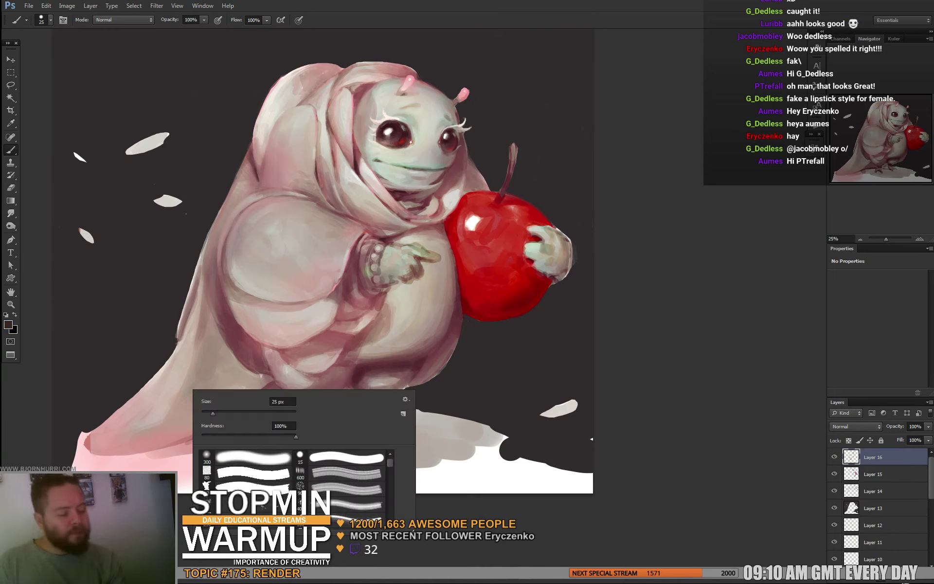
{"action": "left_click_drag", "start_coordinate": [211, 413], "coordinate": [227, 413]}
{"action": "key", "text": "Return"}
{"action": "mouse_move", "coordinate": [82, 438]}
{"action": "left_mouse_down"}
{"action": "mouse_move", "coordinate": [97, 465]}
{"action": "mouse_move", "coordinate": [413, 470]}
{"action": "mouse_move", "coordinate": [177, 479]}
{"action": "mouse_move", "coordinate": [354, 484]}
{"action": "mouse_move", "coordinate": [560, 470]}
{"action": "mouse_move", "coordinate": [479, 457]}
{"action": "left_mouse_up"}
{"action": "left_click_drag", "start_coordinate": [527, 479], "coordinate": [581, 486]}
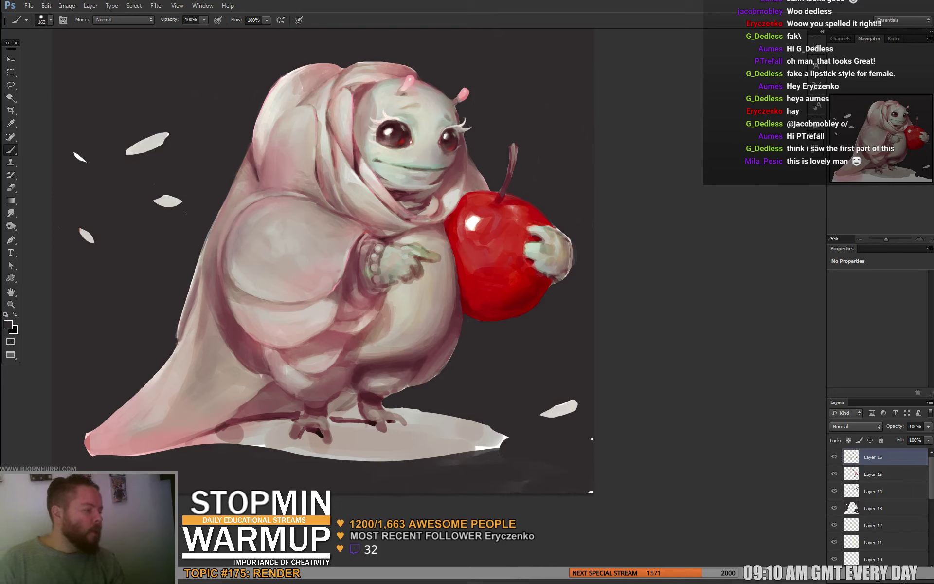
Darken the ground patch and the shadows around the feet with broad strokes of the dark background color
{"action": "mouse_move", "coordinate": [501, 443]}
{"action": "left_mouse_down"}
{"action": "mouse_move", "coordinate": [419, 437]}
{"action": "mouse_move", "coordinate": [390, 410]}
{"action": "mouse_move", "coordinate": [396, 445]}
{"action": "mouse_move", "coordinate": [343, 423]}
{"action": "mouse_move", "coordinate": [194, 435]}
{"action": "left_mouse_up"}
{"action": "left_click_drag", "start_coordinate": [253, 441], "coordinate": [161, 449]}
{"action": "mouse_move", "coordinate": [397, 421]}
{"action": "left_mouse_down"}
{"action": "mouse_move", "coordinate": [273, 438]}
{"action": "mouse_move", "coordinate": [307, 412]}
{"action": "mouse_move", "coordinate": [247, 413]}
{"action": "mouse_move", "coordinate": [285, 389]}
{"action": "mouse_move", "coordinate": [377, 406]}
{"action": "left_mouse_up"}
{"action": "left_click_drag", "start_coordinate": [340, 440], "coordinate": [268, 444]}
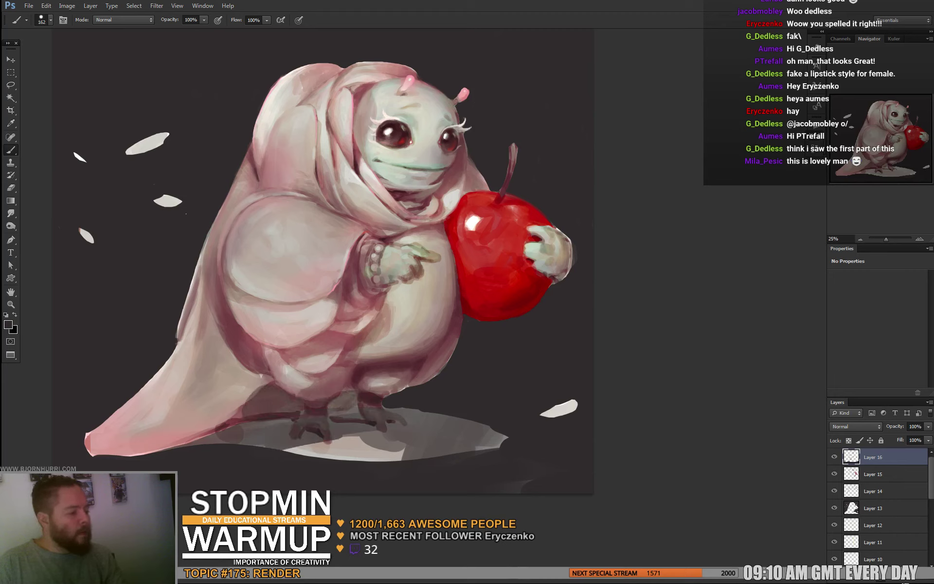
{"action": "left_click_drag", "start_coordinate": [380, 433], "coordinate": [195, 431]}
{"action": "mouse_move", "coordinate": [283, 446]}
{"action": "left_mouse_down"}
{"action": "mouse_move", "coordinate": [438, 419]}
{"action": "mouse_move", "coordinate": [506, 445]}
{"action": "left_mouse_up"}
{"action": "left_click_drag", "start_coordinate": [396, 458], "coordinate": [462, 454]}
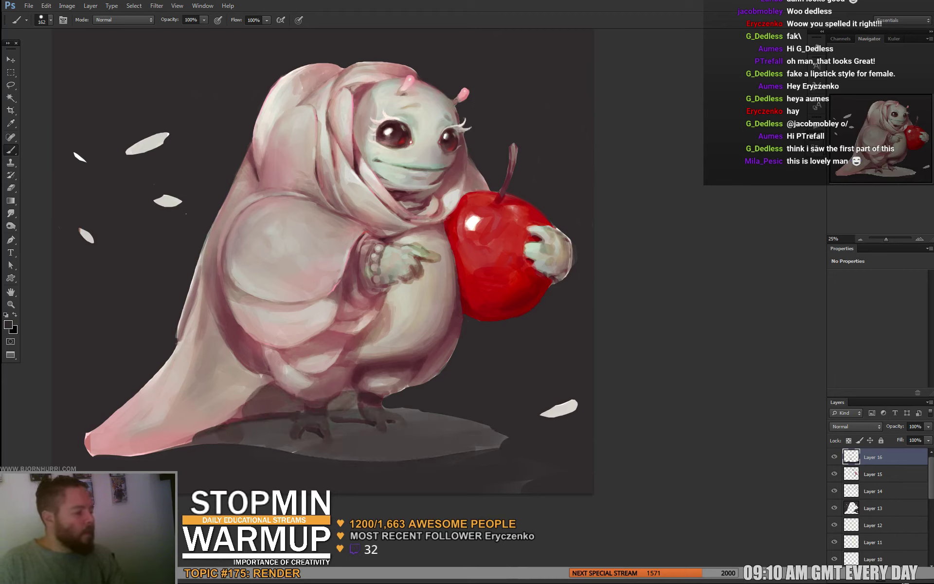
{"action": "mouse_move", "coordinate": [343, 415]}
{"action": "left_mouse_down"}
{"action": "mouse_move", "coordinate": [376, 406]}
{"action": "mouse_move", "coordinate": [504, 445]}
{"action": "left_mouse_up"}
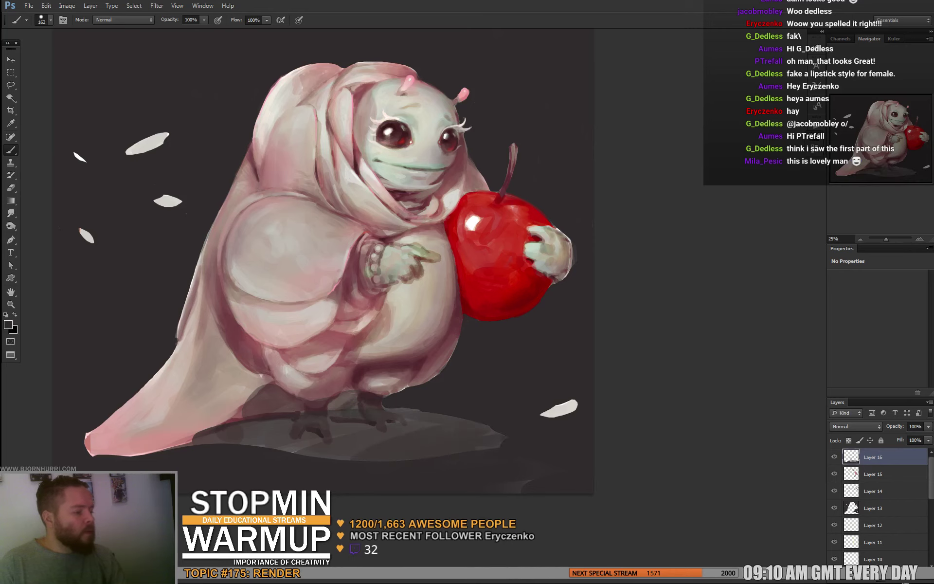
Erase the dark overpaint around the creature's feet with the 300 px Eraser
{"action": "left_click_drag", "start_coordinate": [341, 292], "coordinate": [298, 327]}
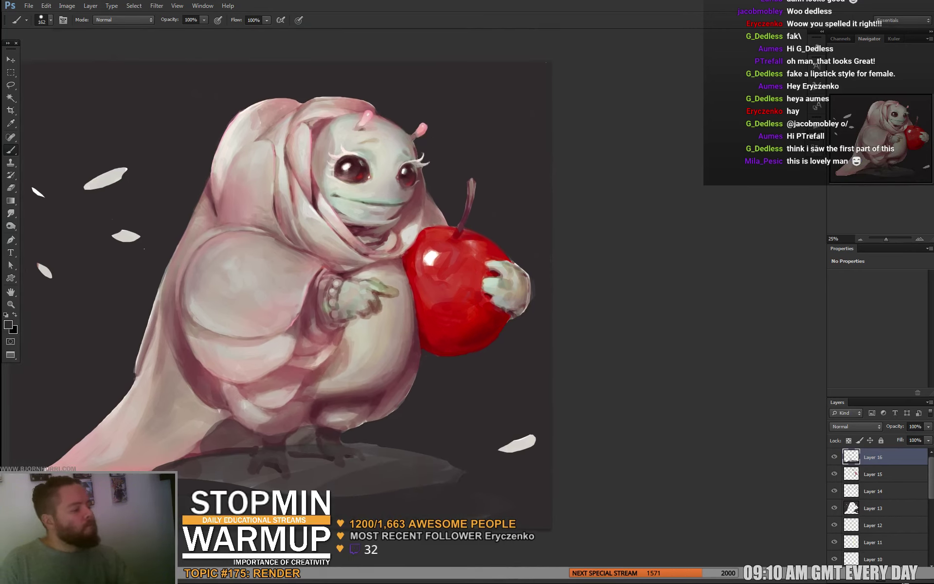
{"action": "key", "text": "e"}
{"action": "mouse_move", "coordinate": [263, 454]}
{"action": "left_mouse_down"}
{"action": "mouse_move", "coordinate": [344, 451]}
{"action": "mouse_move", "coordinate": [207, 466]}
{"action": "left_mouse_up"}
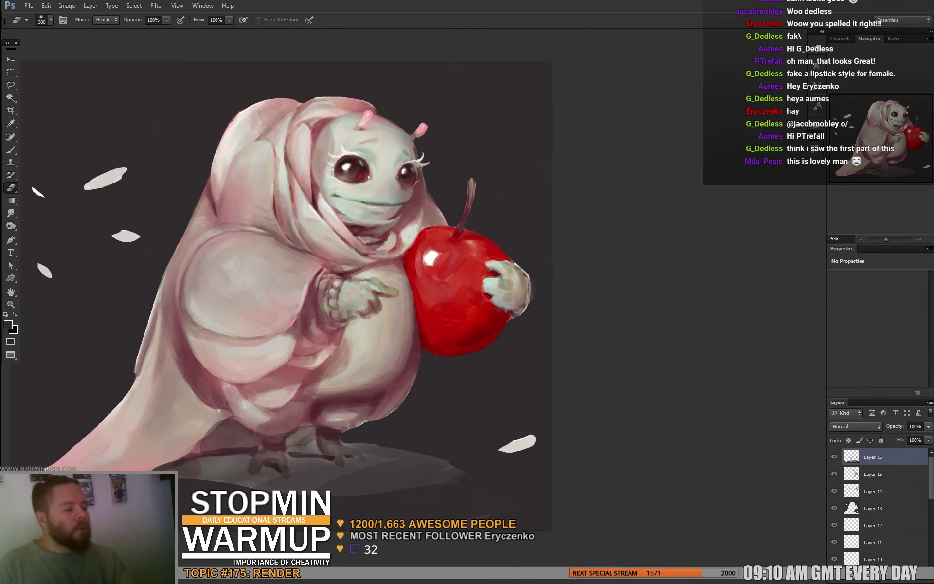
Add a Brightness/Contrast adjustment layer above the painting
{"action": "left_click_drag", "start_coordinate": [312, 292], "coordinate": [343, 305]}
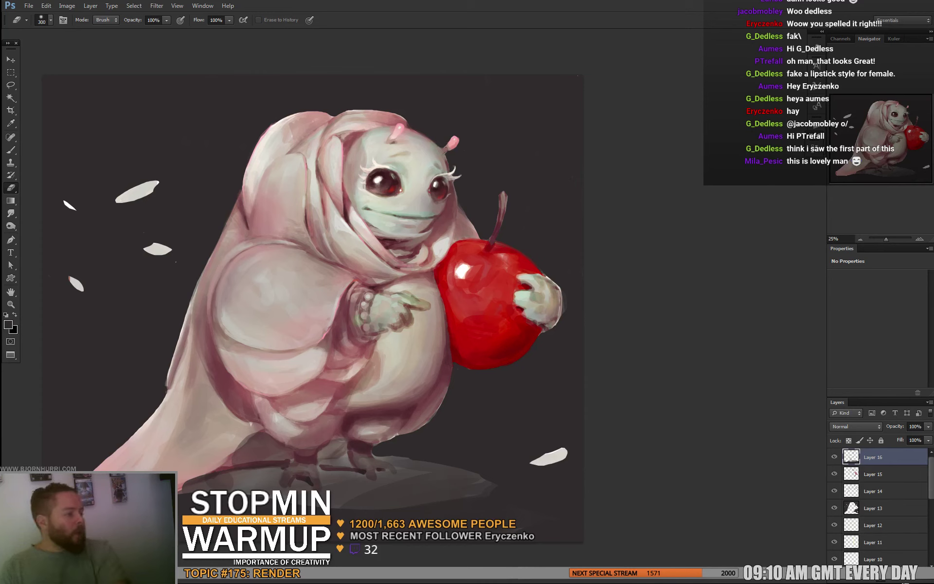
{"action": "left_click", "coordinate": [879, 577]}
{"action": "left_click", "coordinate": [879, 402]}
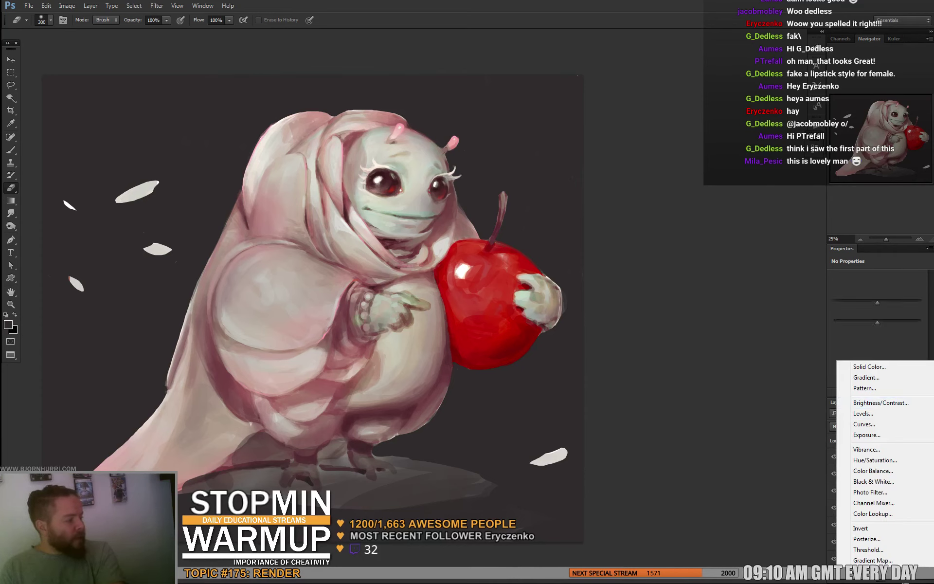